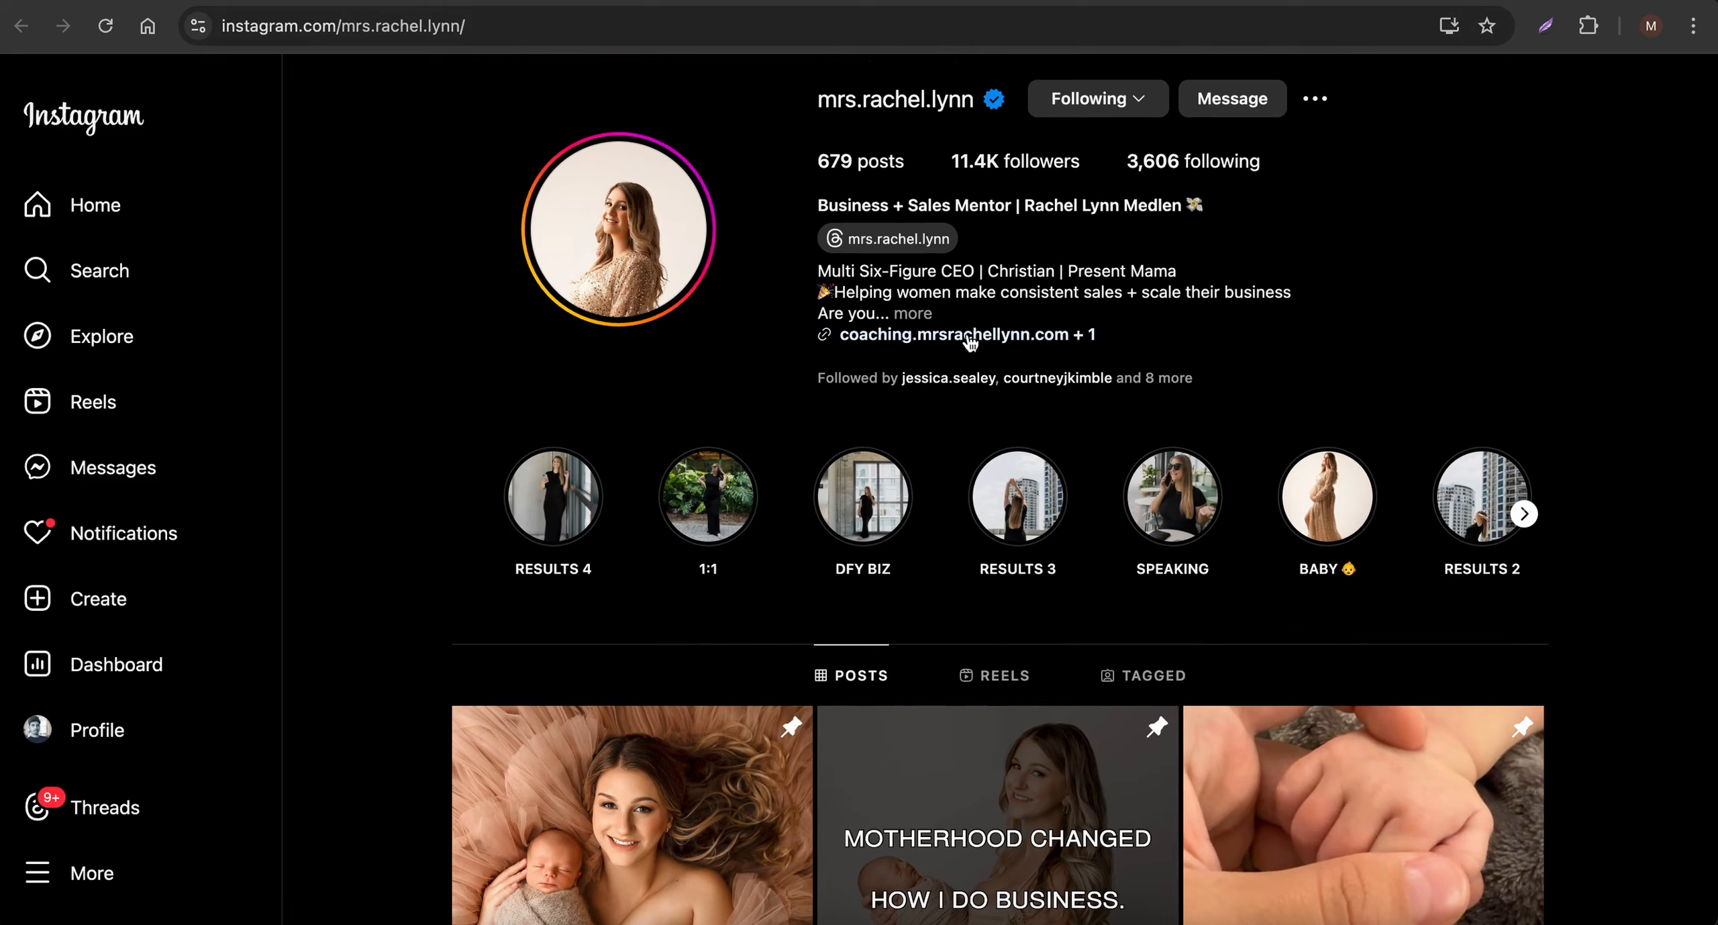
# Step: Look over the Instagram profile's highlights and posts, and switch to the Chatic Media dashboard
pyautogui.scroll(-3, 960, 537)
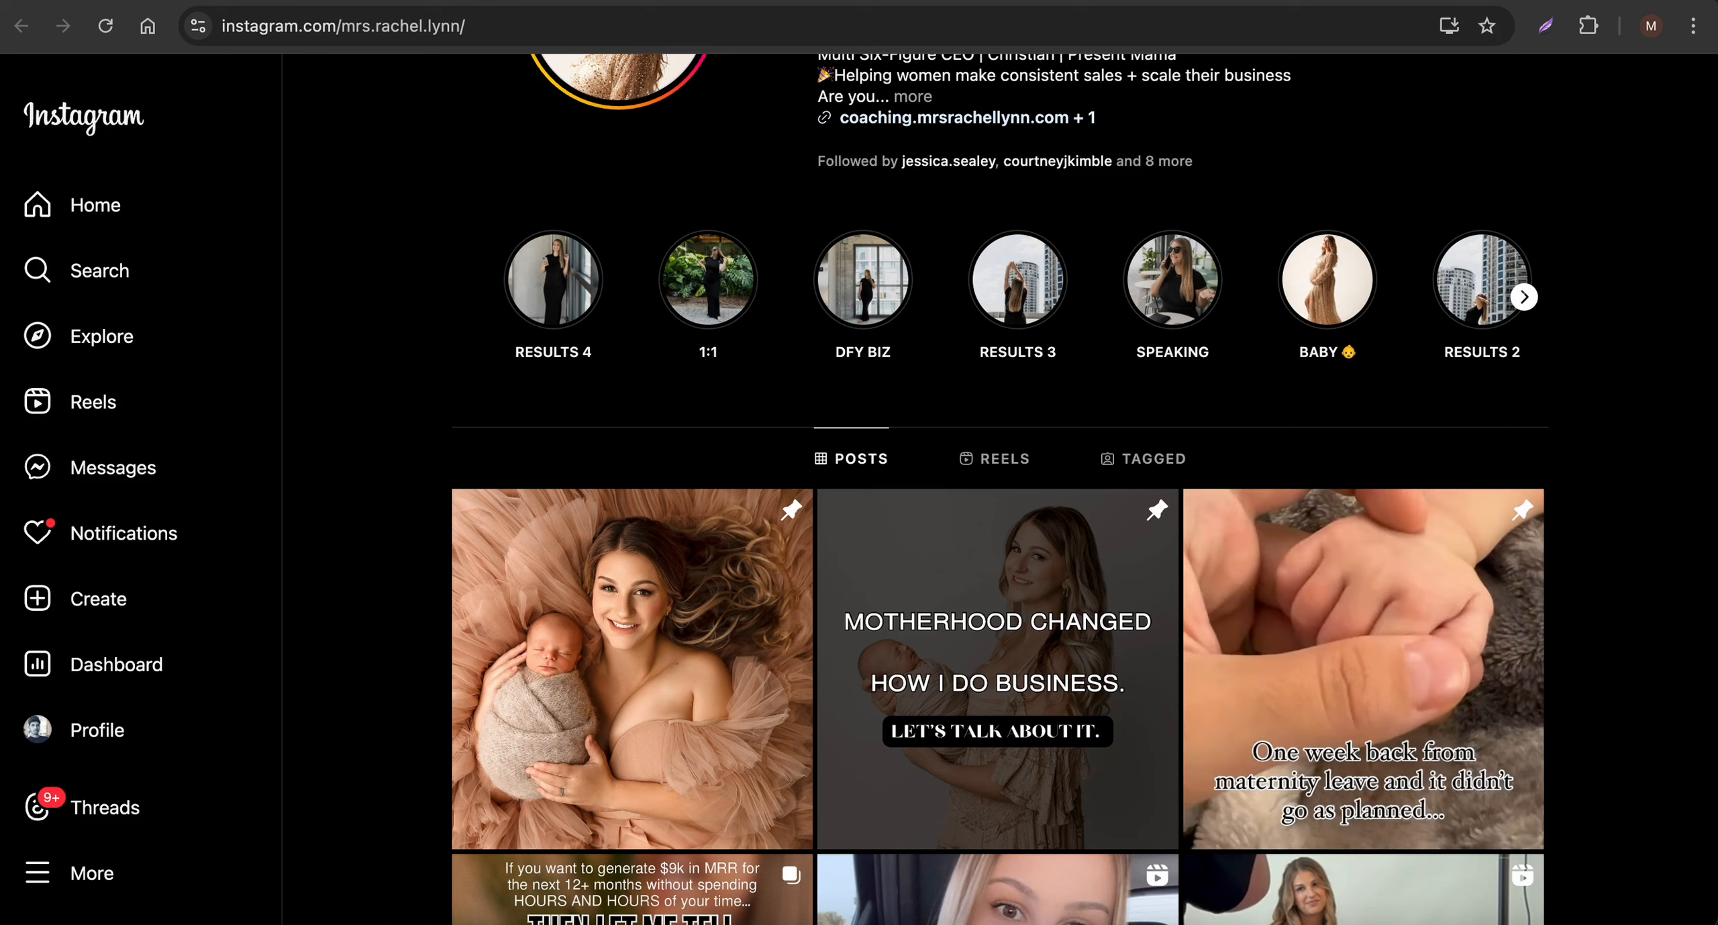
pyautogui.click(429, 1)
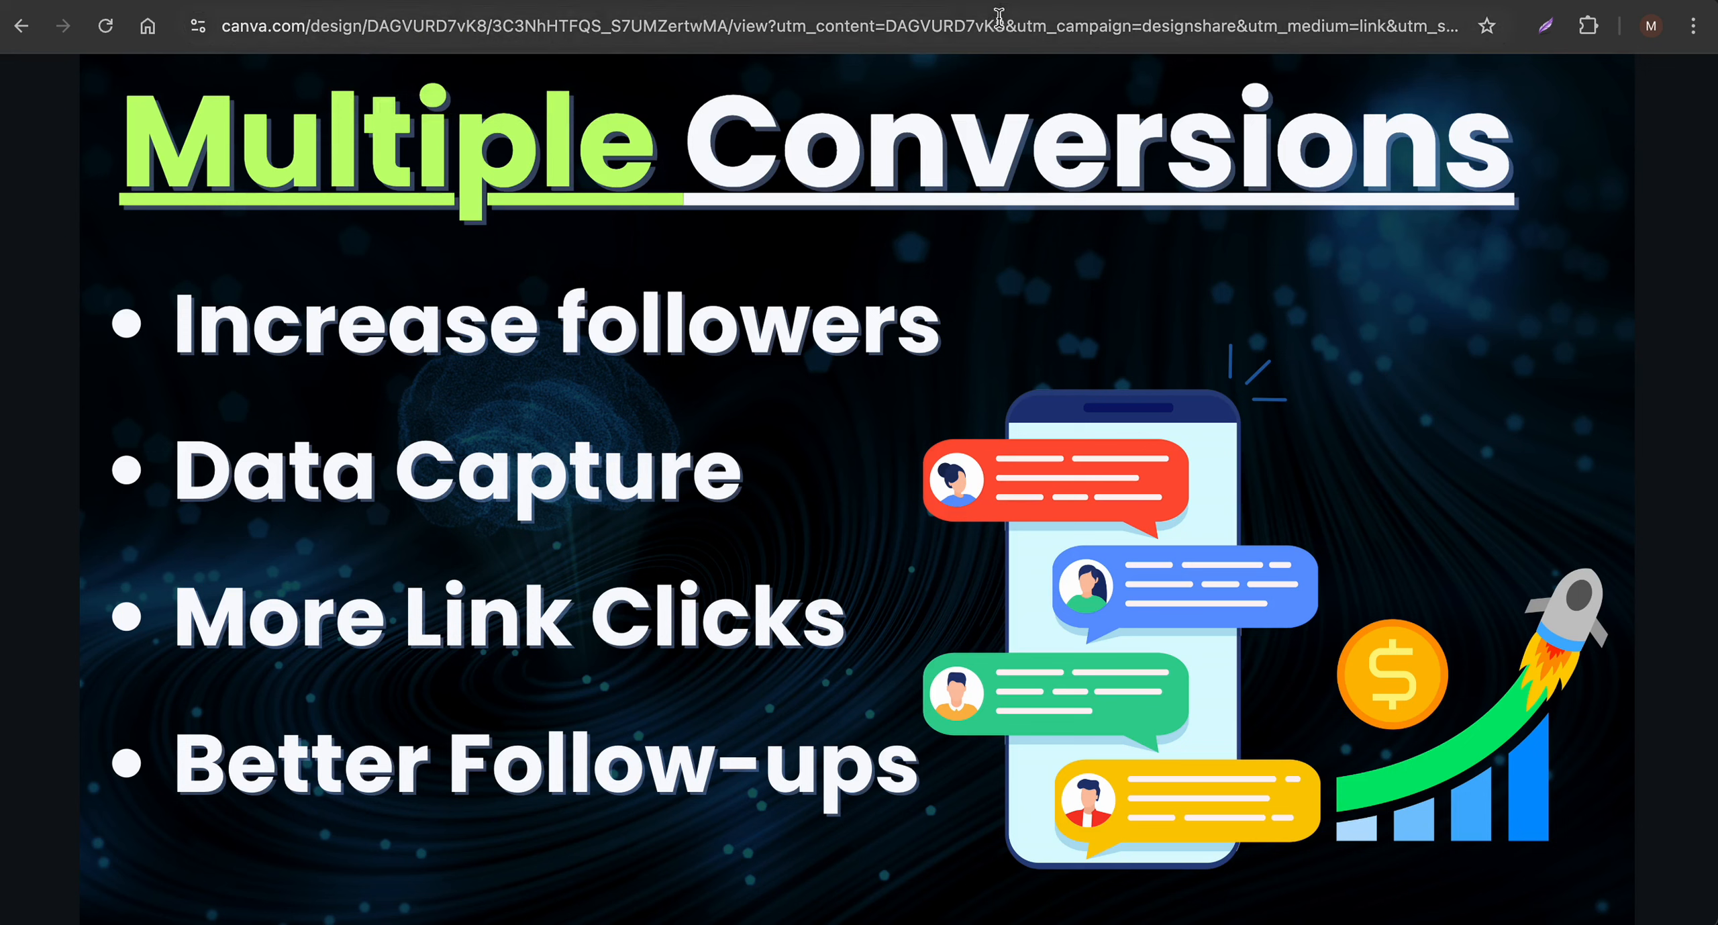
pyautogui.click(1024, 2)
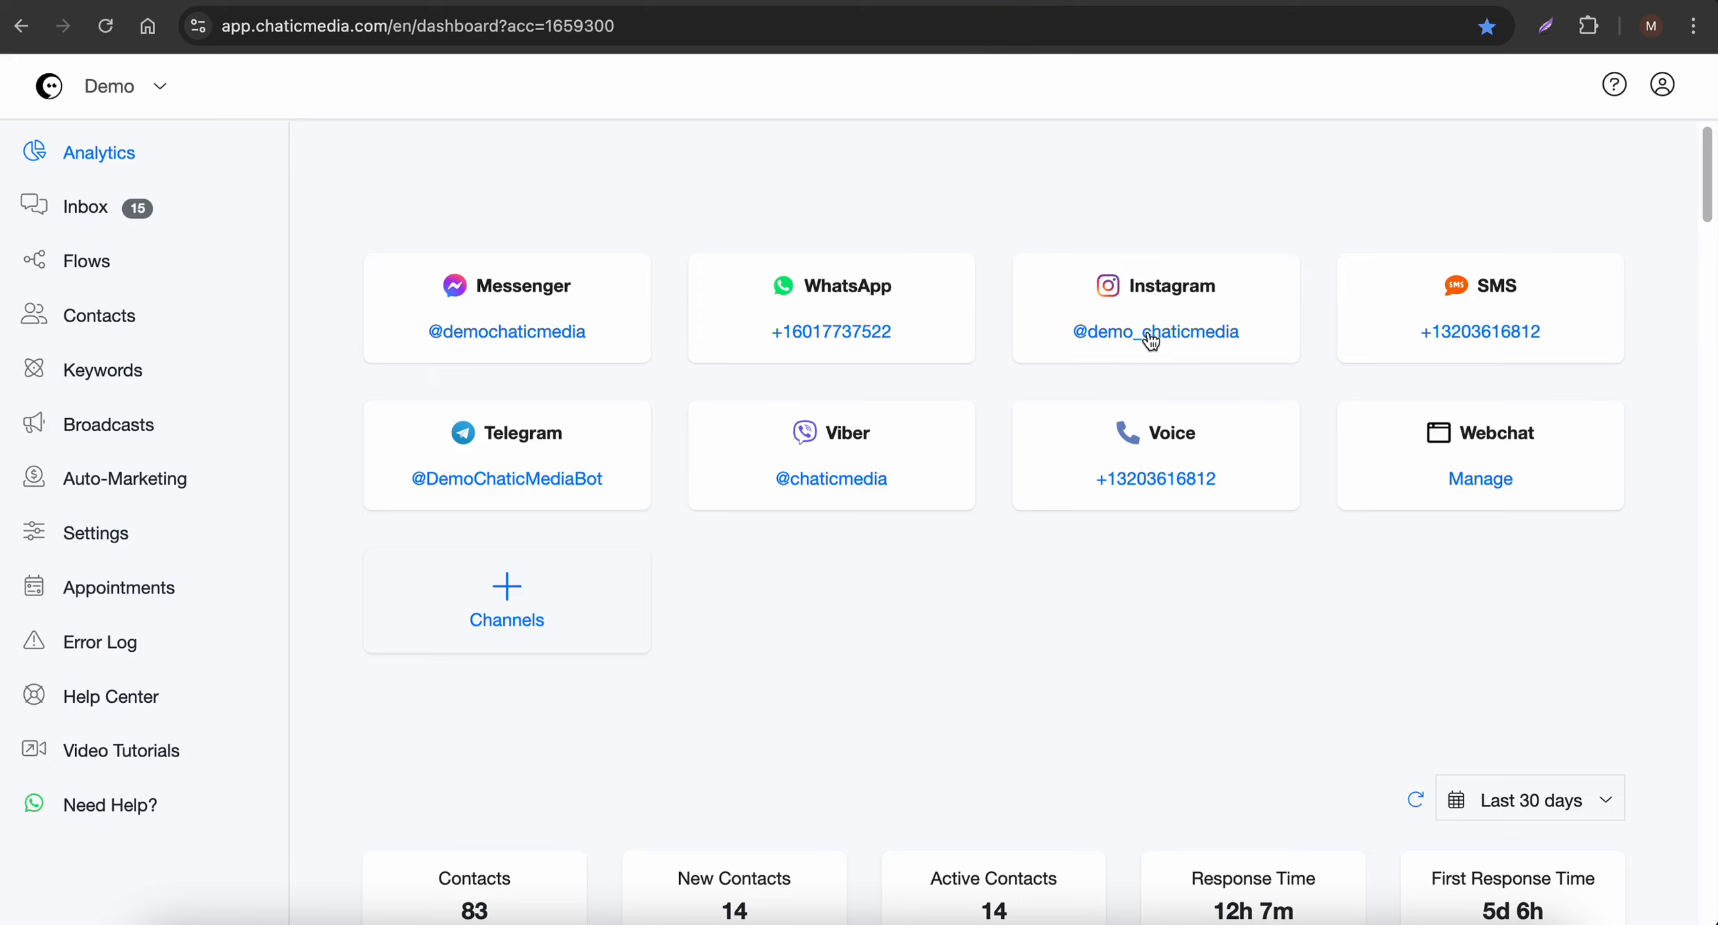
# Step: Open the Instagram channel settings of the Demo account
pyautogui.click(531, 599)
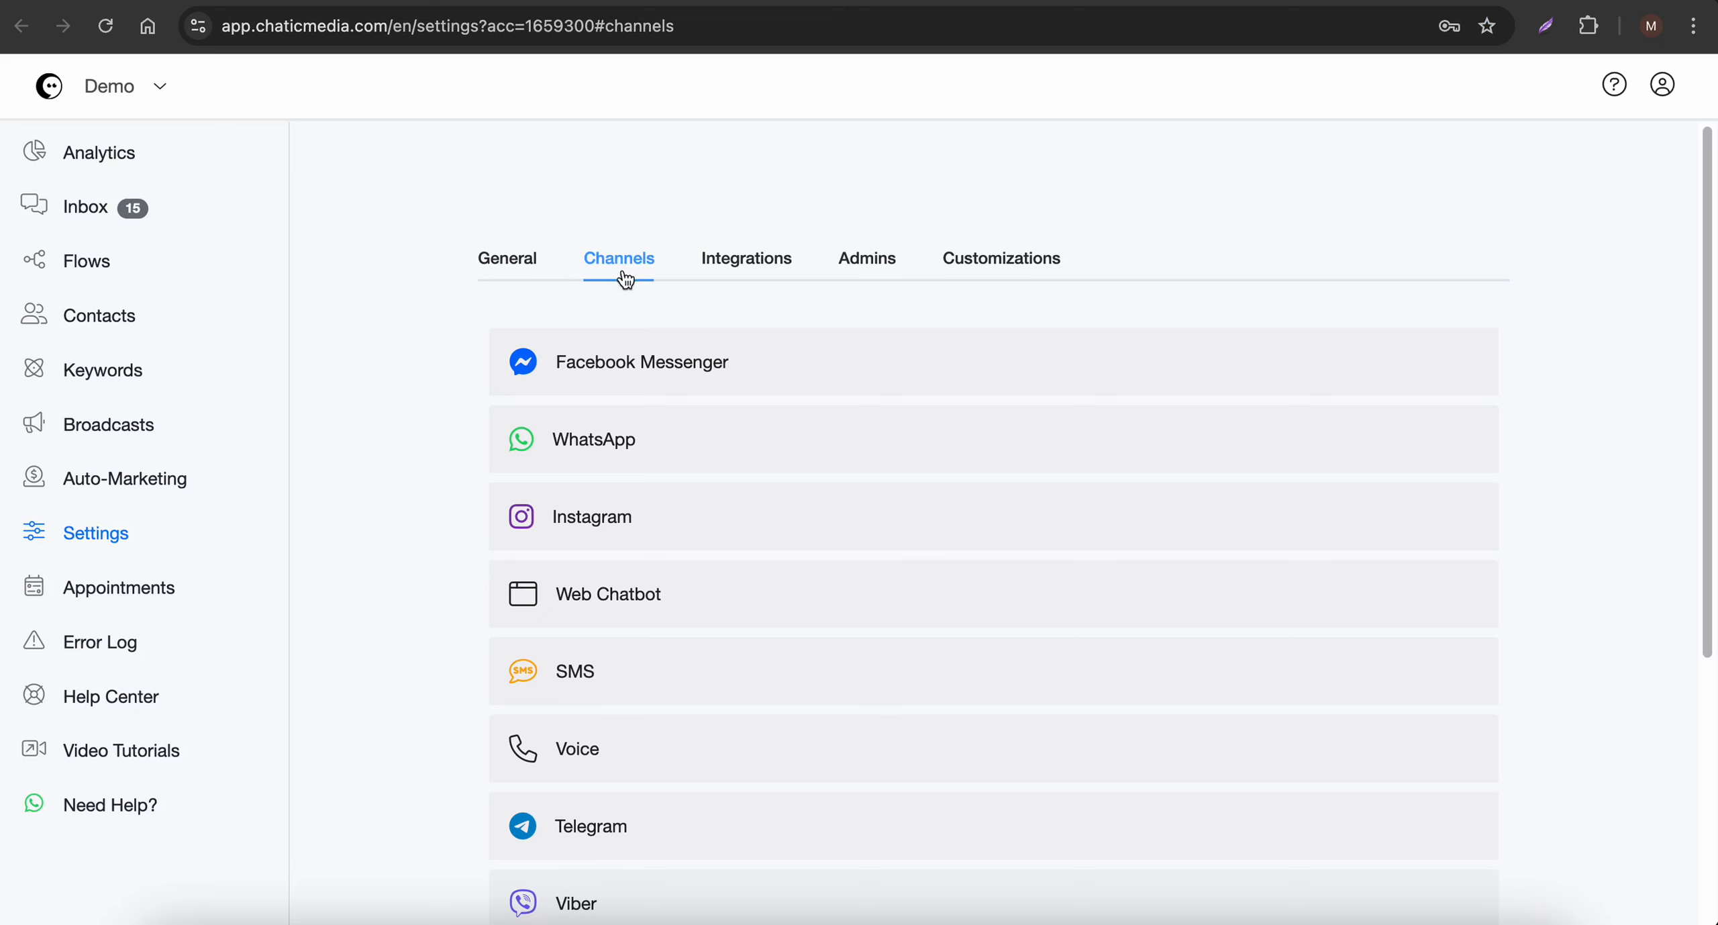
pyautogui.scroll(-3, 606, 541)
pyautogui.click(620, 392)
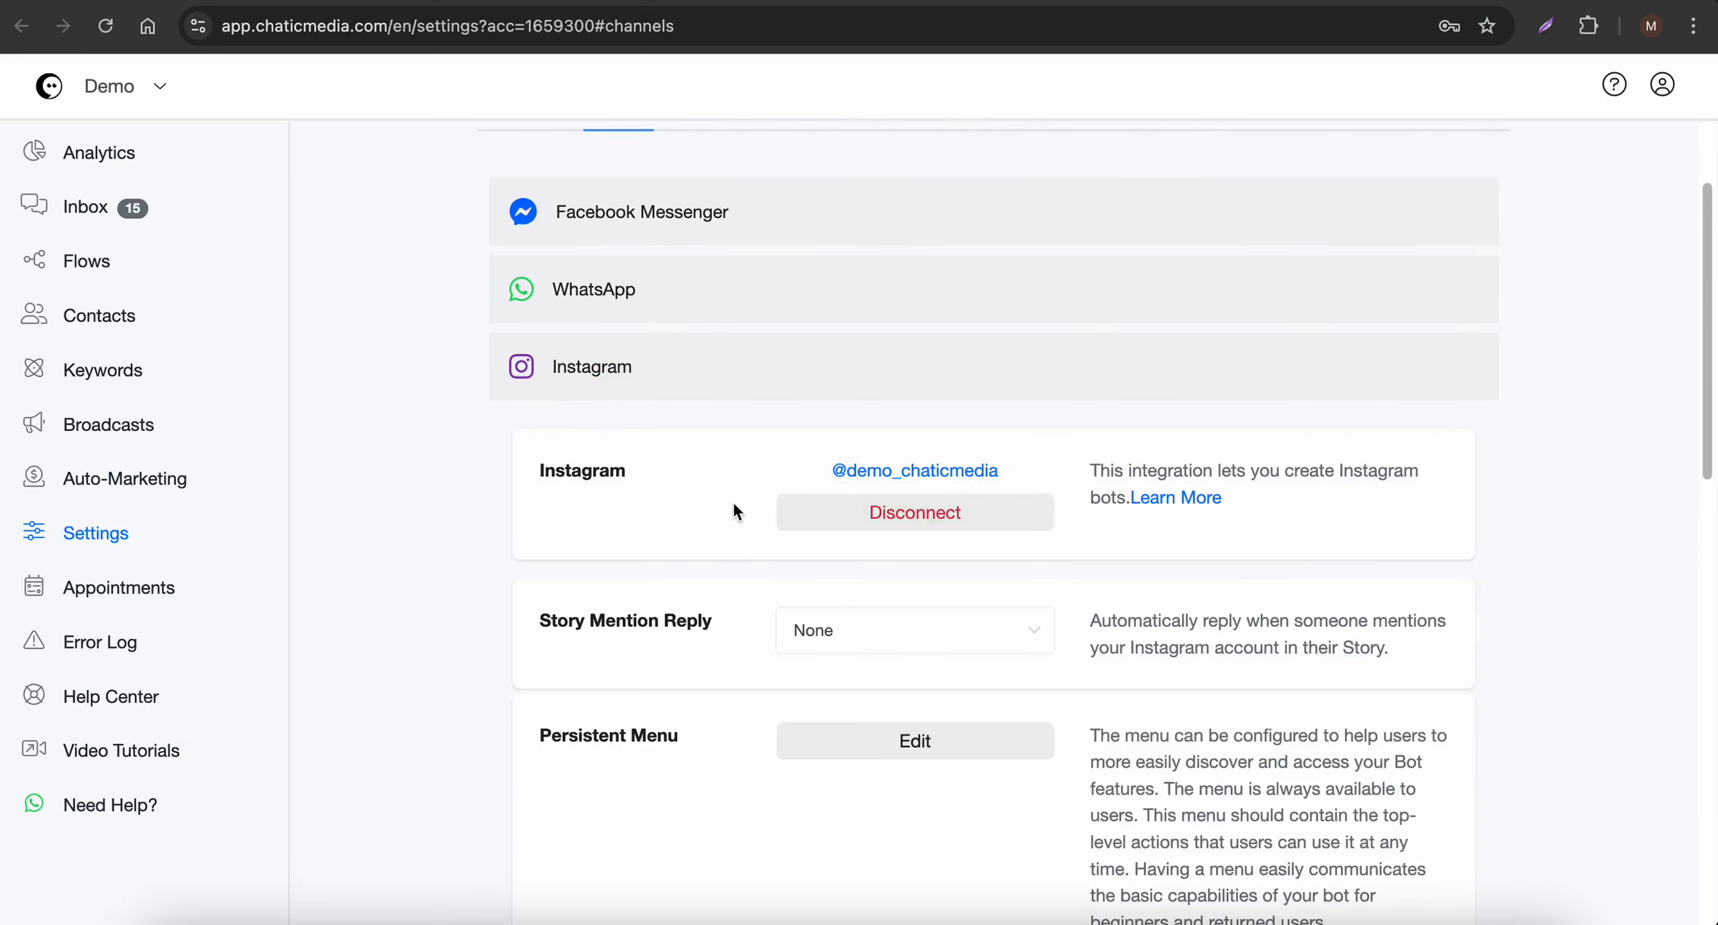
# Step: Review the Instagram Automation guide's steps for logging in with Facebook and connecting an Instagram account
pyautogui.scroll(-2, 733, 499)
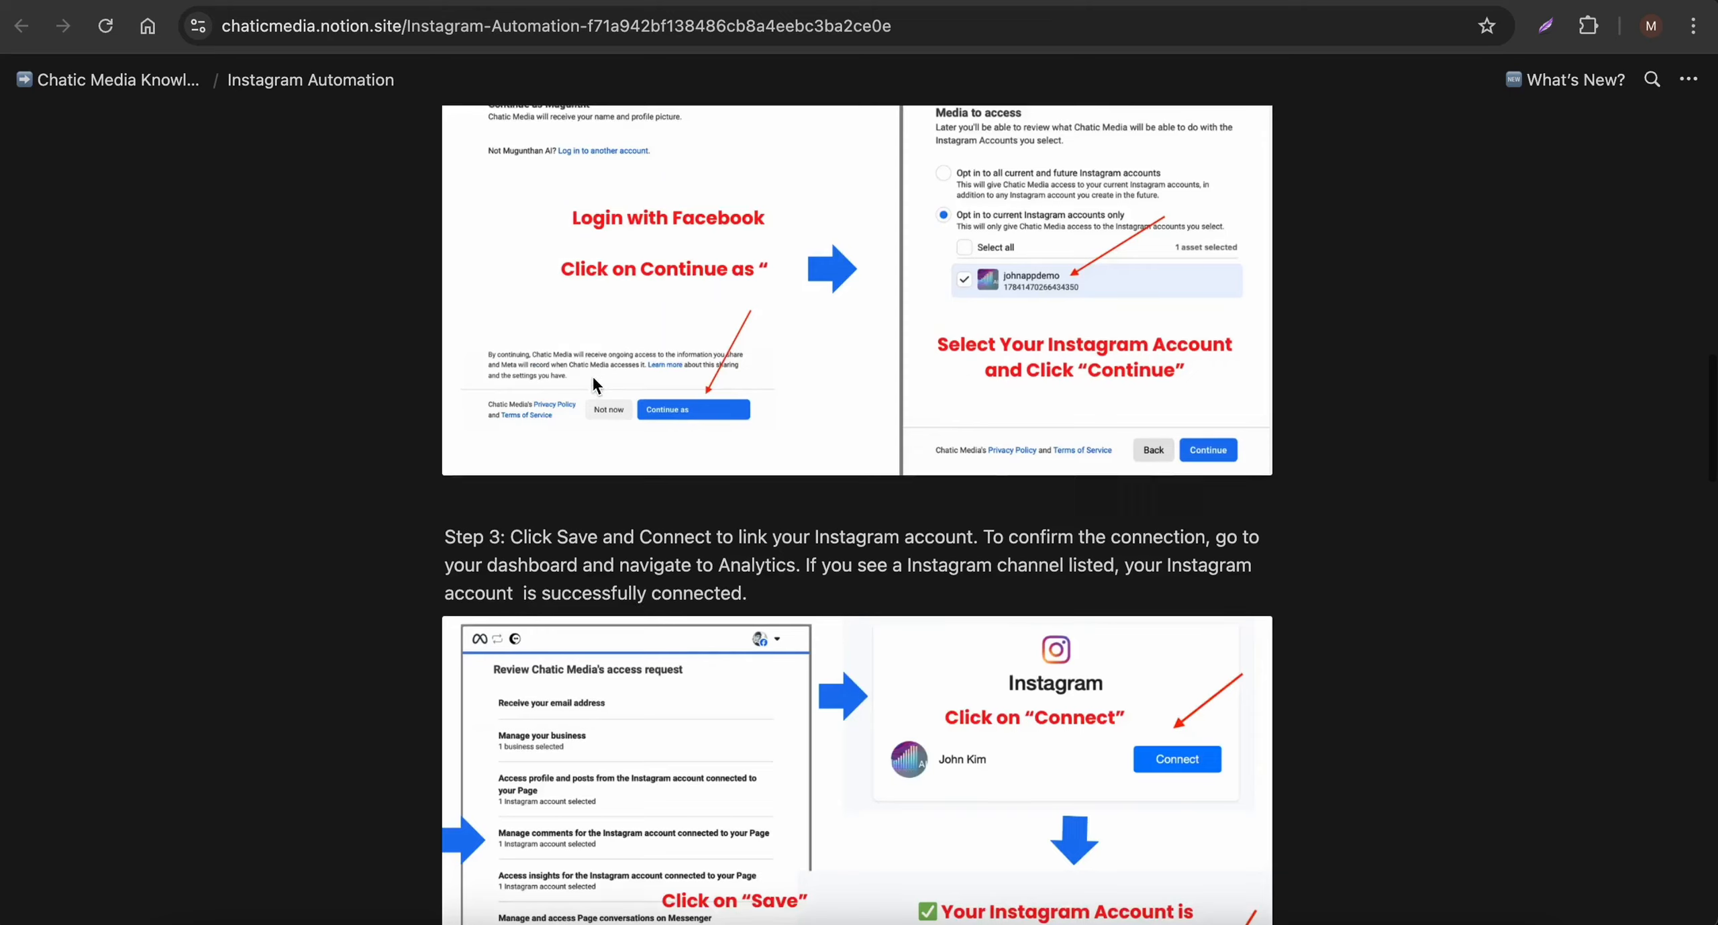
pyautogui.scroll(5, 720, 422)
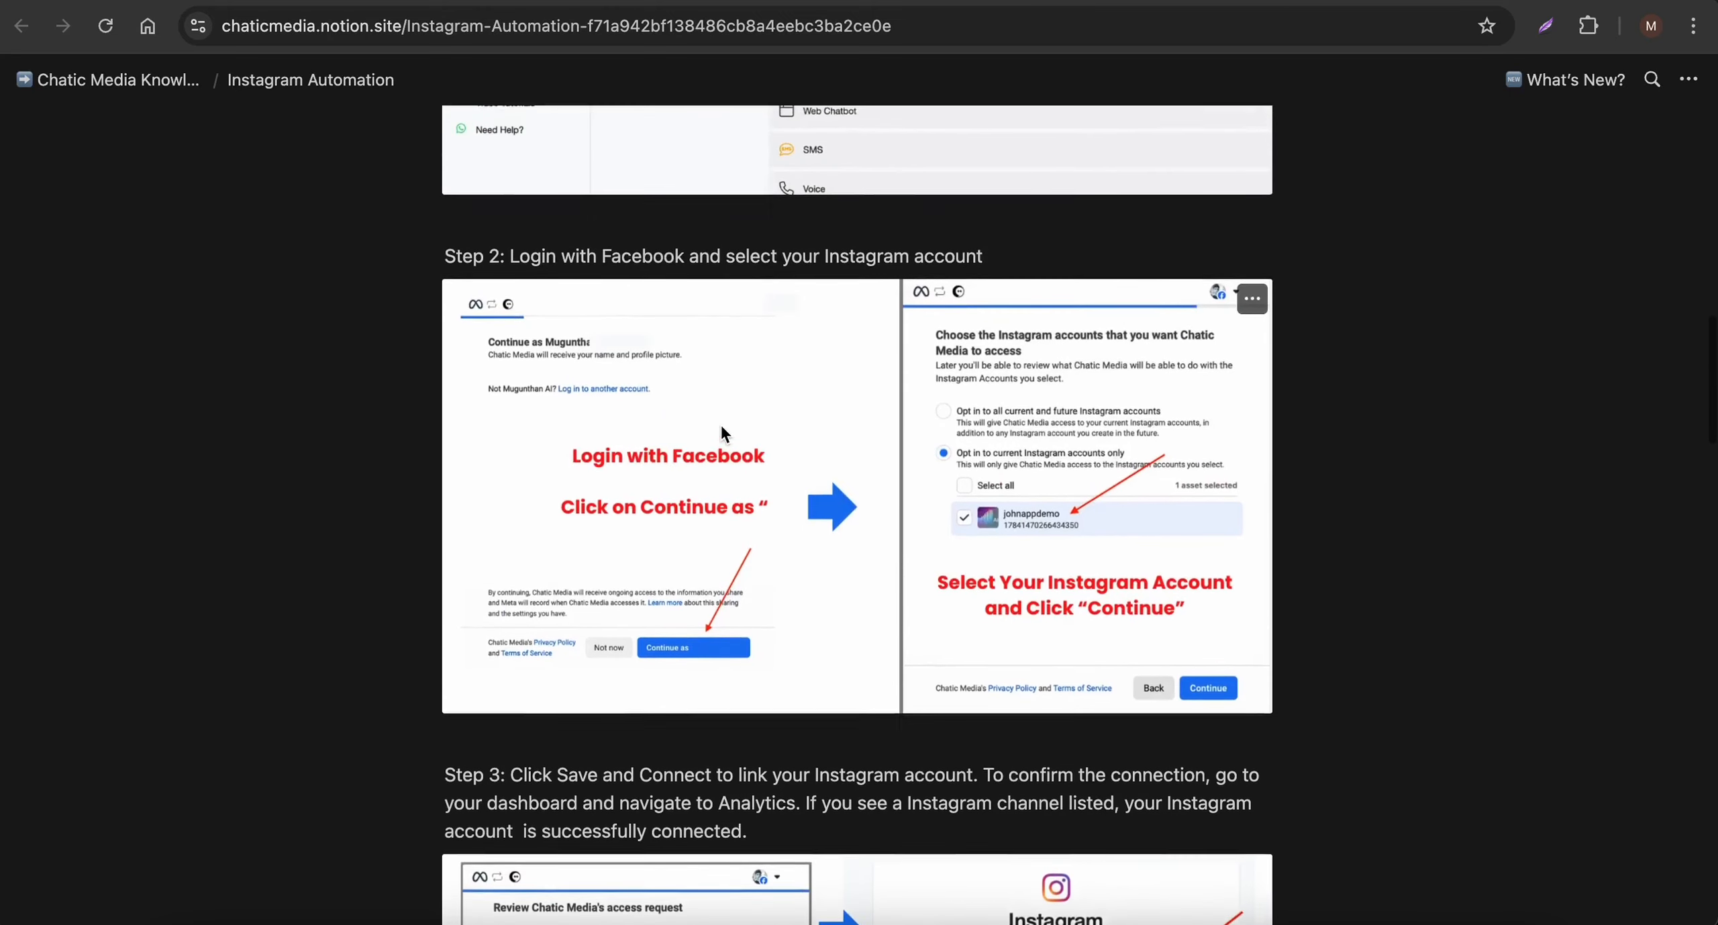
pyautogui.scroll(-9, 1012, 511)
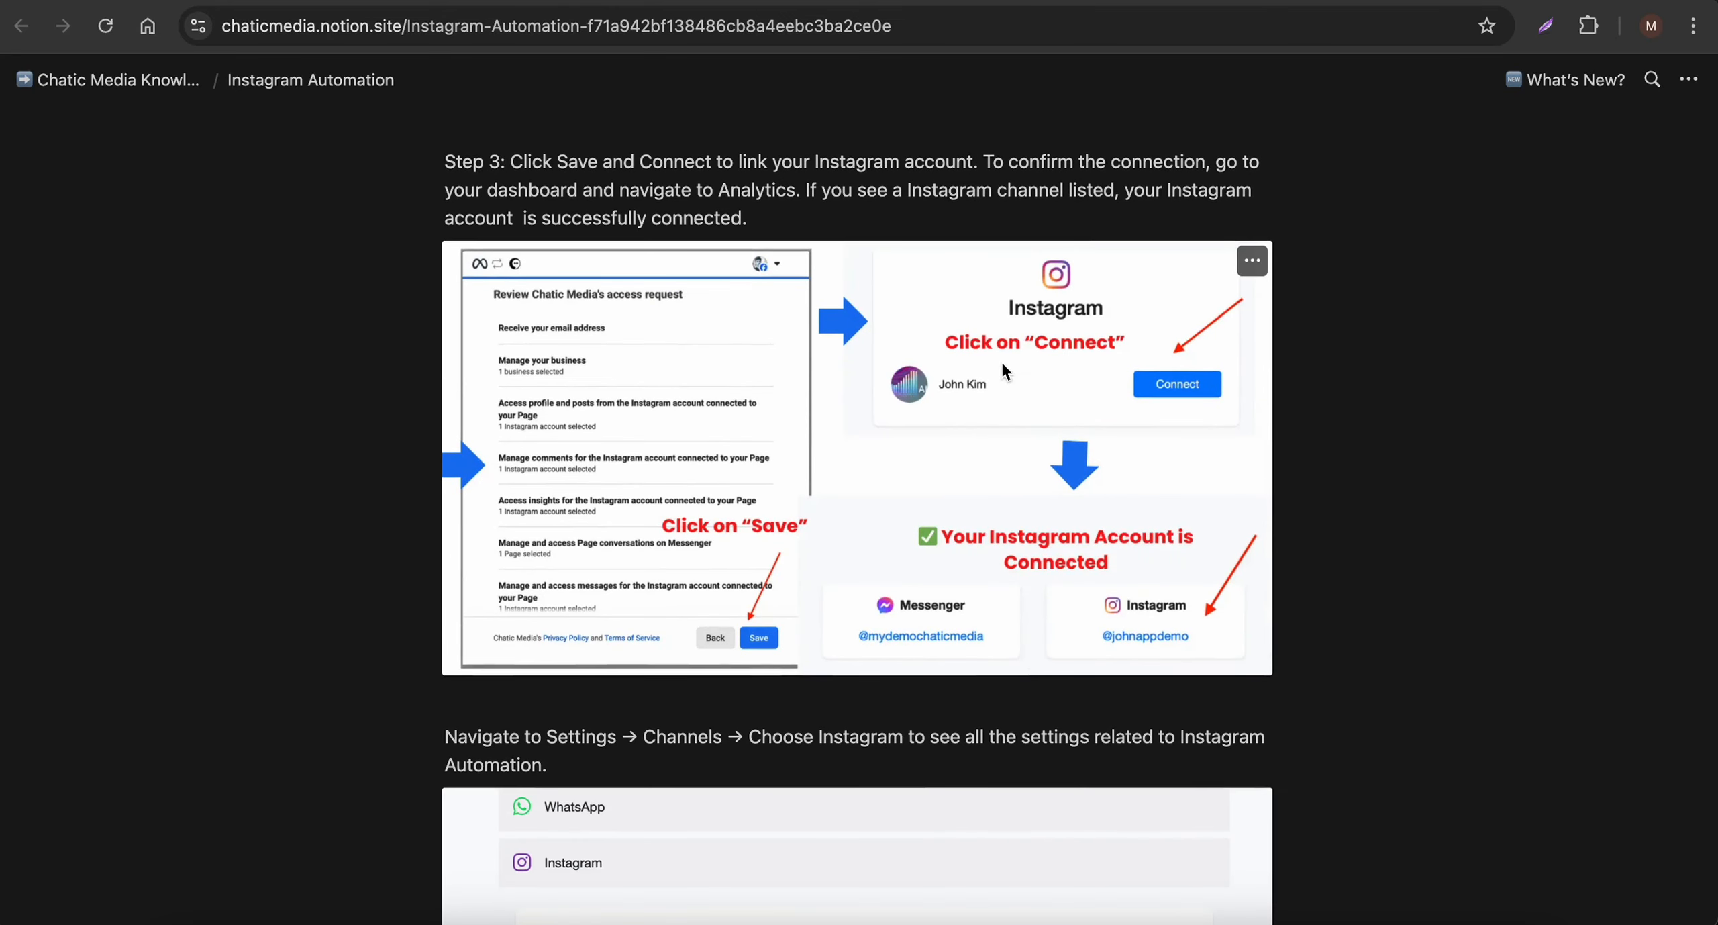
# Step: Switch to the Chatic Media flows list and create a flow named "DM Marketing Automation"
pyautogui.click(990, 8)
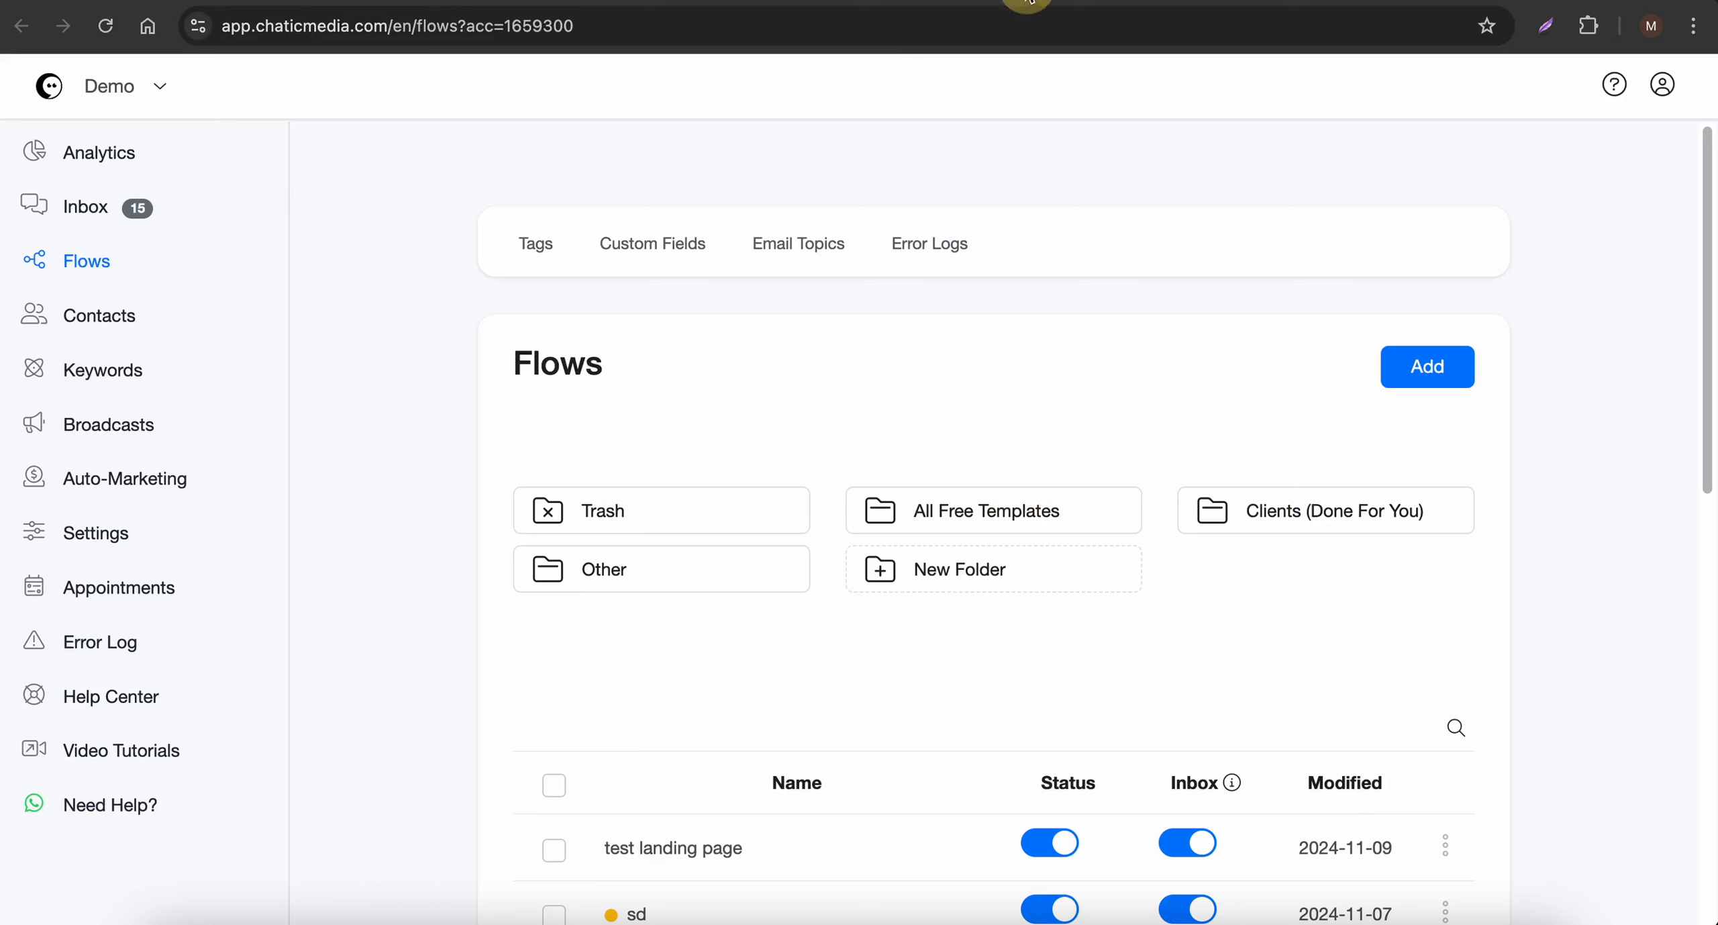
pyautogui.click(1427, 366)
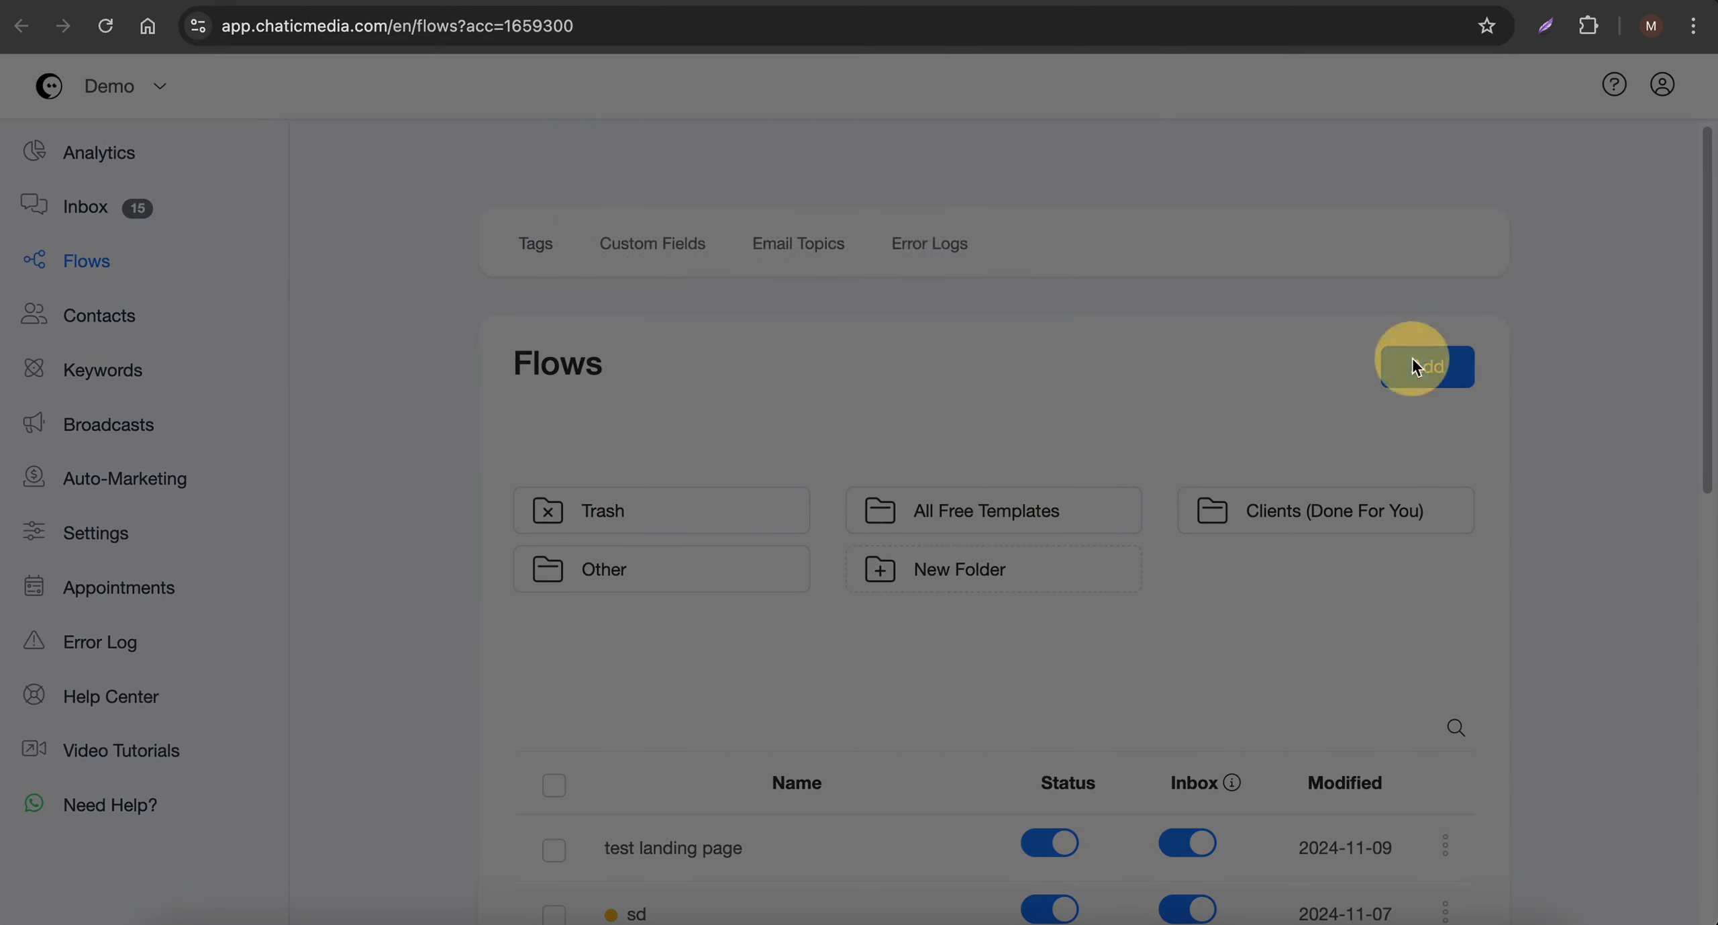
pyautogui.write('DM')
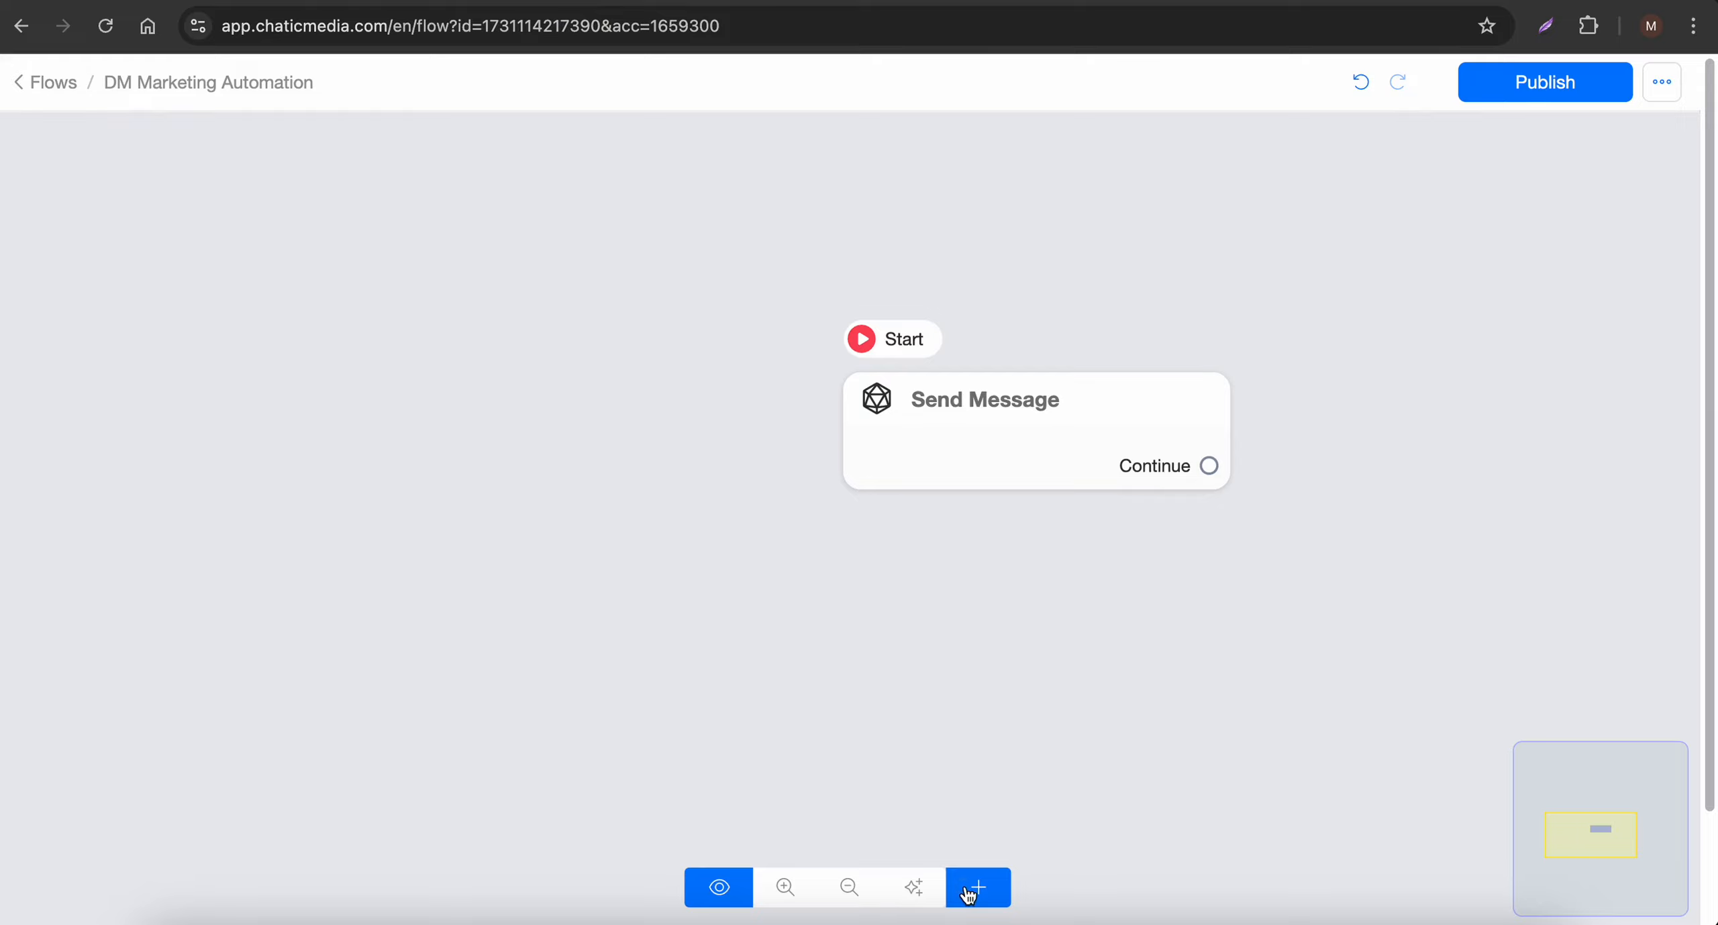
# Step: Add an Actions block beside the Send Message block and make it the flow's starting step
pyautogui.click(968, 894)
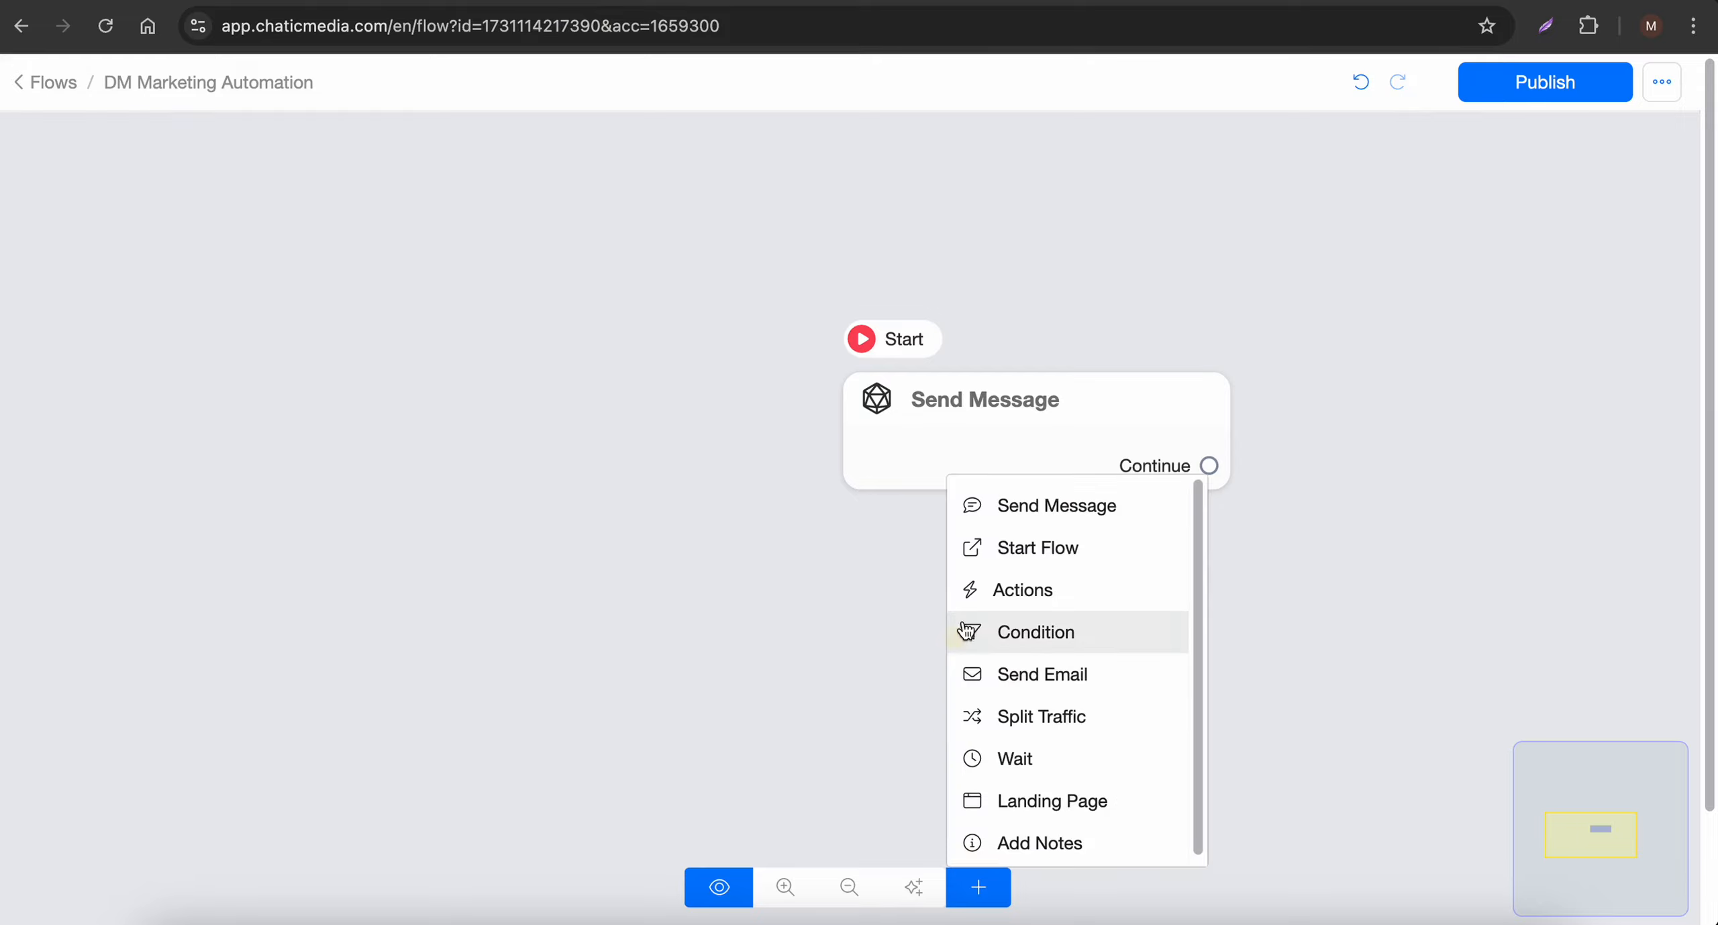
pyautogui.click(1000, 586)
pyautogui.moveTo(1201, 581); pyautogui.dragTo(535, 473)
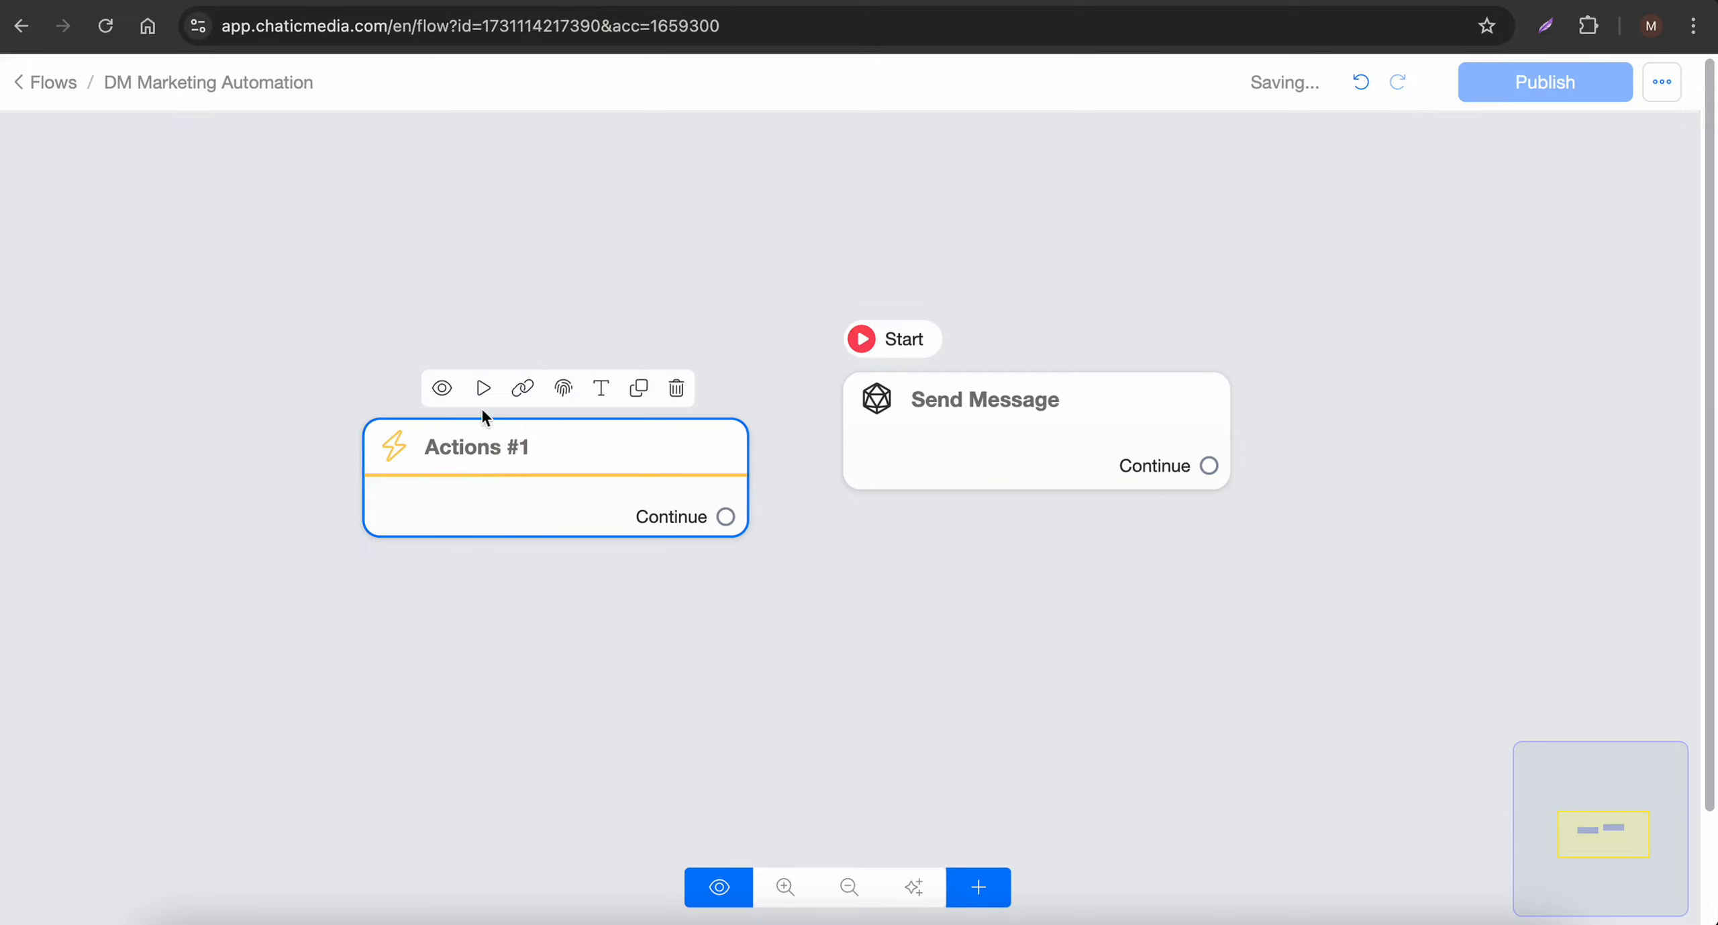
pyautogui.click(483, 389)
# Step: Add the Instagram action Update Contact Data to the Actions block and close its editor
pyautogui.click(486, 496)
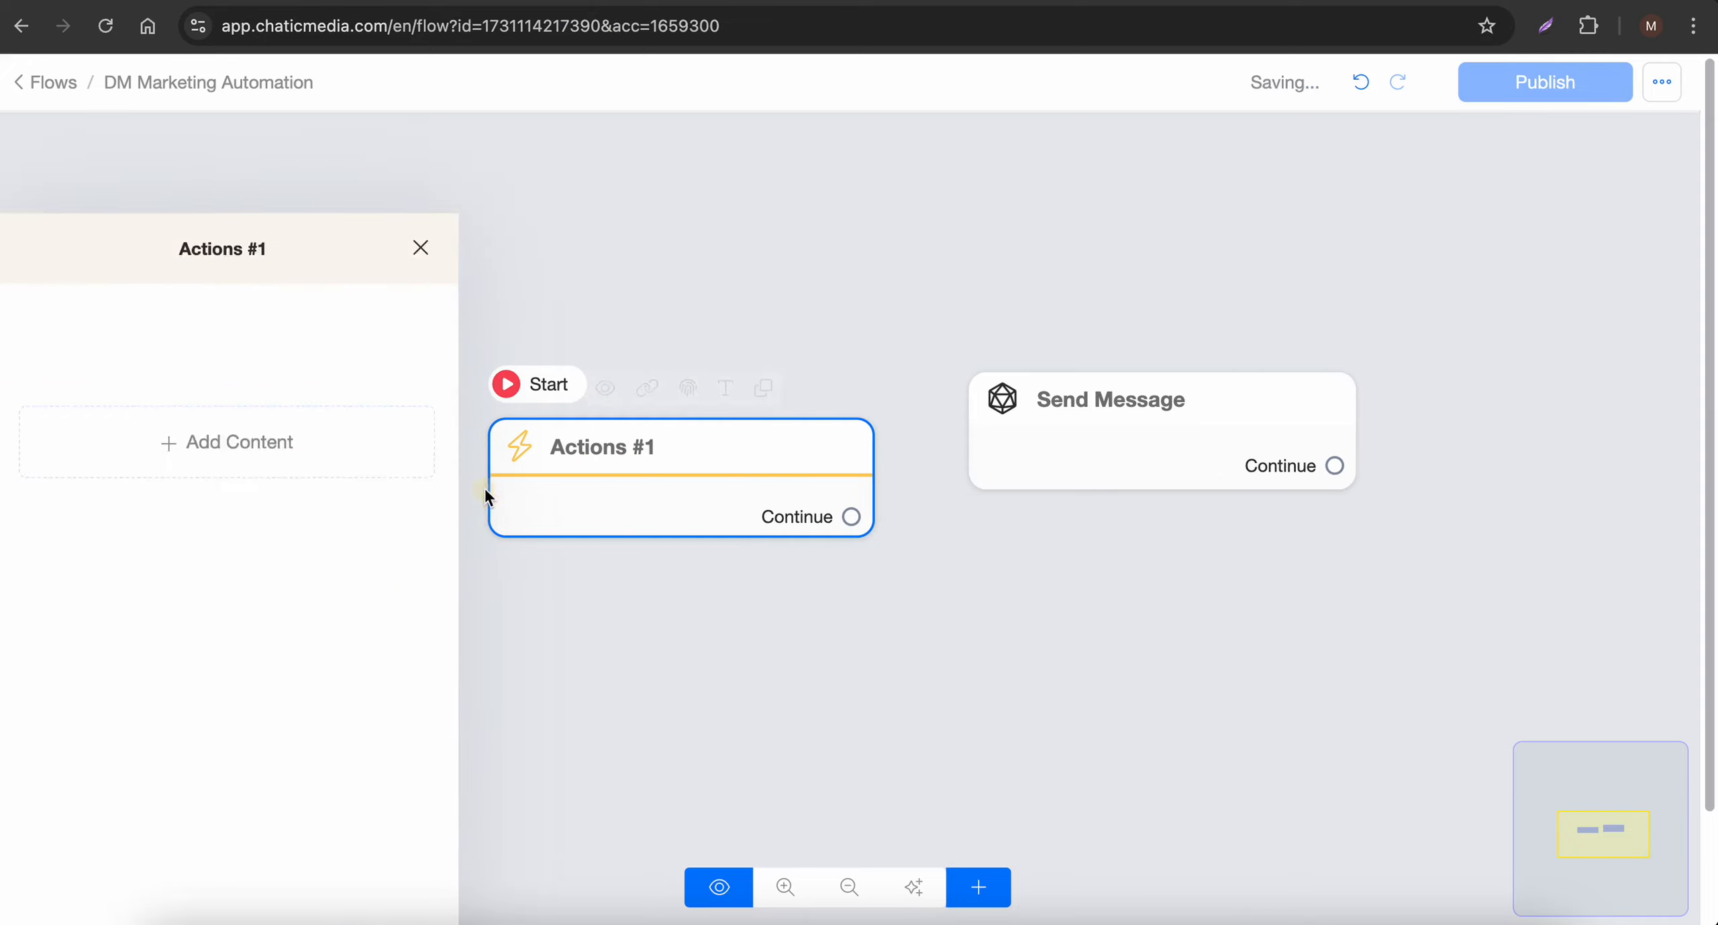
pyautogui.click(199, 349)
pyautogui.click(124, 417)
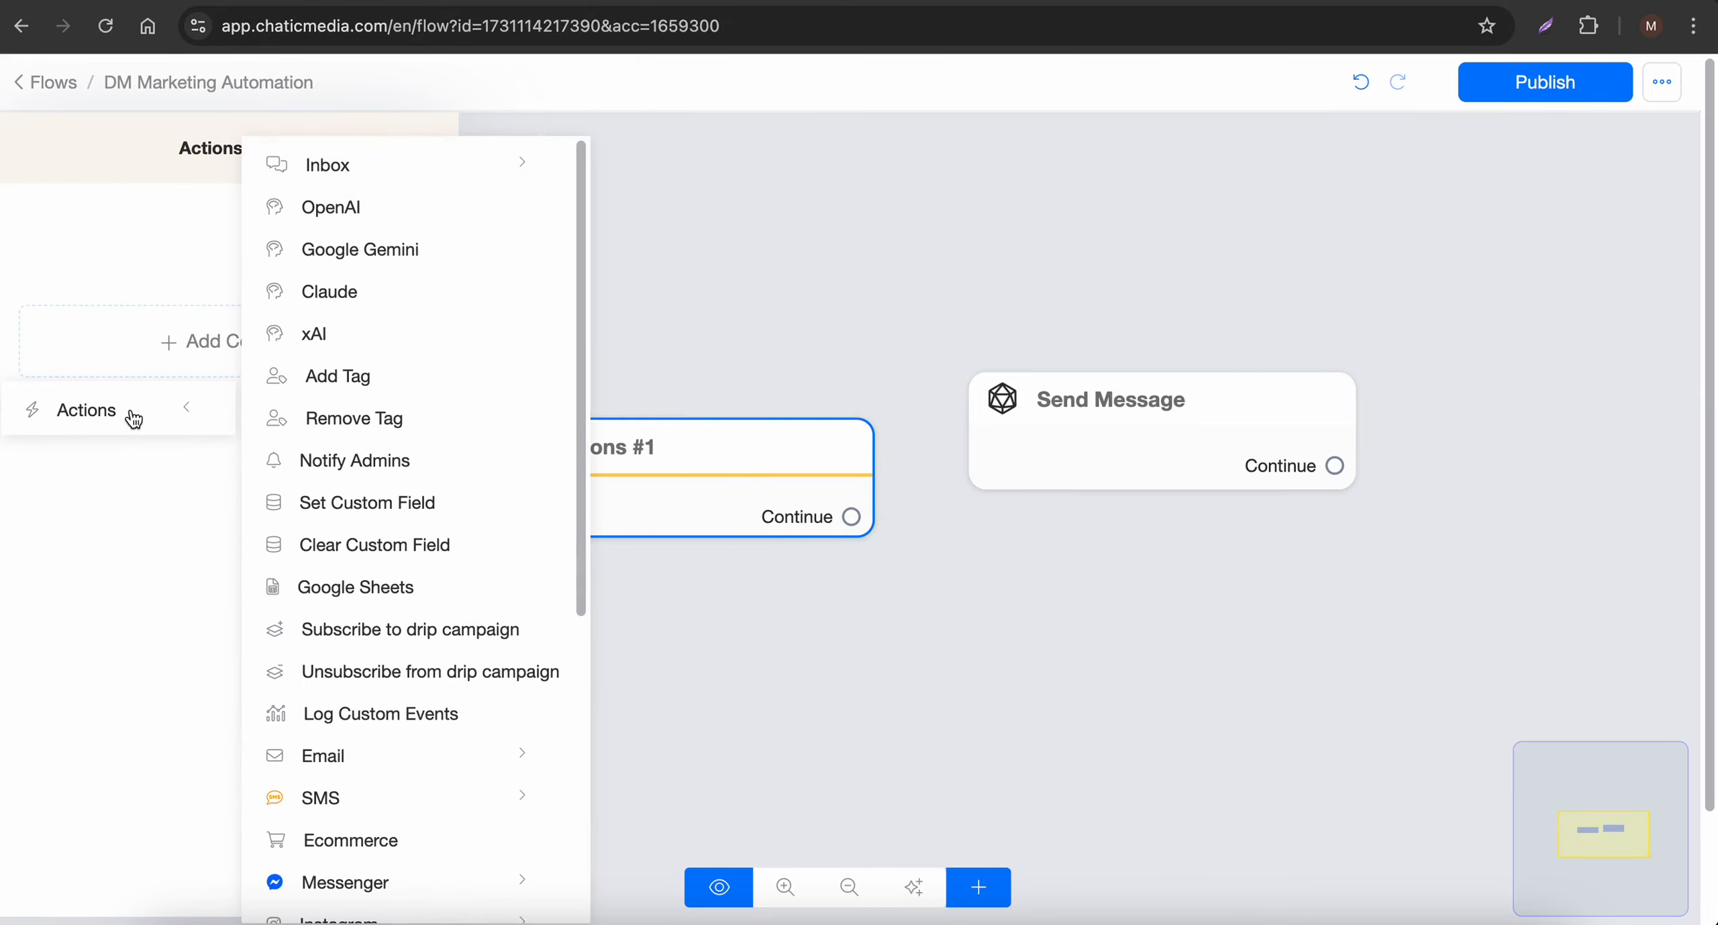
pyautogui.scroll(-2, 356, 767)
pyautogui.scroll(-3, 355, 767)
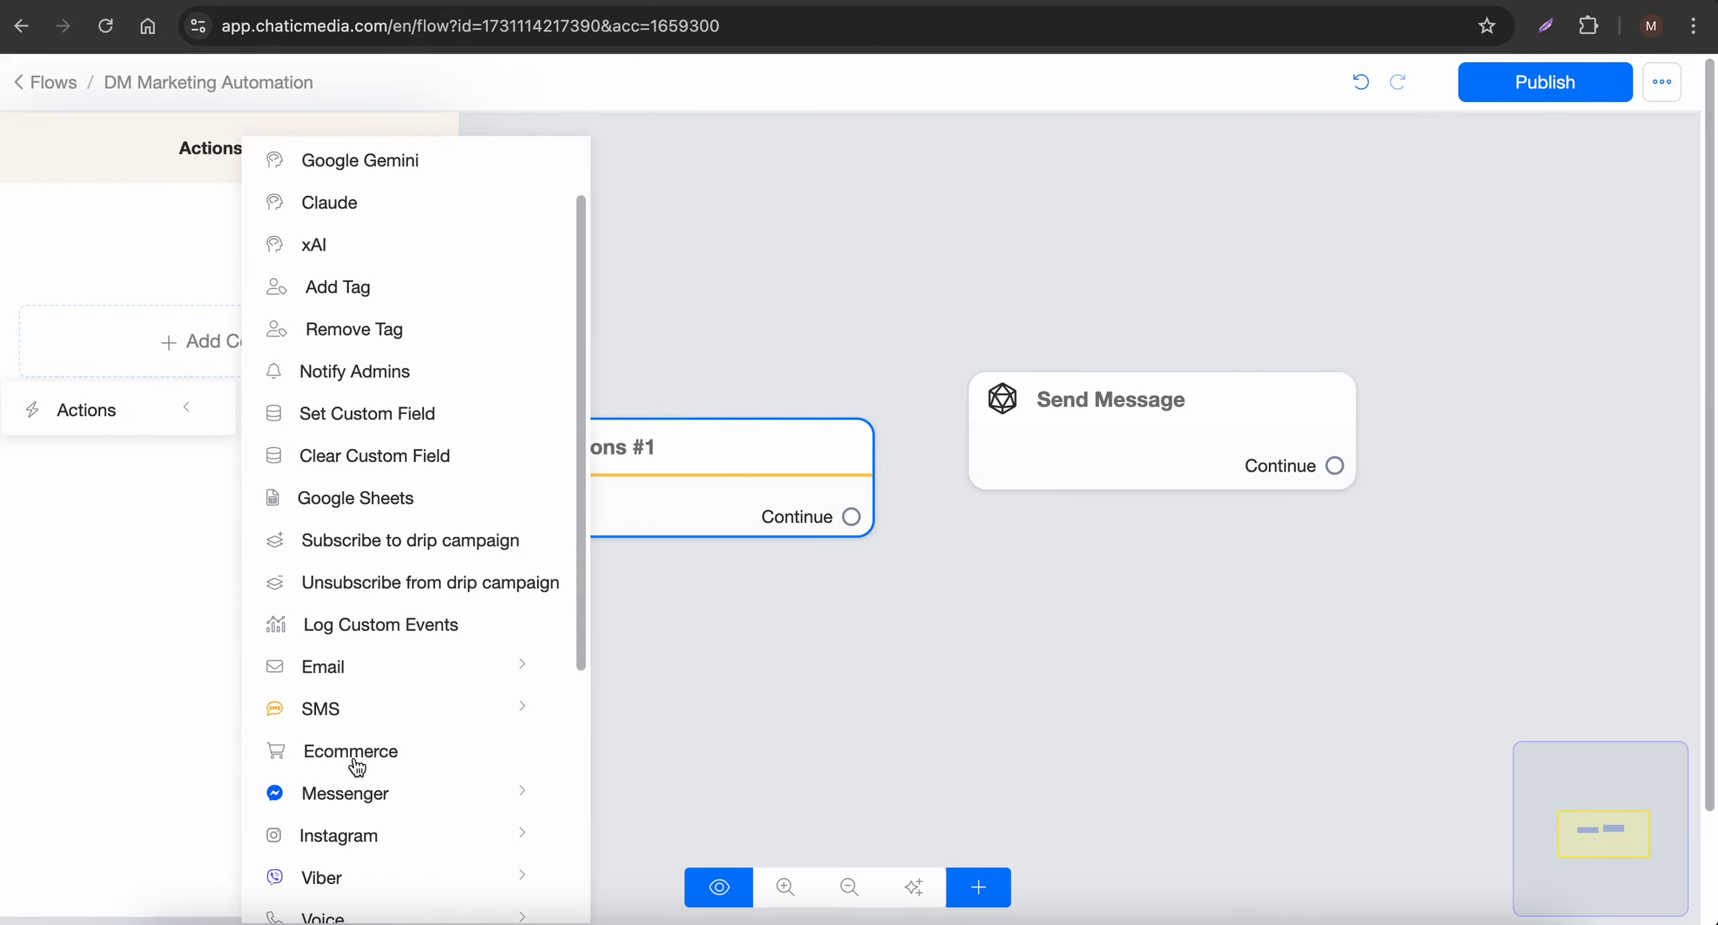
pyautogui.moveTo(357, 682)
pyautogui.click(701, 698)
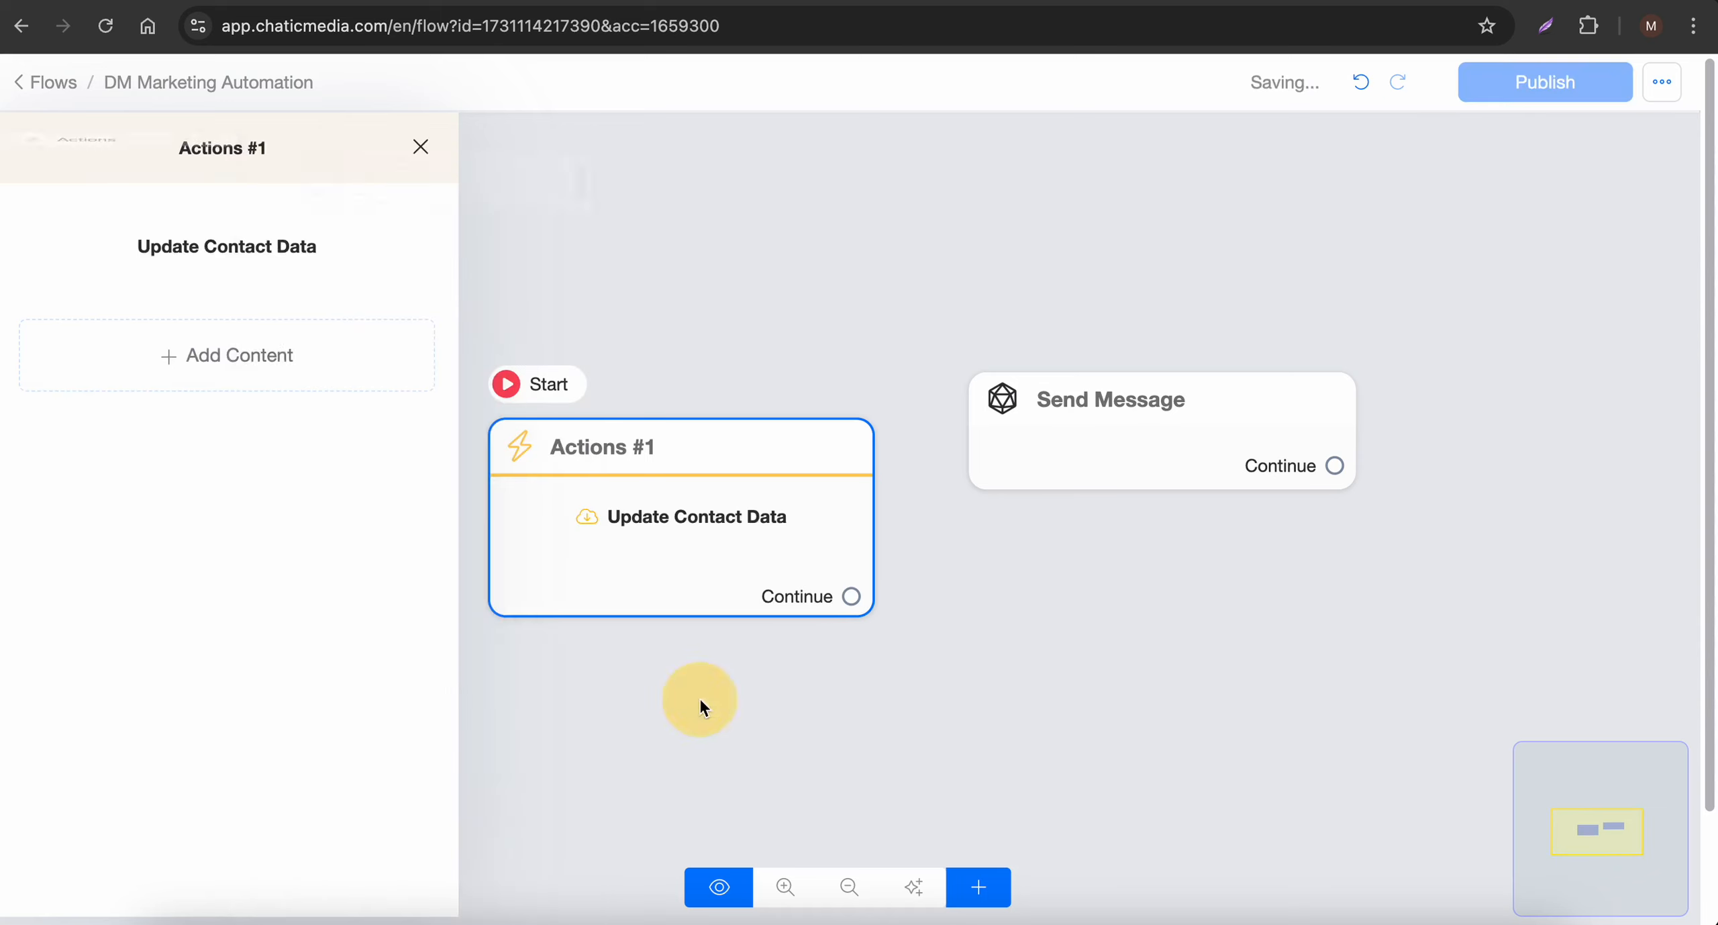
pyautogui.click(686, 671)
# Step: Add a Condition block between the Actions and Send Message blocks and connect the Actions block's Continue output to it
pyautogui.moveTo(626, 549); pyautogui.dragTo(267, 436)
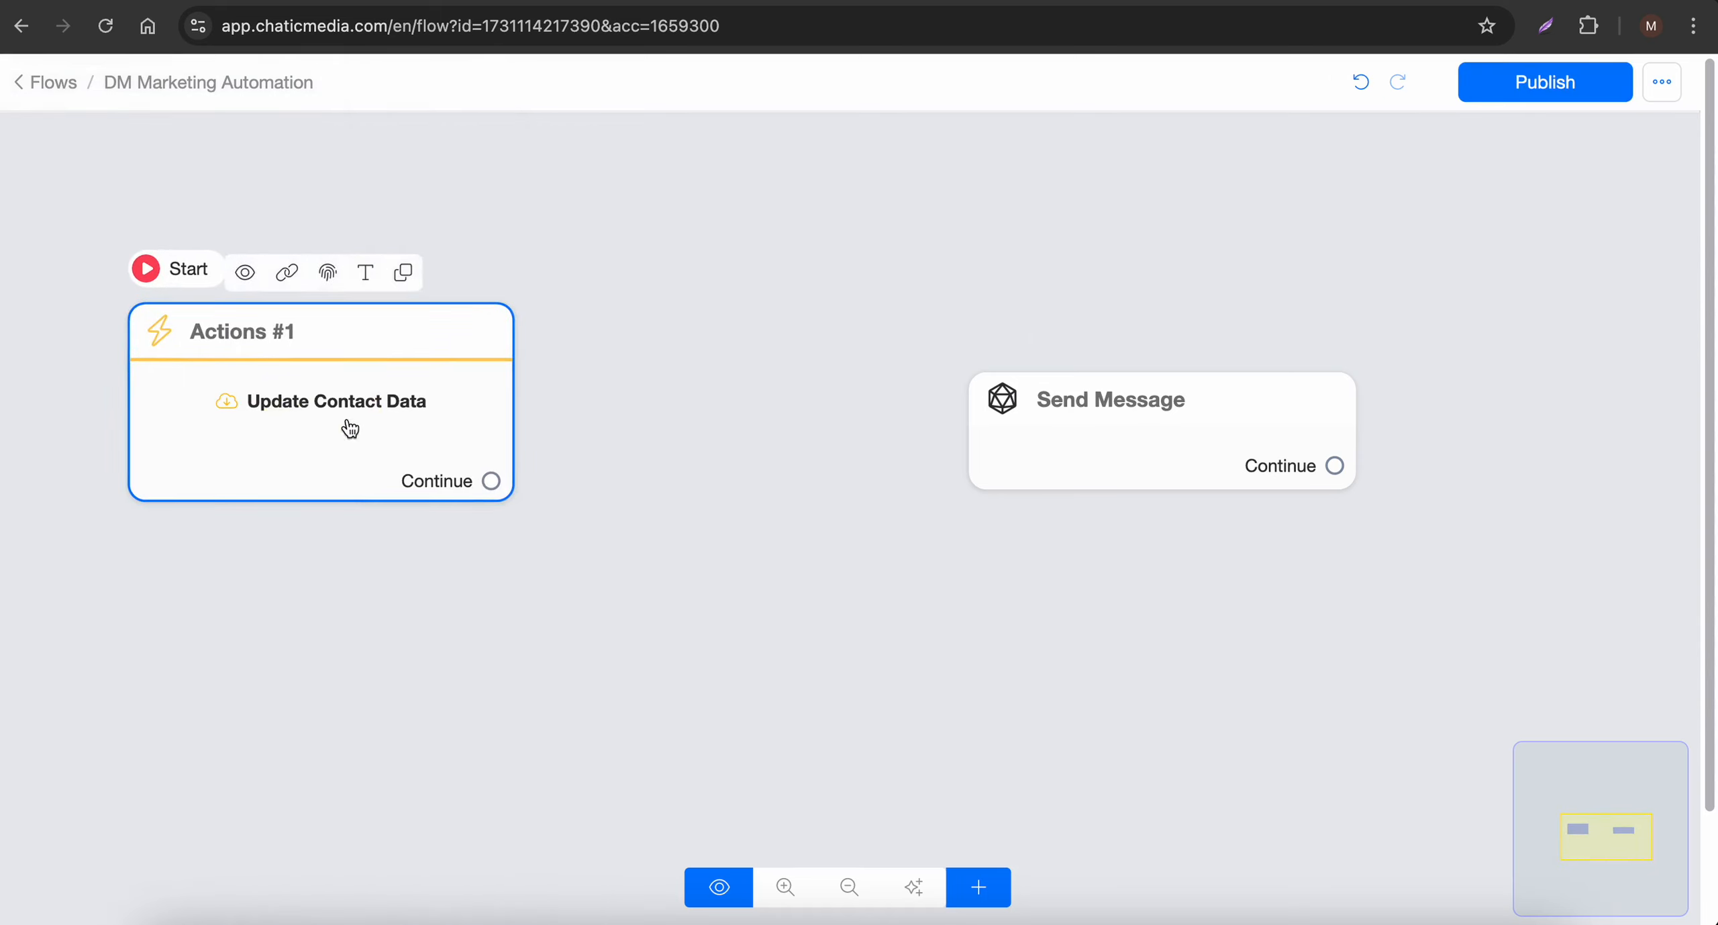
pyautogui.click(978, 888)
pyautogui.click(1020, 643)
pyautogui.moveTo(1192, 640); pyautogui.dragTo(687, 439)
pyautogui.moveTo(492, 481); pyautogui.dragTo(752, 440)
pyautogui.moveTo(1053, 458); pyautogui.dragTo(1139, 461)
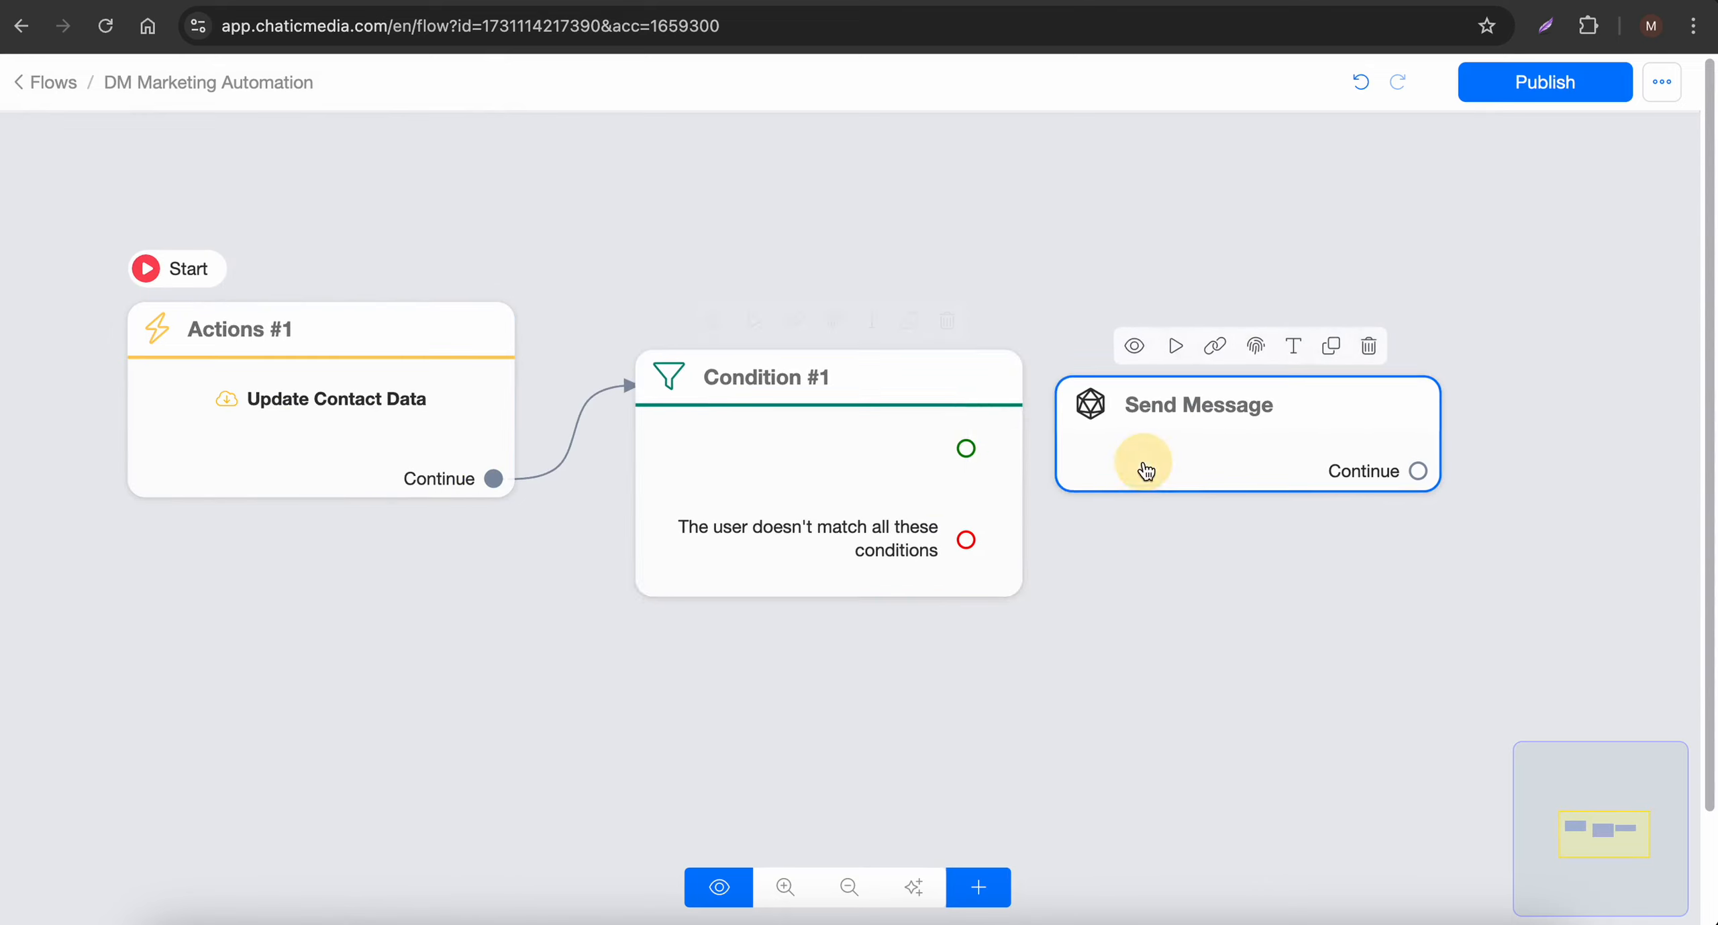
# Step: Set the Condition block to check that "Follows business on Instagram" is Yes
pyautogui.click(778, 487)
pyautogui.click(774, 500)
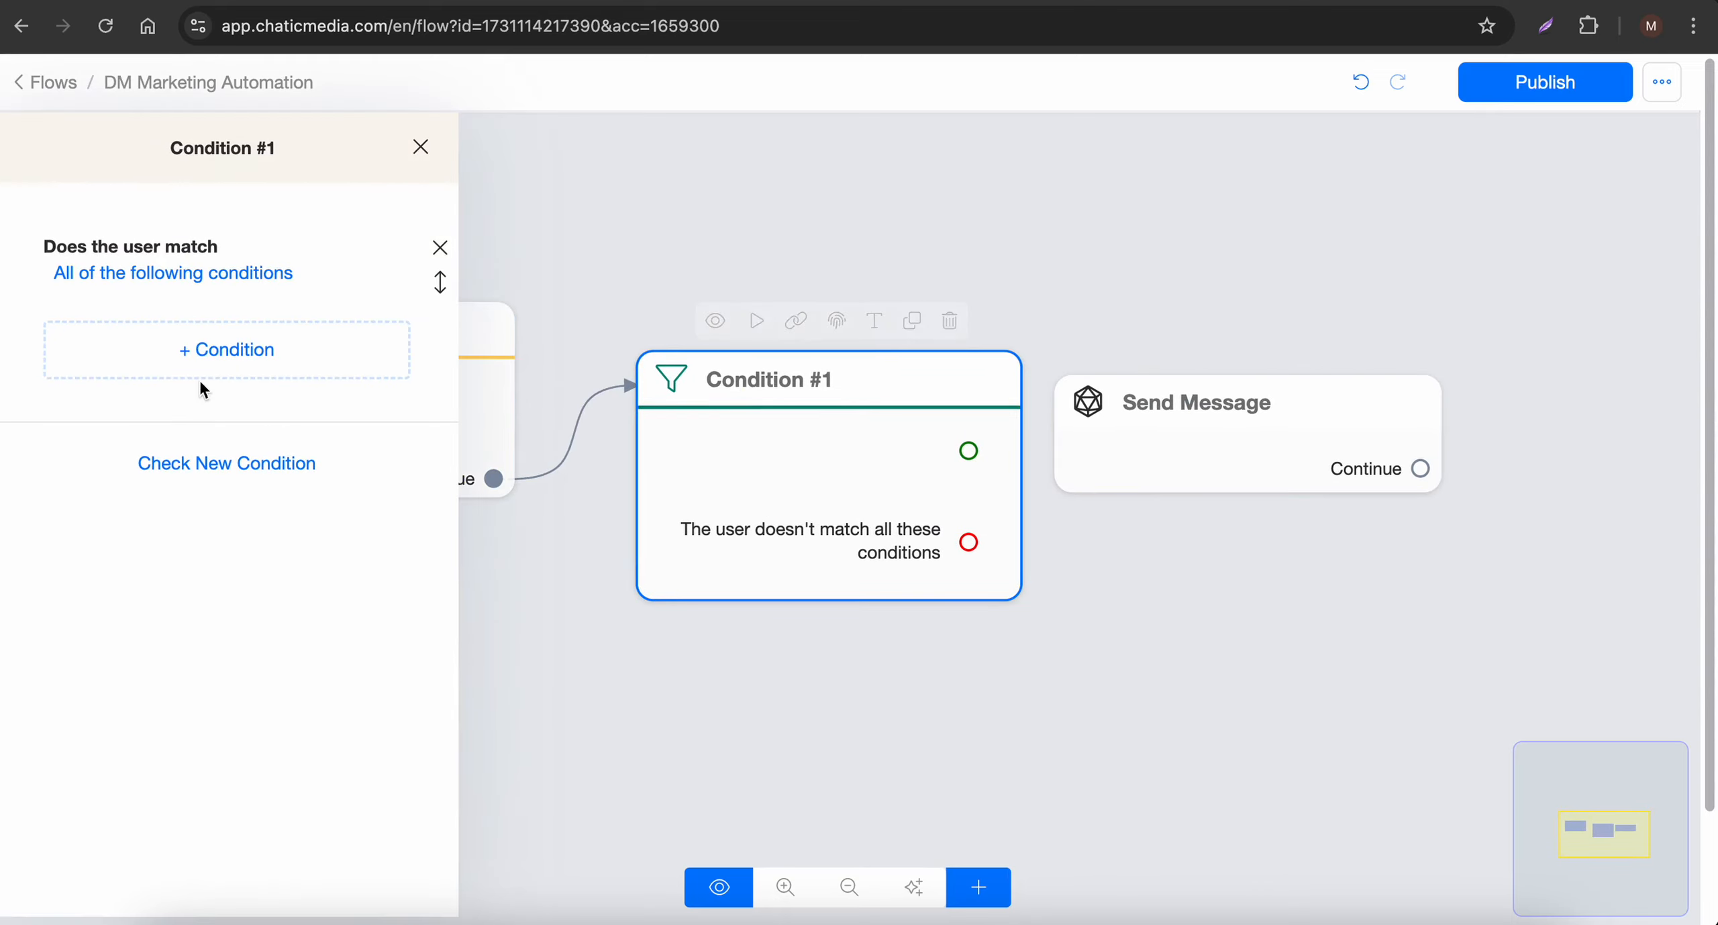
pyautogui.click(207, 372)
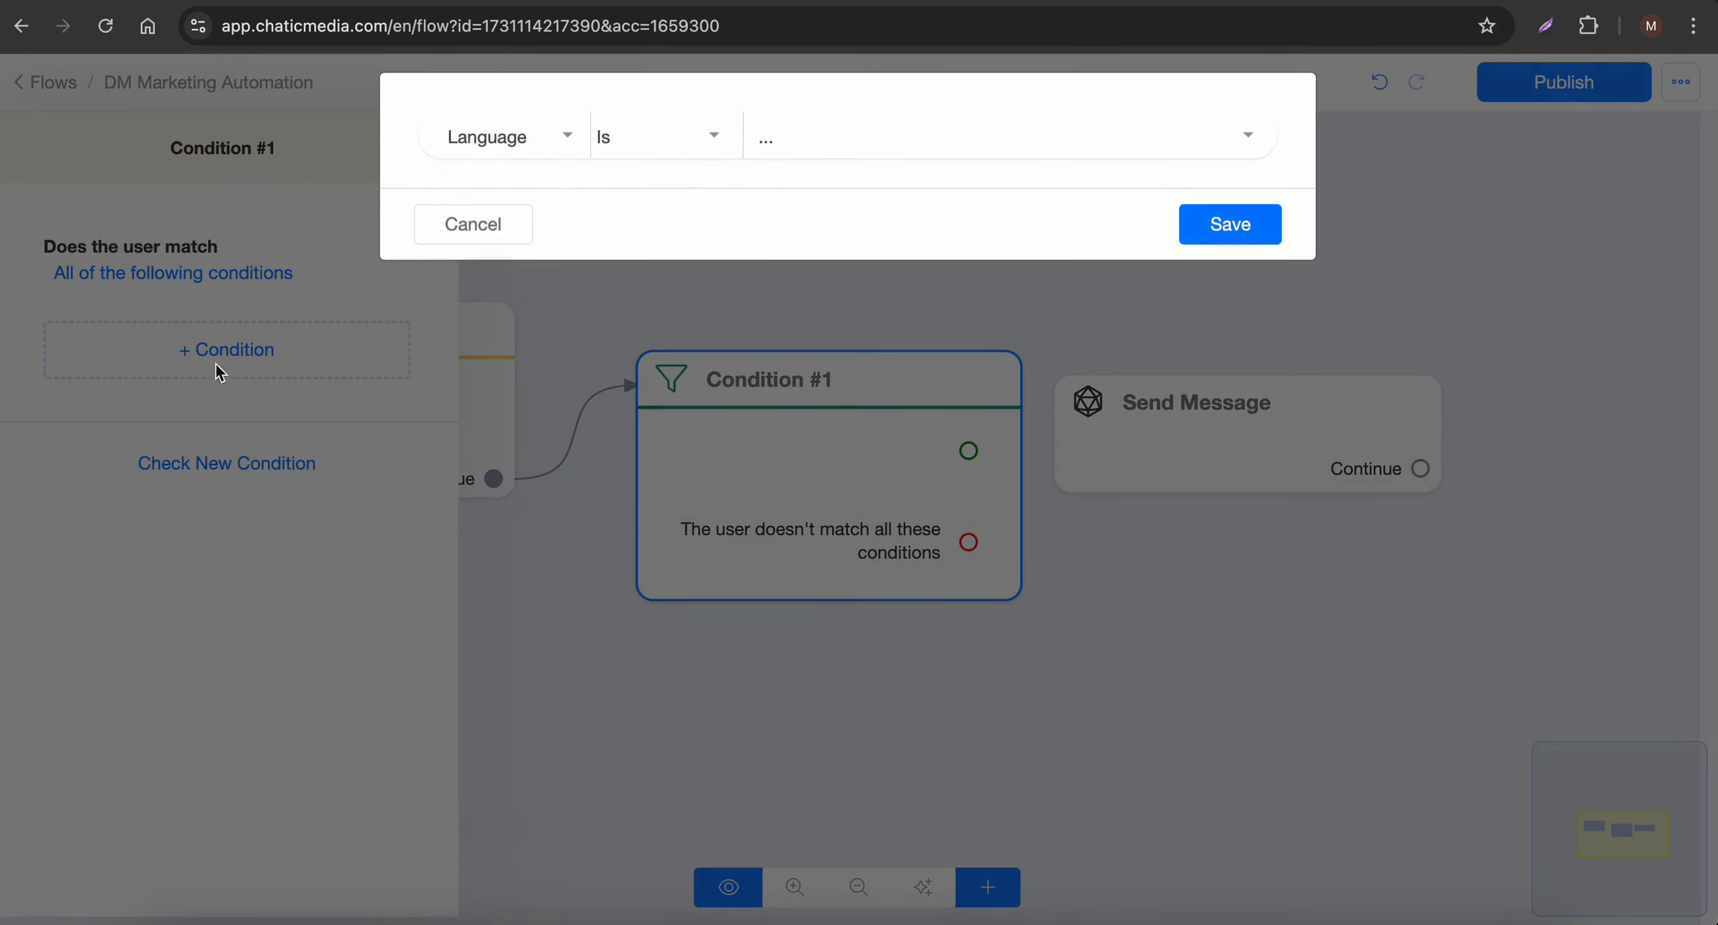
pyautogui.click(505, 169)
pyautogui.write('ins')
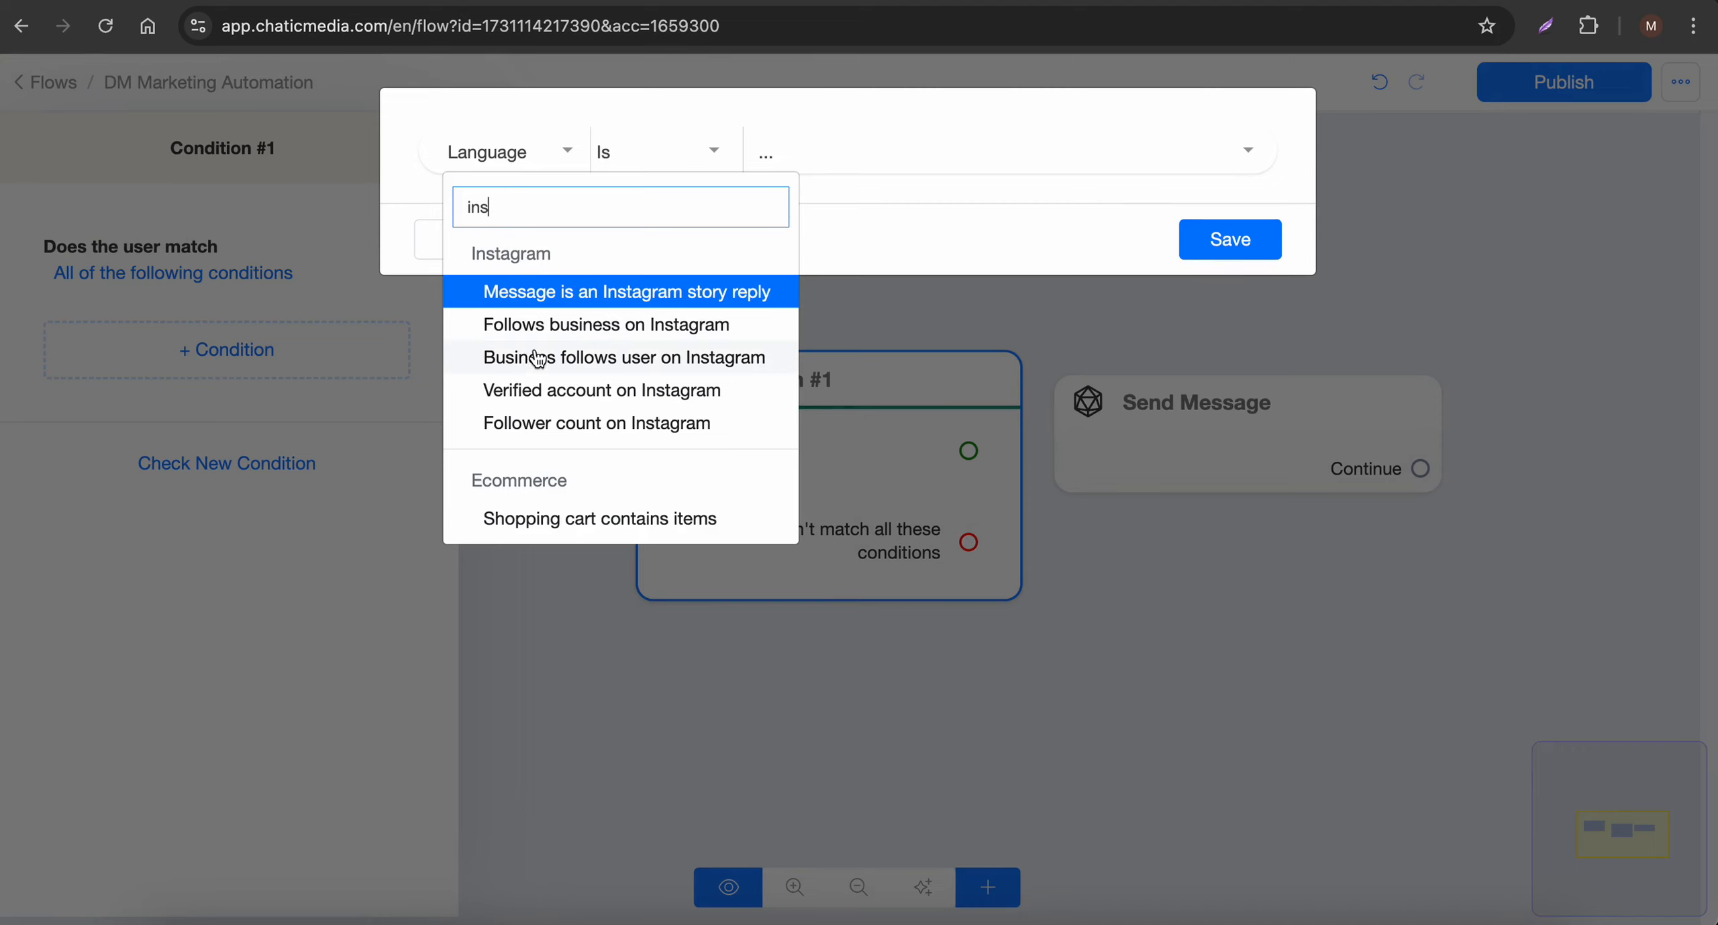
pyautogui.click(620, 325)
pyautogui.click(1201, 242)
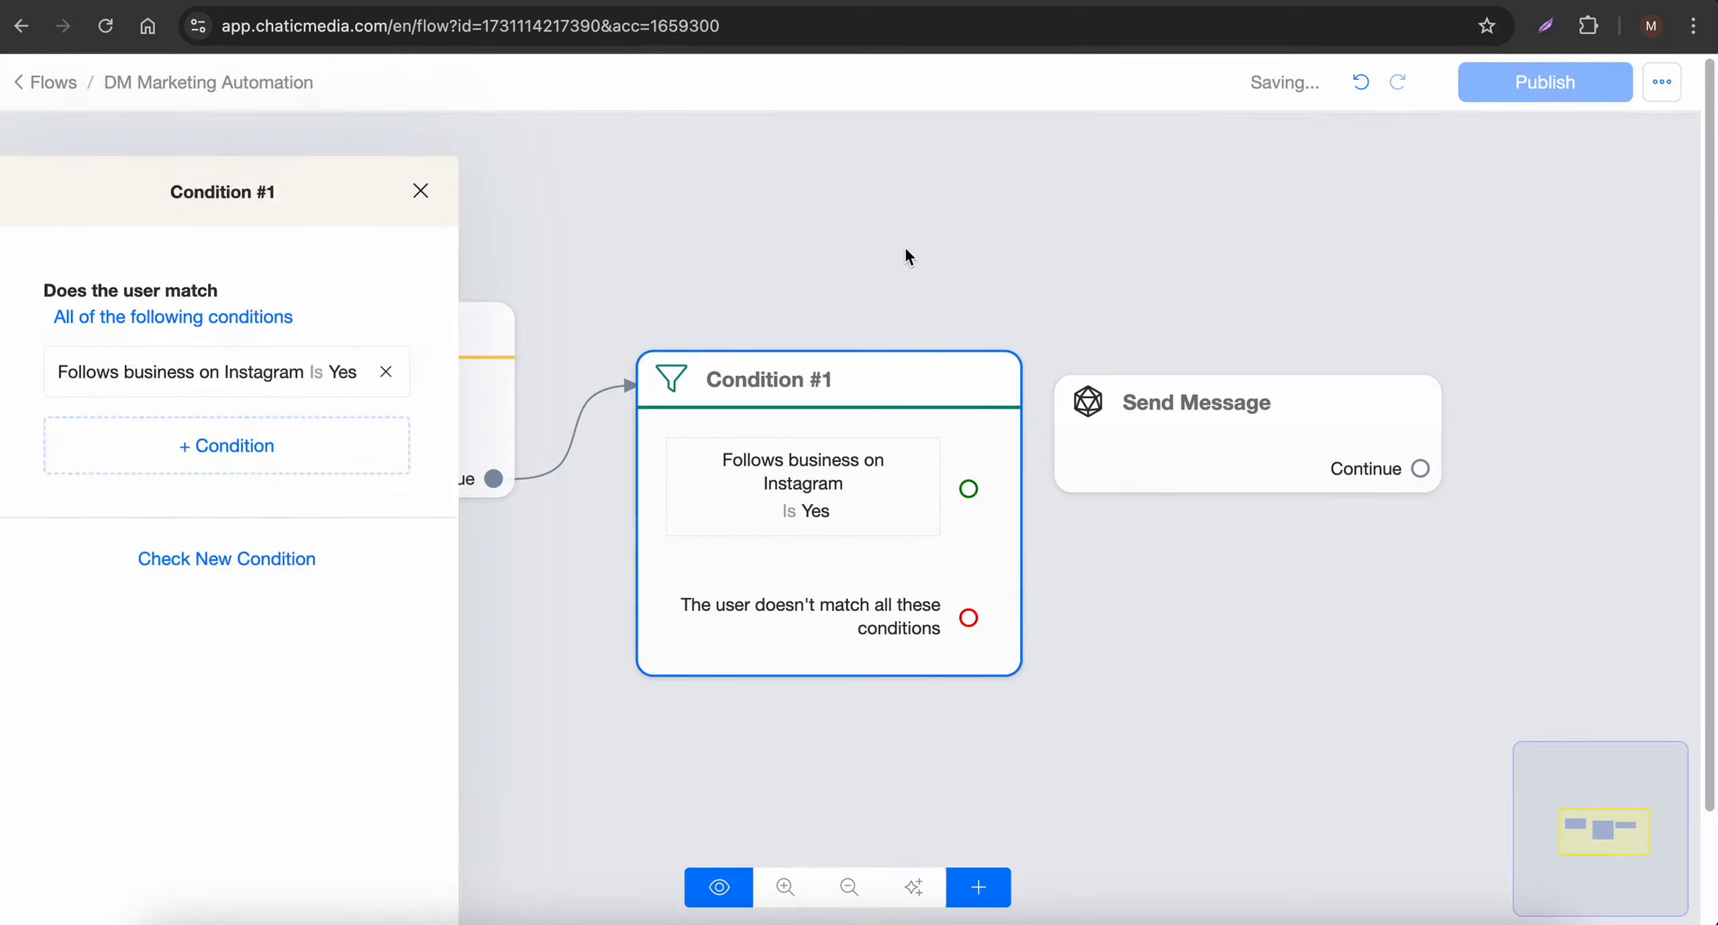
pyautogui.click(878, 305)
# Step: Connect the condition's matched output to Send Message, and connect its not-matched output to a duplicate Send Message block placed below
pyautogui.moveTo(383, 394); pyautogui.dragTo(169, 413)
pyautogui.moveTo(939, 495); pyautogui.dragTo(1109, 288)
pyautogui.click(1270, 182)
pyautogui.moveTo(1213, 383); pyautogui.dragTo(1150, 662)
pyautogui.moveTo(725, 610); pyautogui.dragTo(1150, 661)
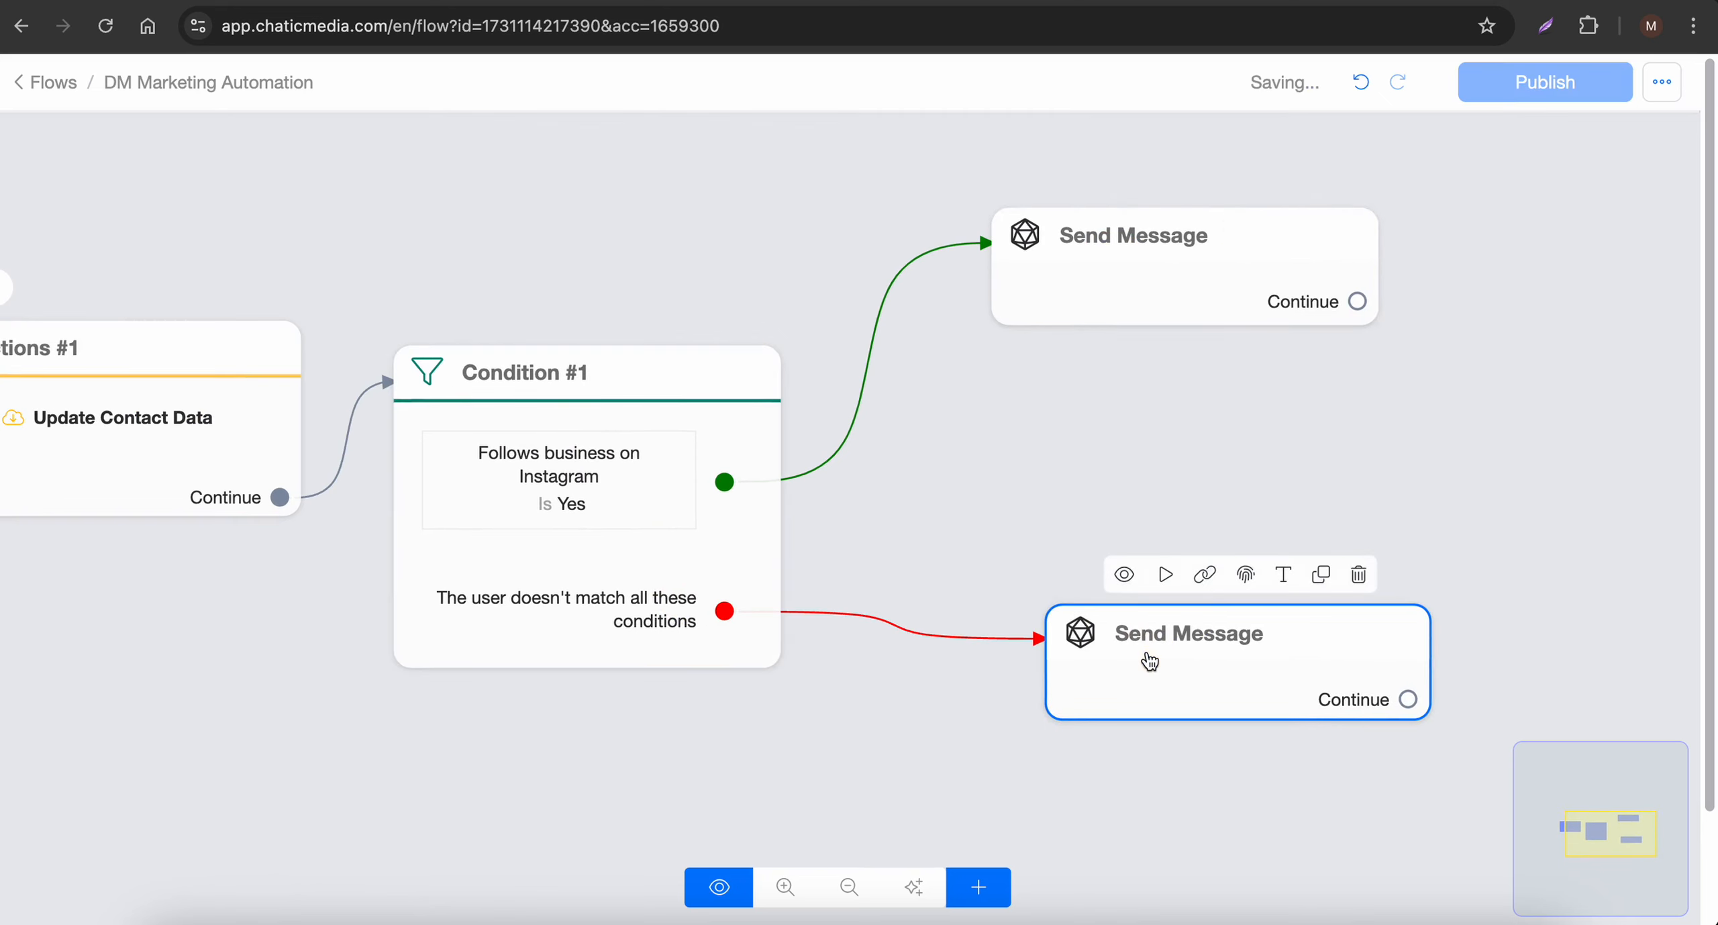
# Step: Add a text message to the matched branch's Send Message block, greeting the contact with "Hey {{first_name}}!"
pyautogui.click(1151, 276)
pyautogui.click(199, 610)
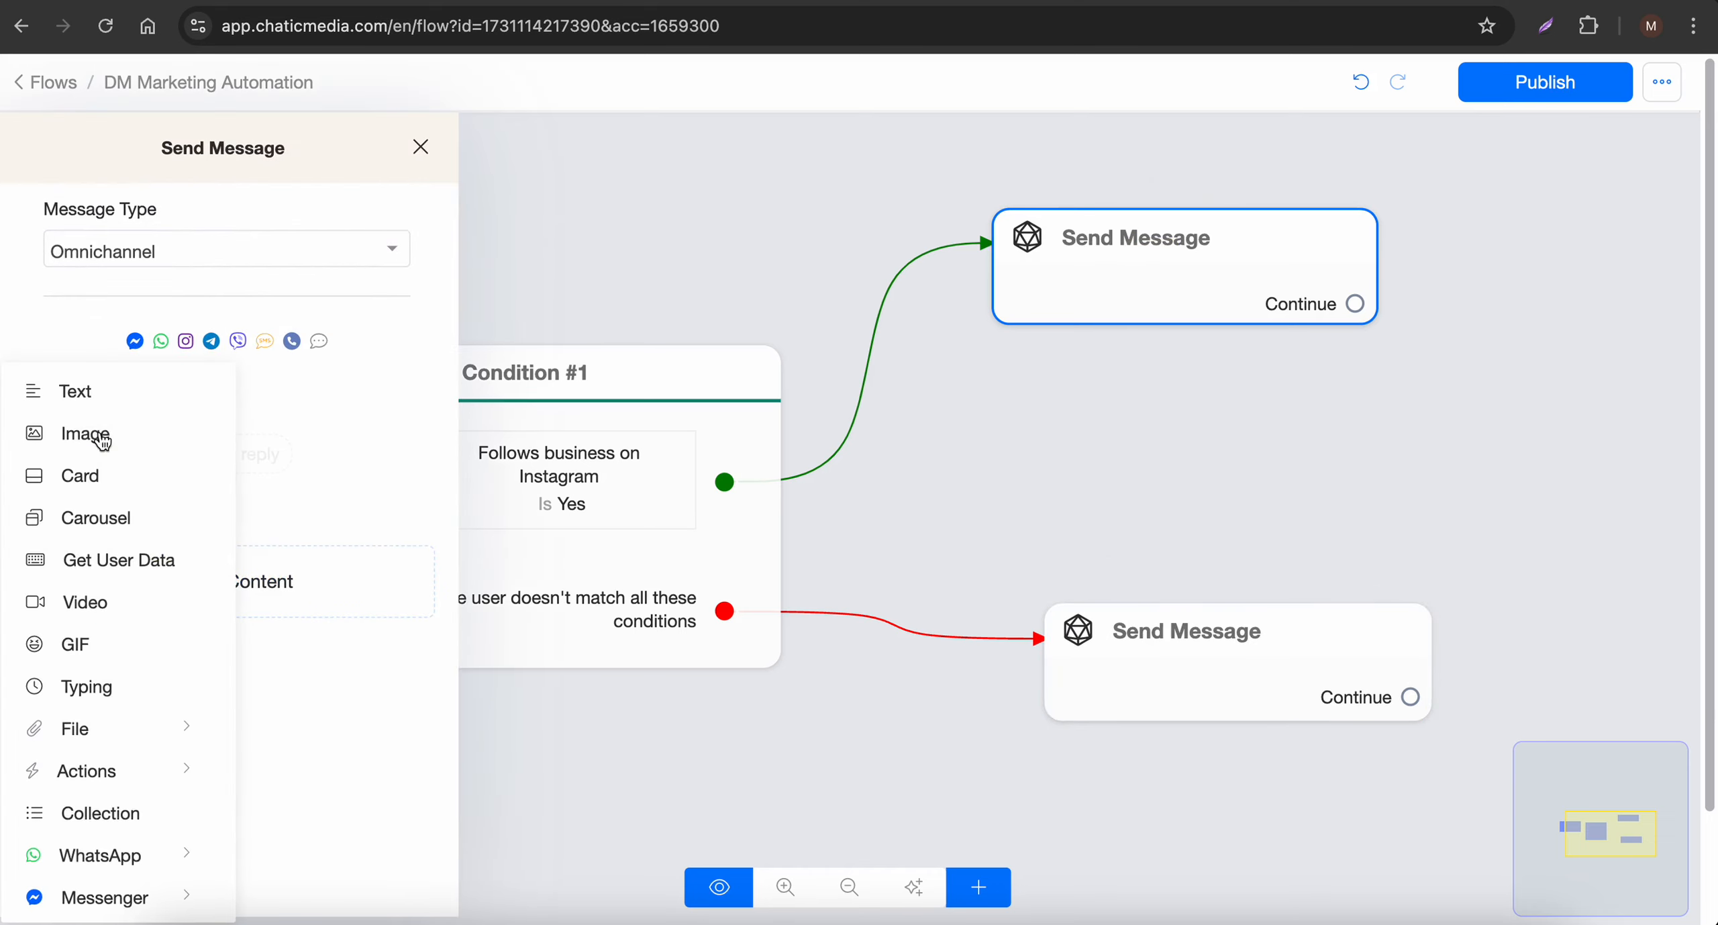
pyautogui.click(71, 391)
pyautogui.click(132, 421)
pyautogui.write('He')
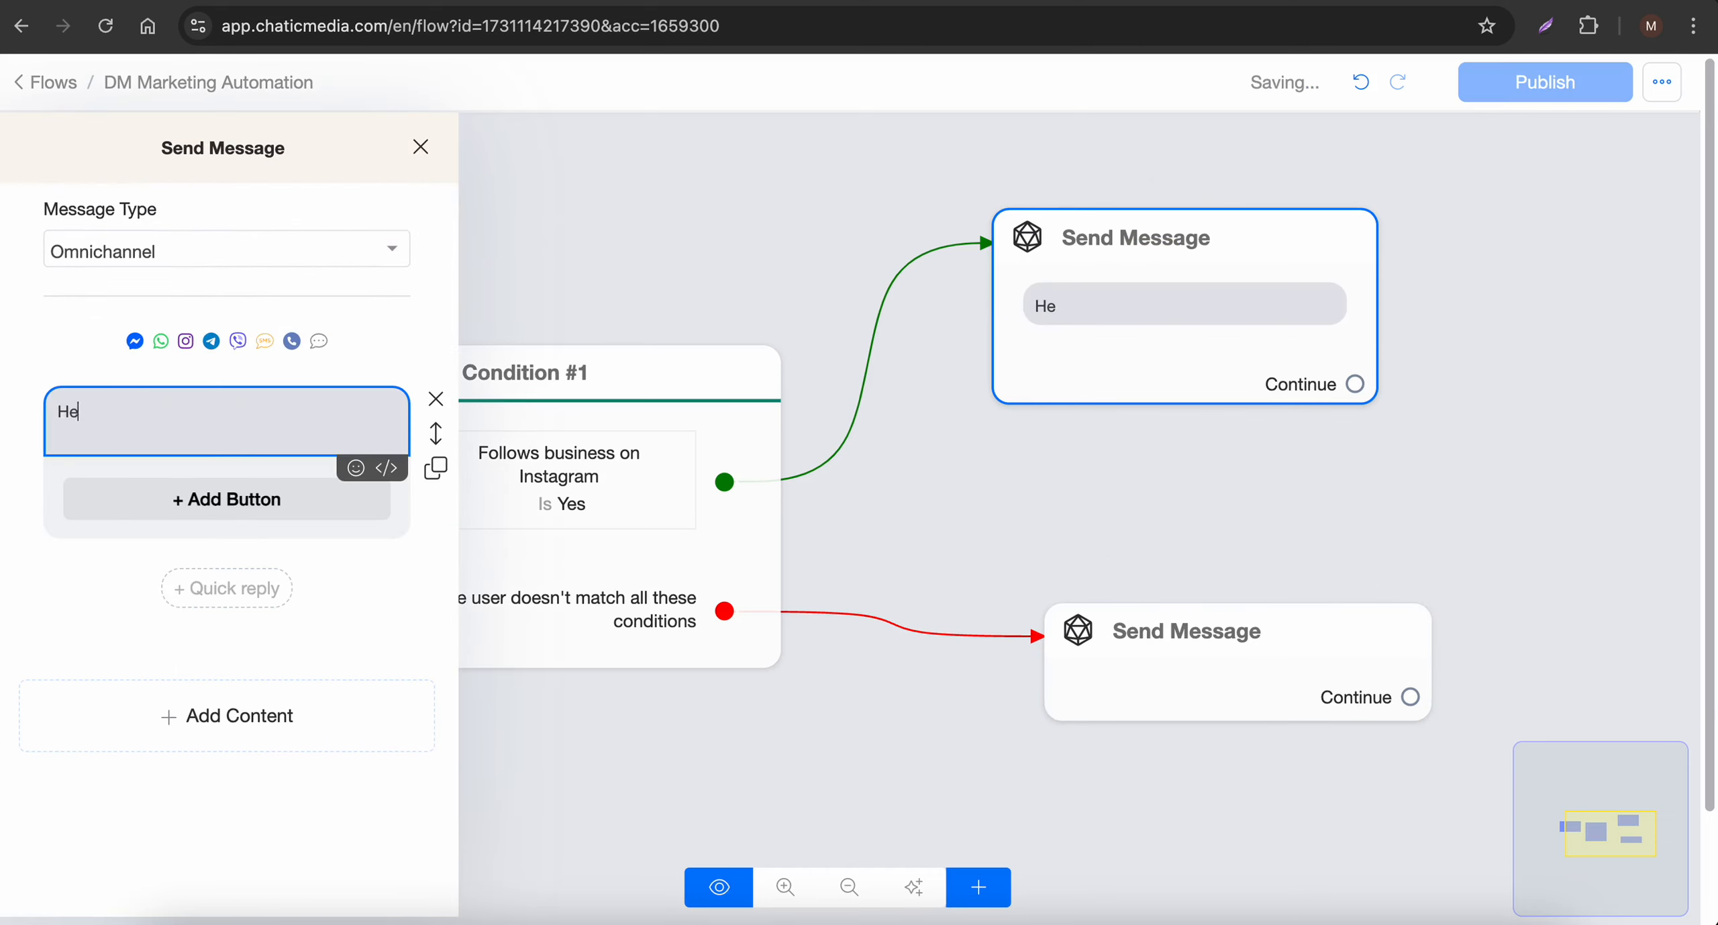
pyautogui.write('y {f')
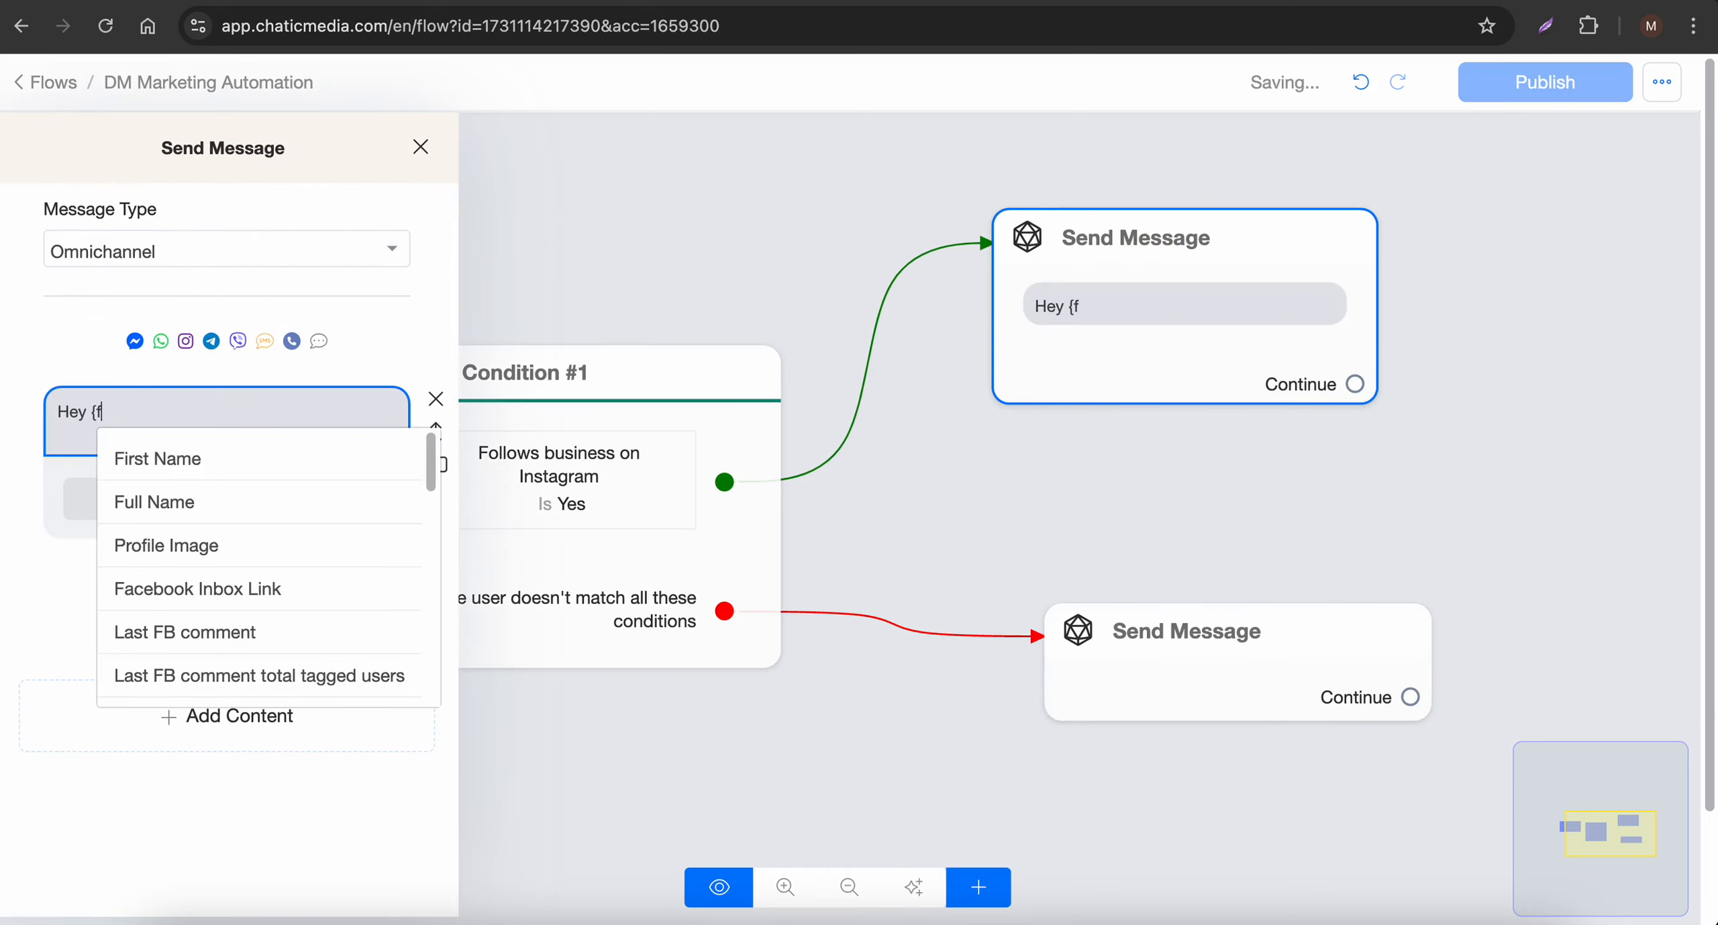
pyautogui.click(197, 454)
pyautogui.write('!')
# Step: Continue the message with "Thanks for your interest in our free resource. Click the button below to get instant access."
pyautogui.press('F5')
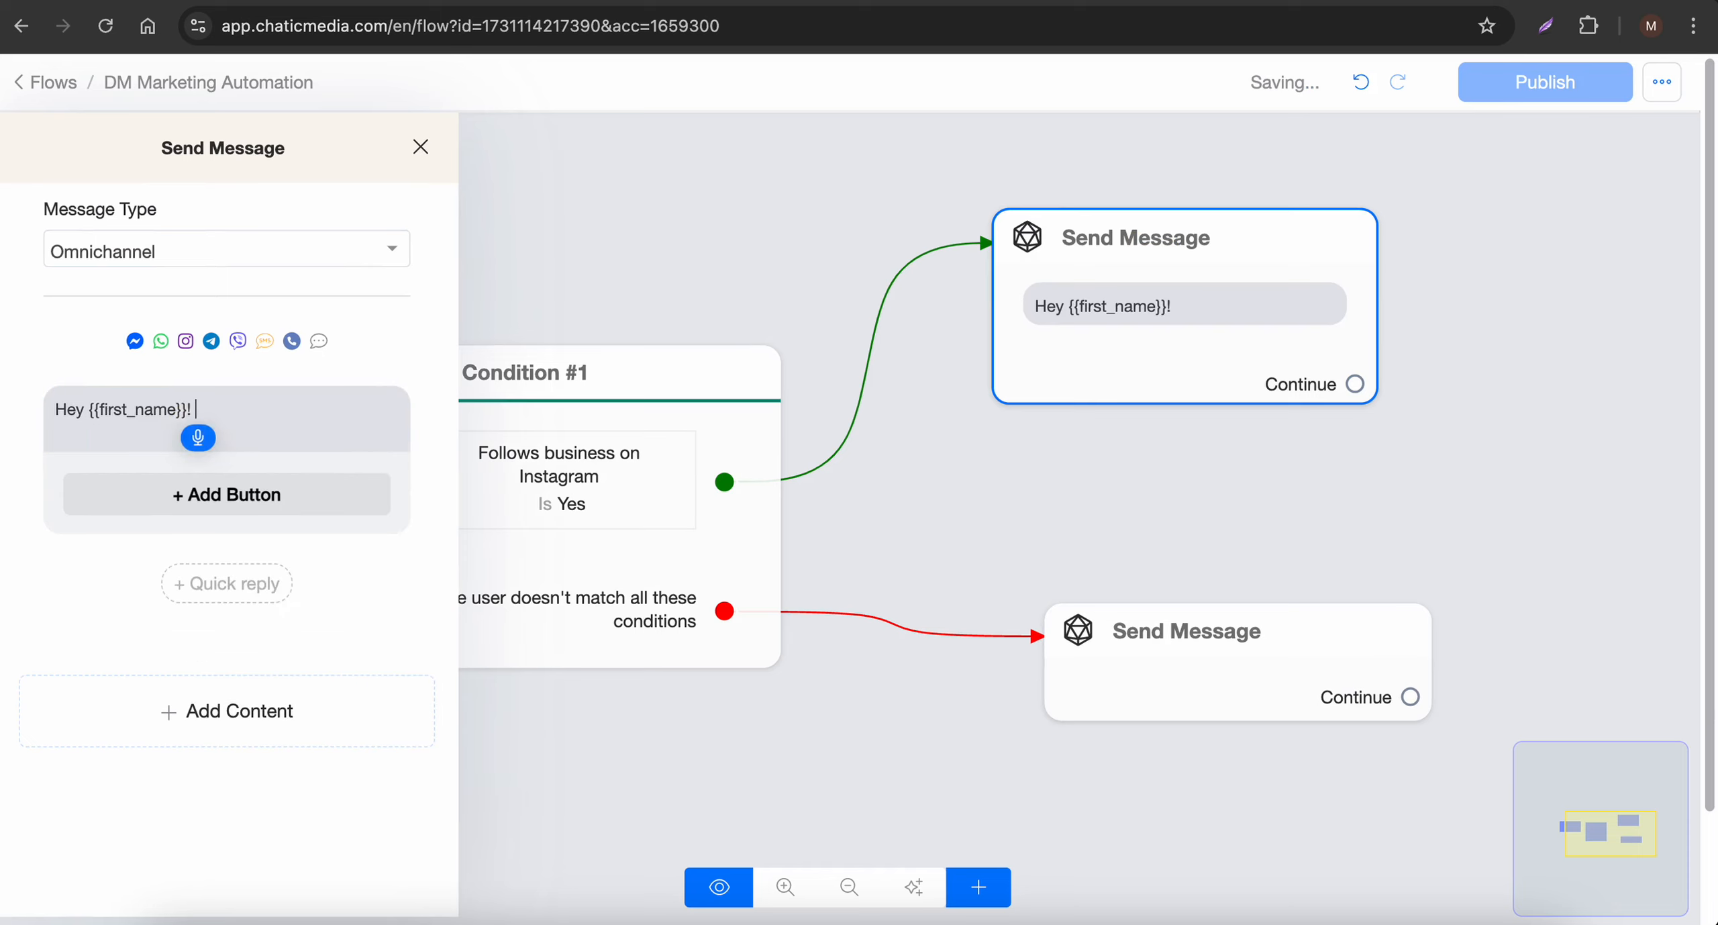
pyautogui.write('Thanks for your interest in our')
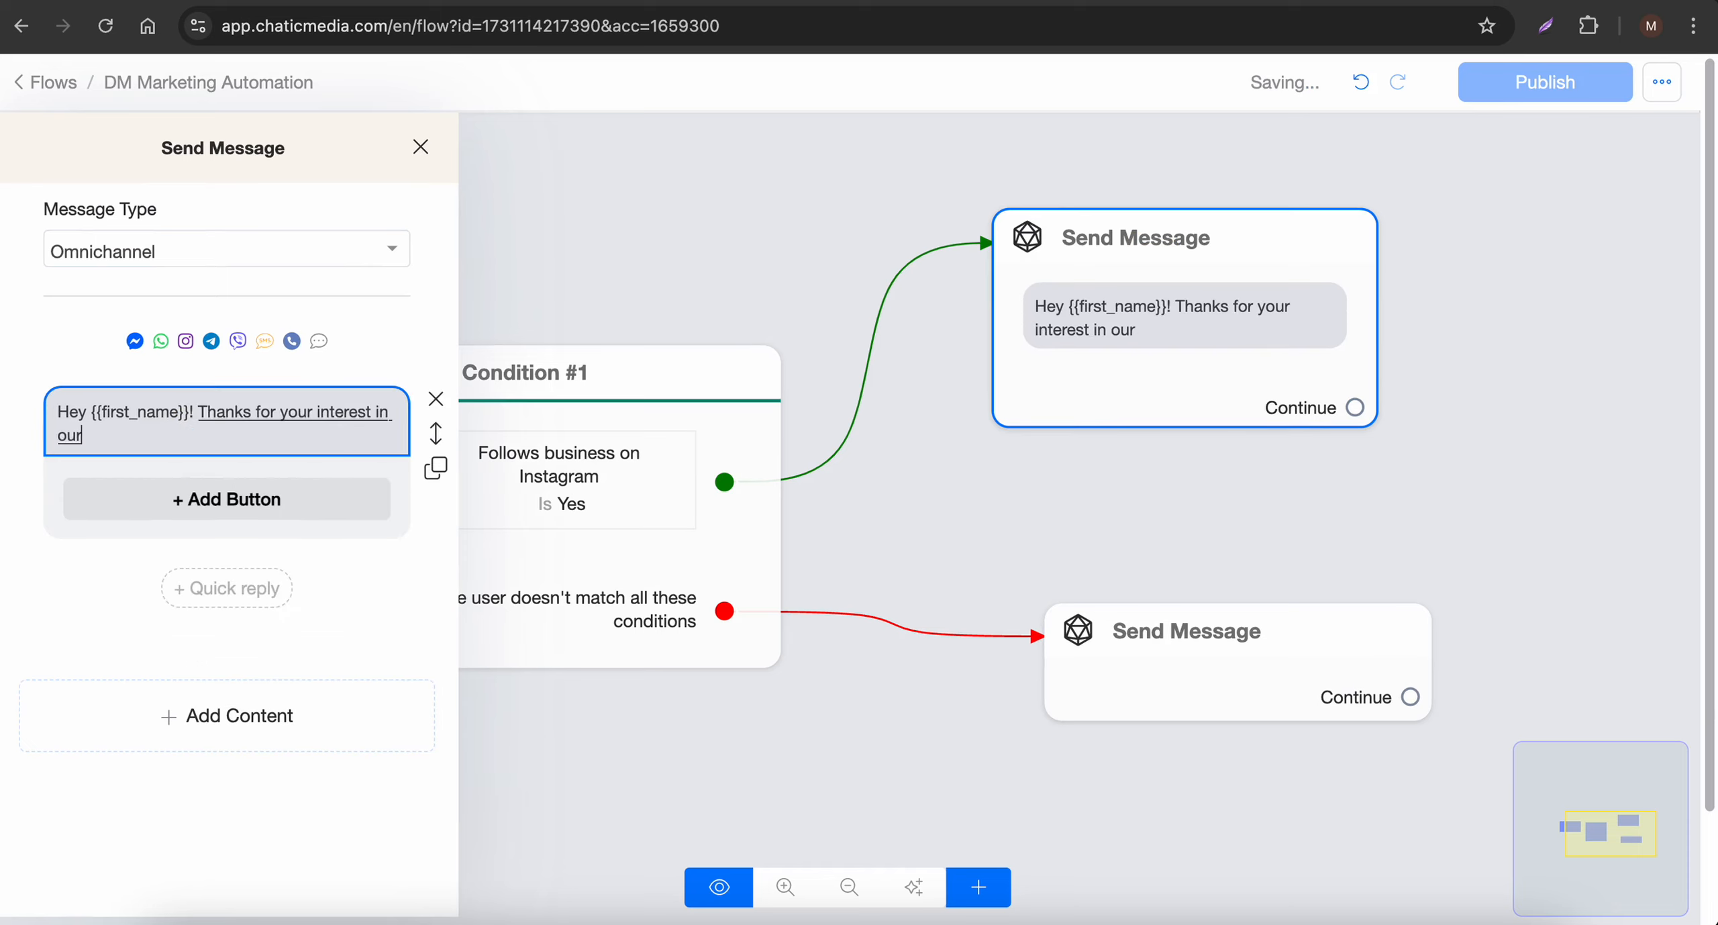
pyautogui.write(' free resource')
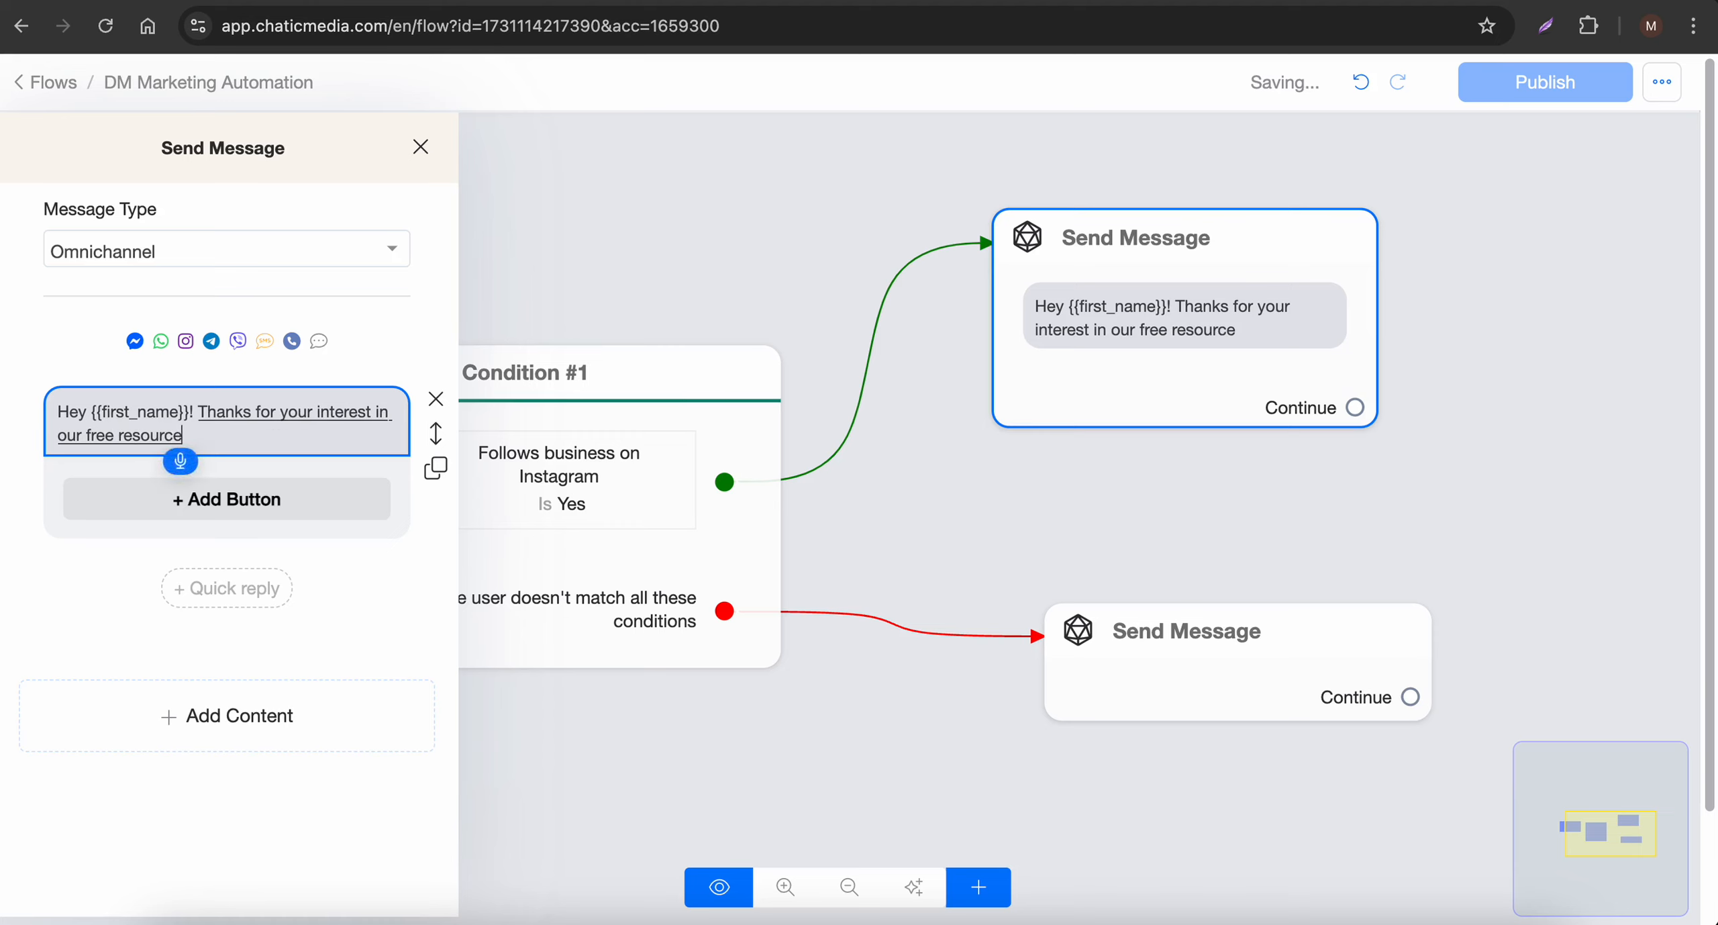
pyautogui.write(' click the button below. to get instant access.')
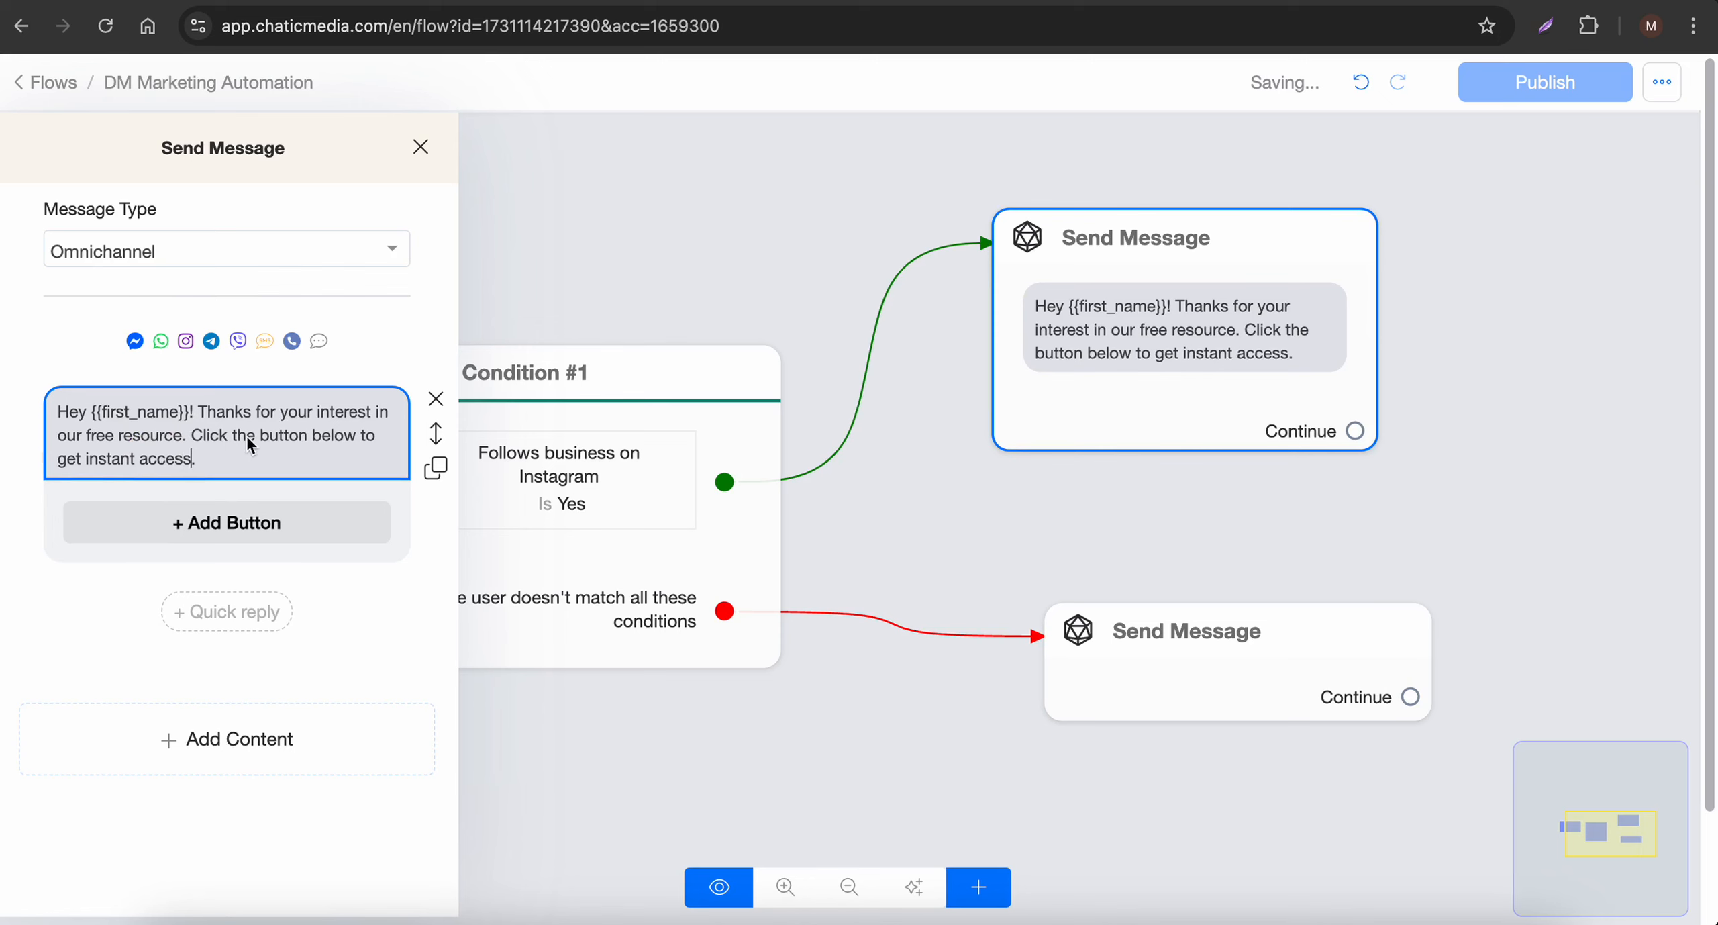
# Step: Add a quick reply labelled "Yes! Send Me!" to the message and close the block's editor
pyautogui.click(214, 610)
pyautogui.click(267, 199)
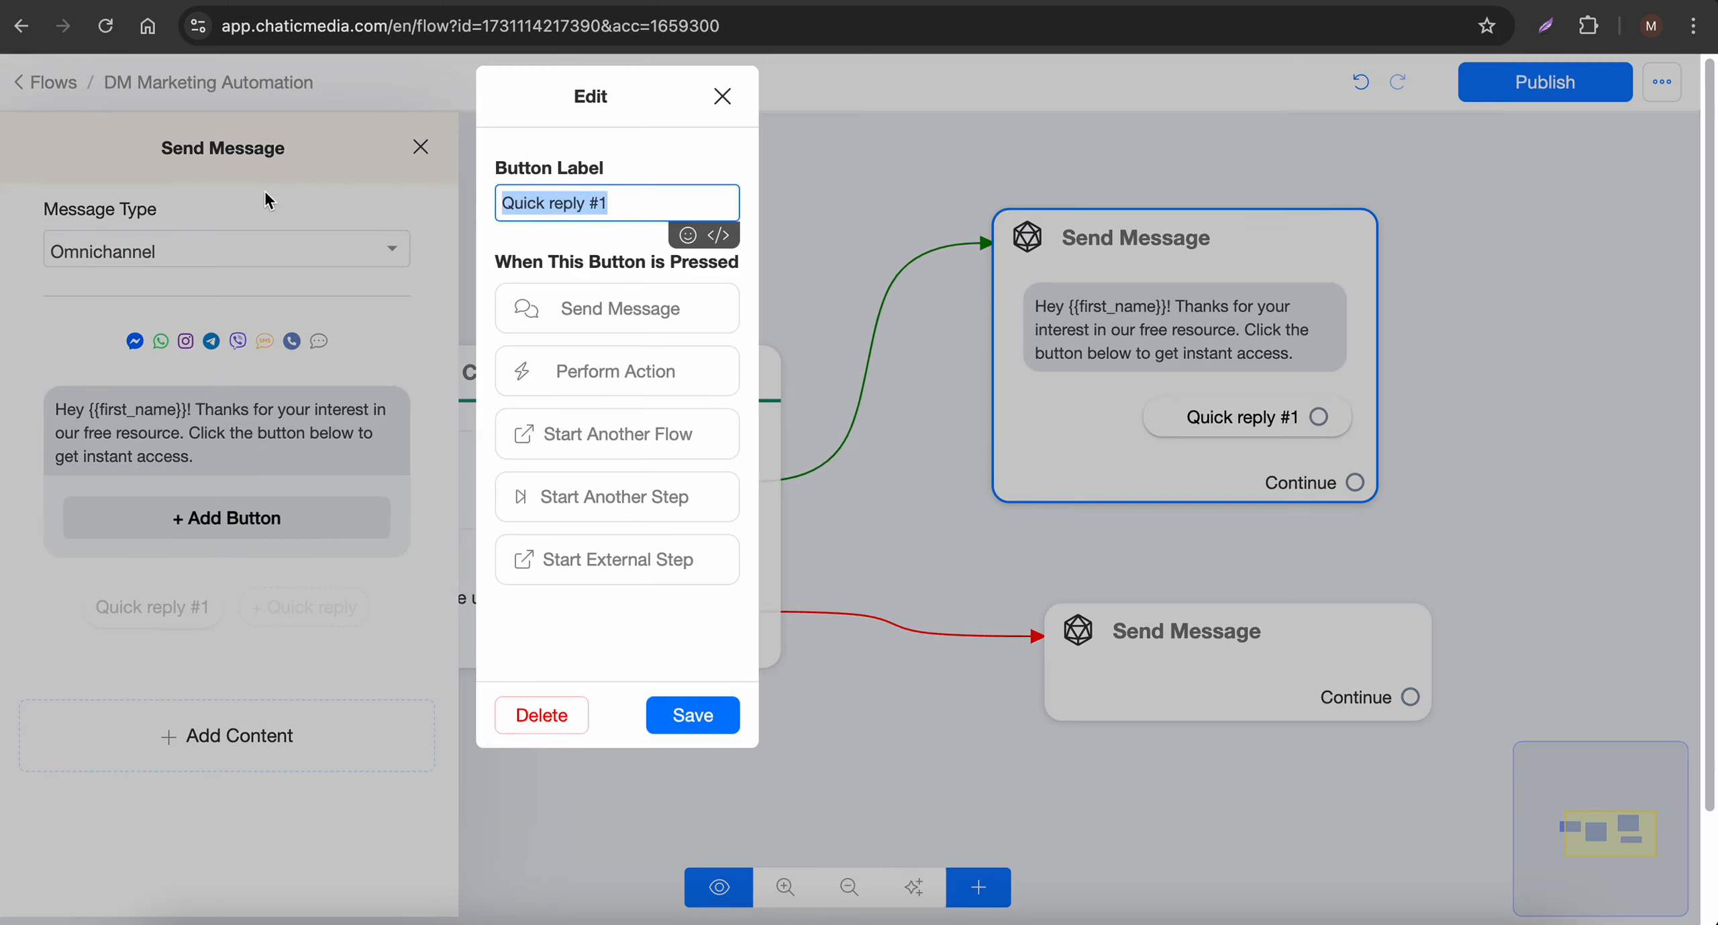
pyautogui.write('Yes! Send Me!')
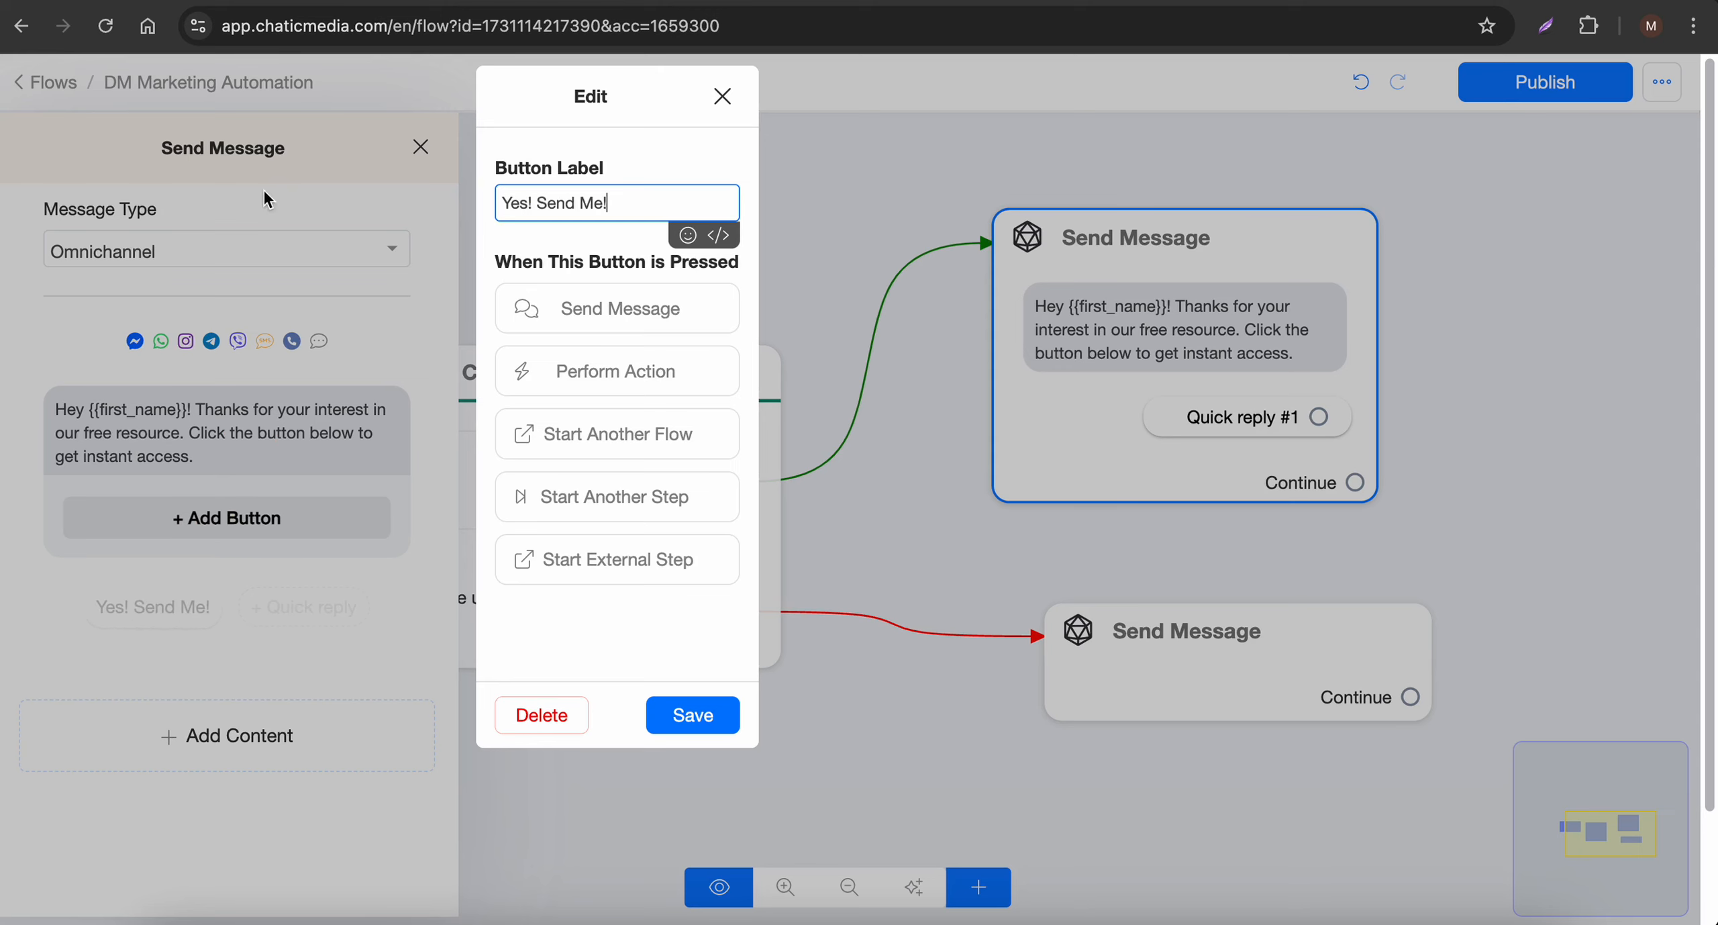
pyautogui.click(1144, 486)
pyautogui.click(1145, 486)
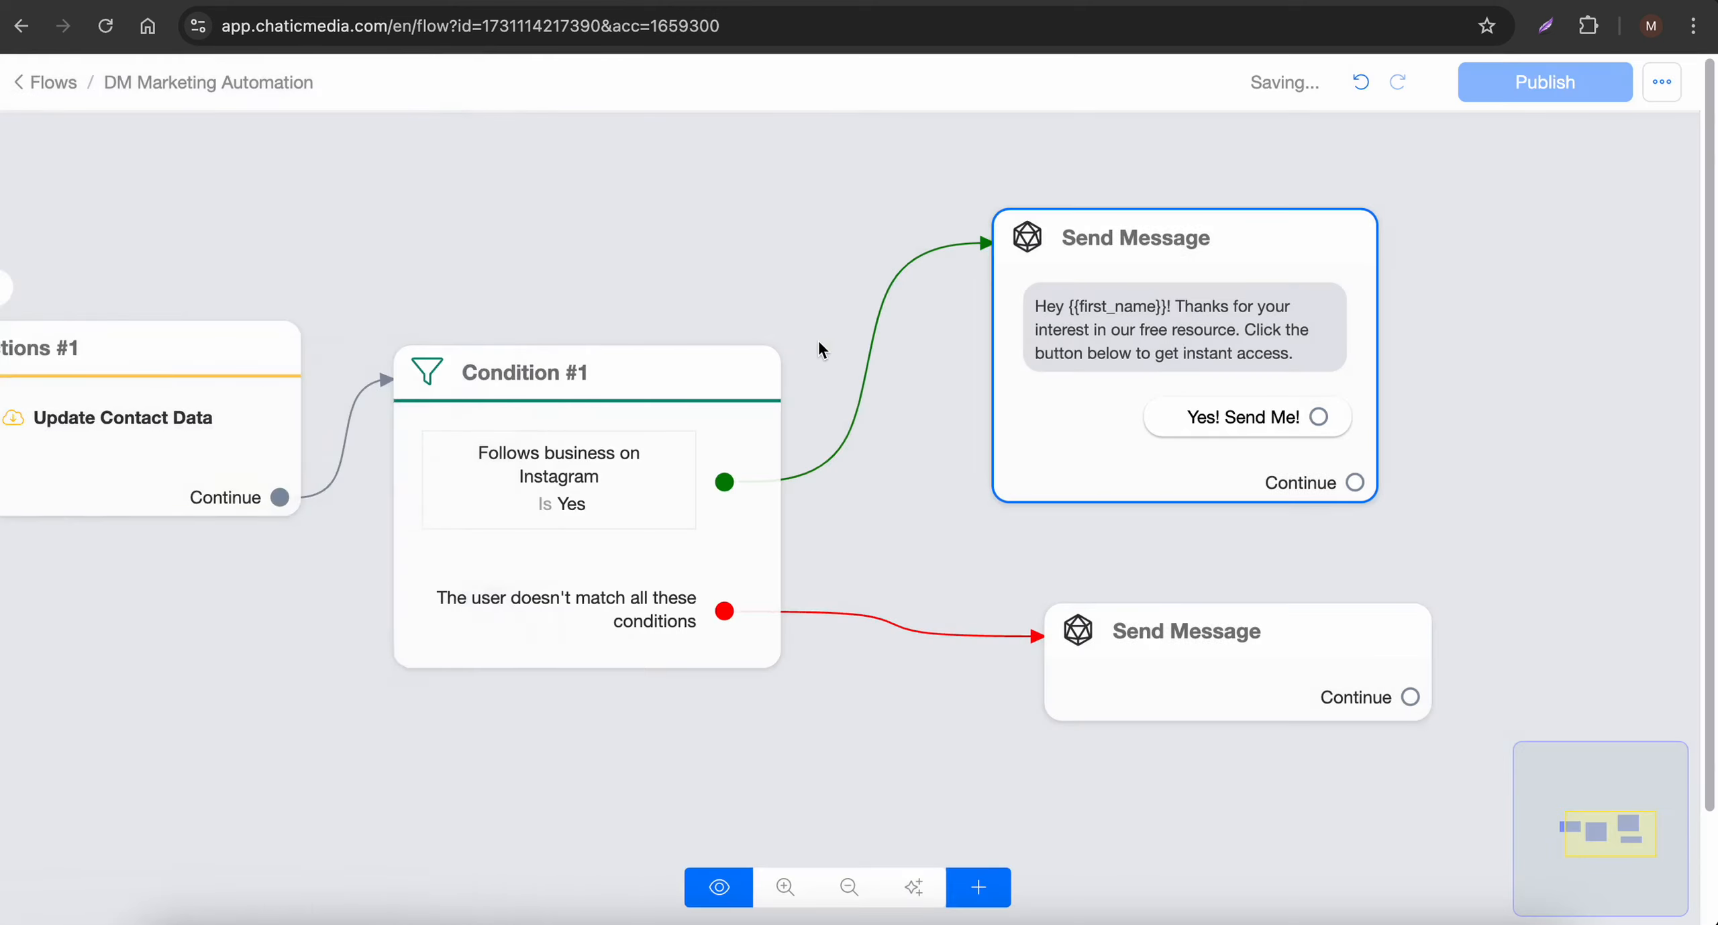
# Step: Move the not-matched branch's Send Message block farther below the matched branch's block
pyautogui.scroll(-4, 845, 370)
pyautogui.moveTo(1058, 564); pyautogui.dragTo(1001, 640)
pyautogui.scroll(3, 1141, 426)
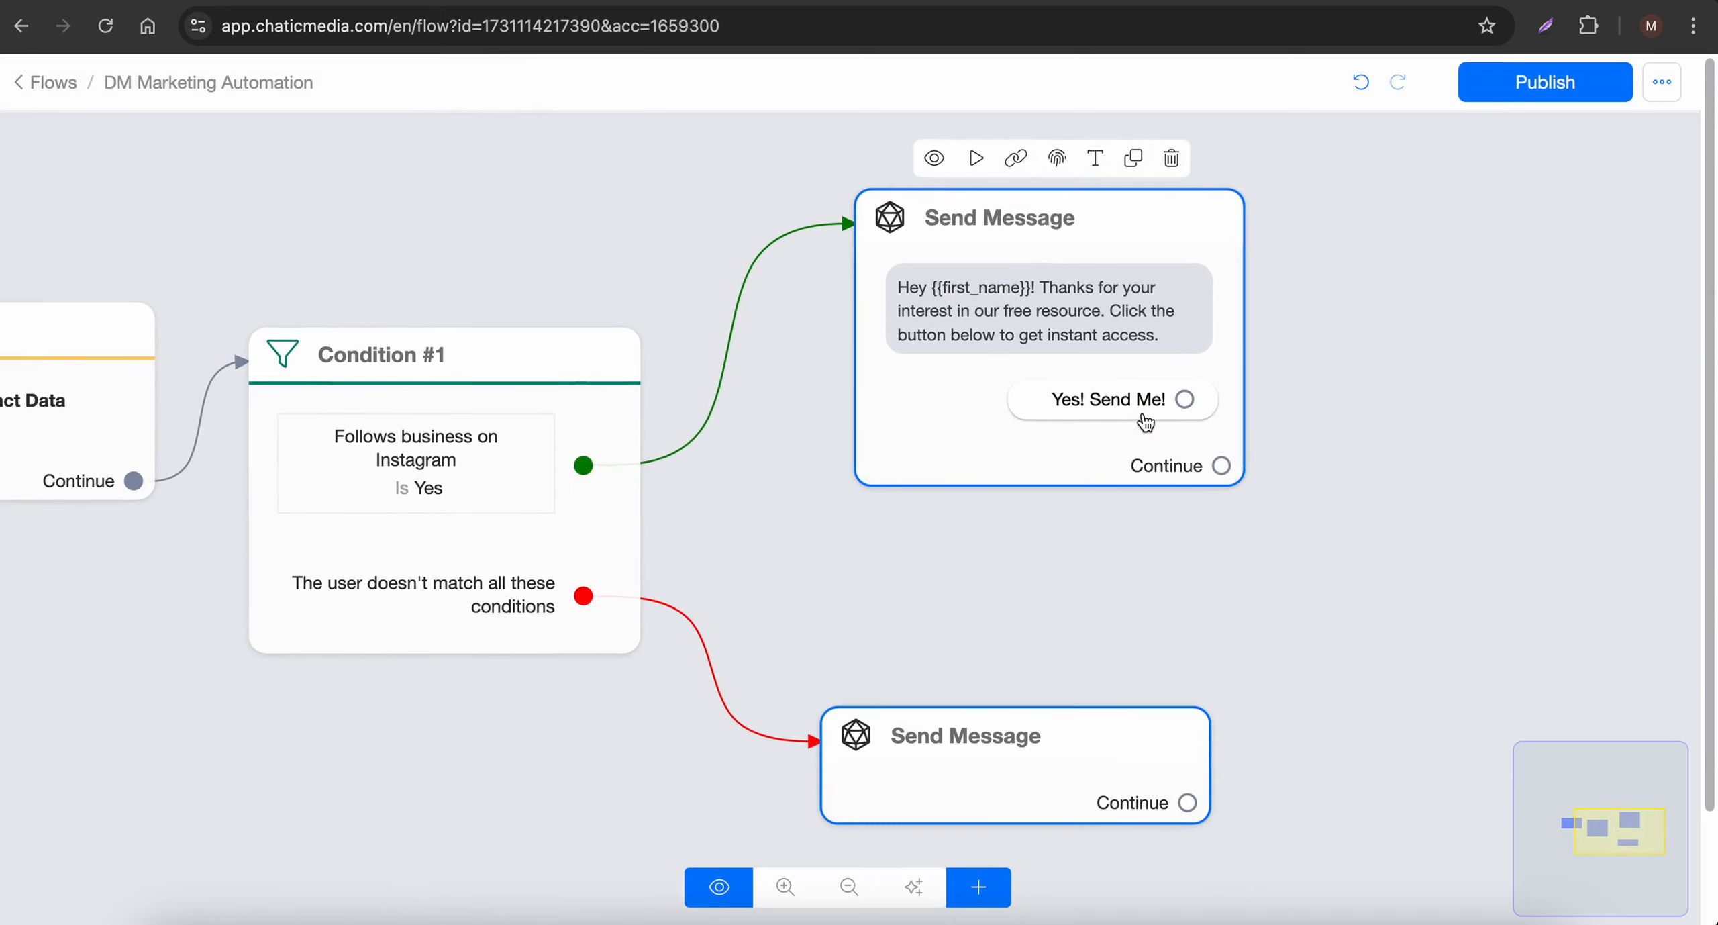
# Step: Copy the greeting "Hey {{first_name}}!" from the matched branch's message text
pyautogui.scroll(-3, 916, 376)
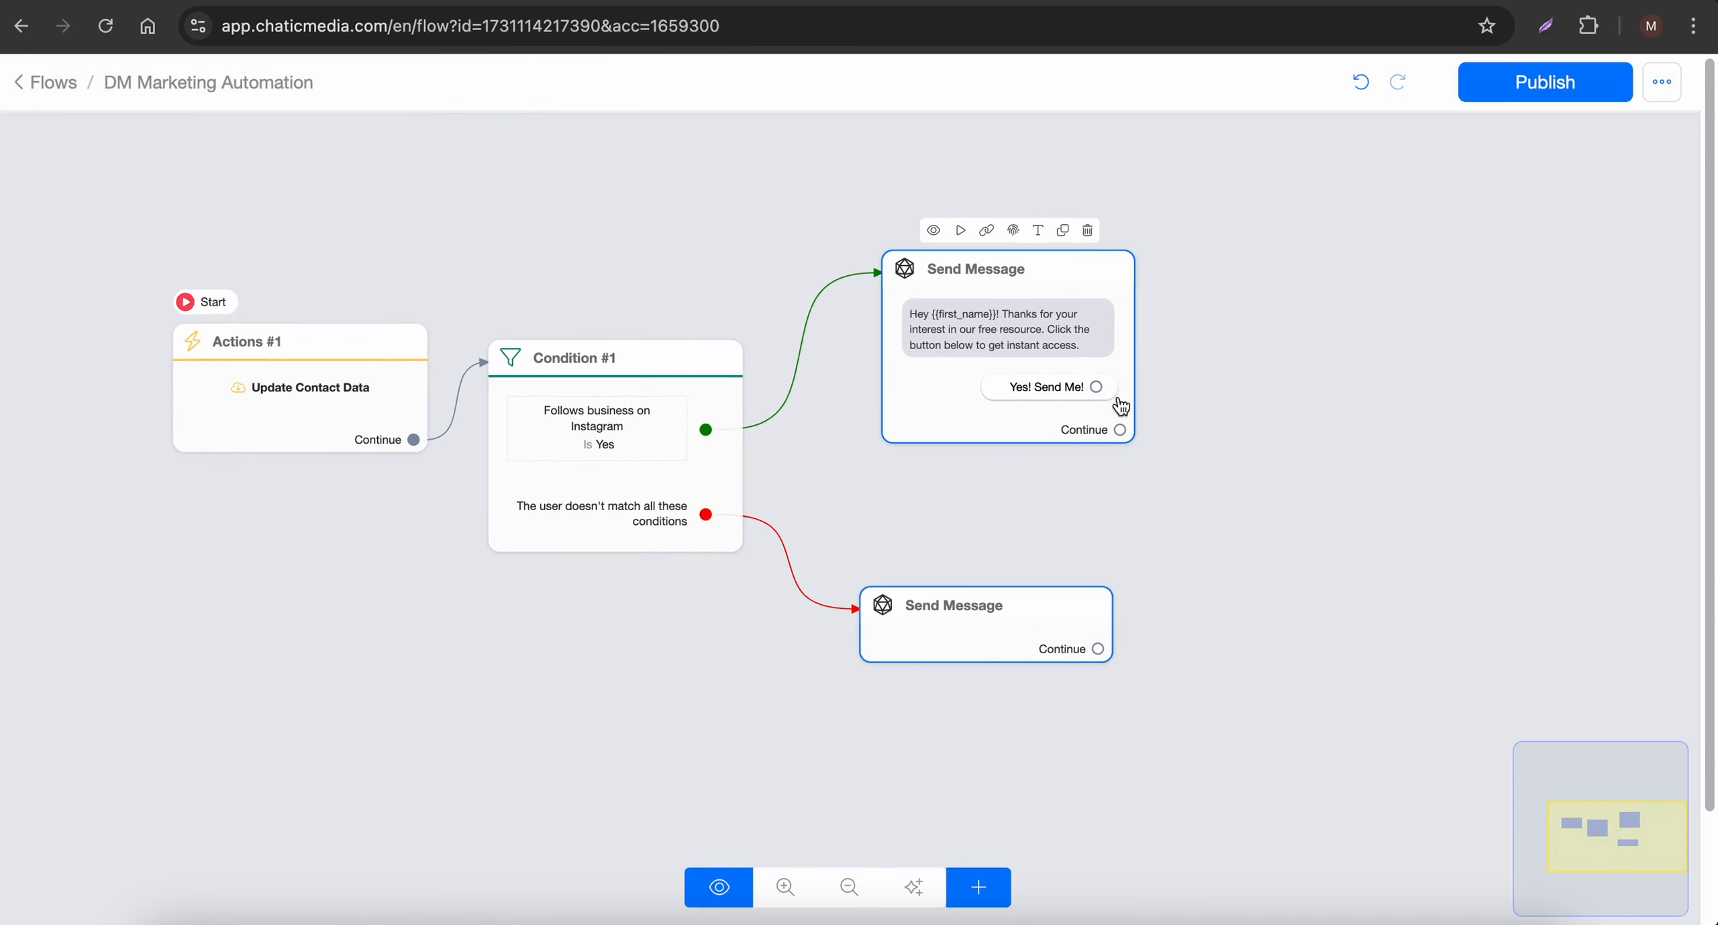
pyautogui.click(991, 621)
pyautogui.click(1016, 356)
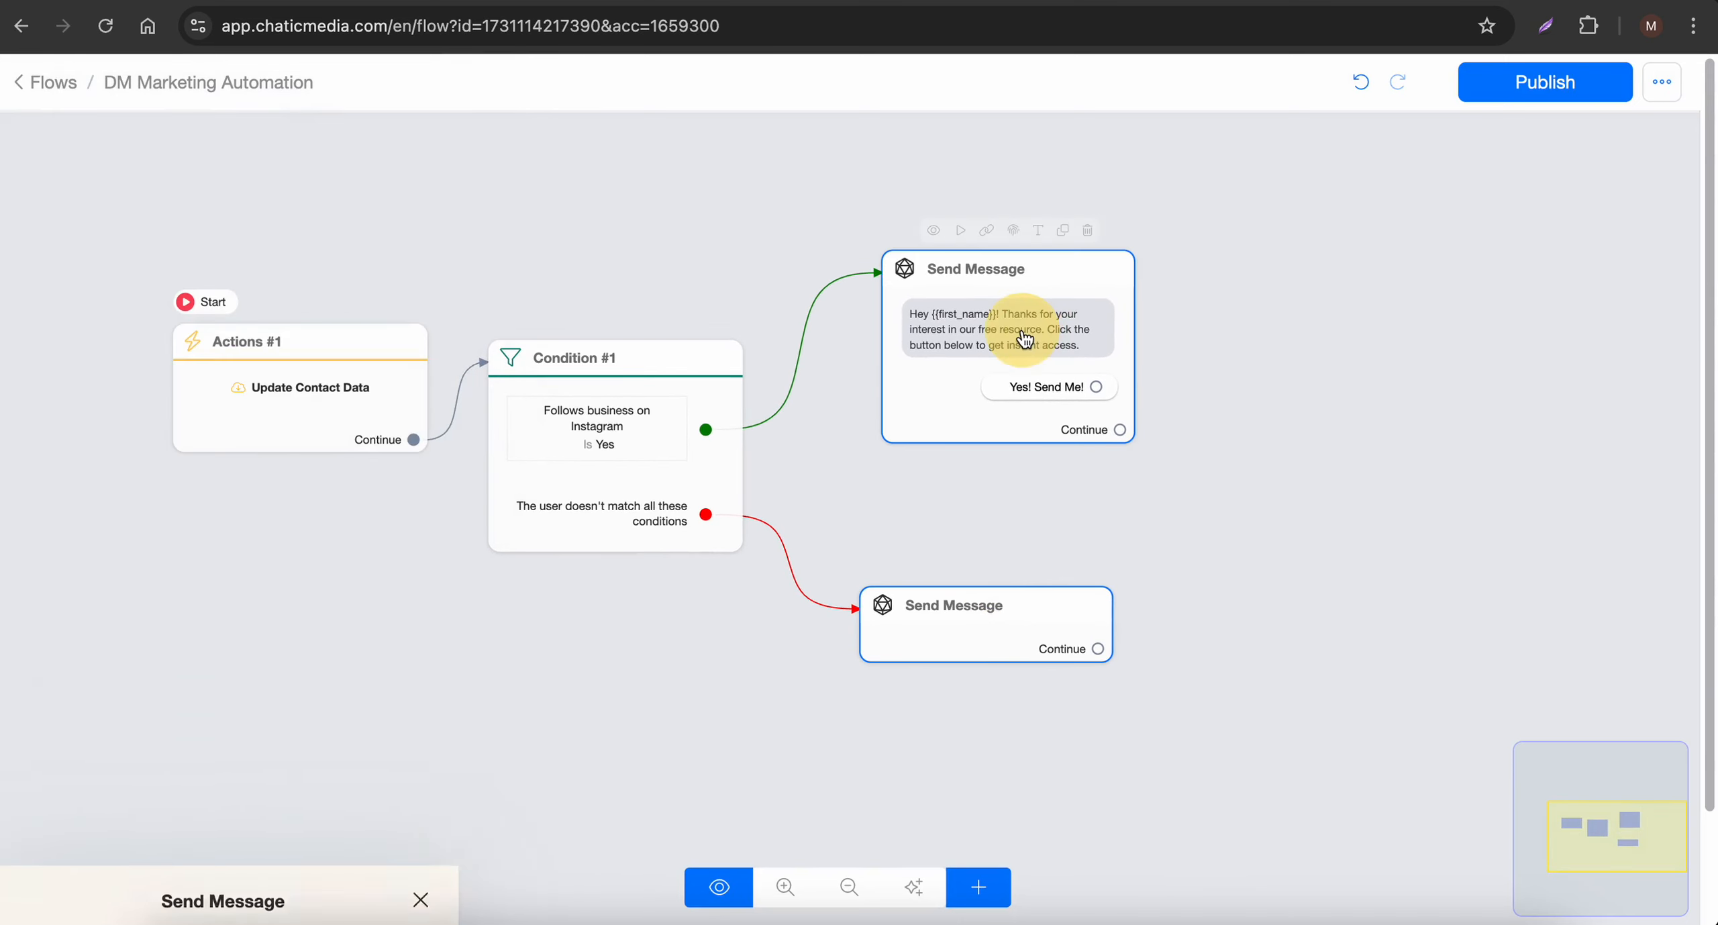
pyautogui.click(184, 411)
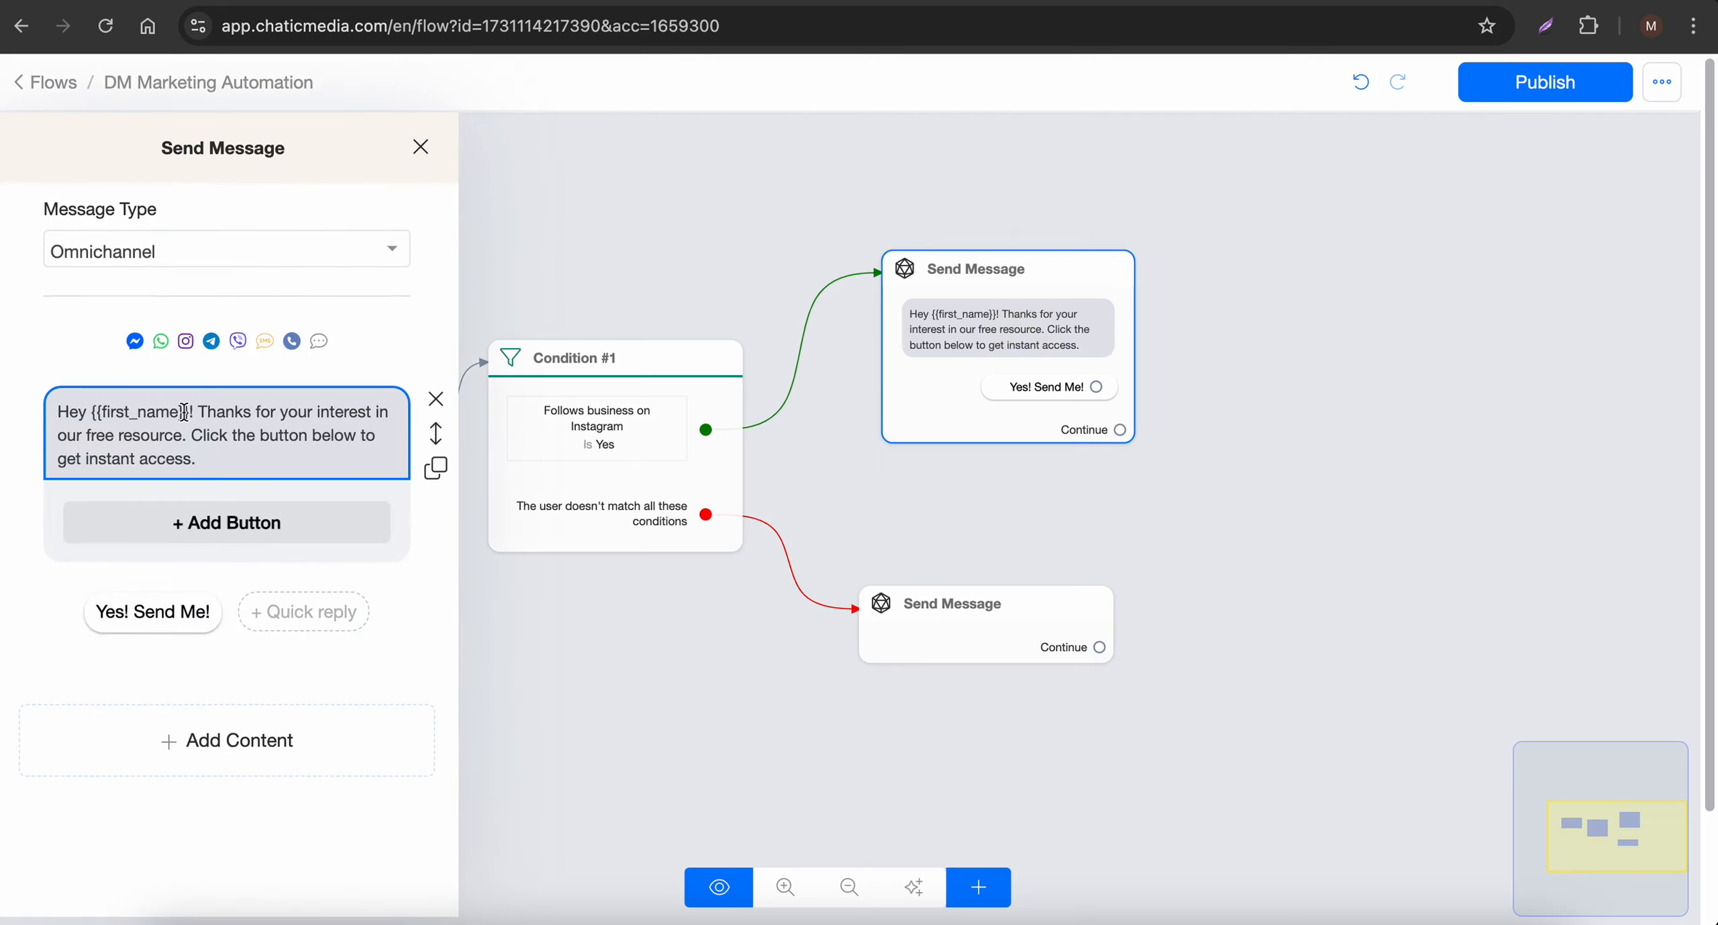
pyautogui.moveTo(200, 411); pyautogui.dragTo(20, 411)
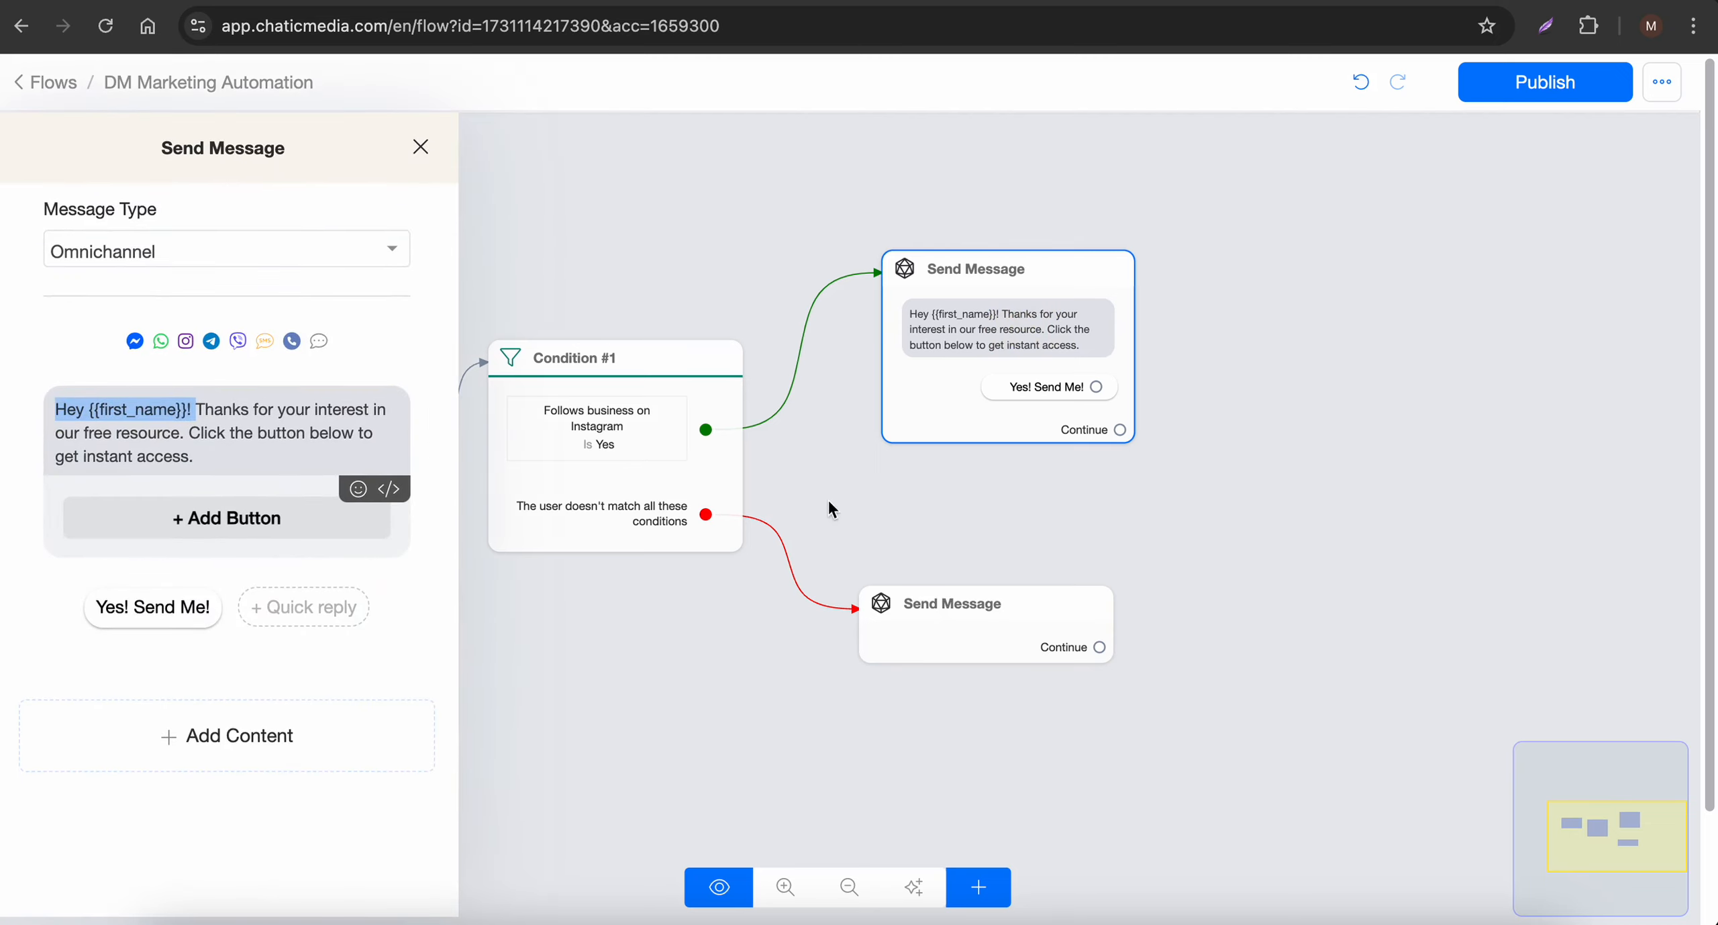
# Step: In the not-matched block, write a greeting saying the free offer is only for followers, asking the contact to follow and tap the button again 👇
pyautogui.click(881, 606)
pyautogui.click(881, 606)
pyautogui.click(268, 590)
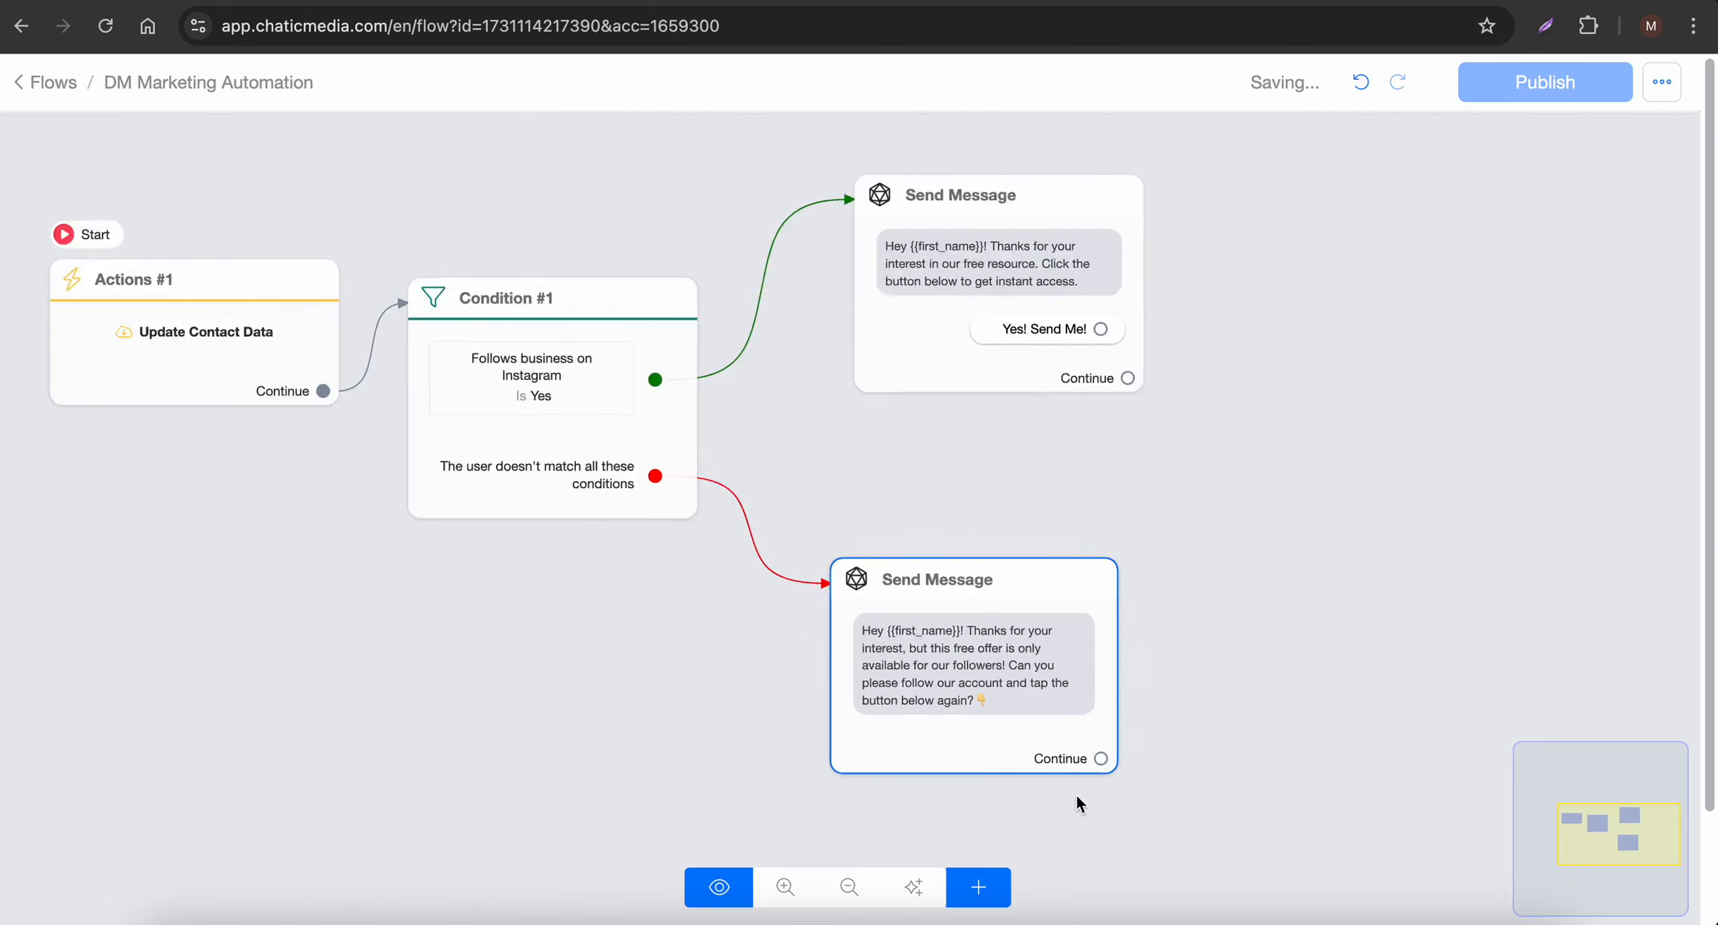
# Step: Add a quick reply labelled "I'm following now! ✅" to the not-matched branch's message and close the block's editor
pyautogui.scroll(3, 1075, 792)
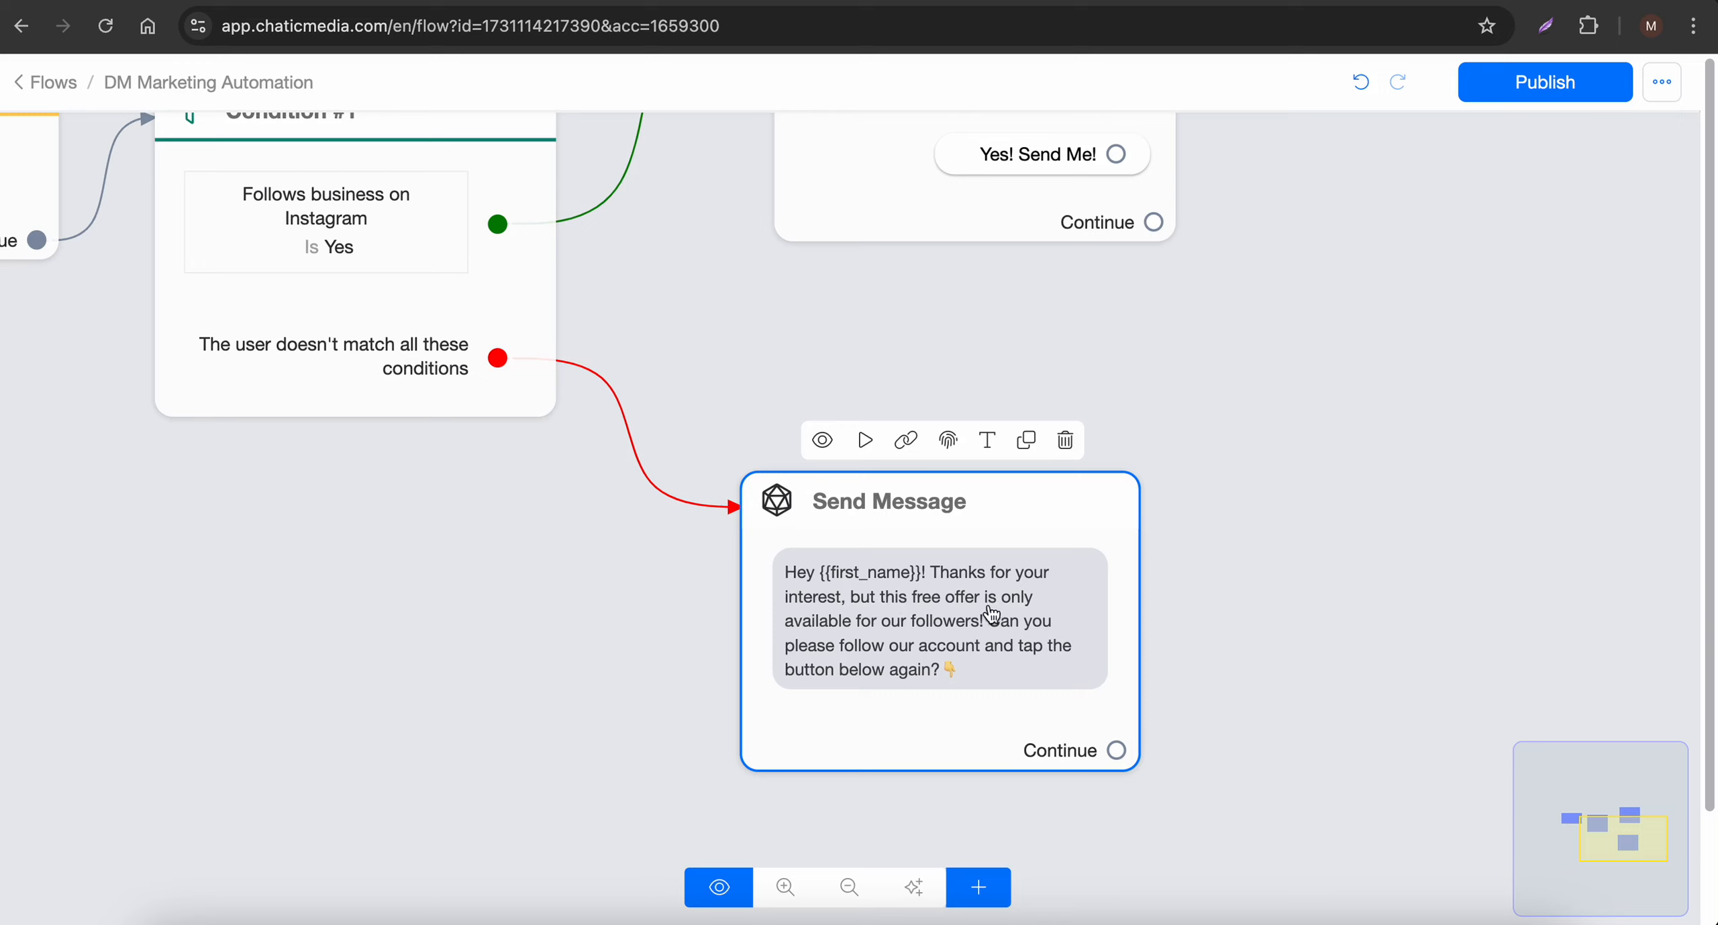
pyautogui.click(1023, 665)
pyautogui.click(230, 629)
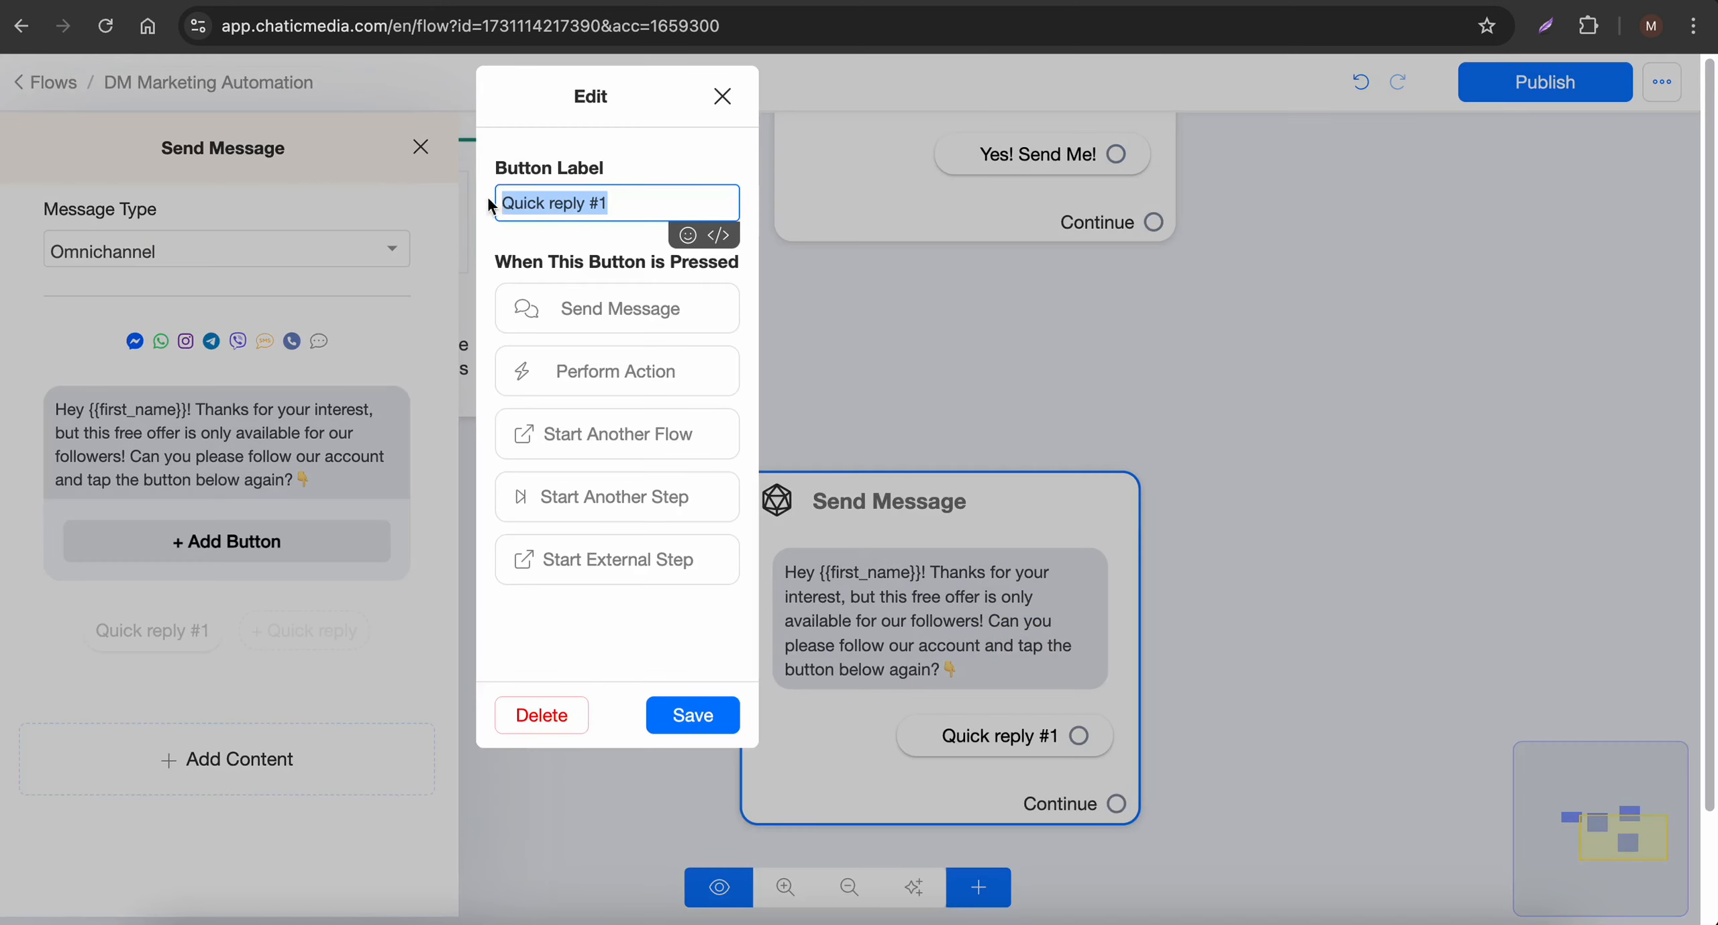
pyautogui.press('BackSpace')
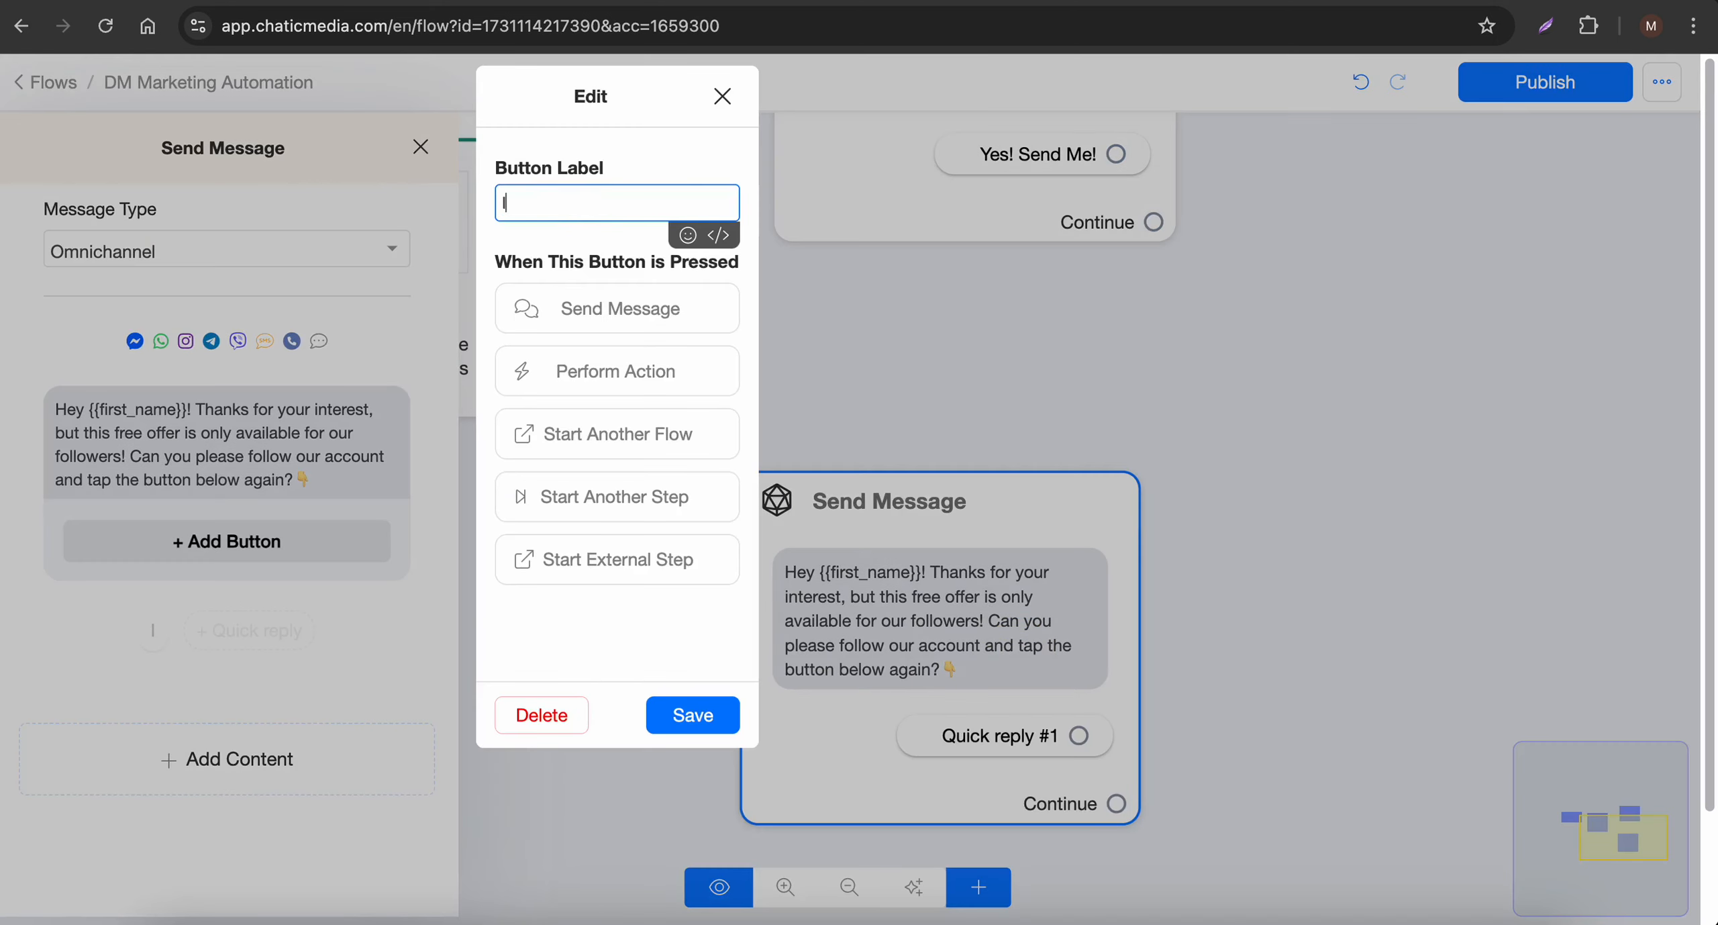
pyautogui.write("I'm following now!")
pyautogui.click(688, 240)
pyautogui.click(720, 371)
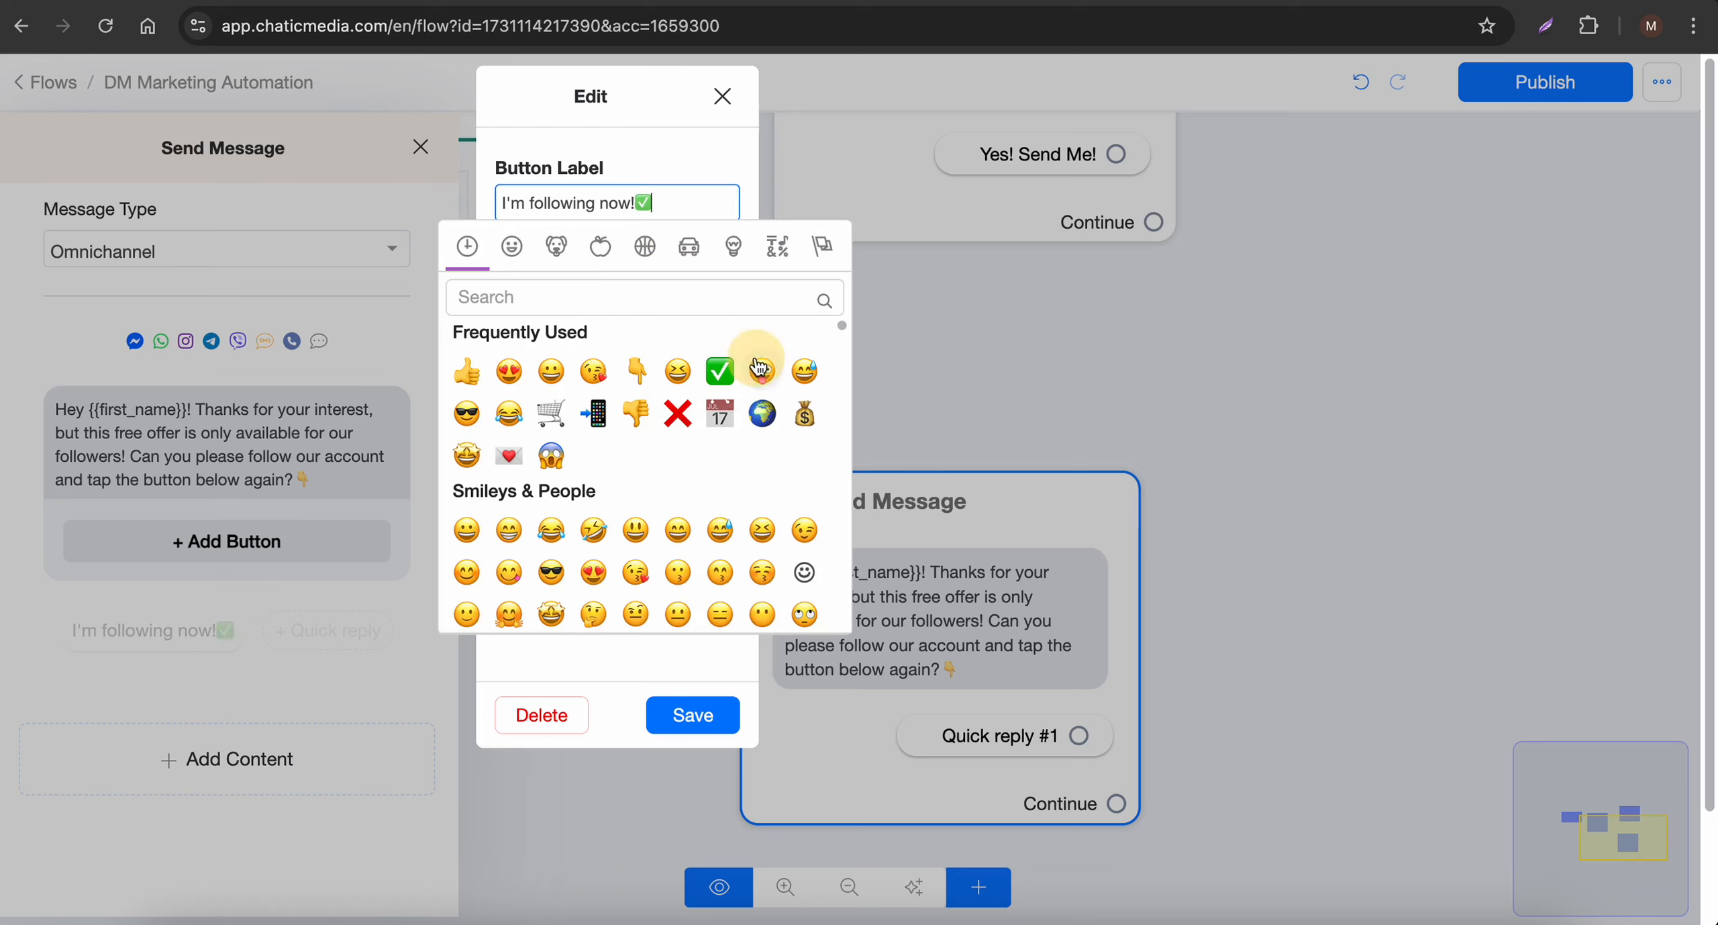
pyautogui.click(639, 201)
pyautogui.click(1279, 461)
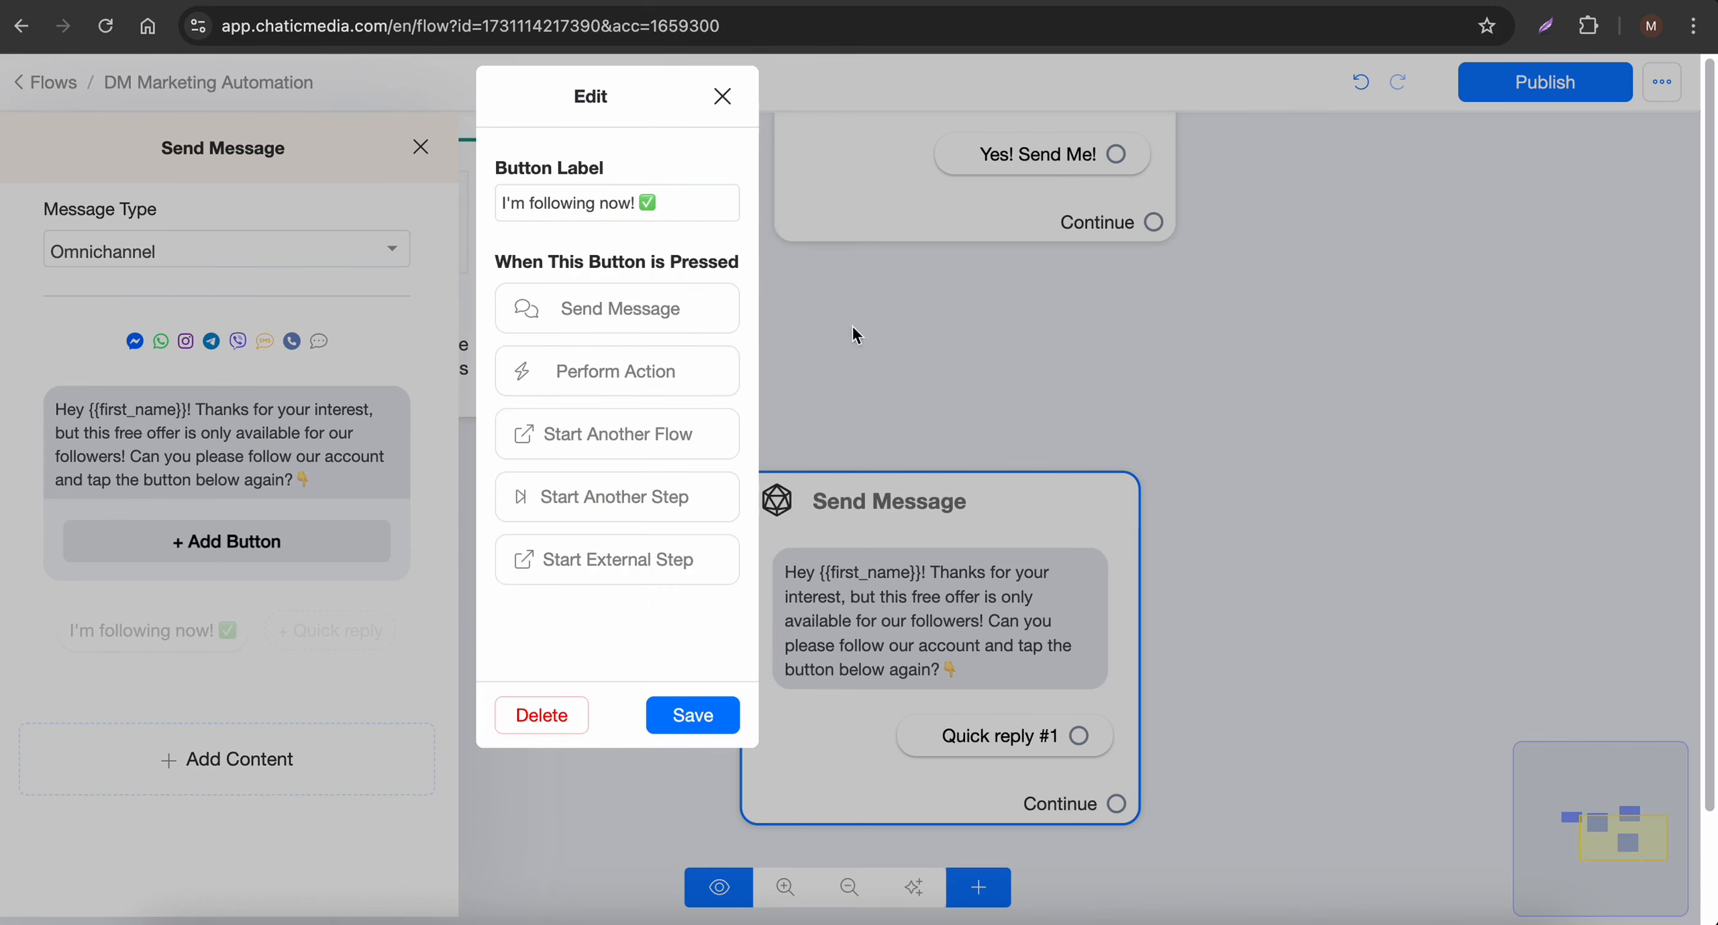
pyautogui.click(691, 715)
pyautogui.click(1250, 608)
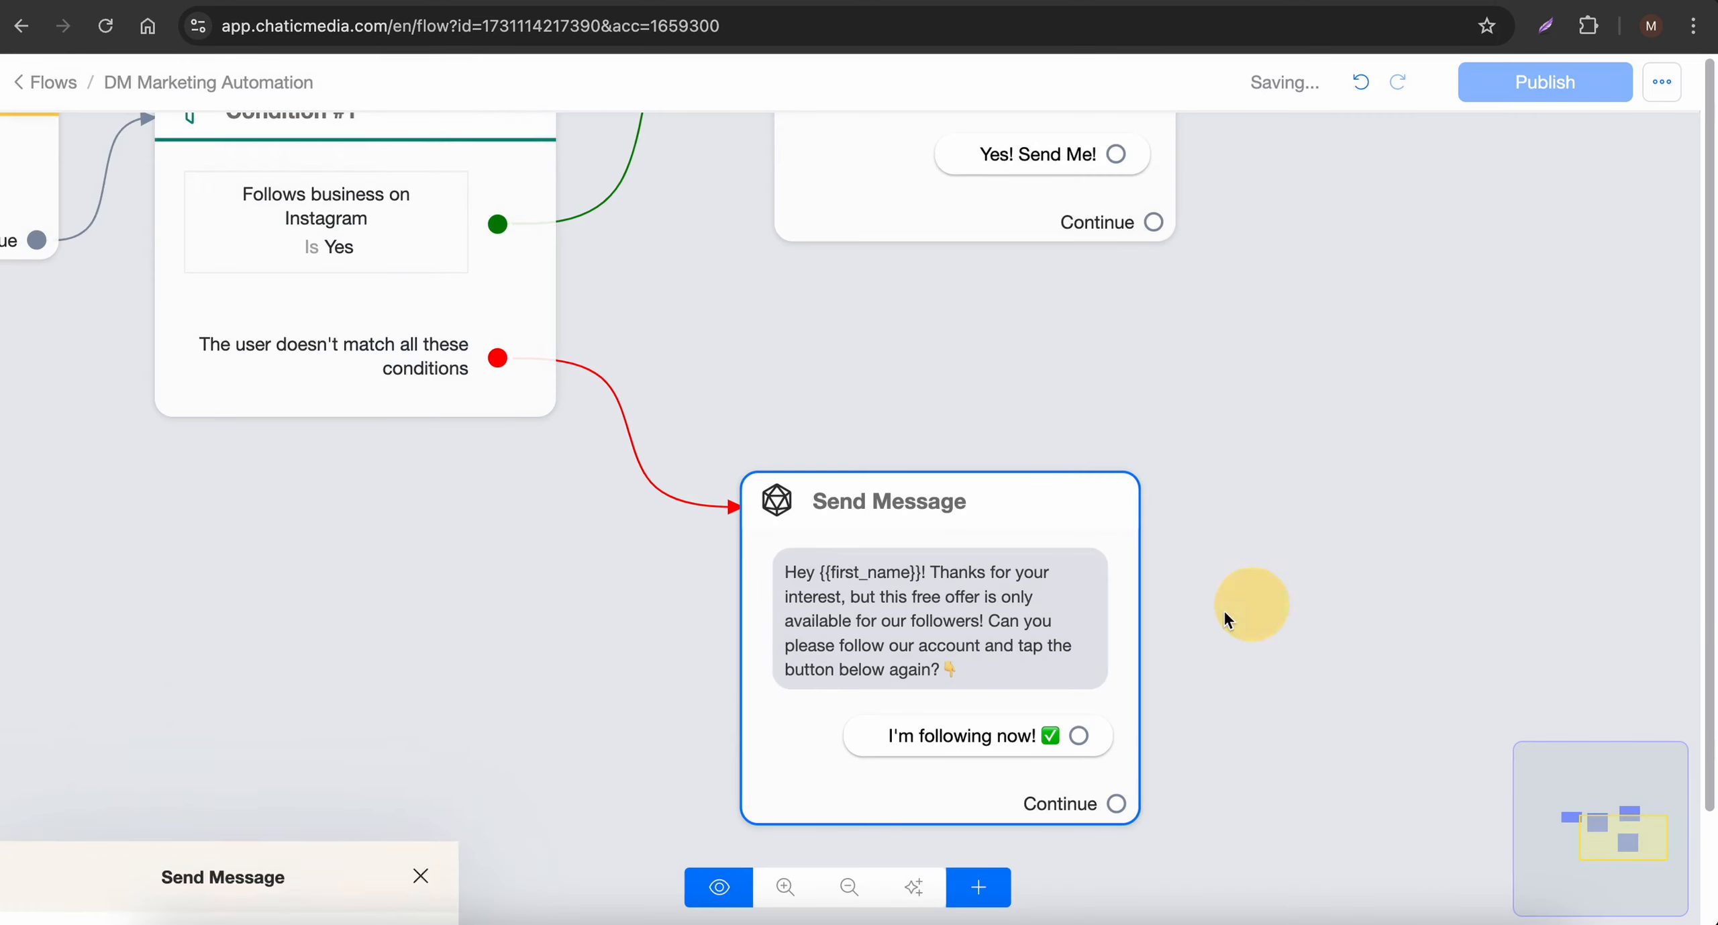
# Step: Link the "I'm following now! ✅" reply back to the starting Actions block and "Yes! Send Me!" to a new Send Message block
pyautogui.scroll(-5, 1072, 734)
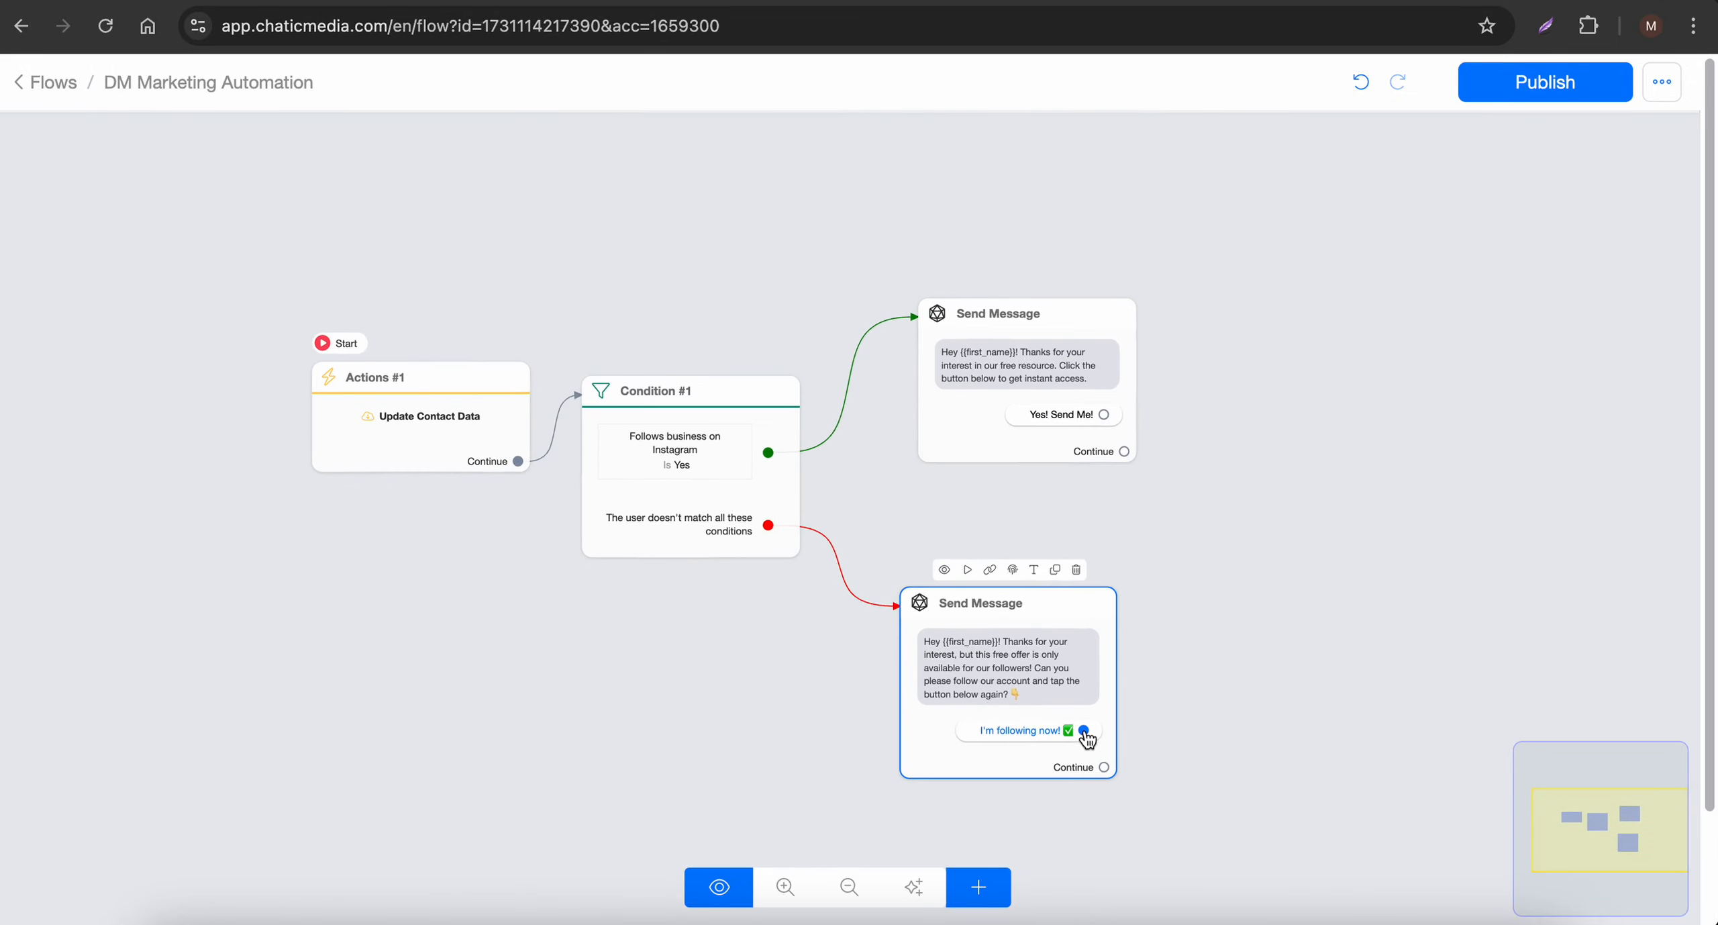
pyautogui.moveTo(1084, 730); pyautogui.dragTo(362, 436)
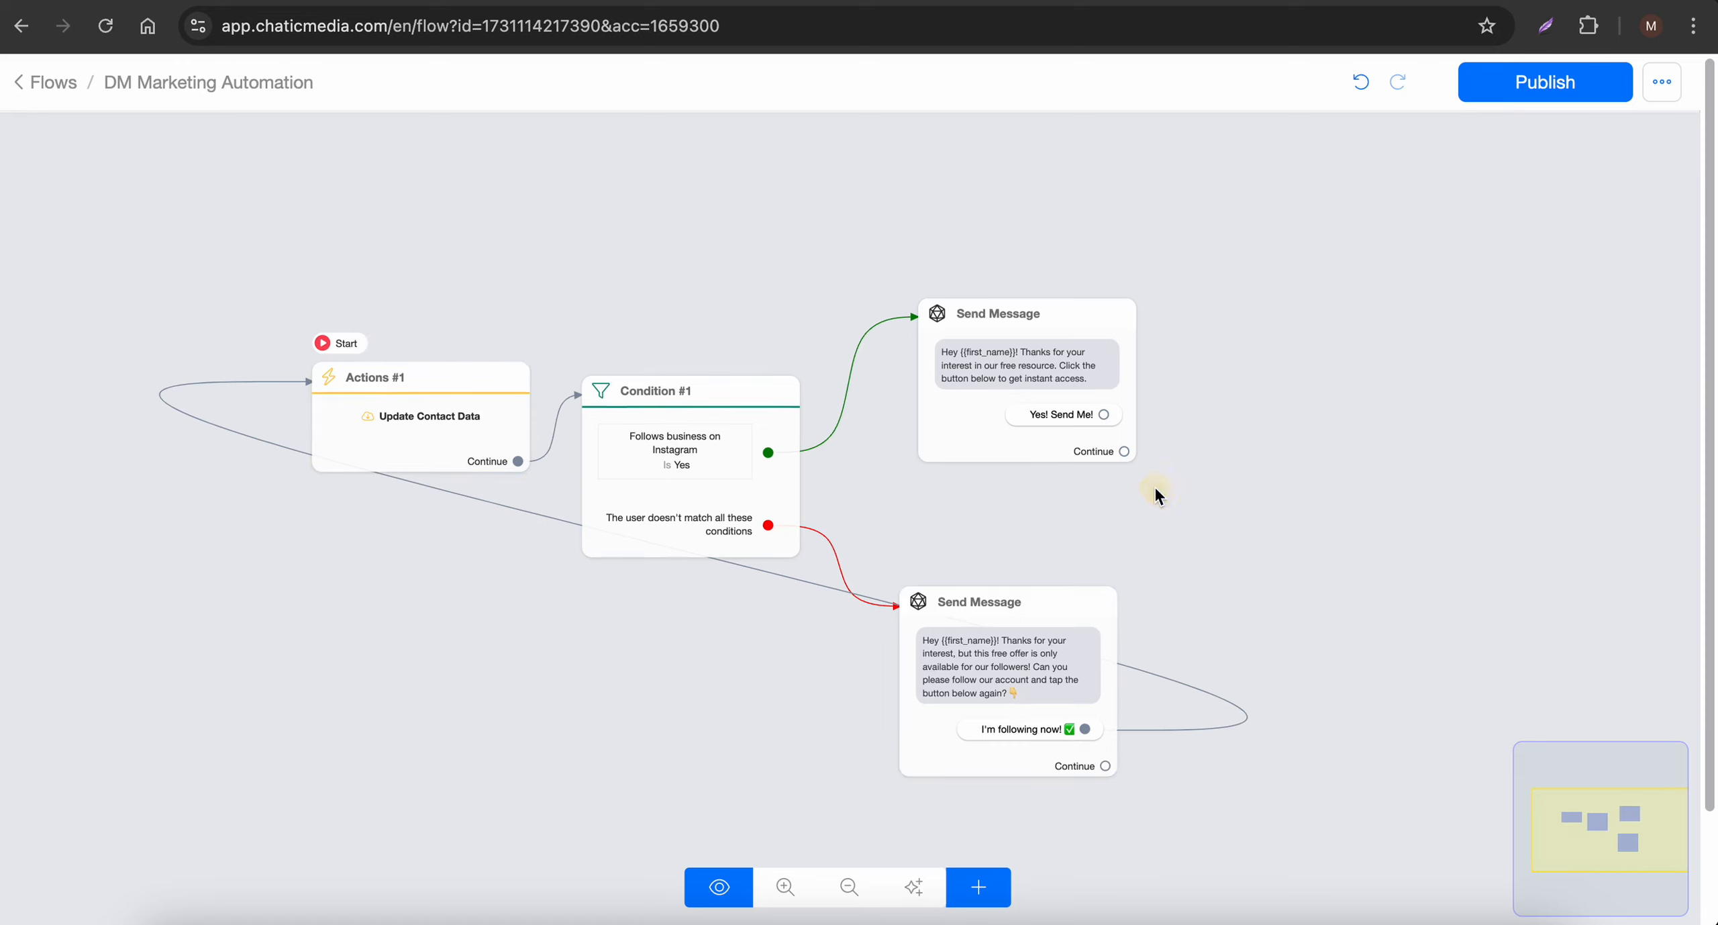
pyautogui.hscroll(5, 1093, 487)
pyautogui.click(804, 444)
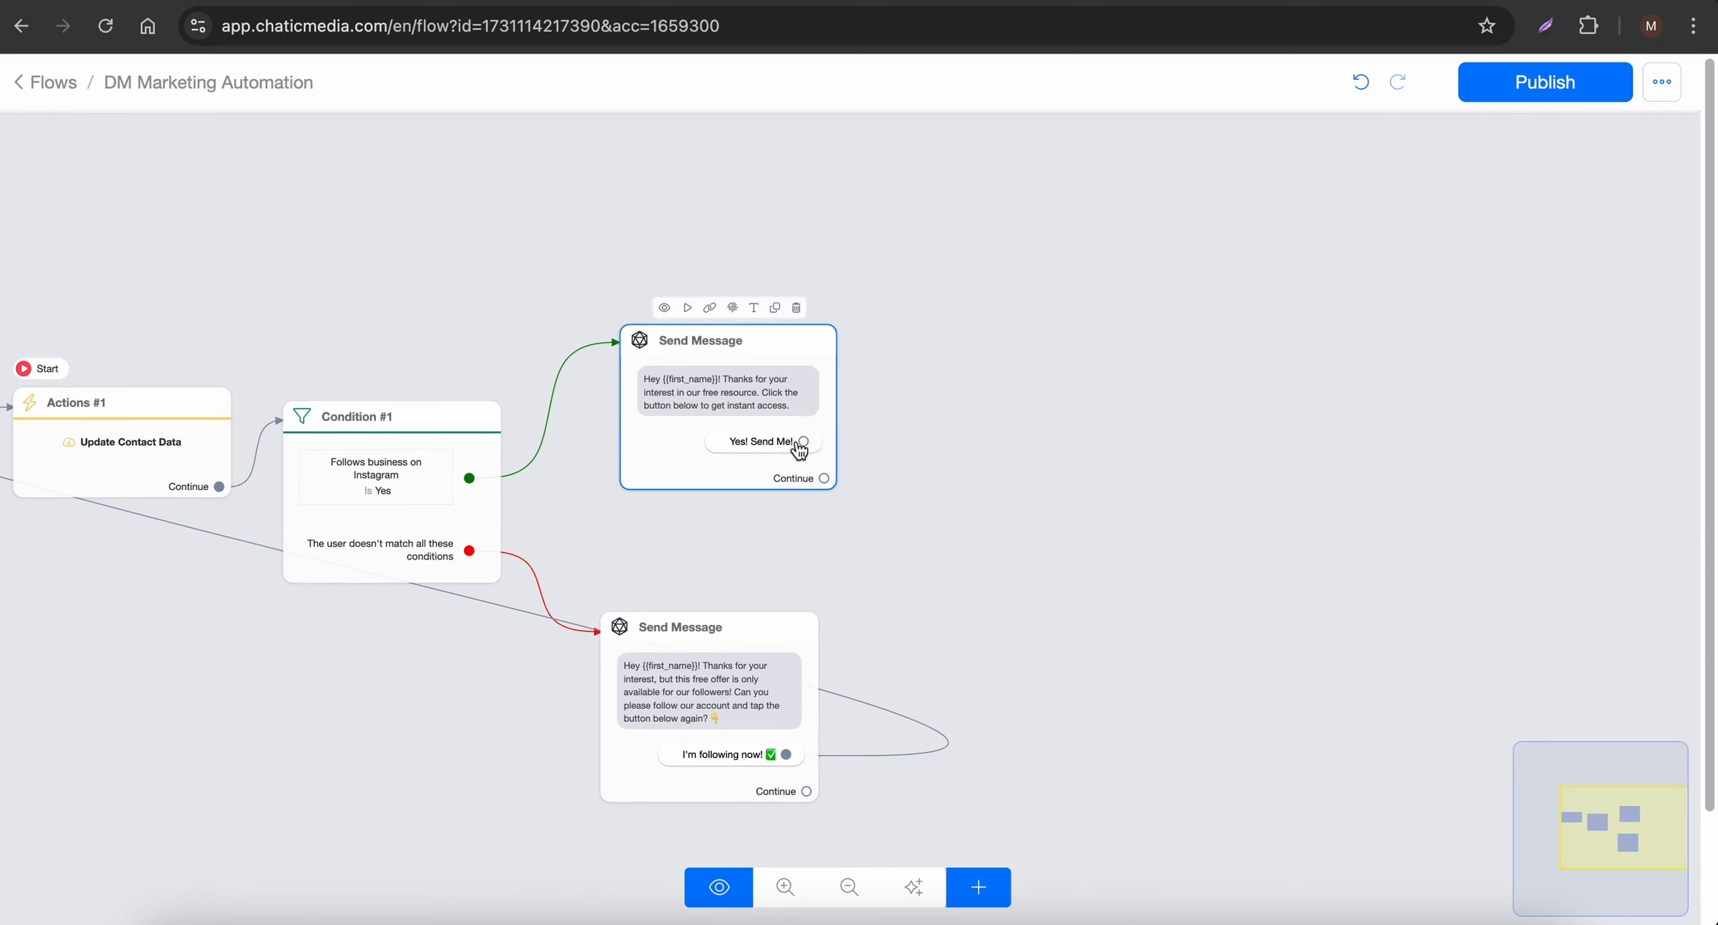
pyautogui.moveTo(805, 443); pyautogui.dragTo(1054, 316)
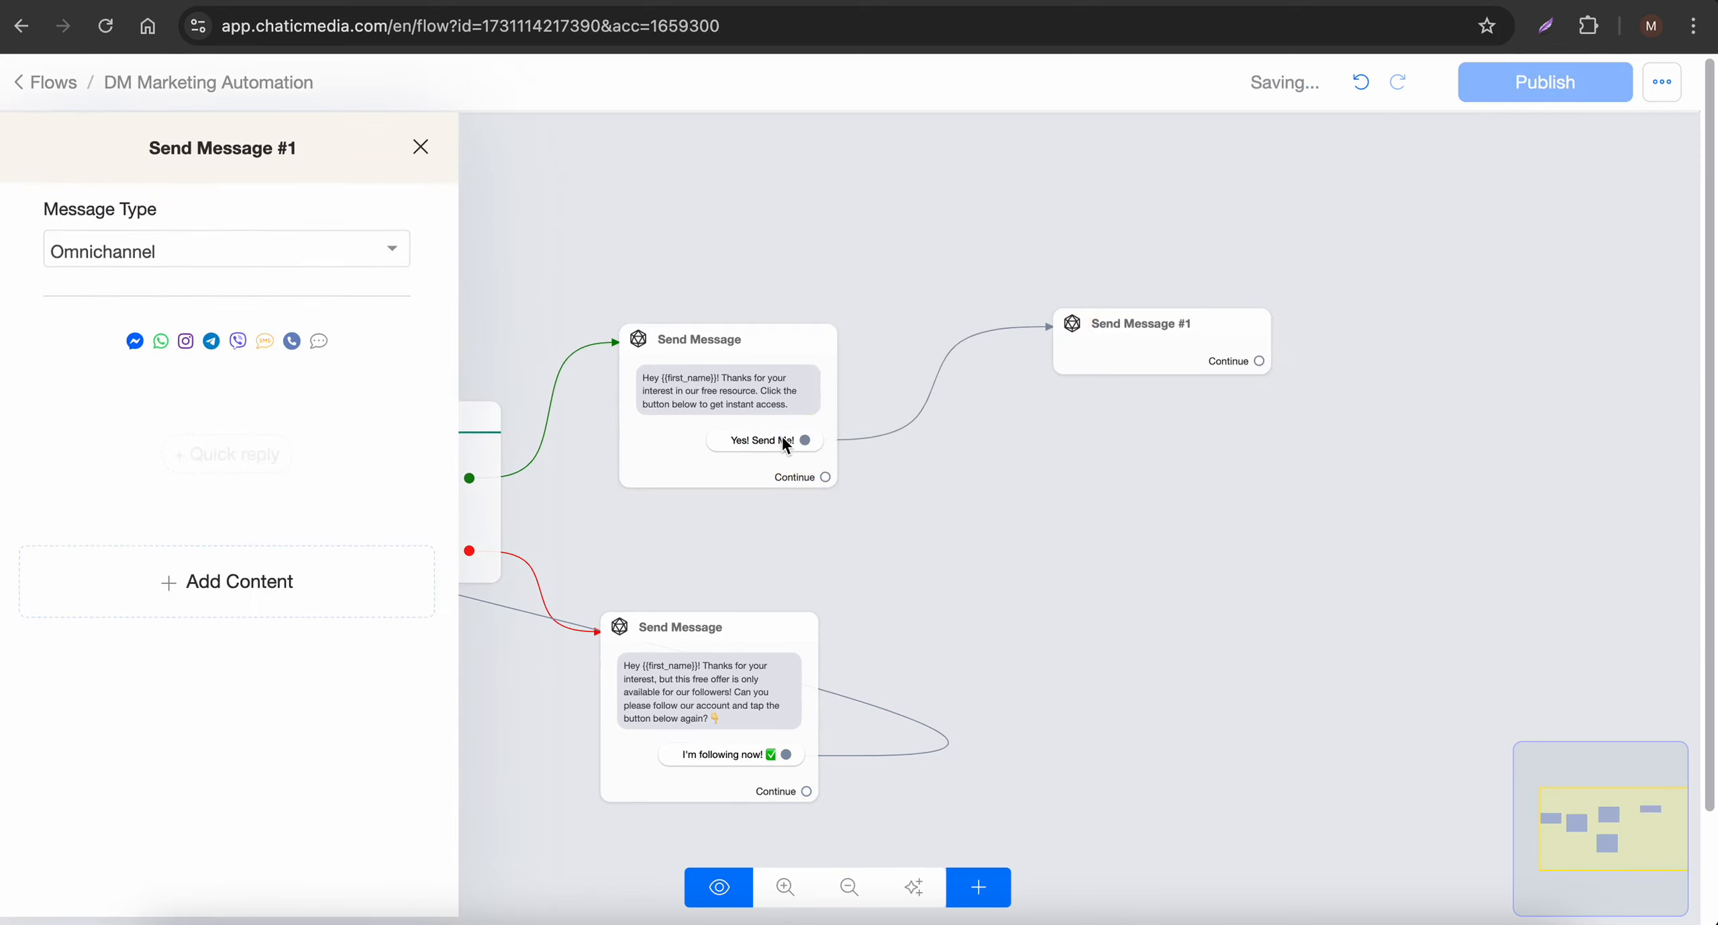
pyautogui.click(959, 533)
# Step: Add a user data request to the Send Message #1 block asking "Awesome! What is your email address?"
pyautogui.scroll(5, 833, 439)
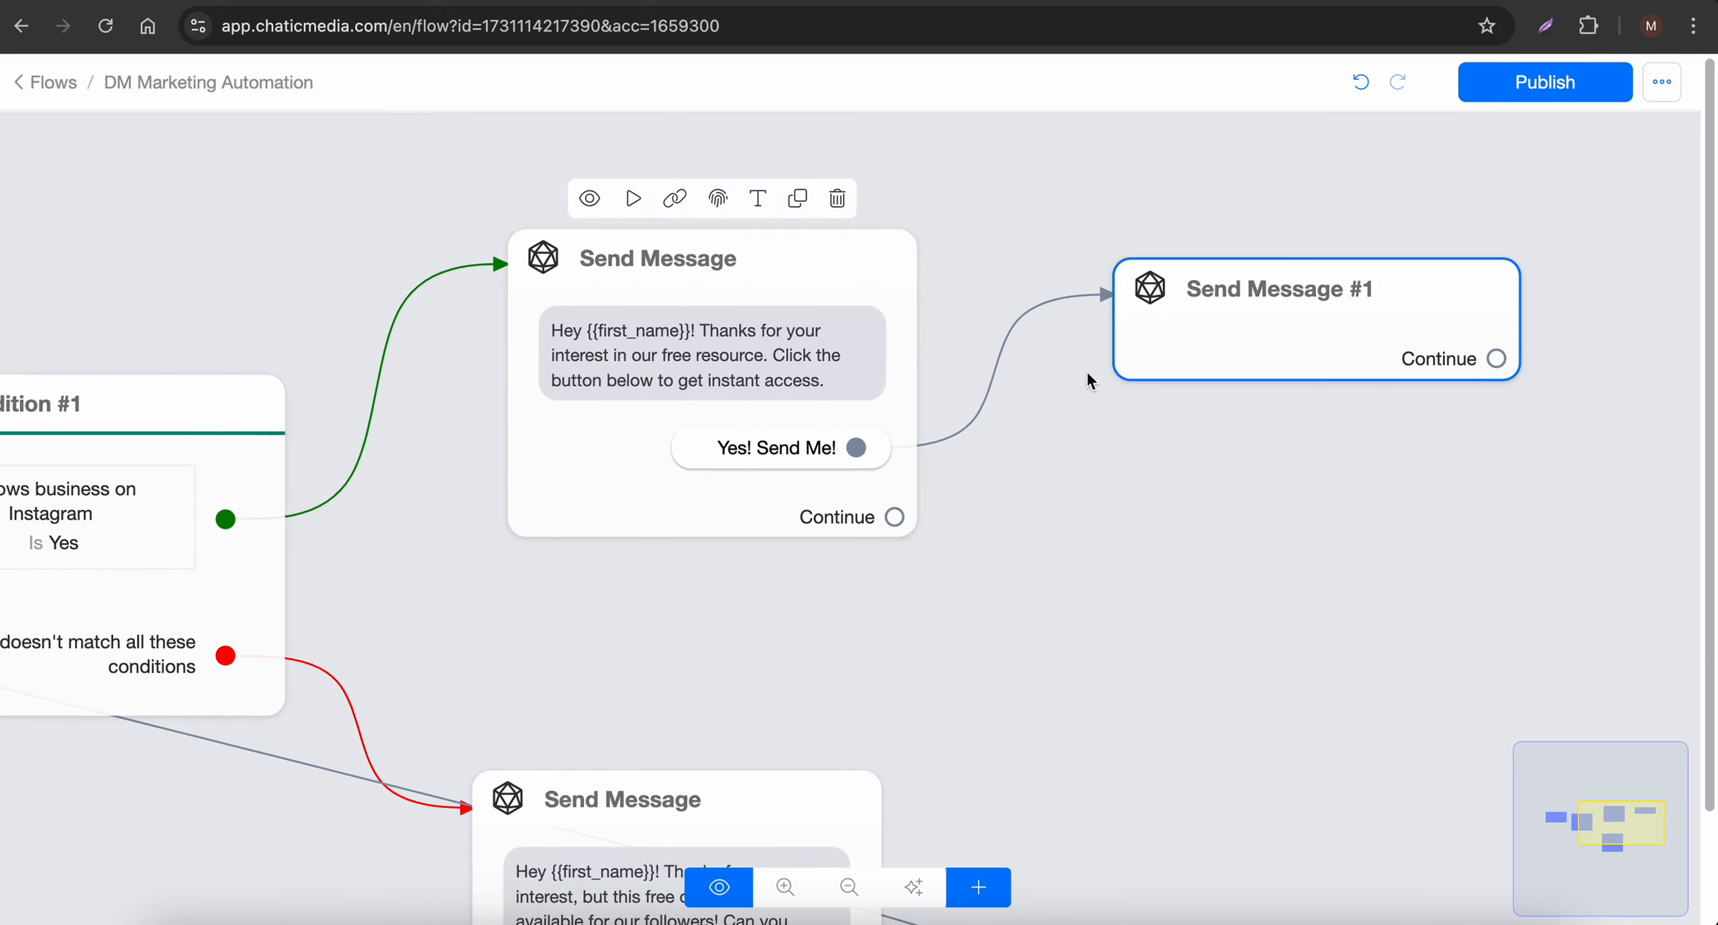
pyautogui.click(1196, 345)
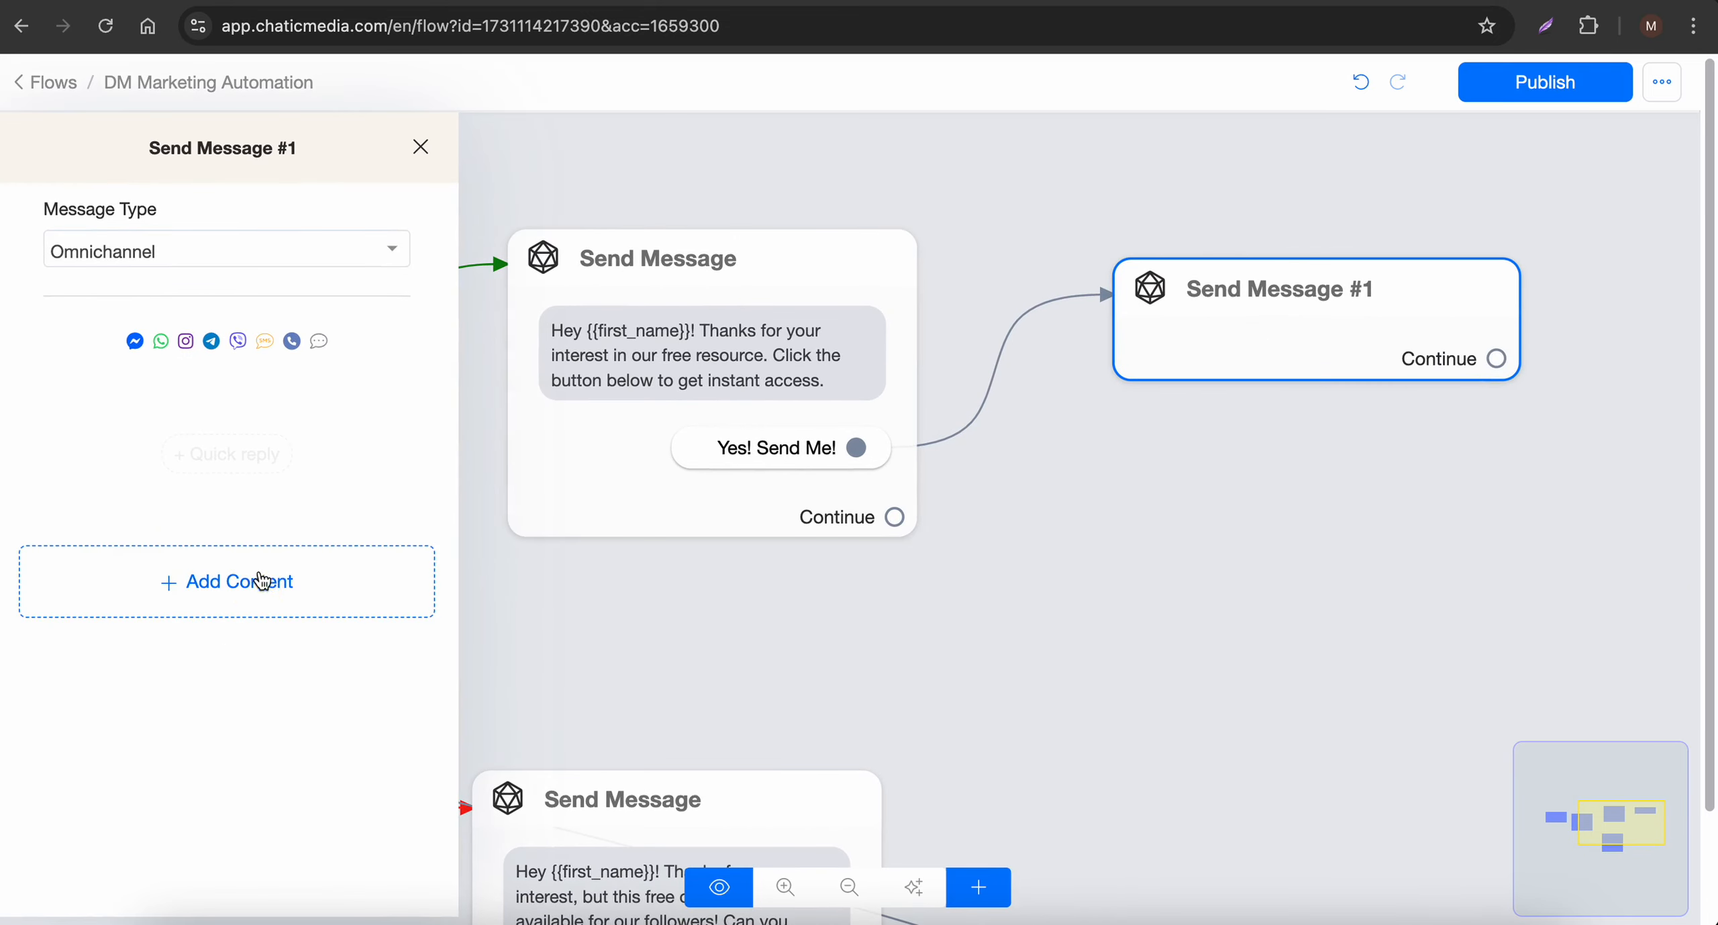
pyautogui.click(255, 588)
pyautogui.click(70, 561)
pyautogui.click(155, 403)
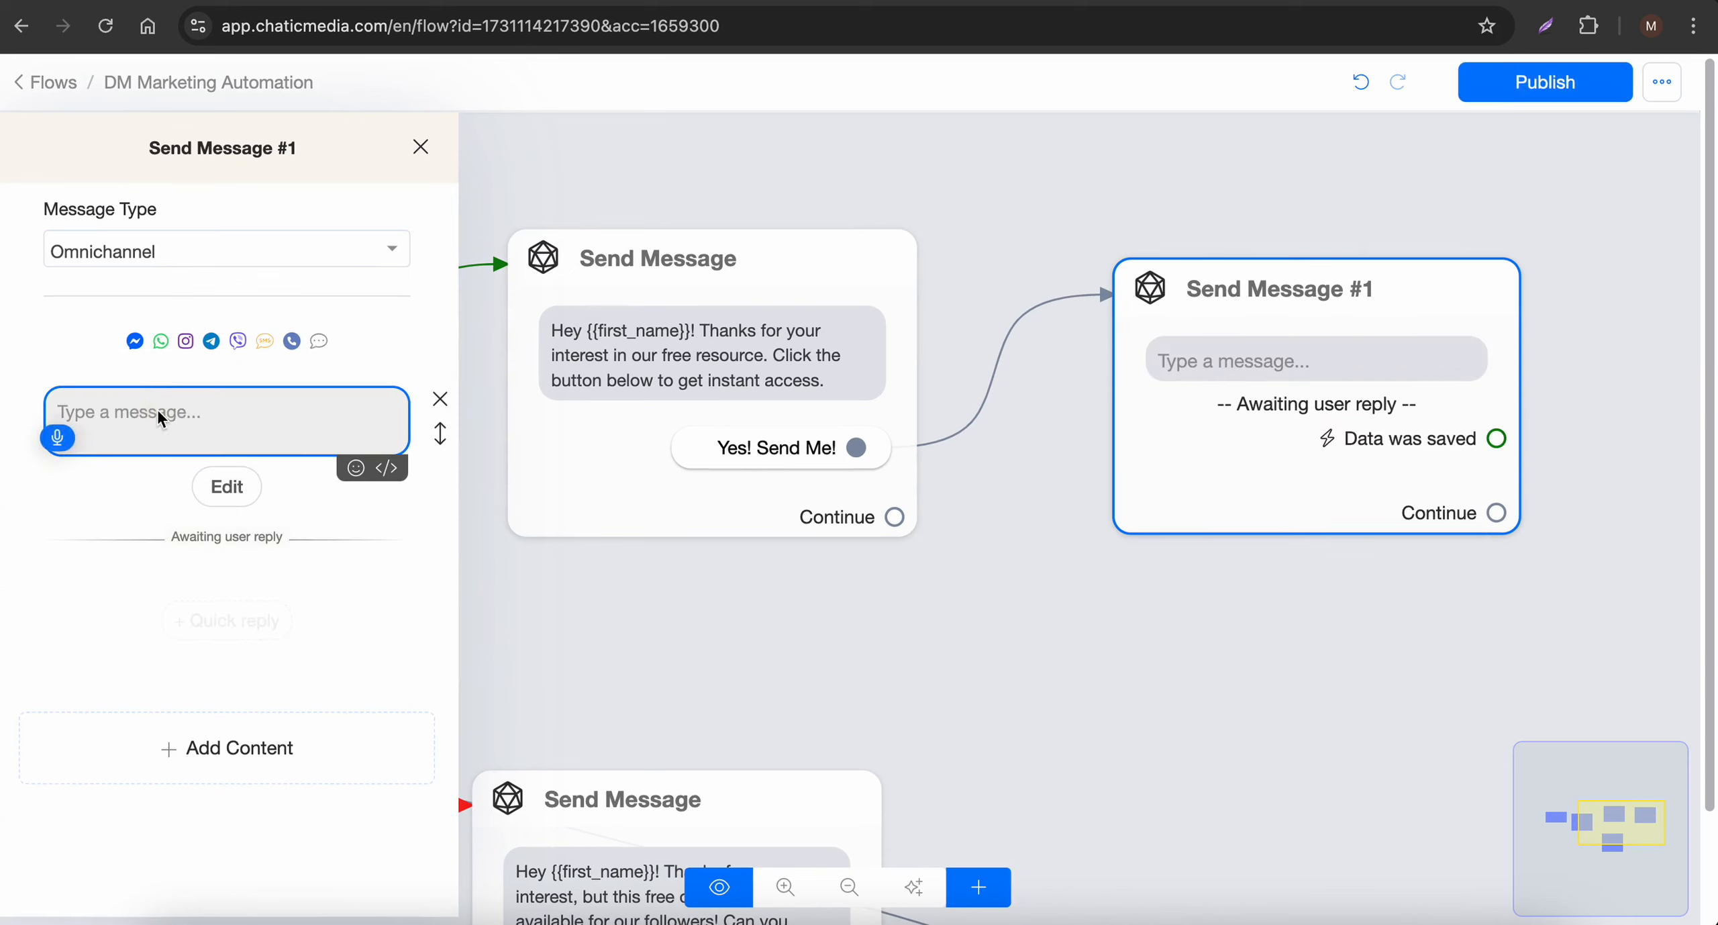
pyautogui.write('Awesome! What is your email address?')
# Step: Clear the skip button label in the email question's Get User Data settings and save them
pyautogui.click(227, 485)
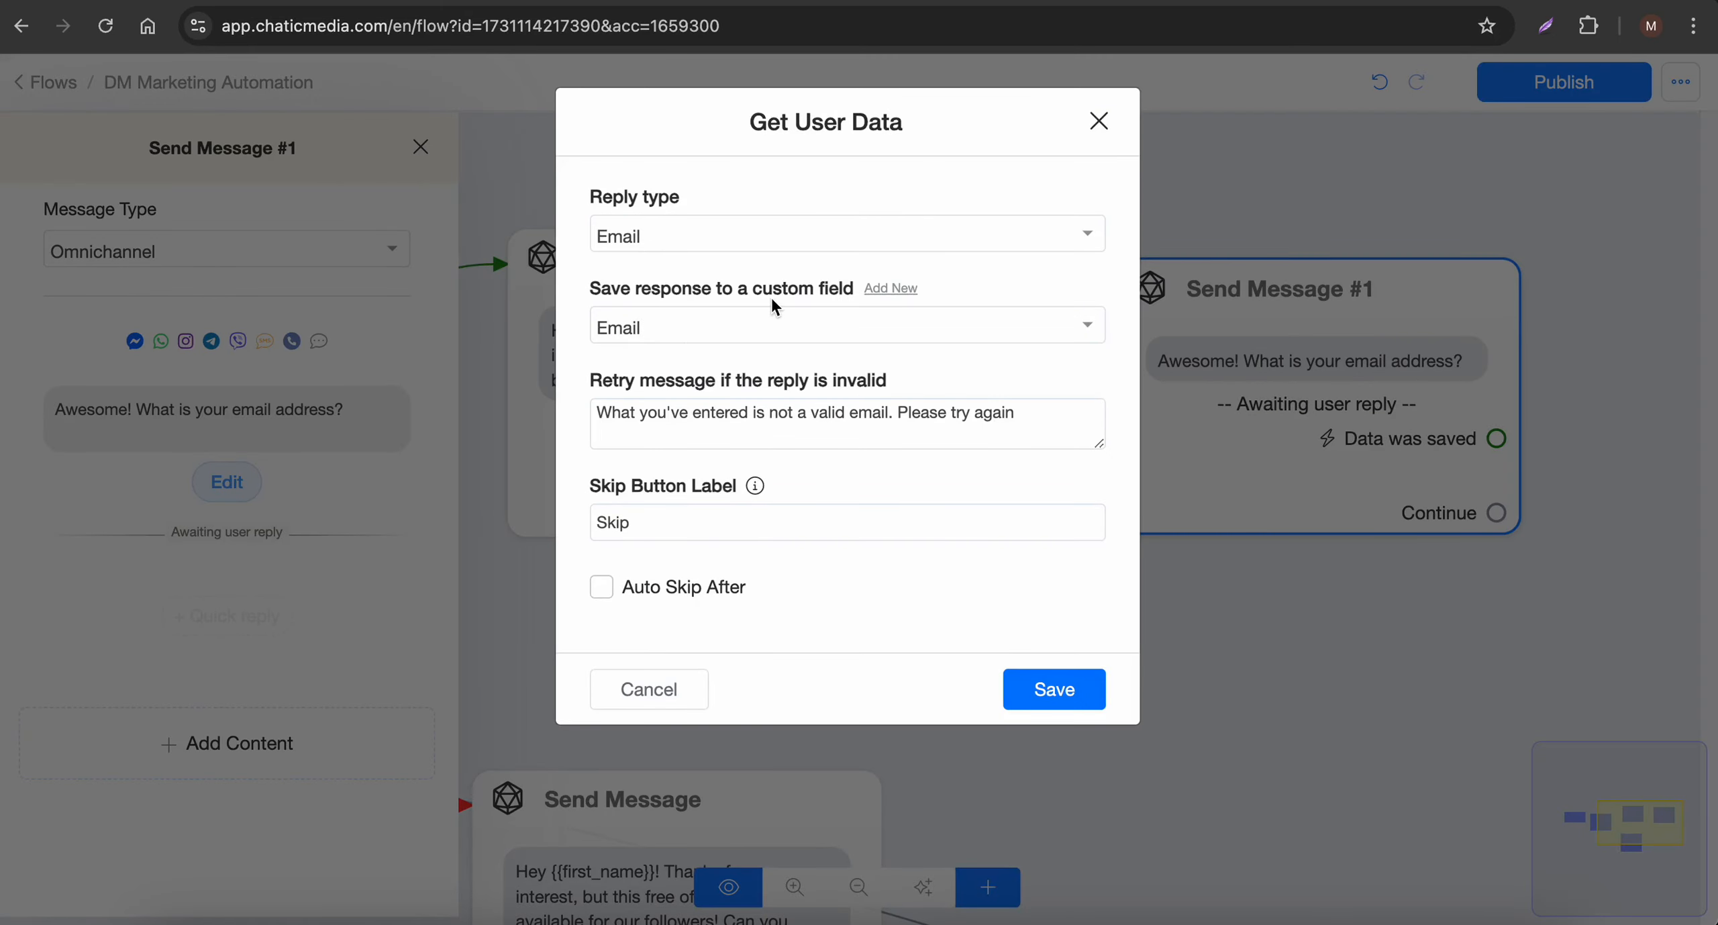
pyautogui.moveTo(650, 518); pyautogui.dragTo(511, 521)
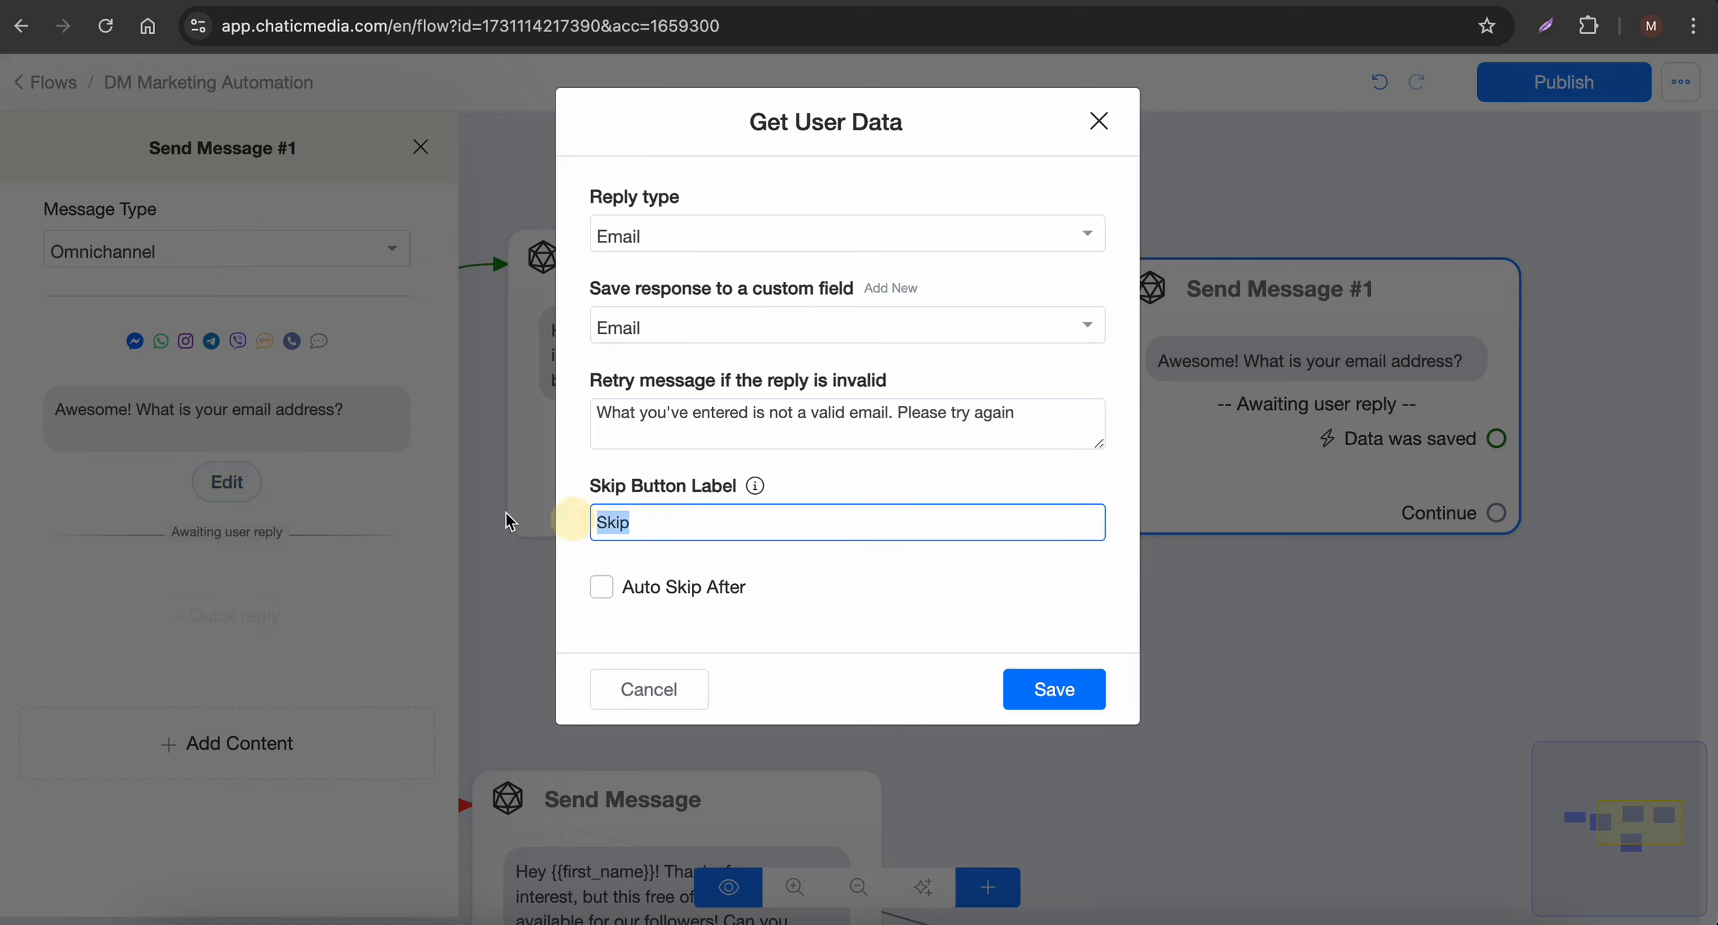
pyautogui.press('BackSpace')
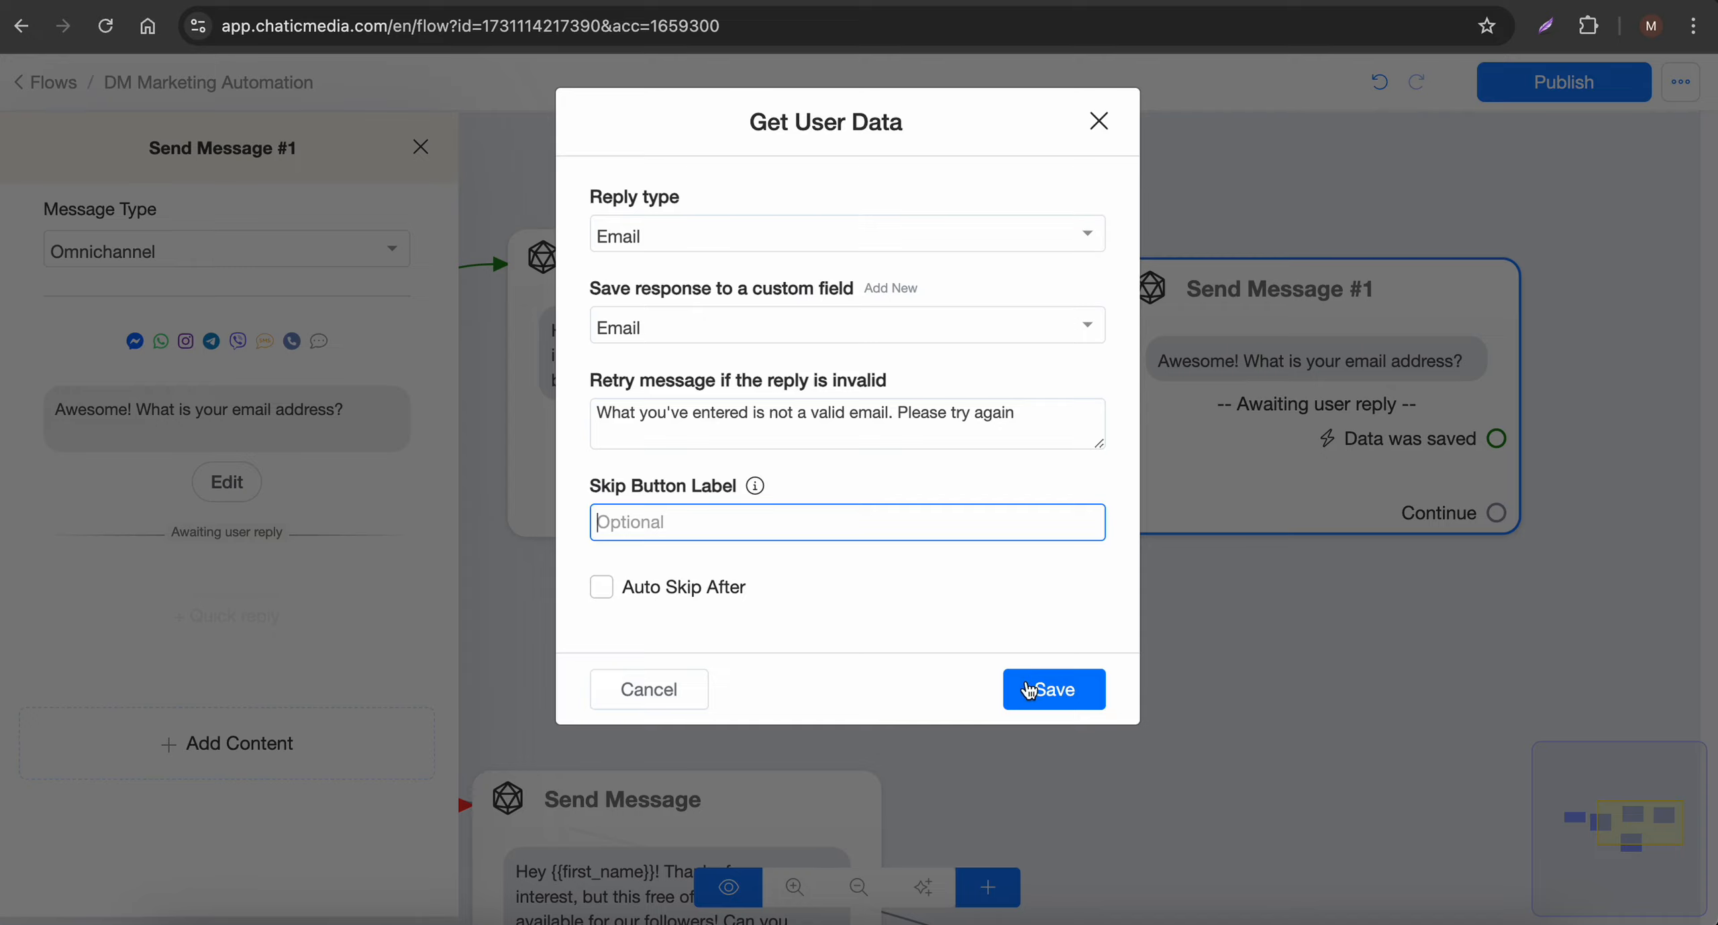
pyautogui.click(1044, 688)
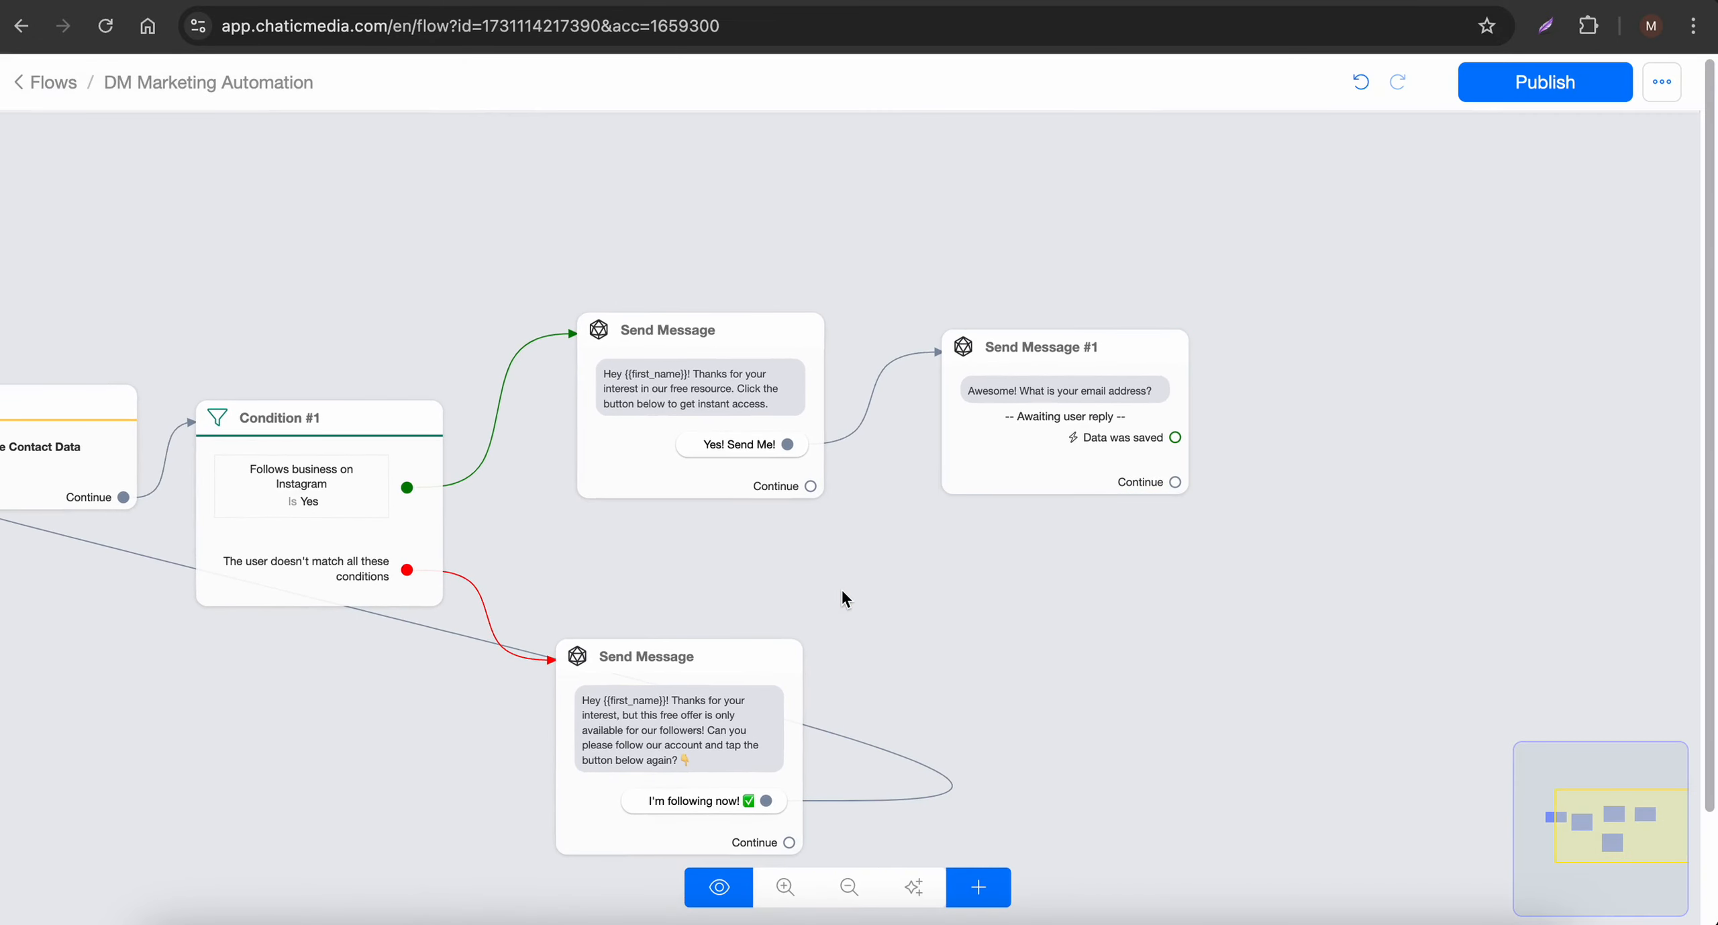
# Step: Check the Email (SMTP) connection in the account's channel settings
pyautogui.scroll(-1, 841, 588)
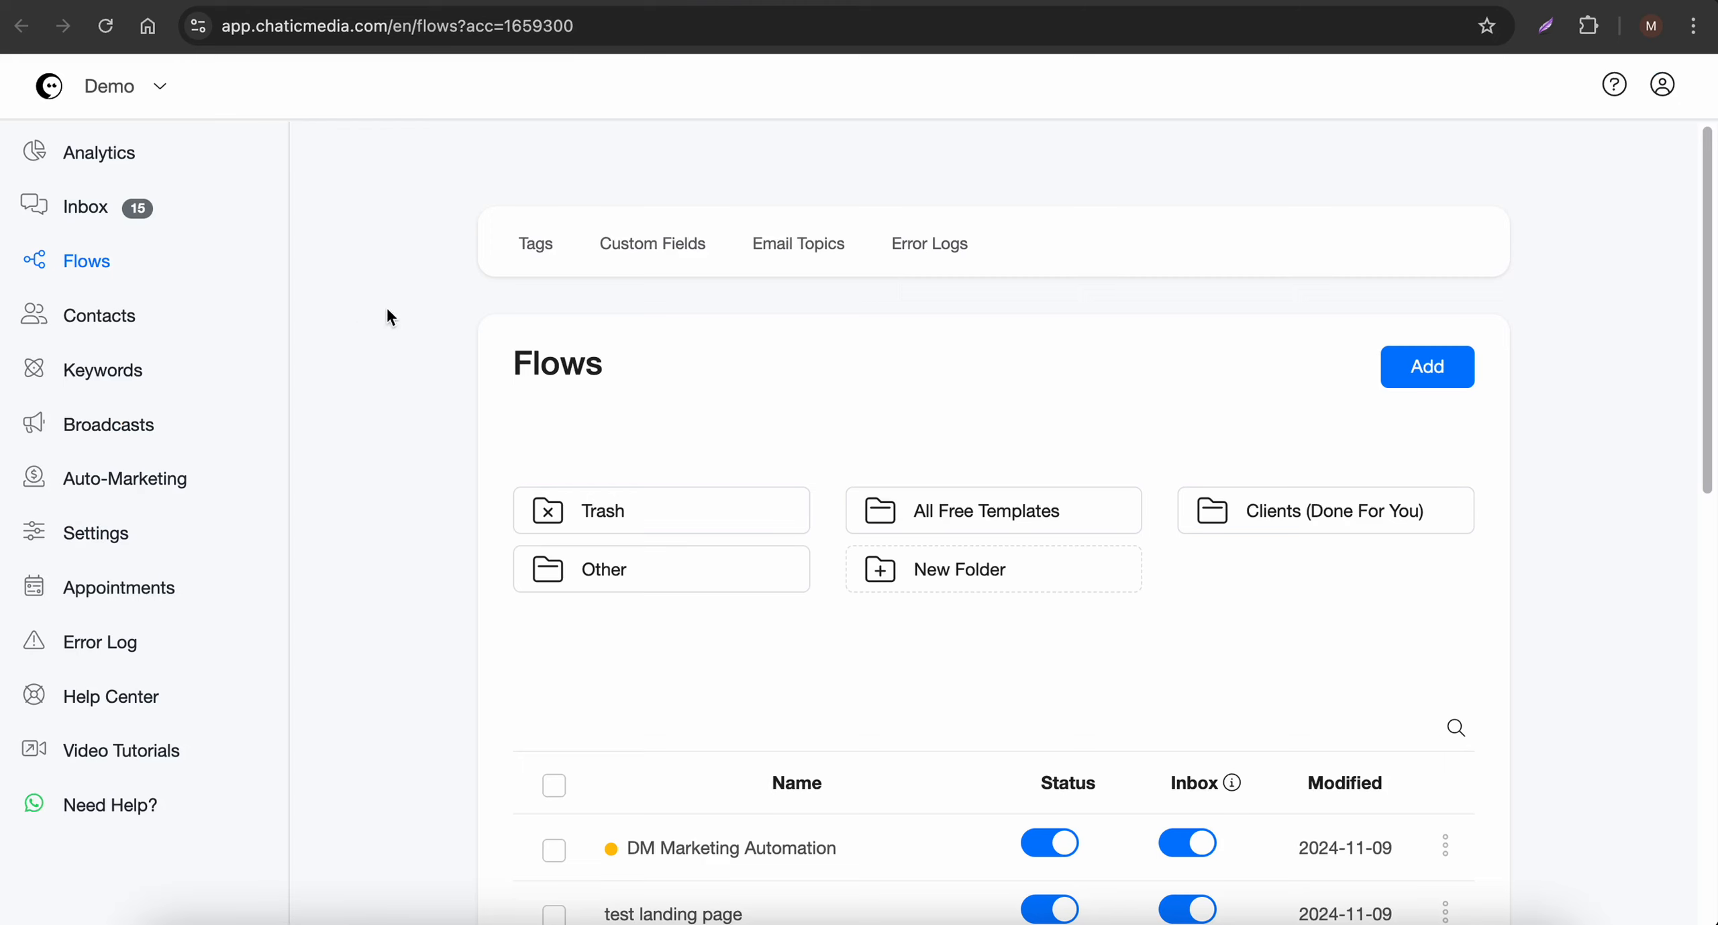
pyautogui.click(633, 255)
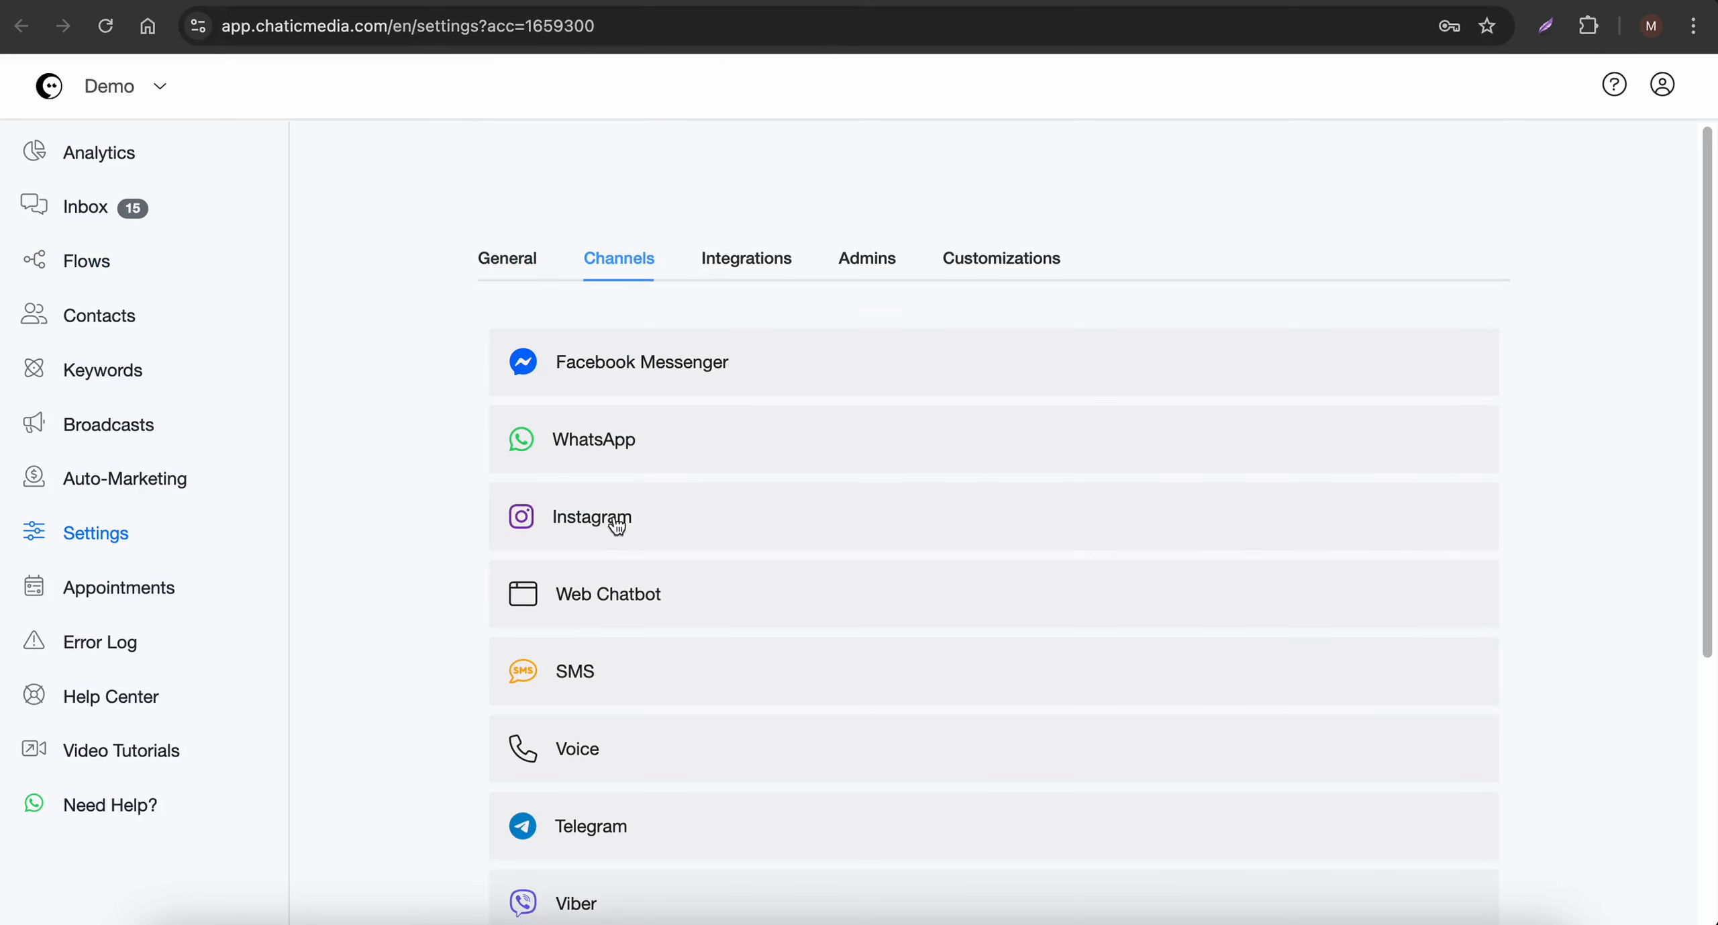
pyautogui.scroll(-5, 591, 594)
pyautogui.click(591, 594)
pyautogui.scroll(-3, 756, 614)
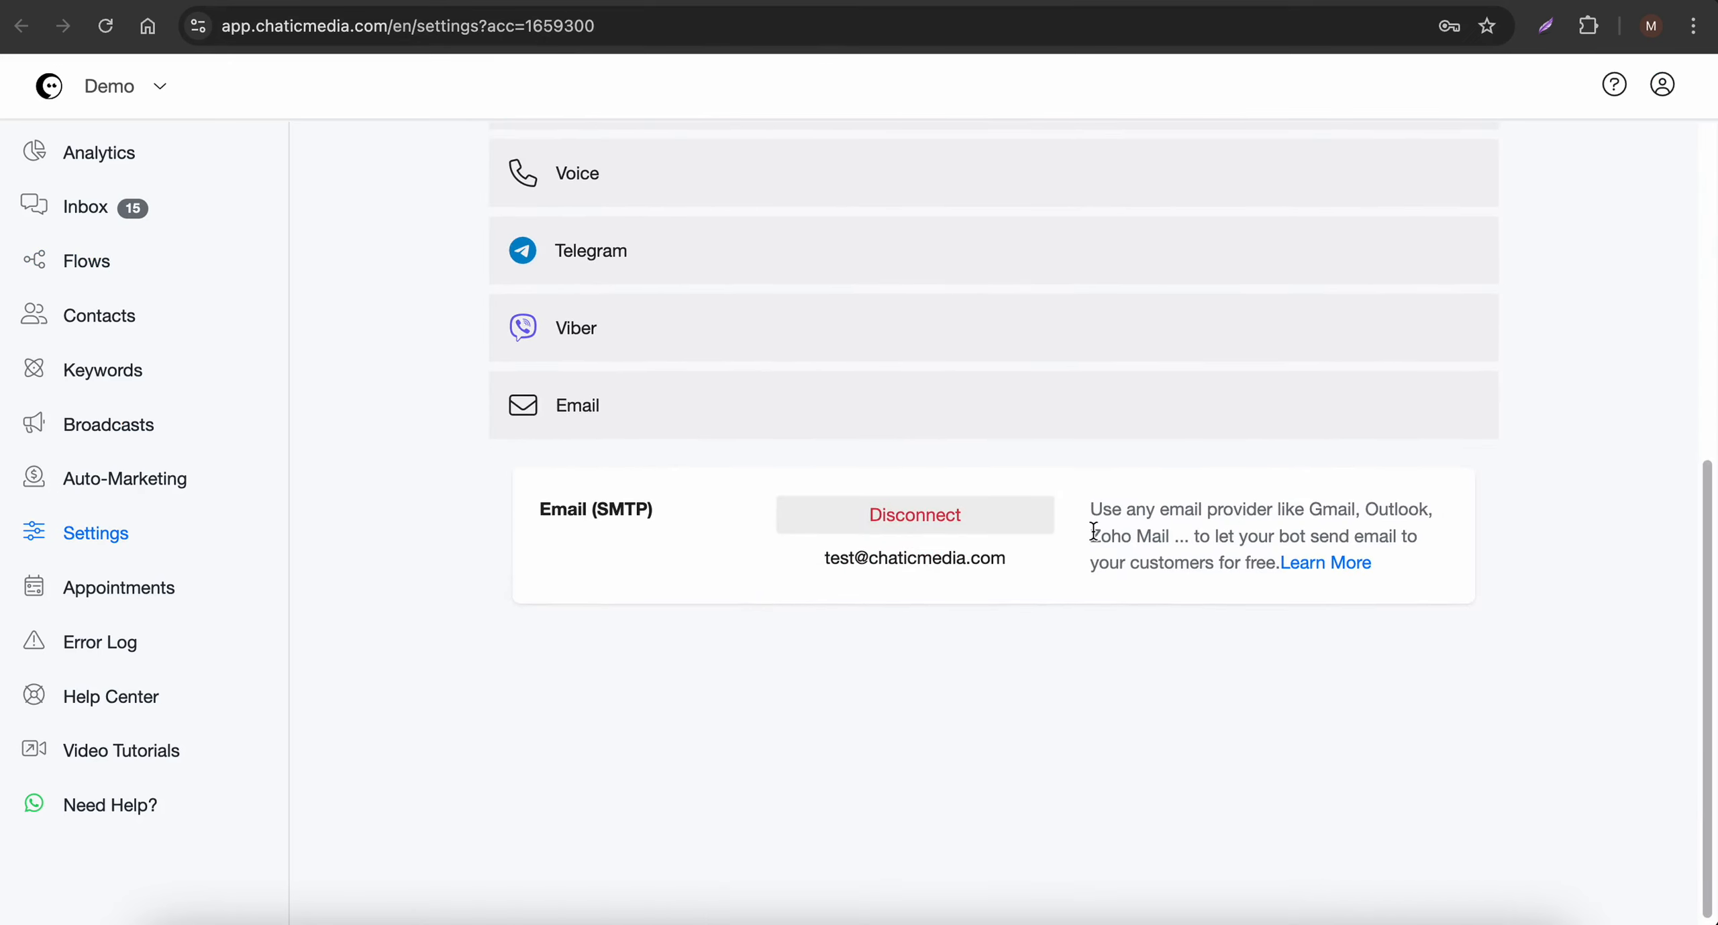
pyautogui.moveTo(1014, 561); pyautogui.dragTo(838, 563)
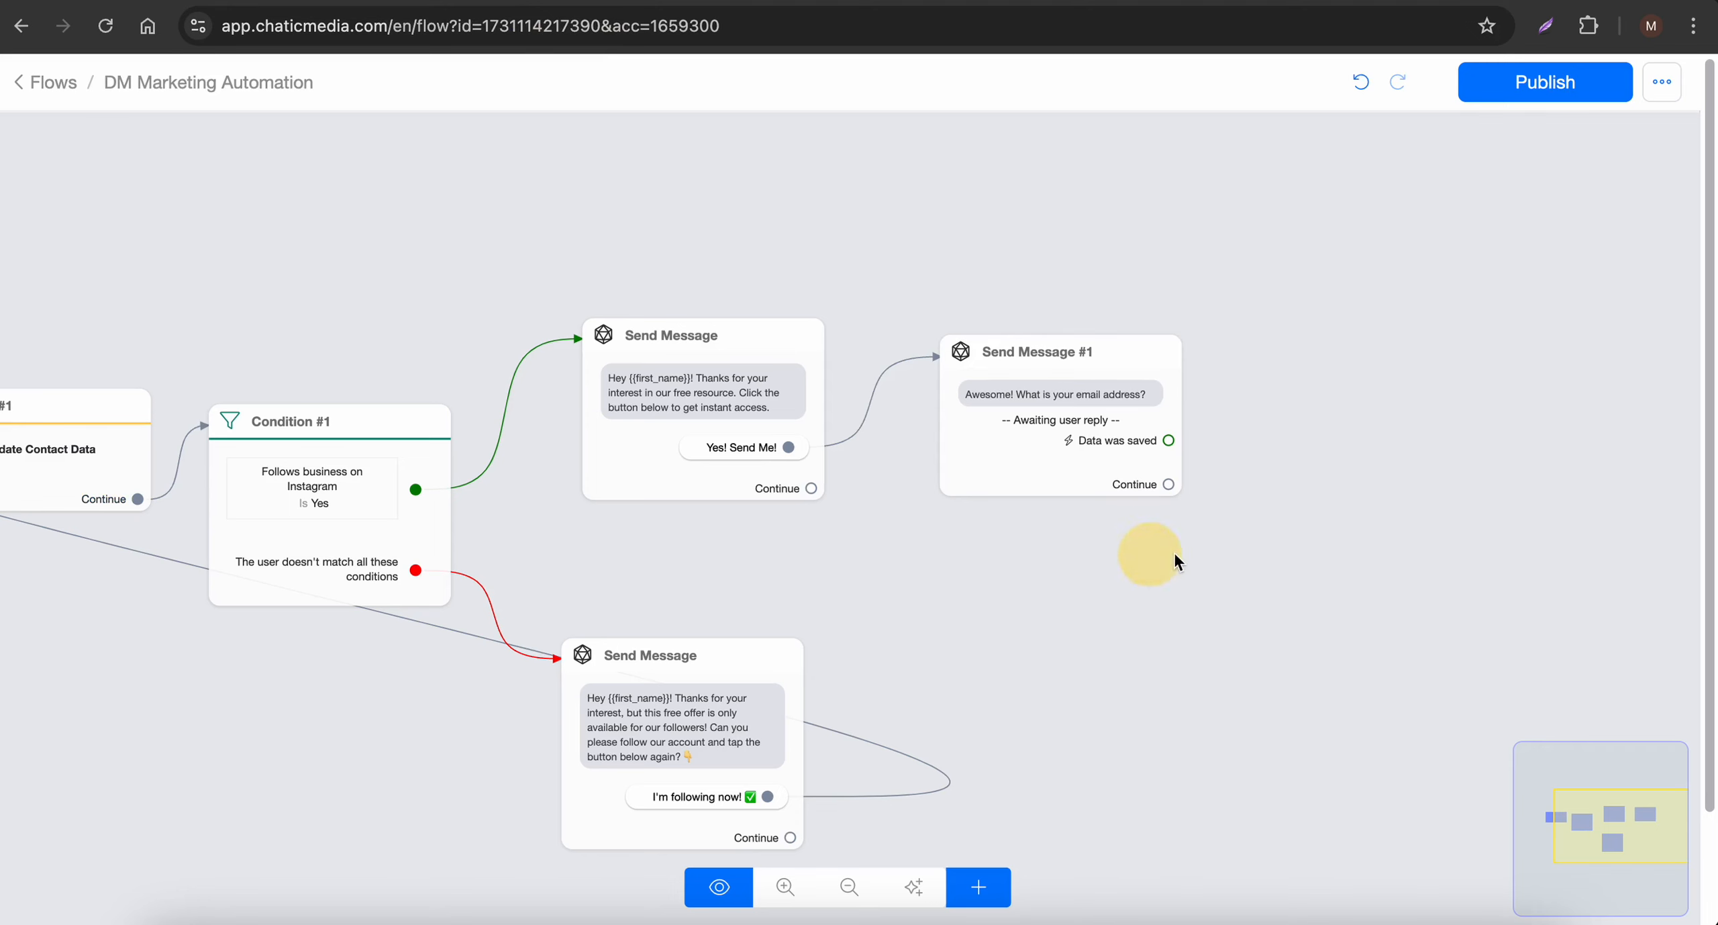
# Step: Add an Actions block to the flow containing the Set Email Opt-In action
pyautogui.moveTo(1175, 559); pyautogui.dragTo(852, 590)
pyautogui.click(798, 530)
pyautogui.scroll(2, 799, 530)
pyautogui.moveTo(798, 532); pyautogui.dragTo(709, 508)
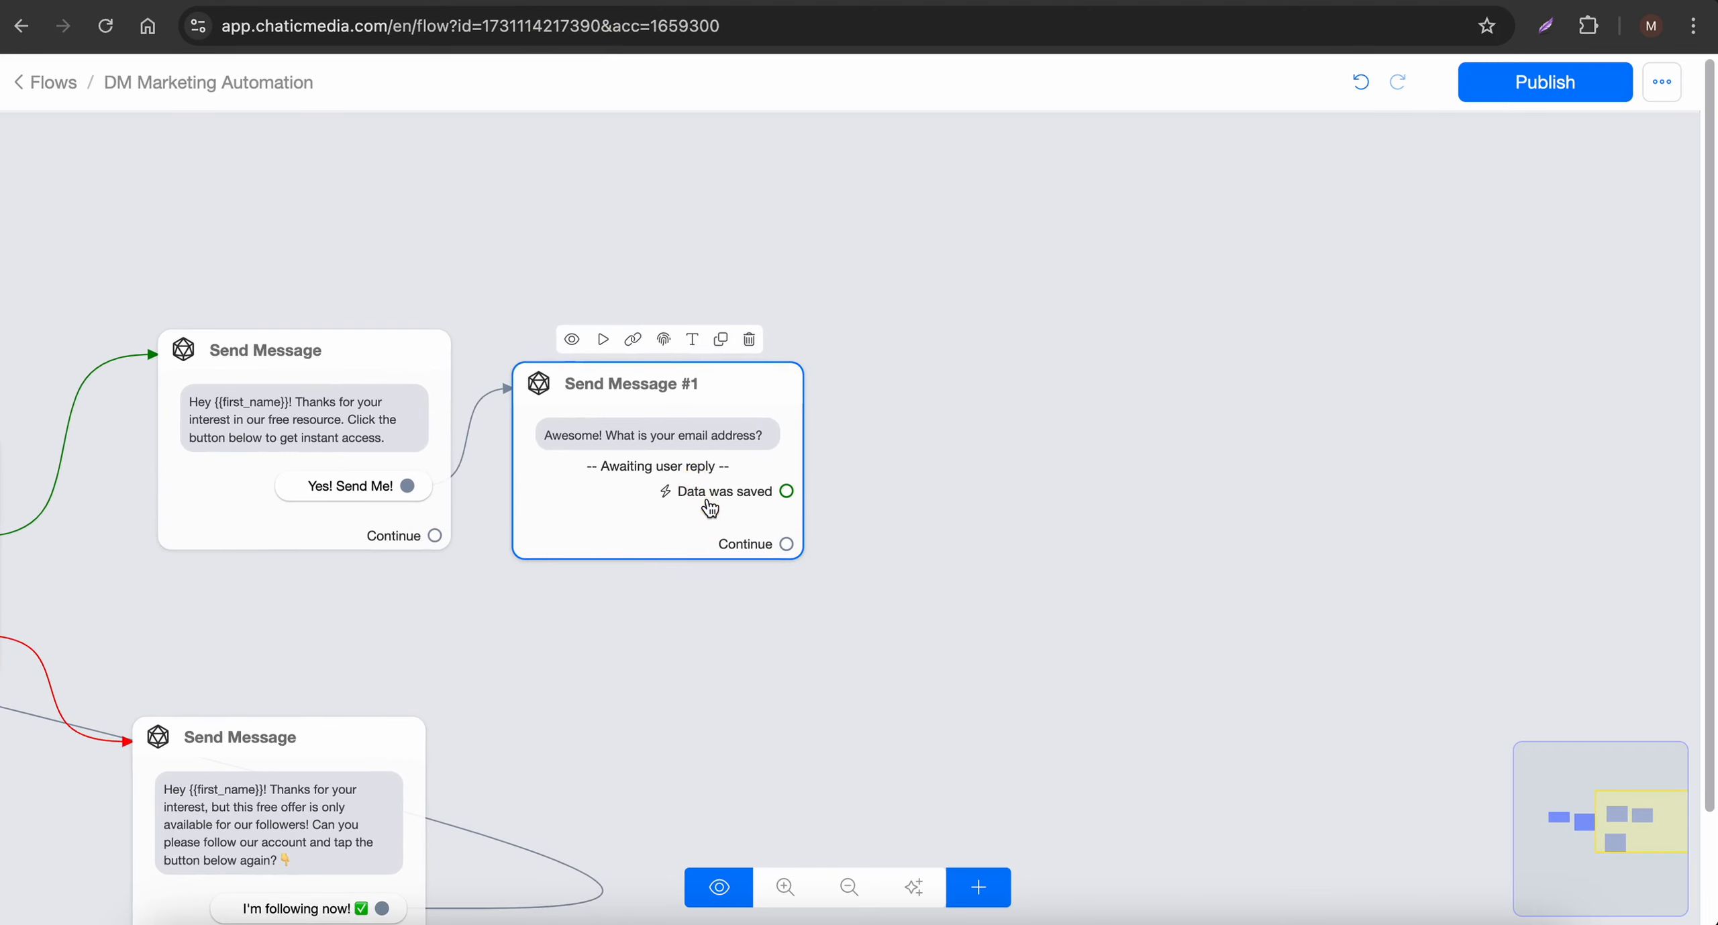
pyautogui.click(1000, 887)
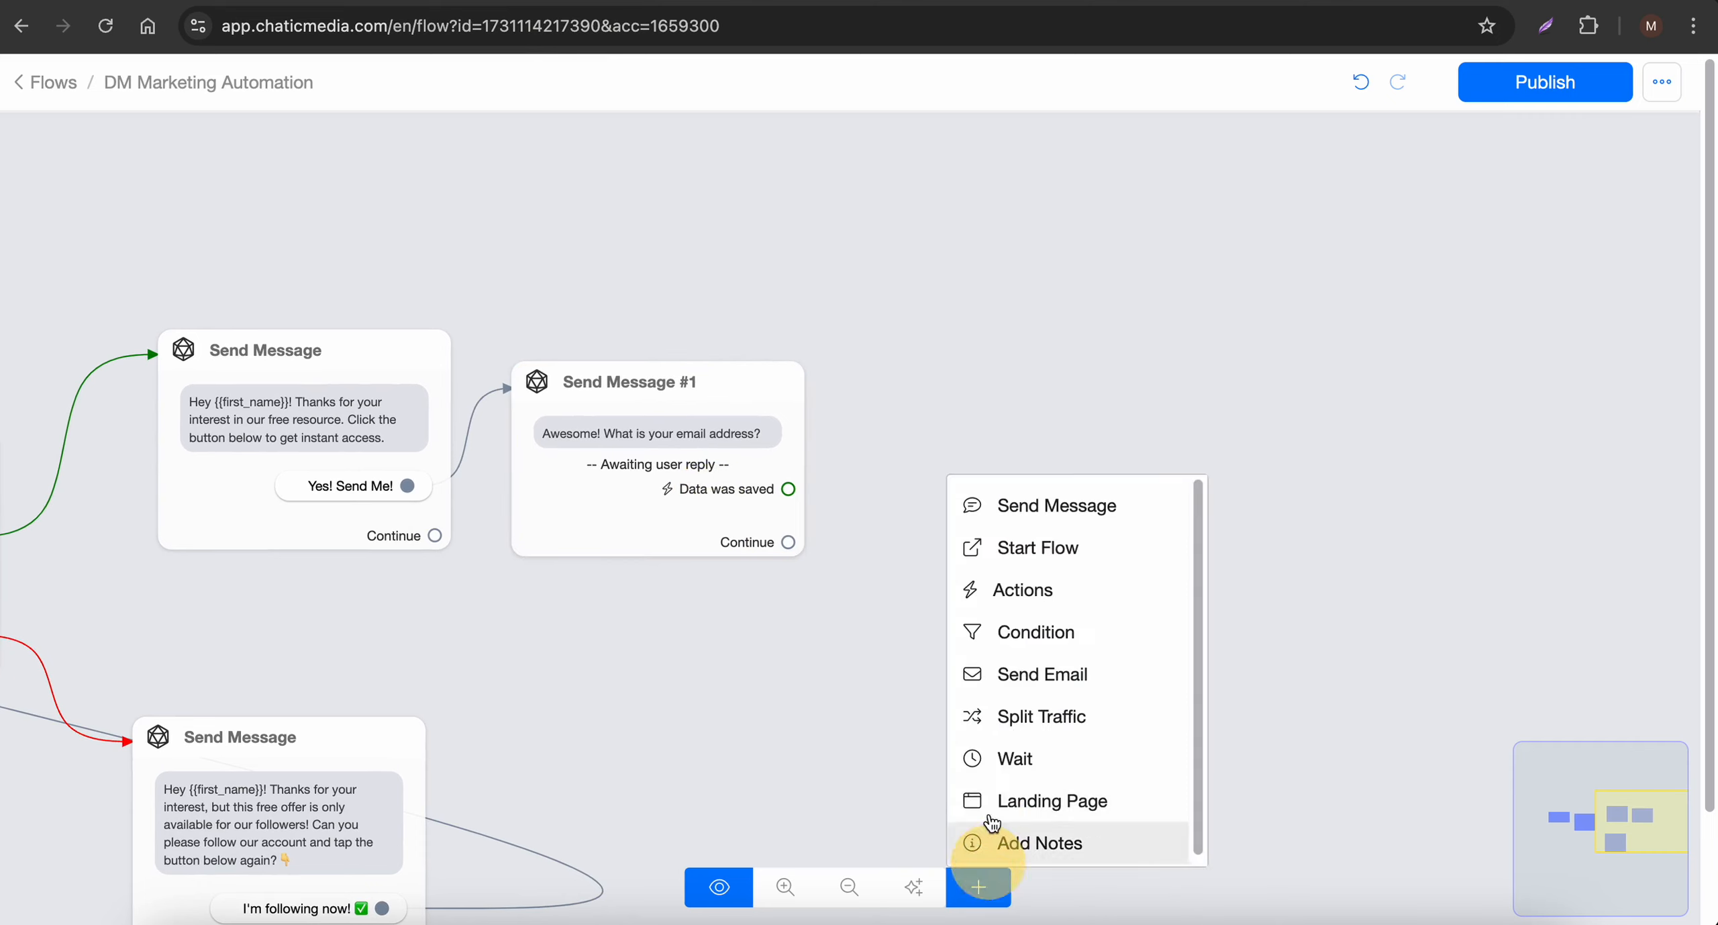
pyautogui.click(1044, 594)
pyautogui.click(307, 349)
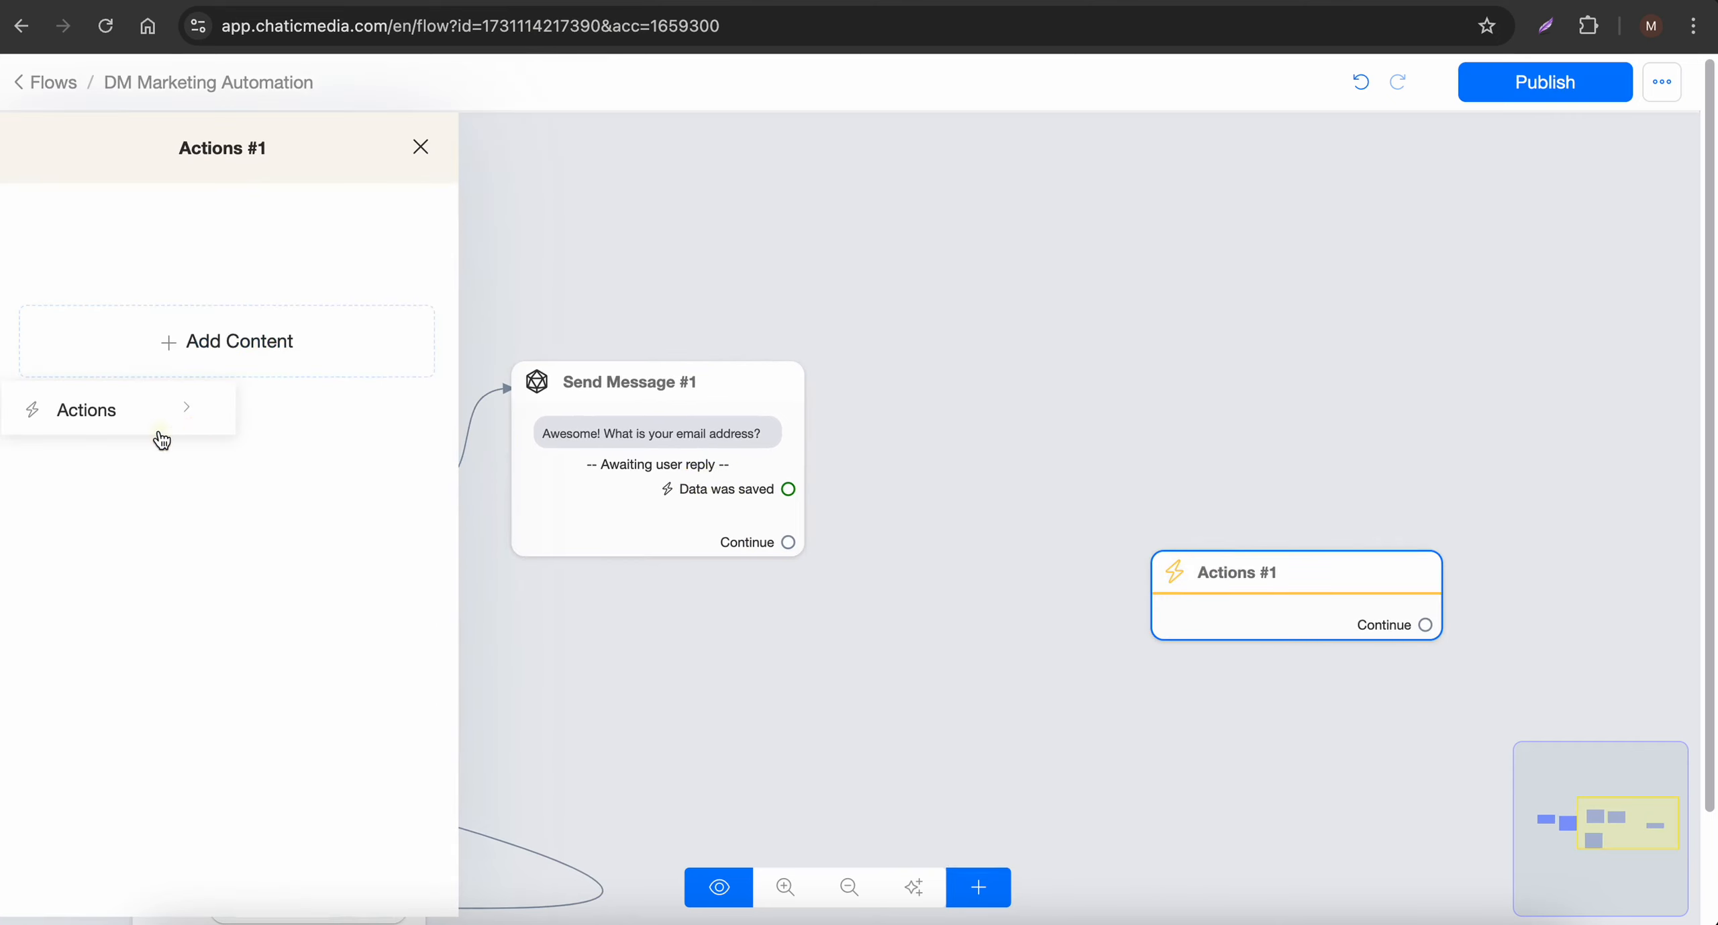
pyautogui.click(160, 433)
pyautogui.click(353, 530)
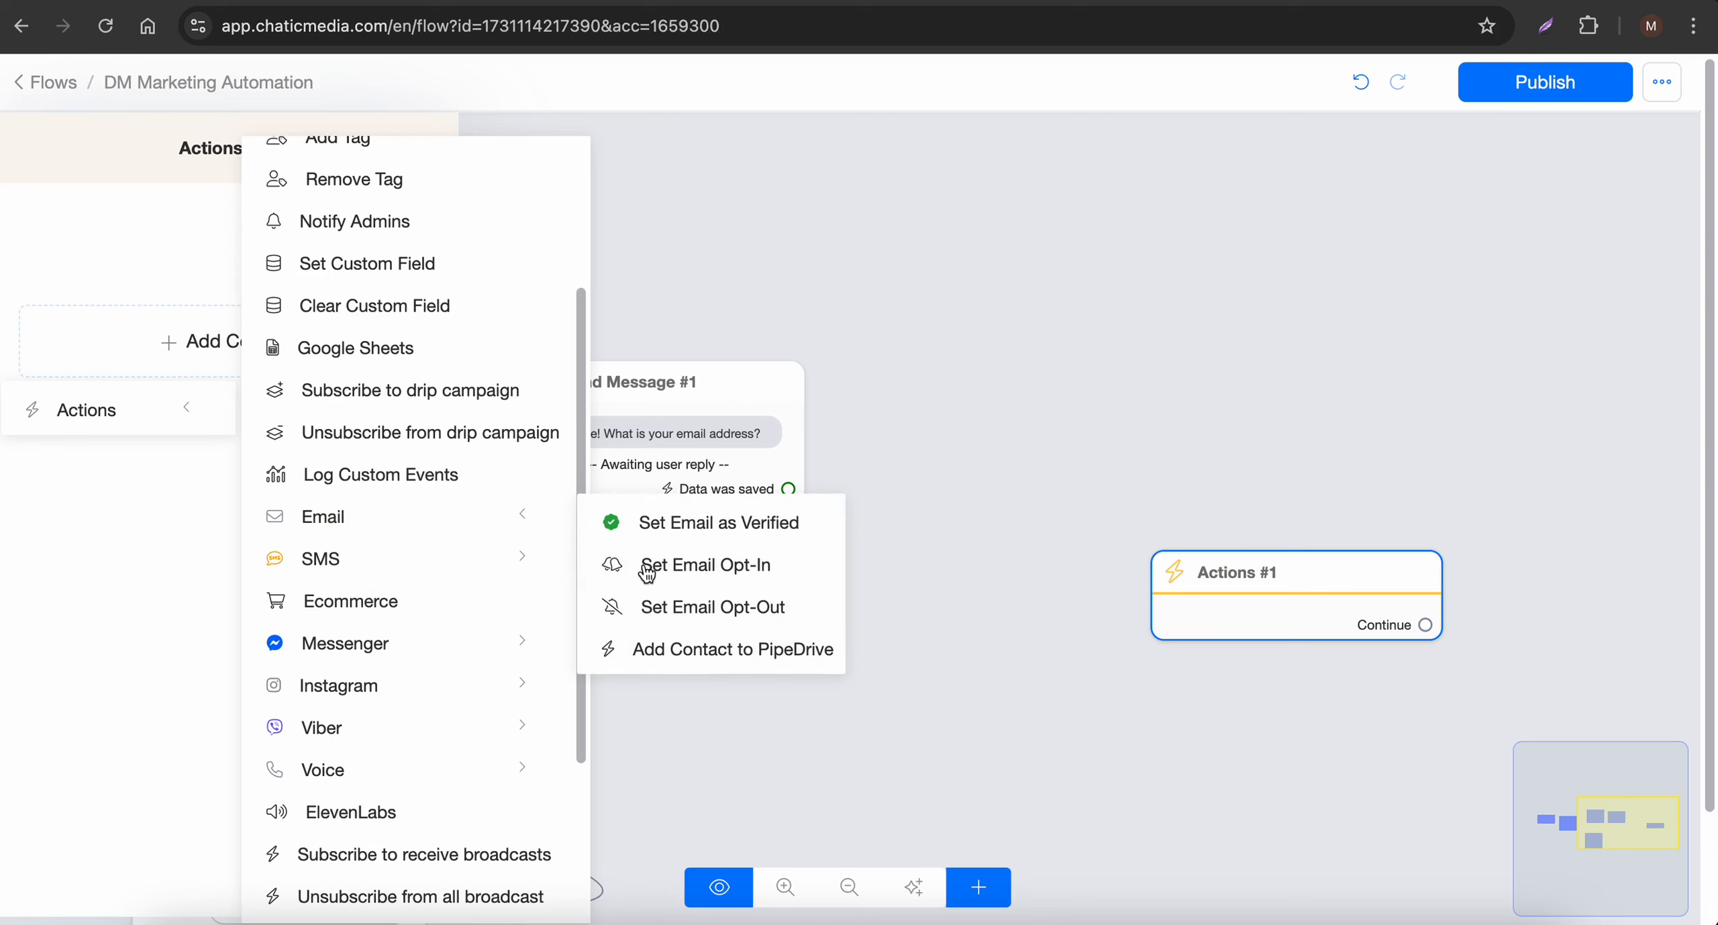
pyautogui.click(678, 572)
# Step: Move the Set Email Opt-In block beside the email question block and connect the question's "Data was saved" output to it
pyautogui.moveTo(1312, 610); pyautogui.dragTo(1097, 478)
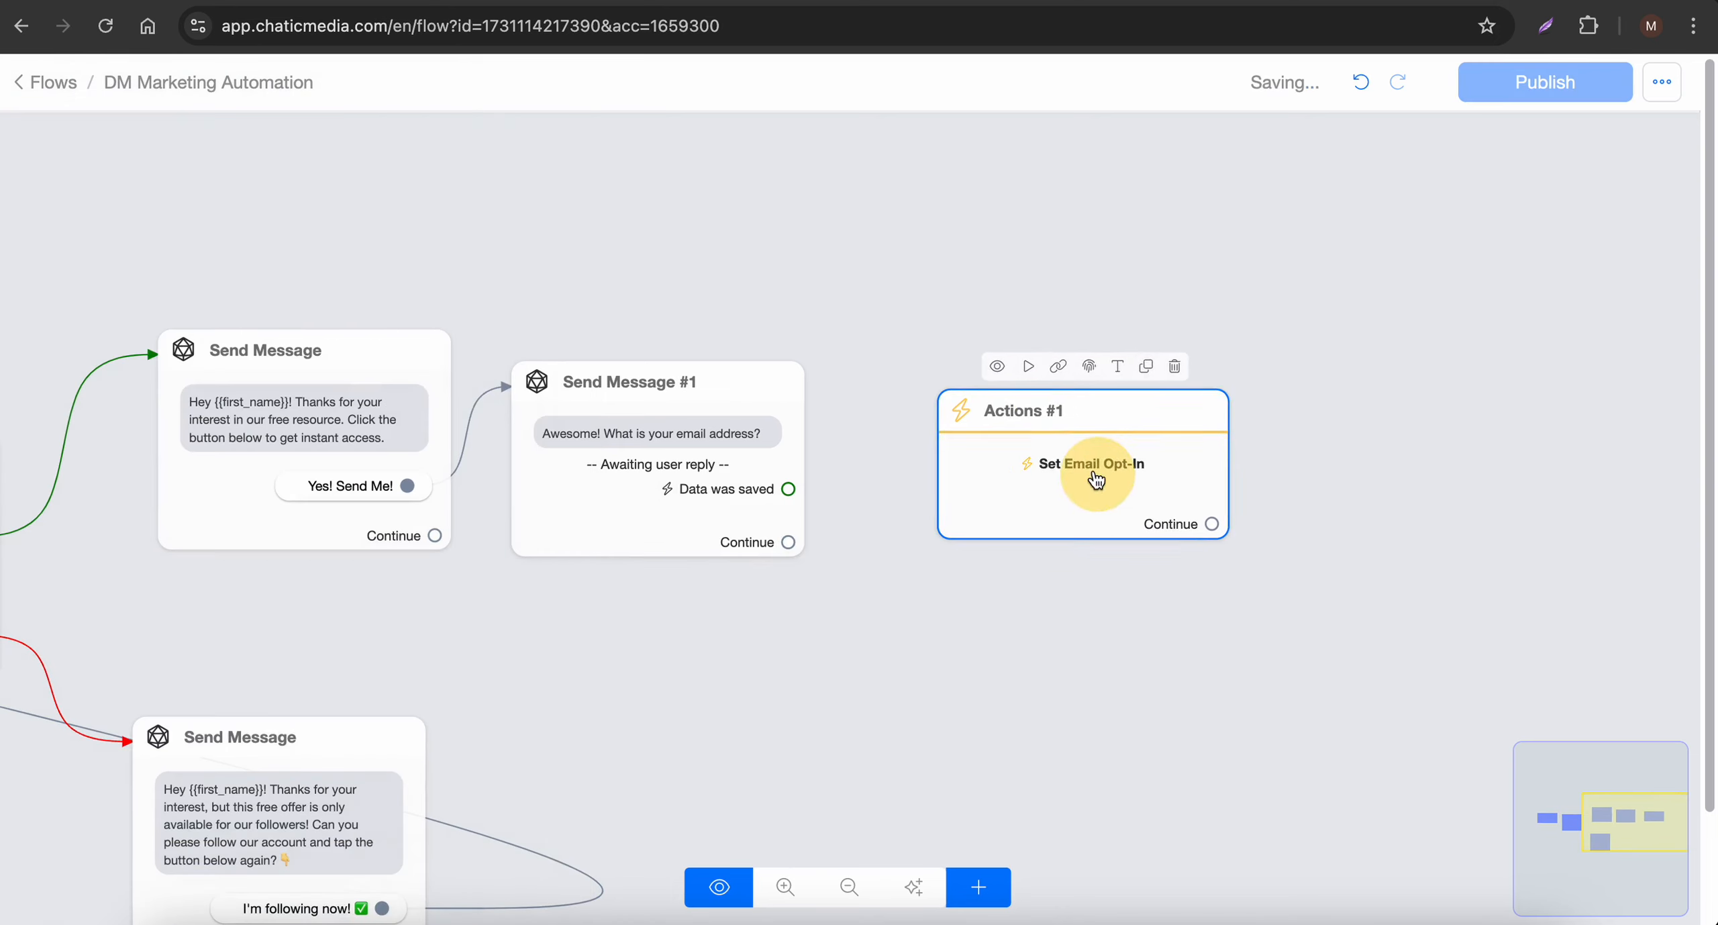
pyautogui.click(756, 497)
pyautogui.moveTo(789, 489); pyautogui.dragTo(1027, 434)
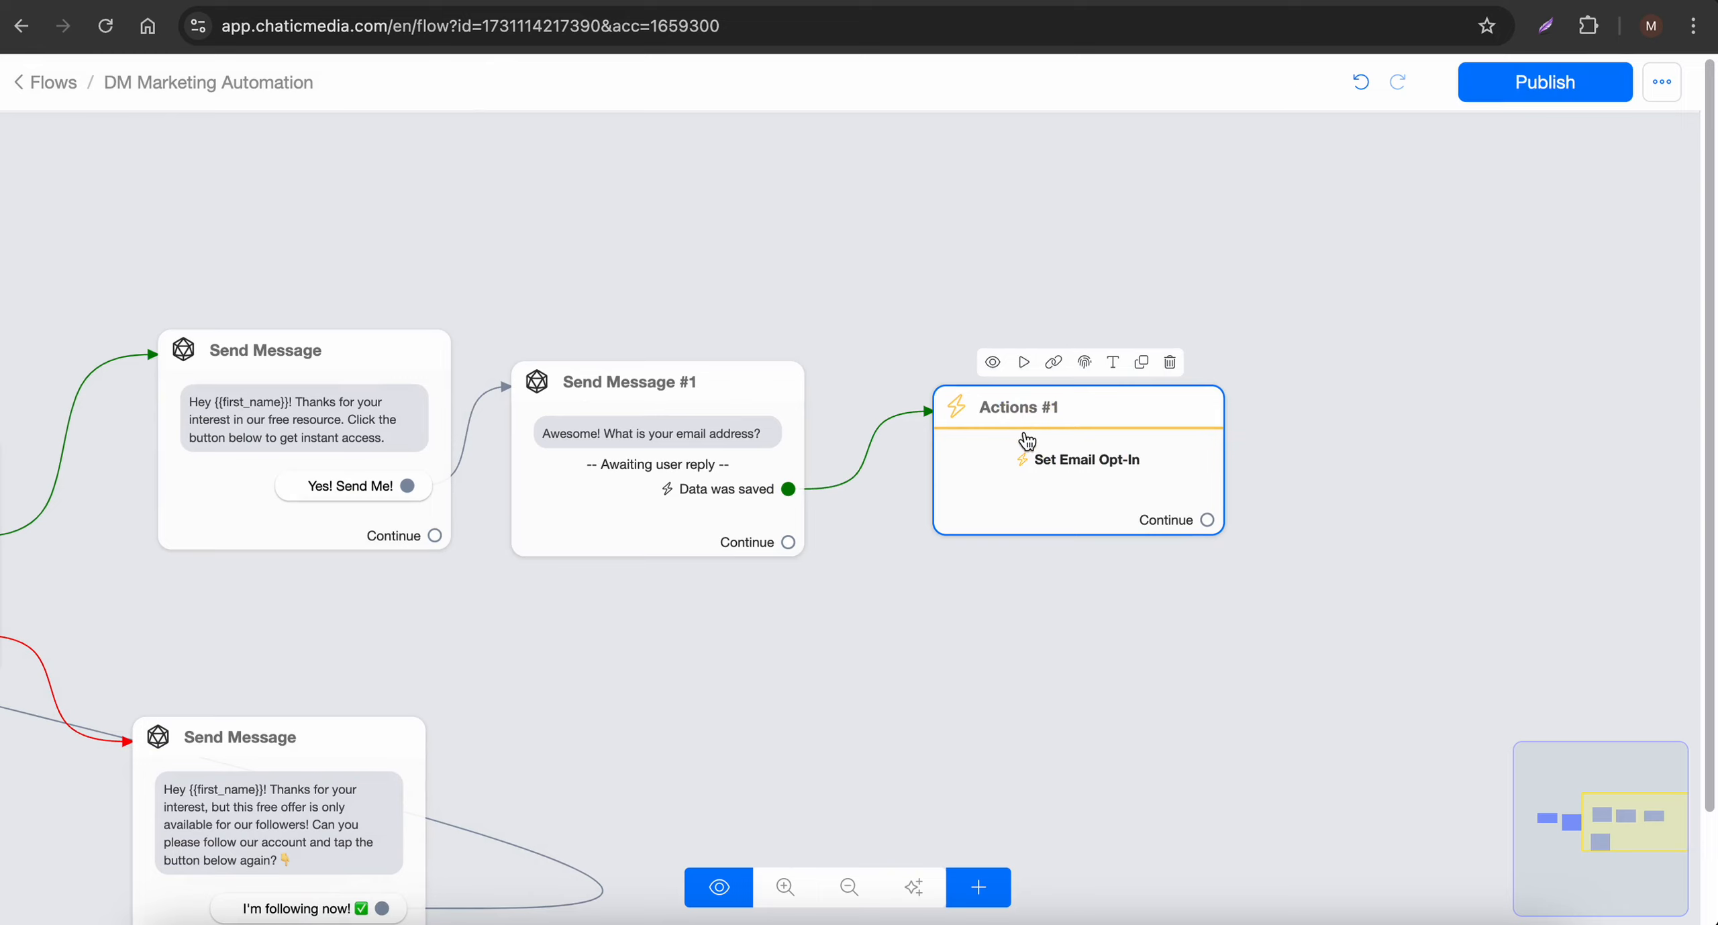
pyautogui.click(698, 500)
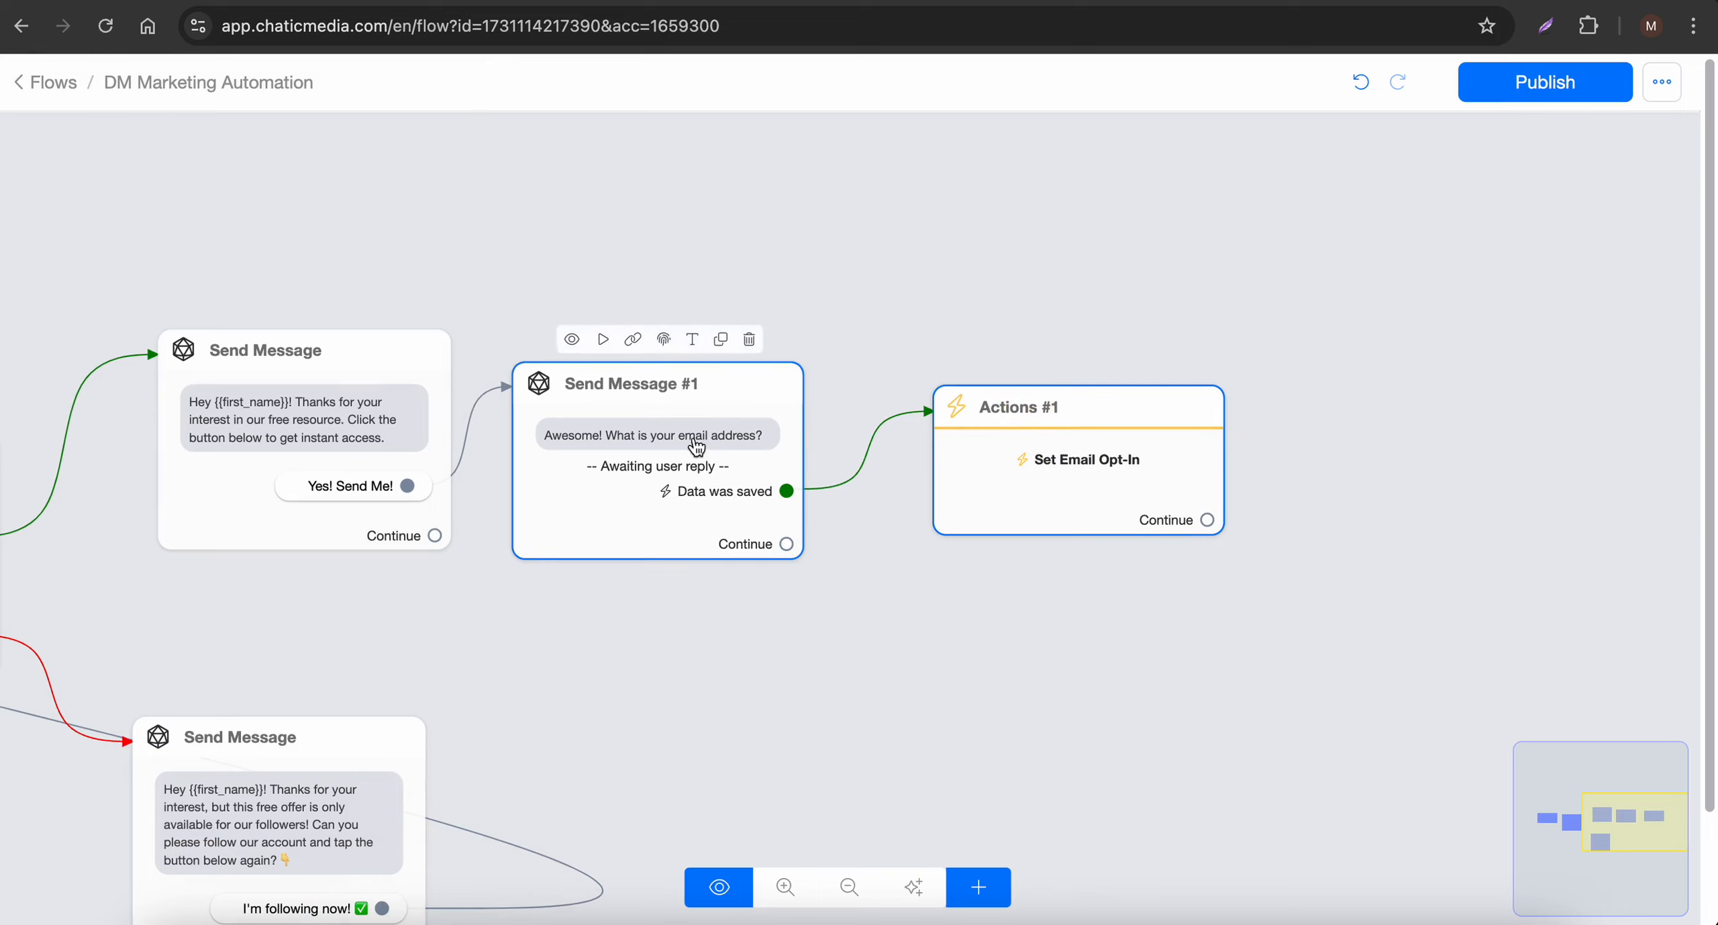
# Step: Connect the Set Email Opt-In block's Continue output to a new Send Message block
pyautogui.moveTo(885, 569); pyautogui.dragTo(589, 582)
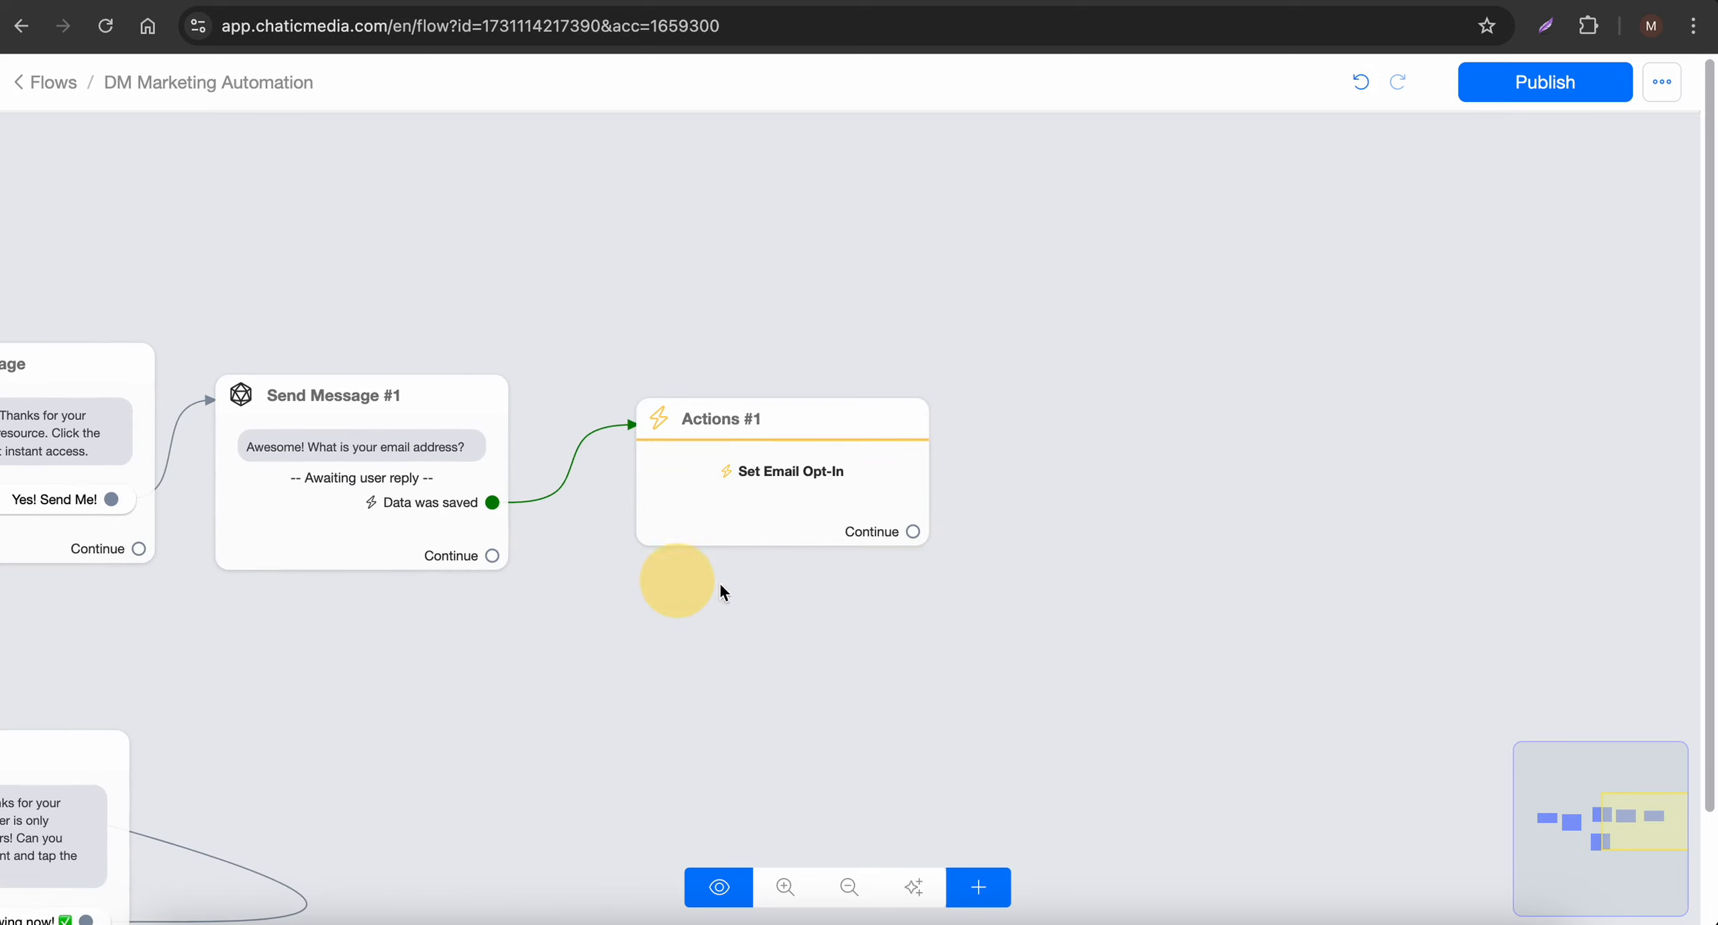
pyautogui.moveTo(910, 533); pyautogui.dragTo(1220, 326)
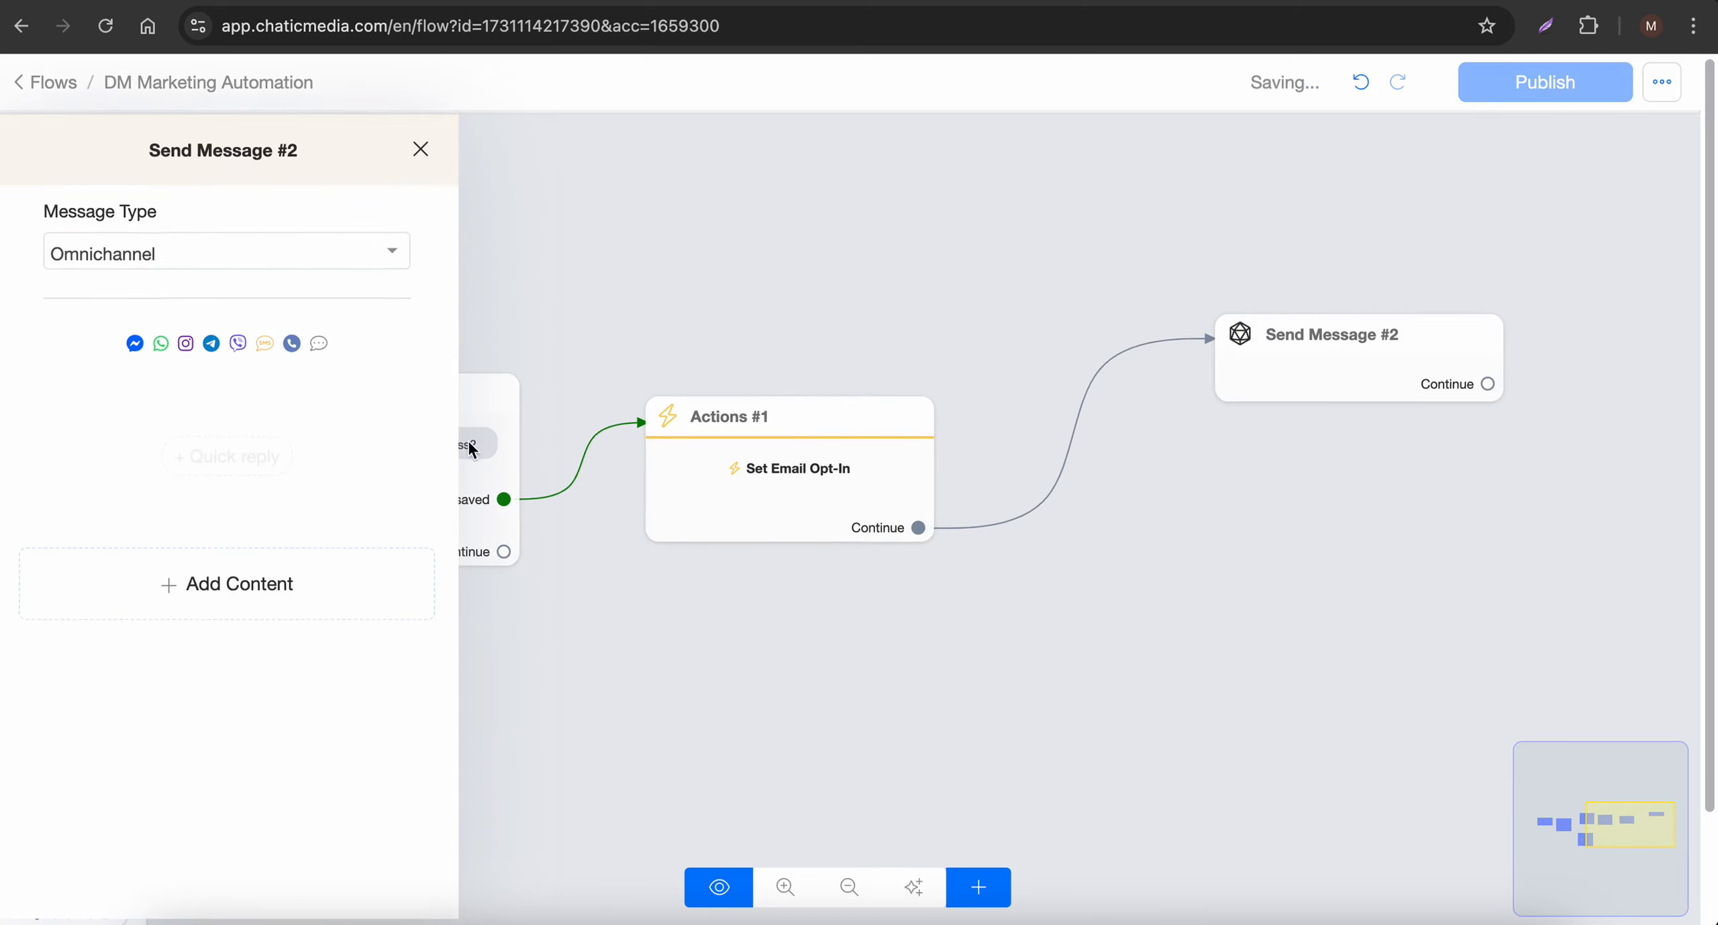
# Step: Add a text to the Send Message #2 block reading "Thank you, {{first_name}}!", using the First Name variable
pyautogui.click(204, 594)
pyautogui.click(74, 389)
pyautogui.click(134, 413)
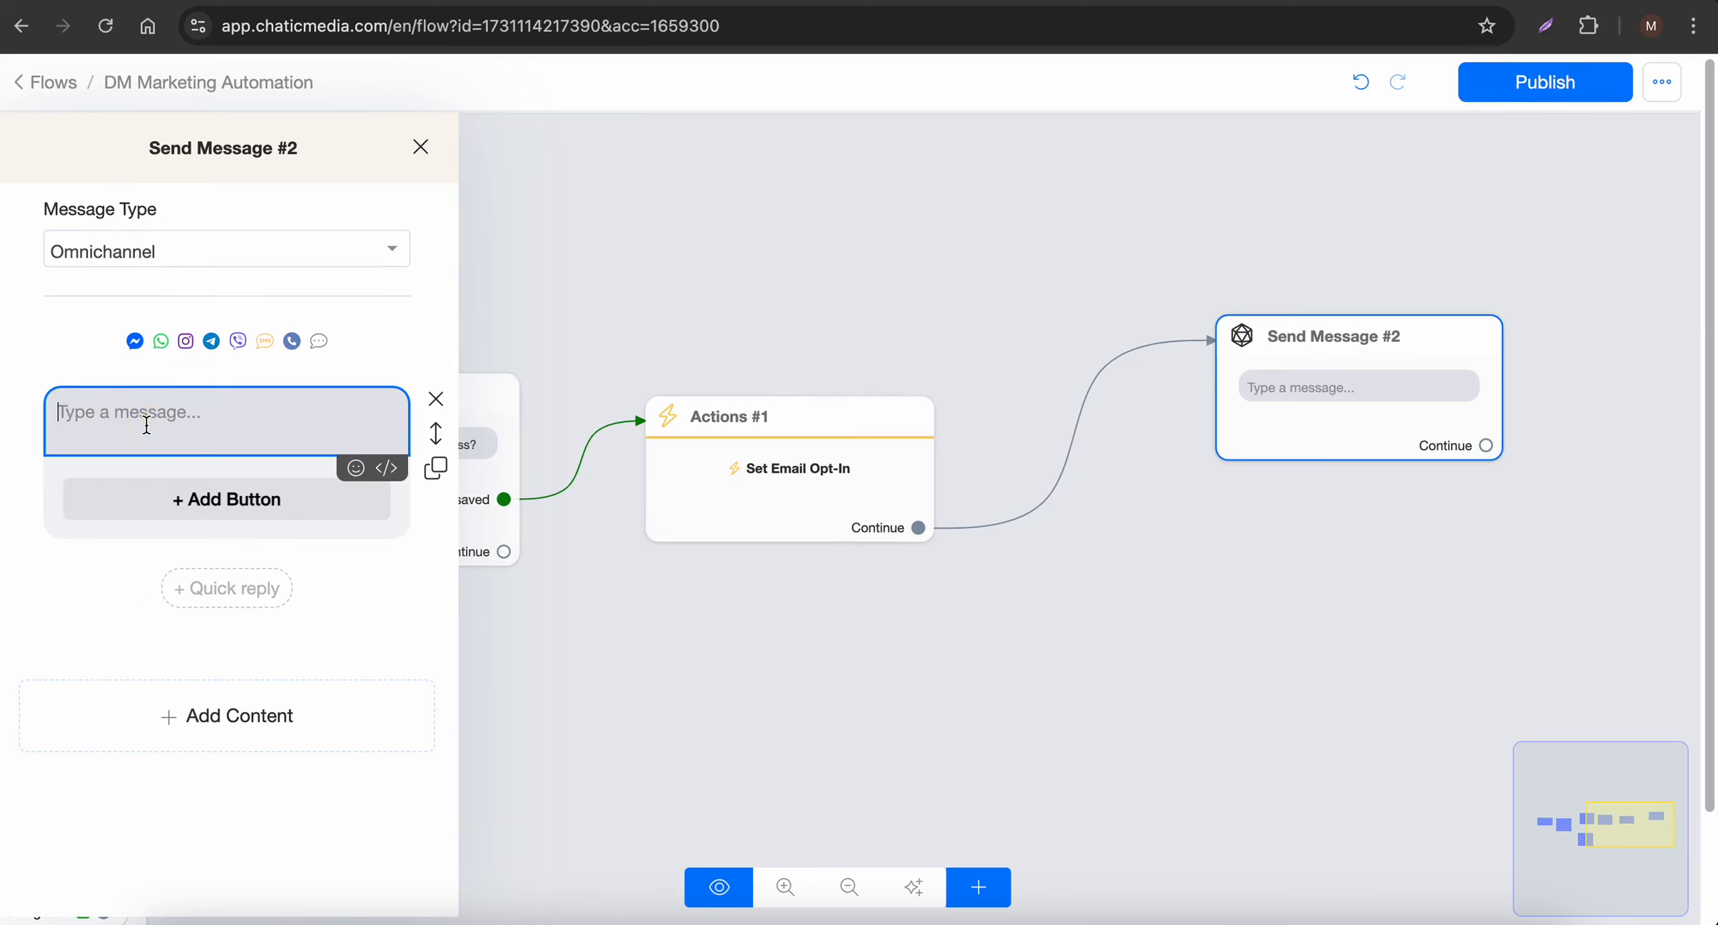
pyautogui.write('v')
pyautogui.press('BackSpace')
pyautogui.write('Thank you!')
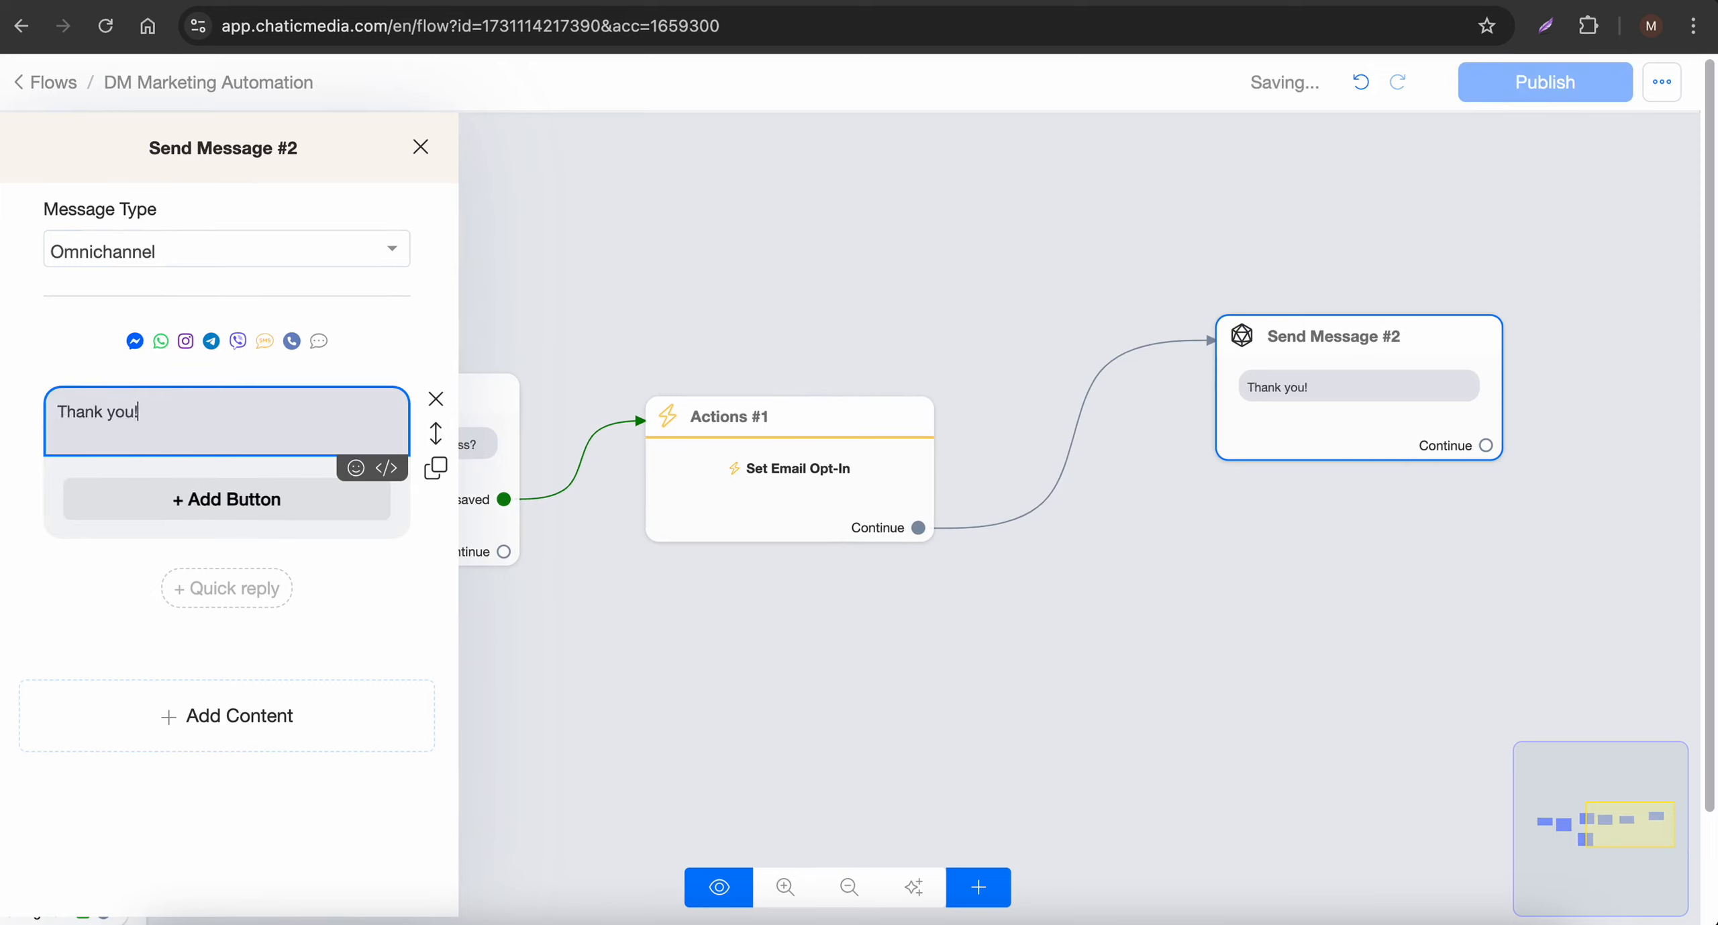
pyautogui.write(', {{')
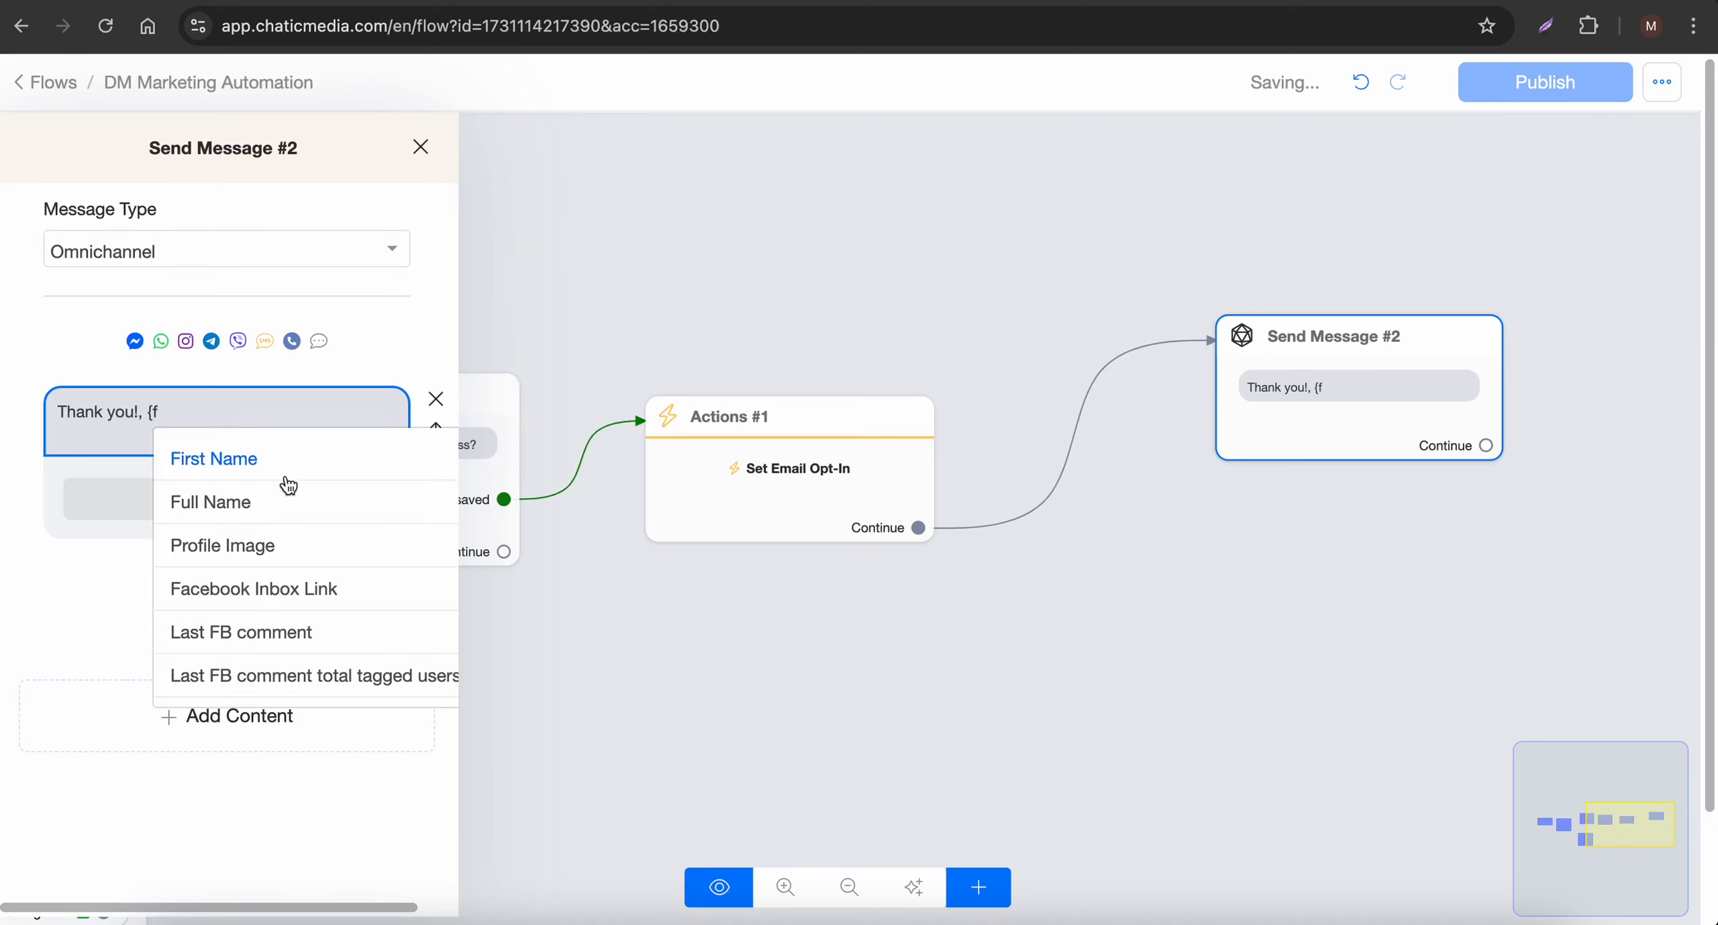
pyautogui.click(275, 463)
pyautogui.click(137, 411)
pyautogui.press('BackSpace')
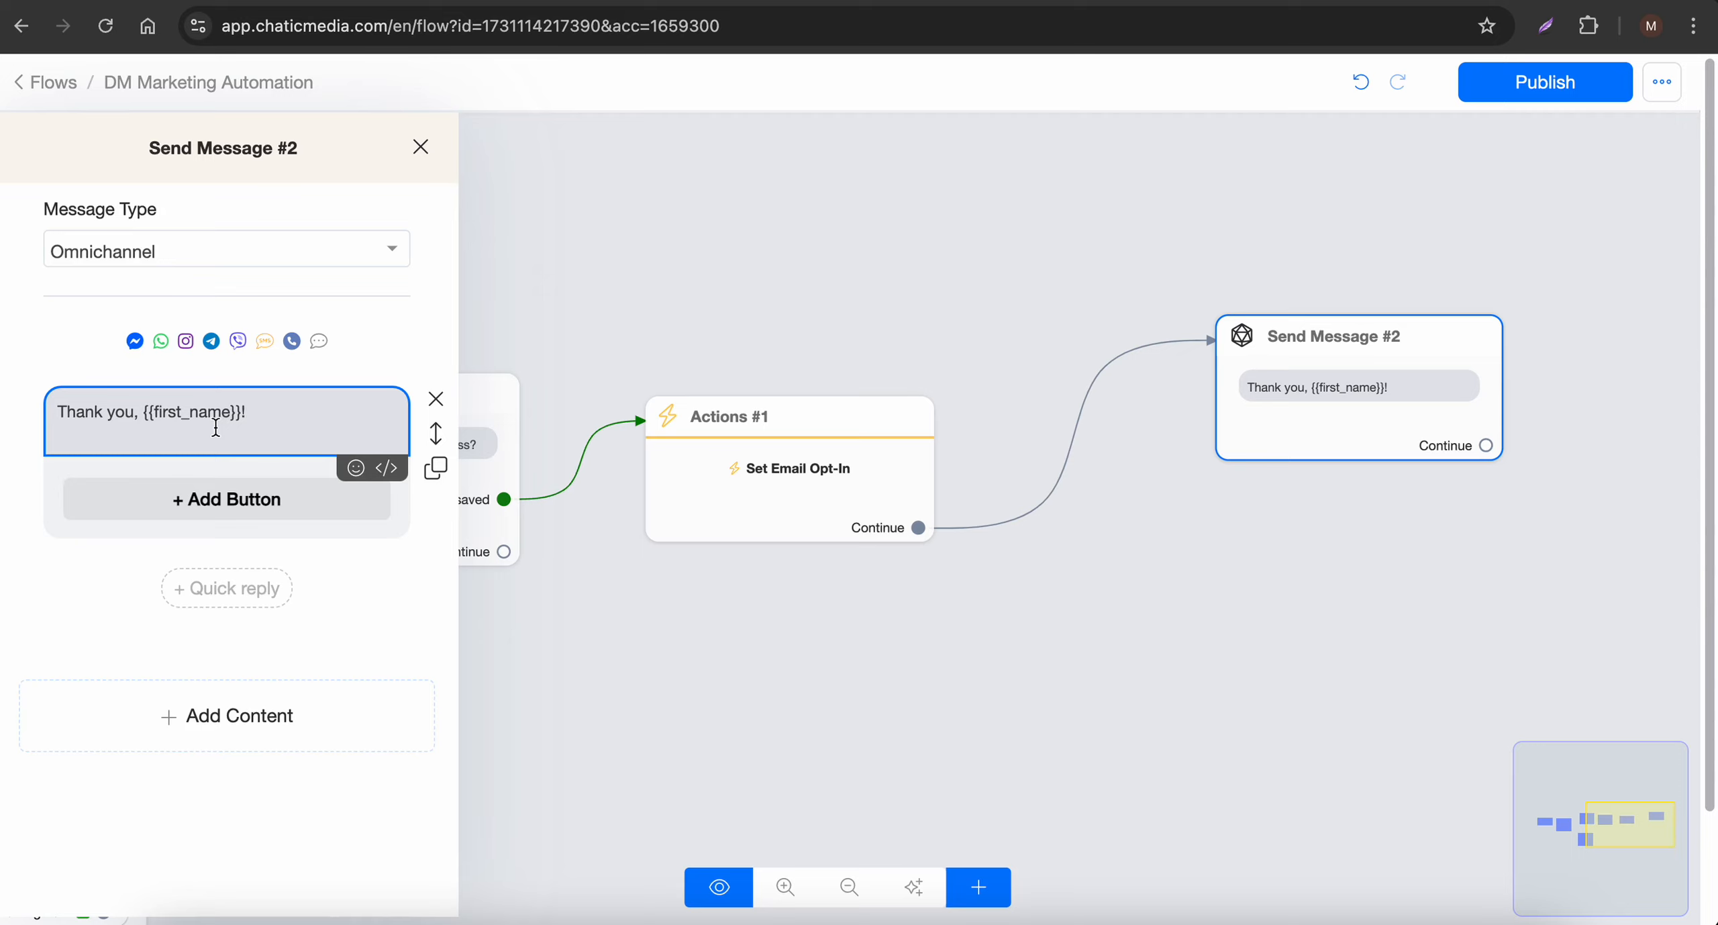
# Step: Add a second text to Send Message #2 reading "Click the button below to access your free resource 👇"
pyautogui.click(211, 725)
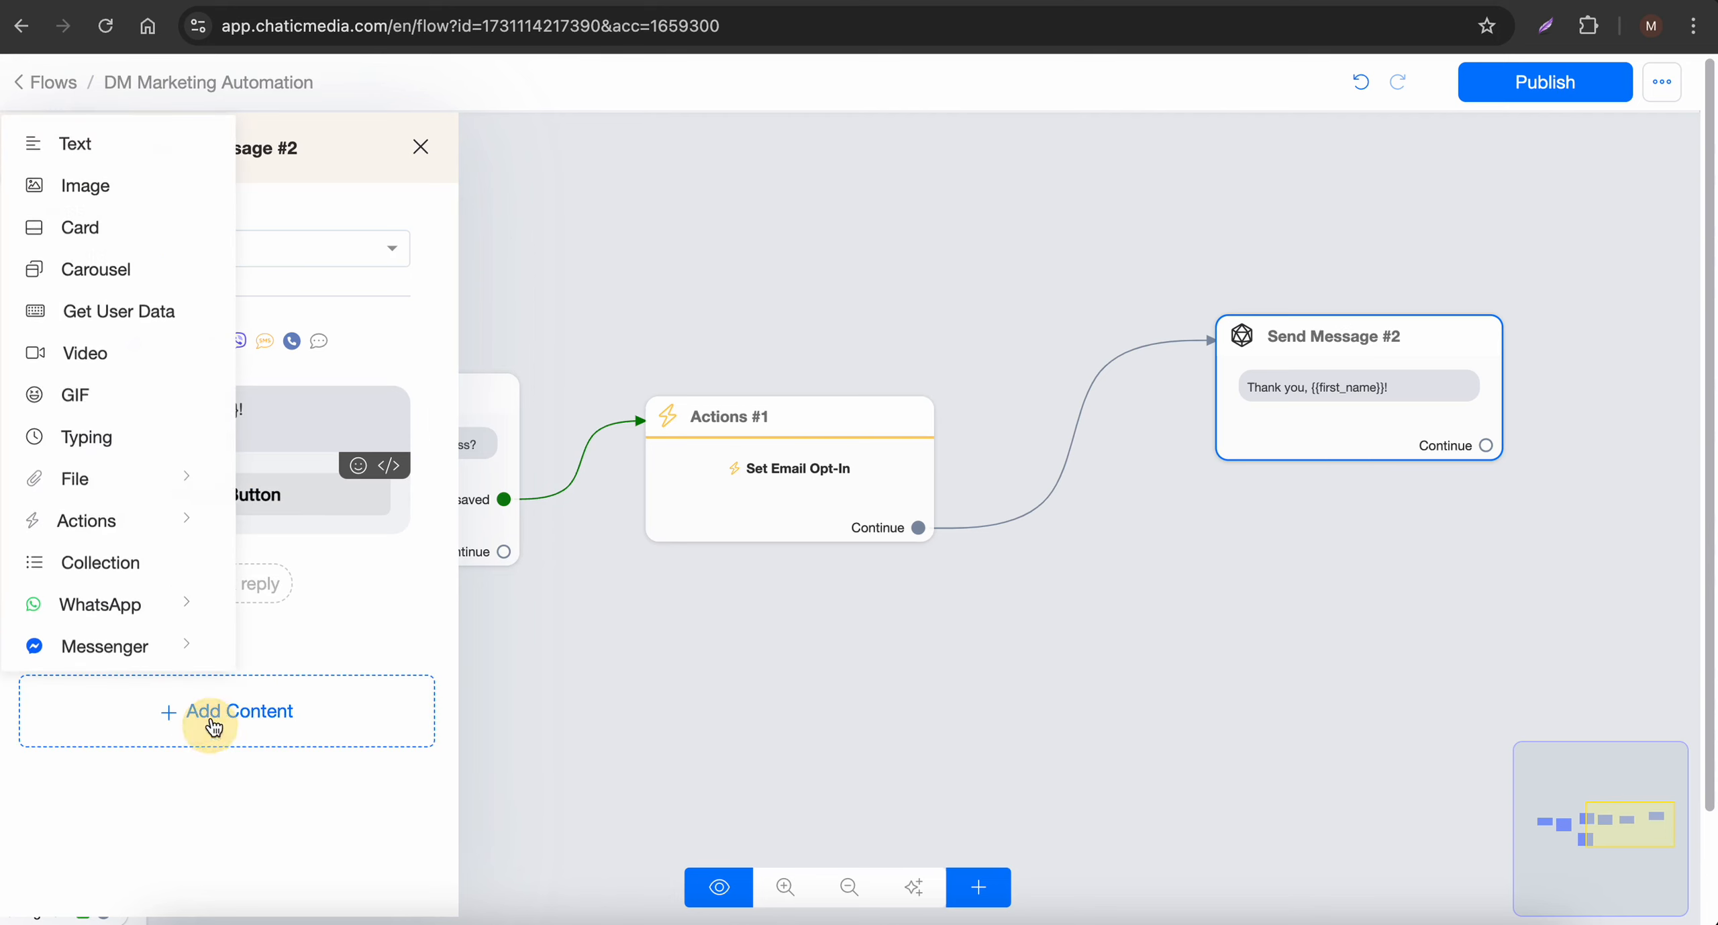
pyautogui.click(77, 146)
pyautogui.click(137, 599)
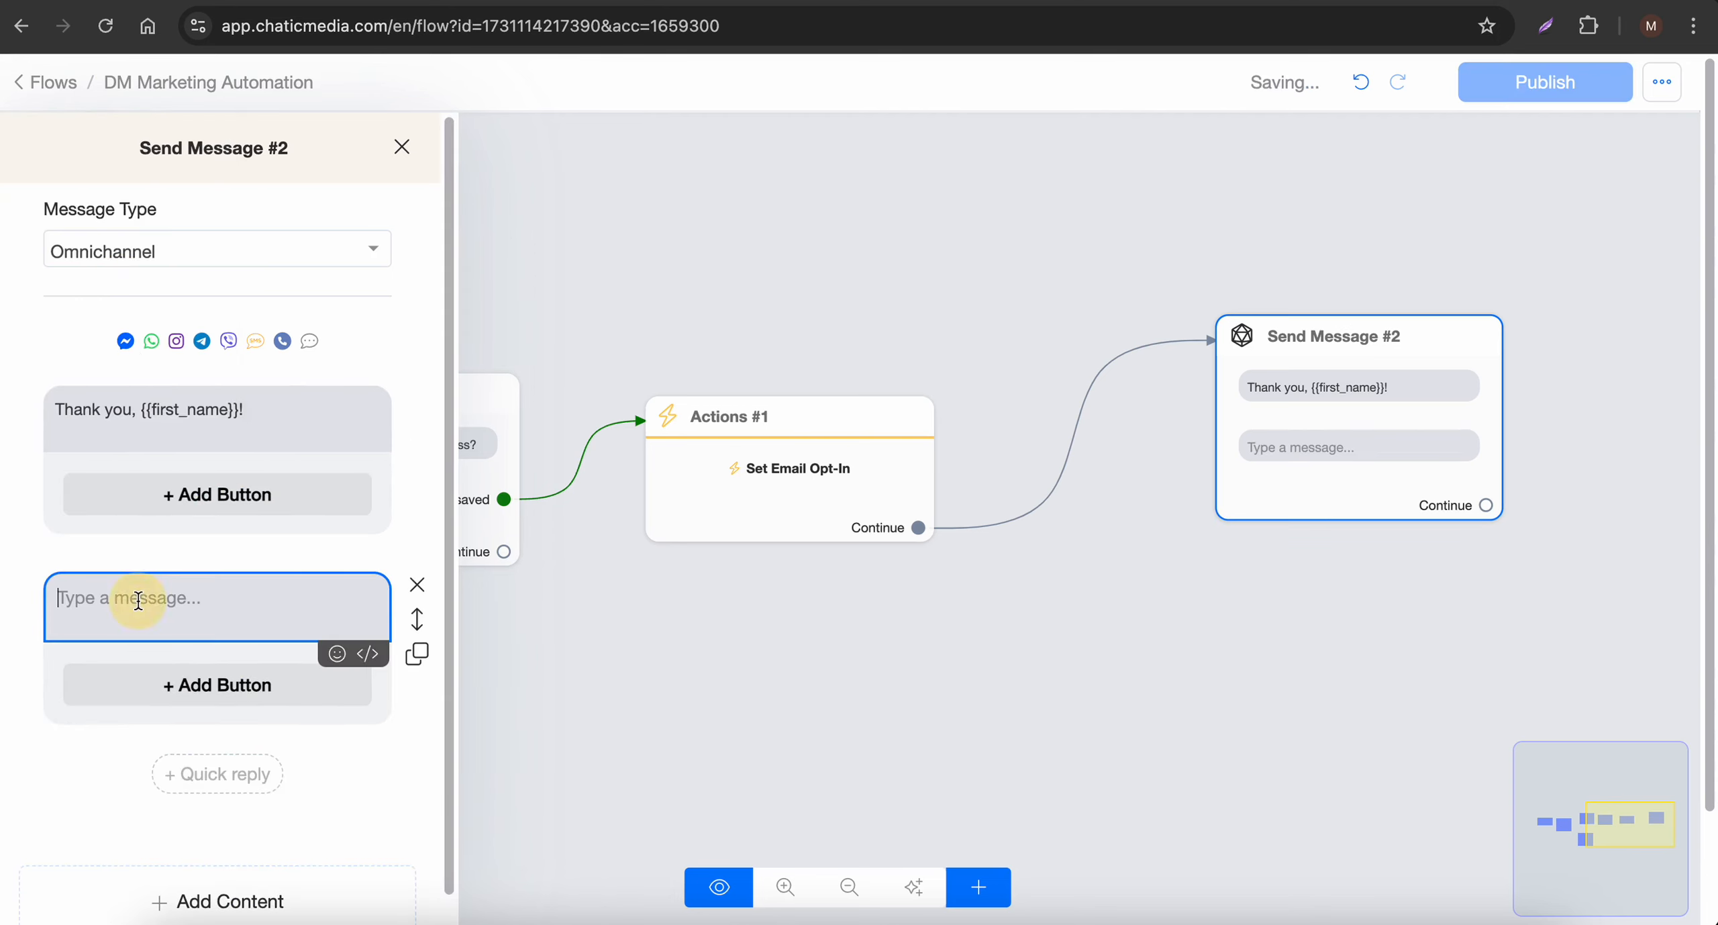
pyautogui.write('Click the')
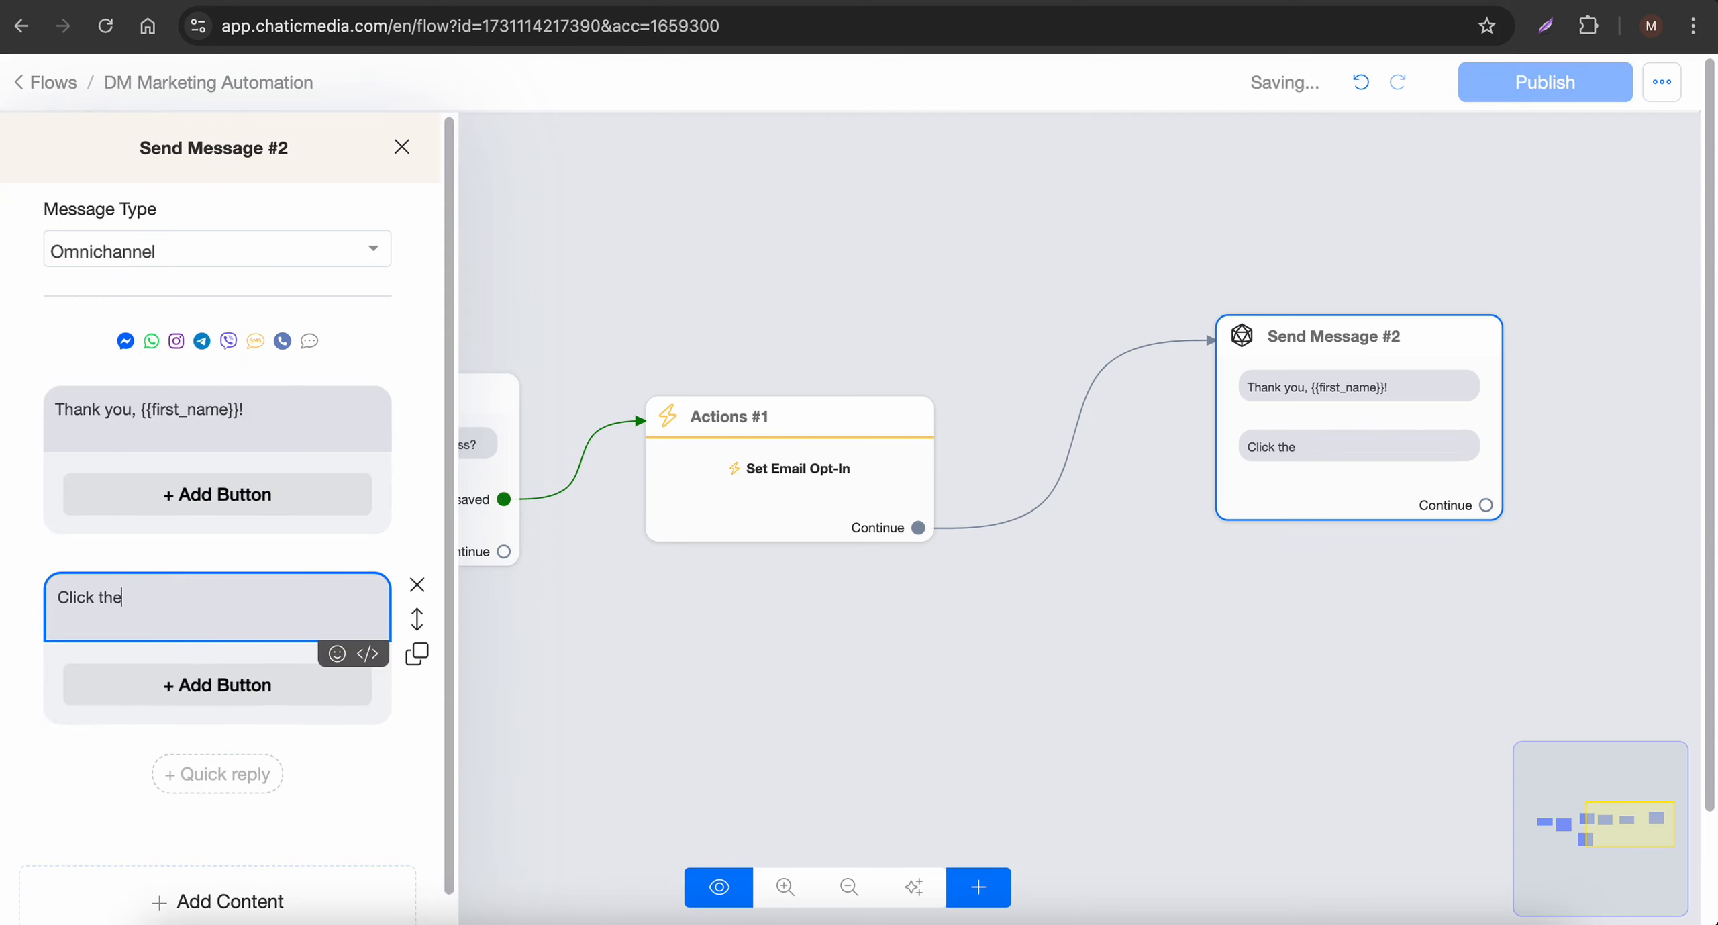
pyautogui.write(' button below to')
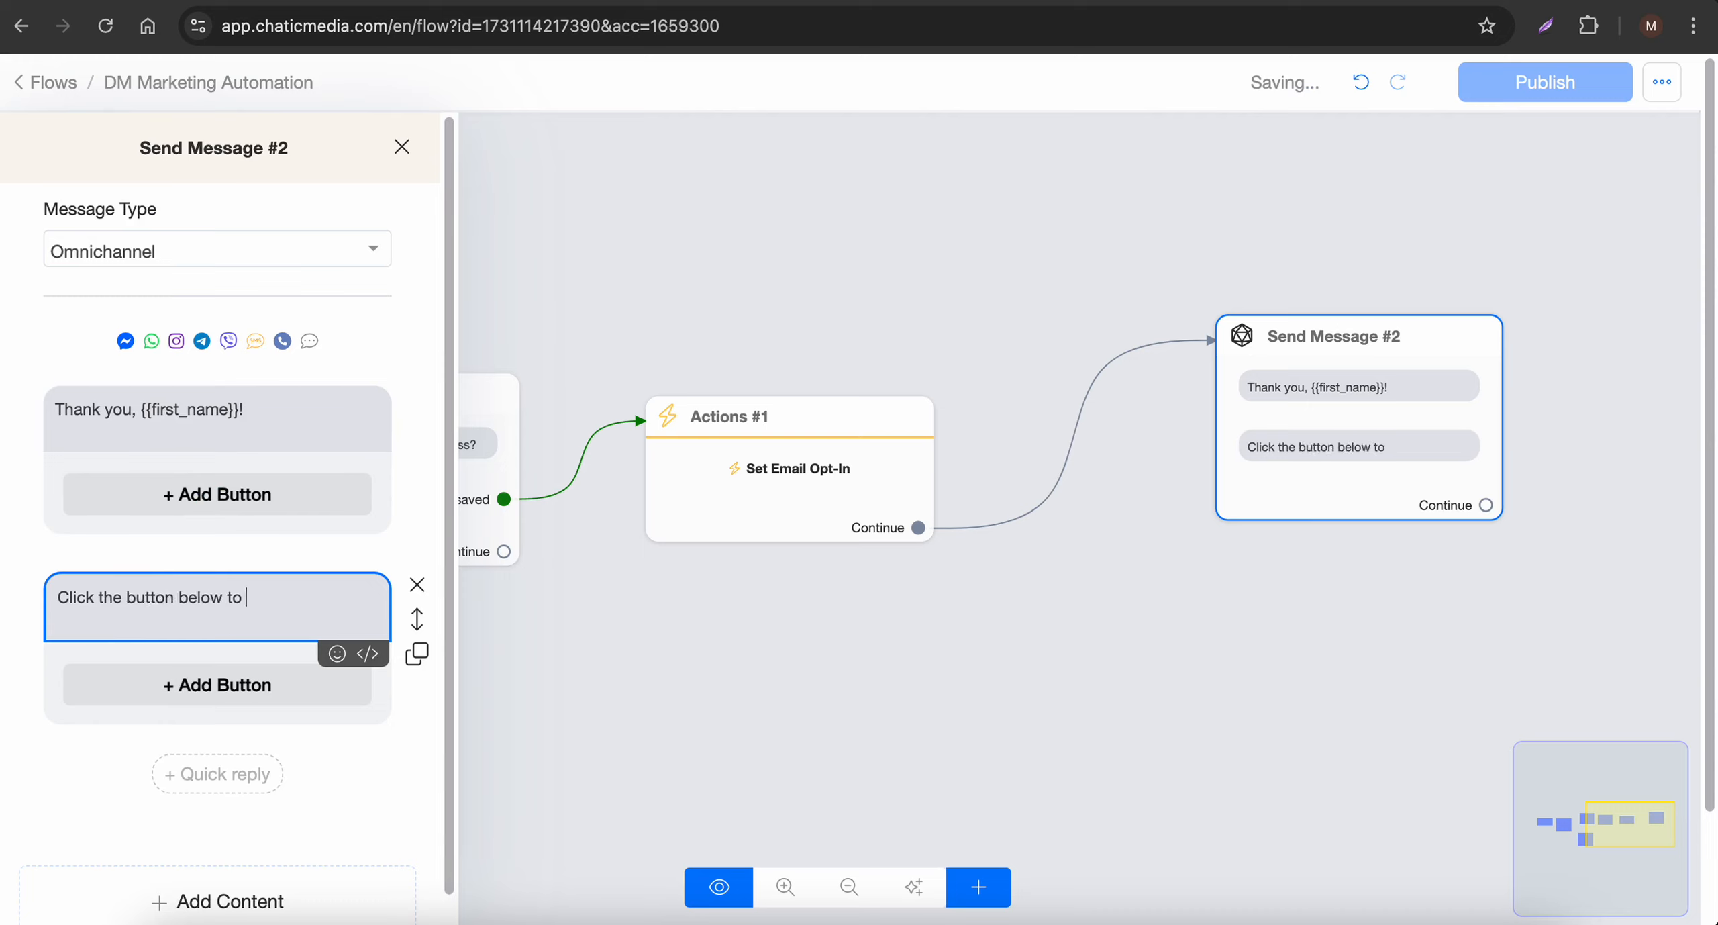
pyautogui.write(' access your free resiu')
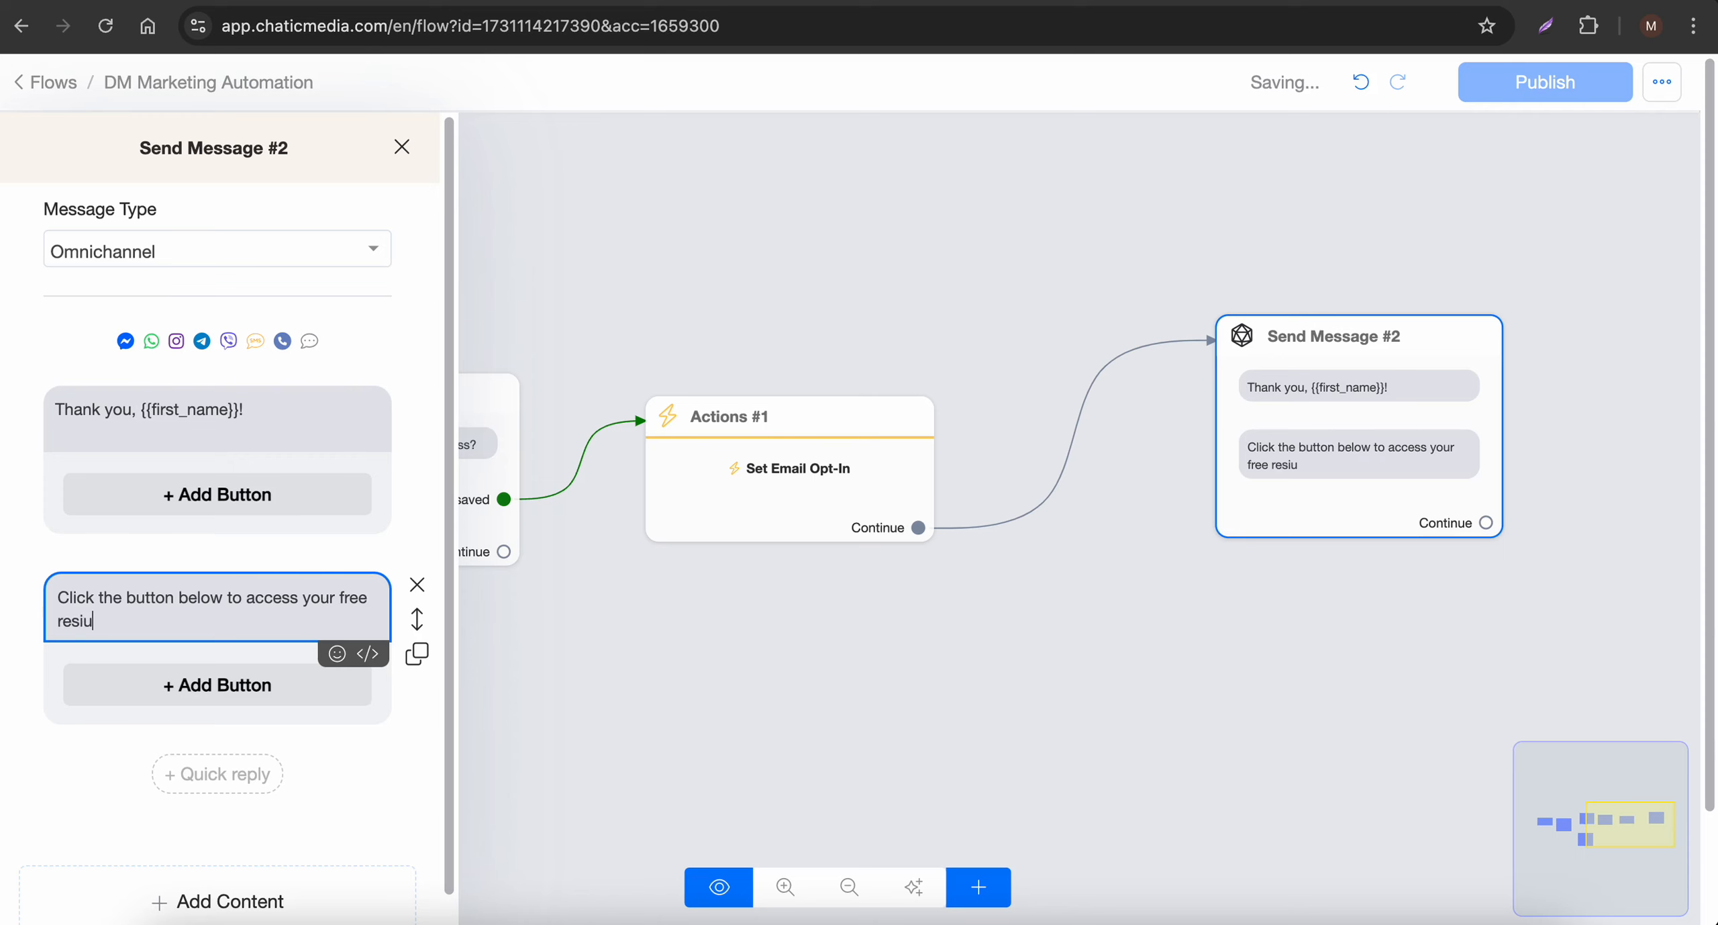
pyautogui.write('ource')
pyautogui.click(337, 653)
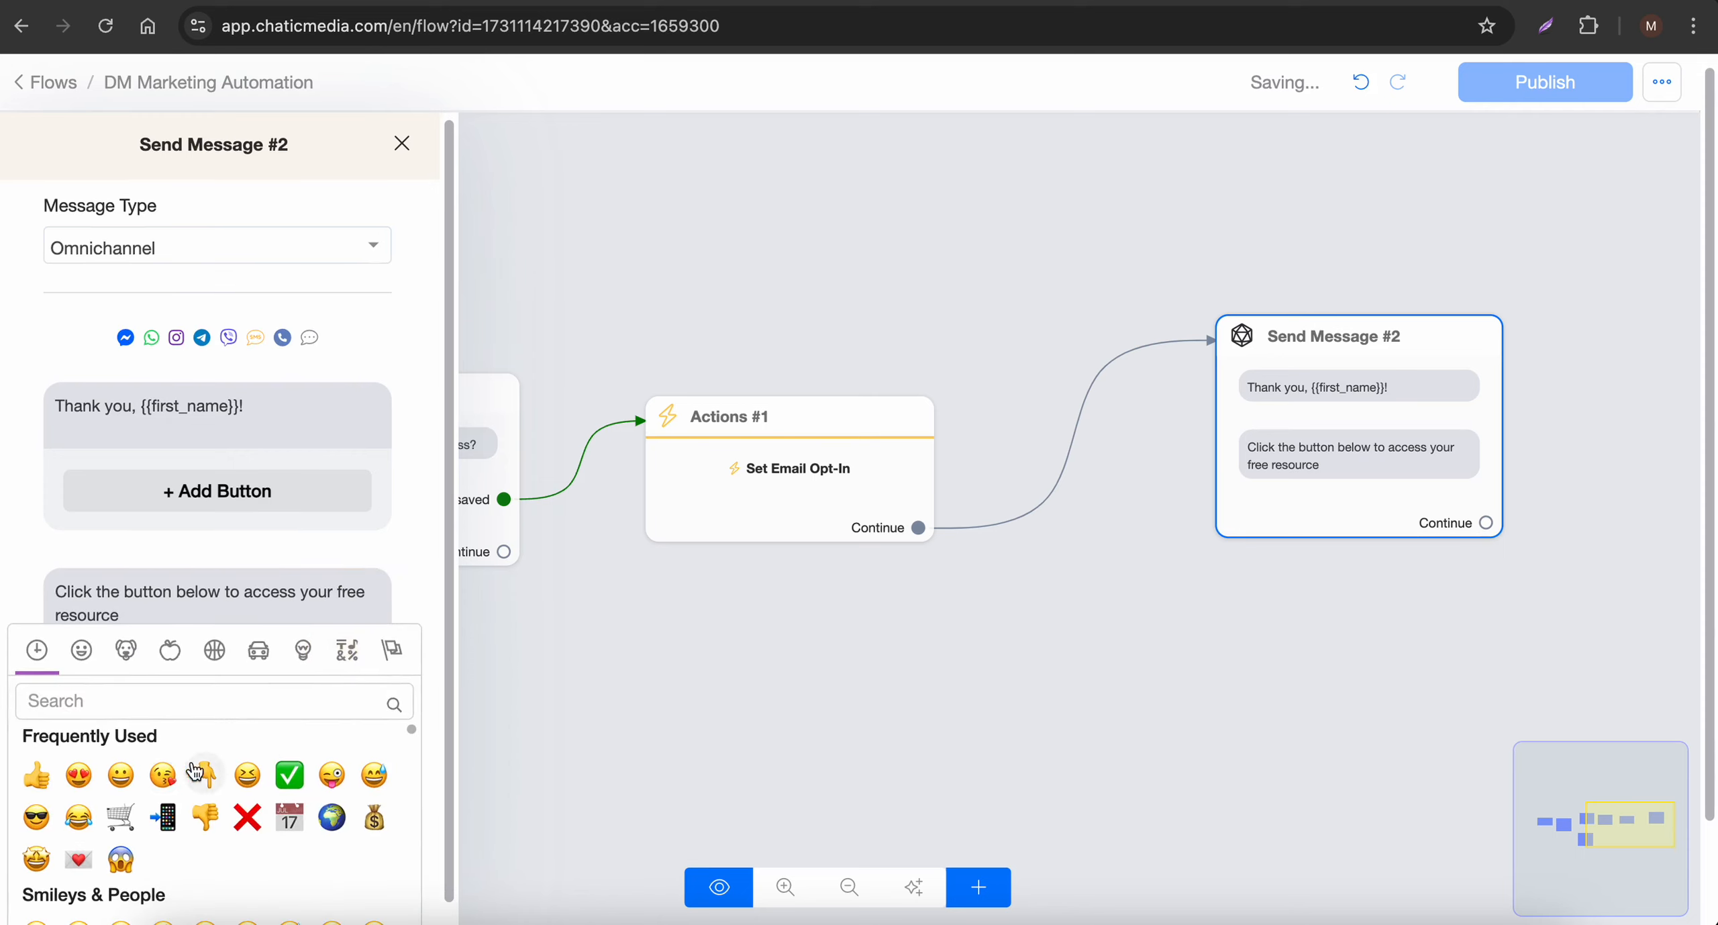
pyautogui.click(164, 775)
pyautogui.click(191, 603)
# Step: Add a "Free Resource" button to the second text that opens the website chaticmedia.com, and save it
pyautogui.click(191, 678)
pyautogui.click(202, 677)
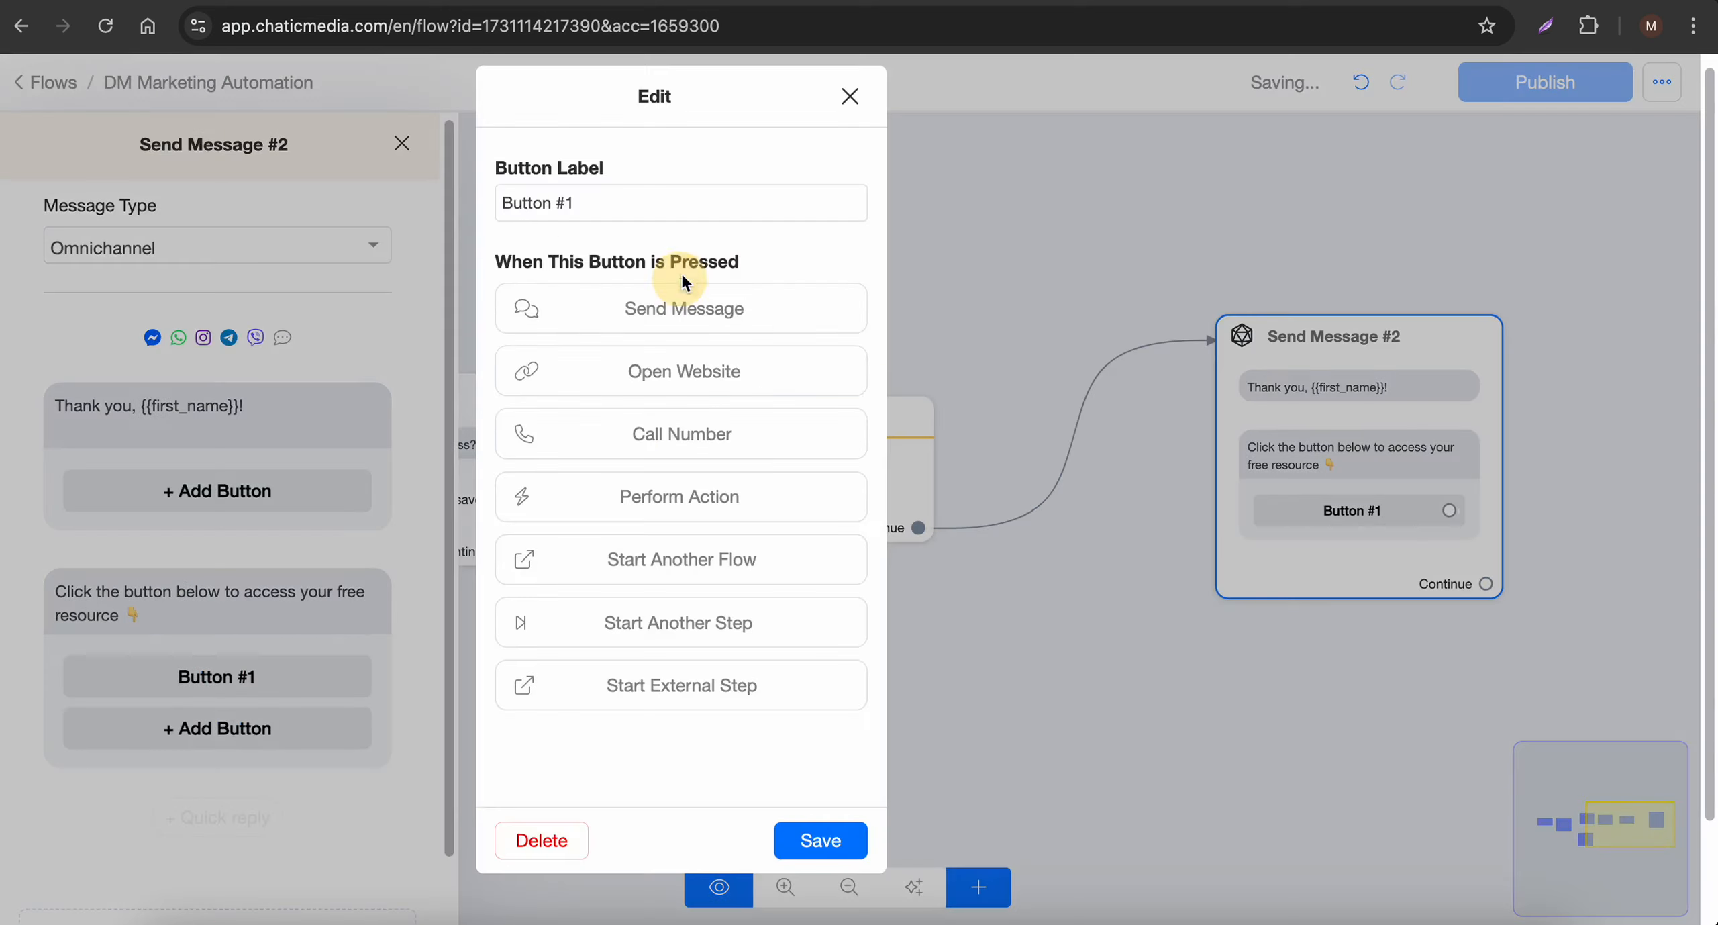
pyautogui.click(629, 213)
pyautogui.write('Free')
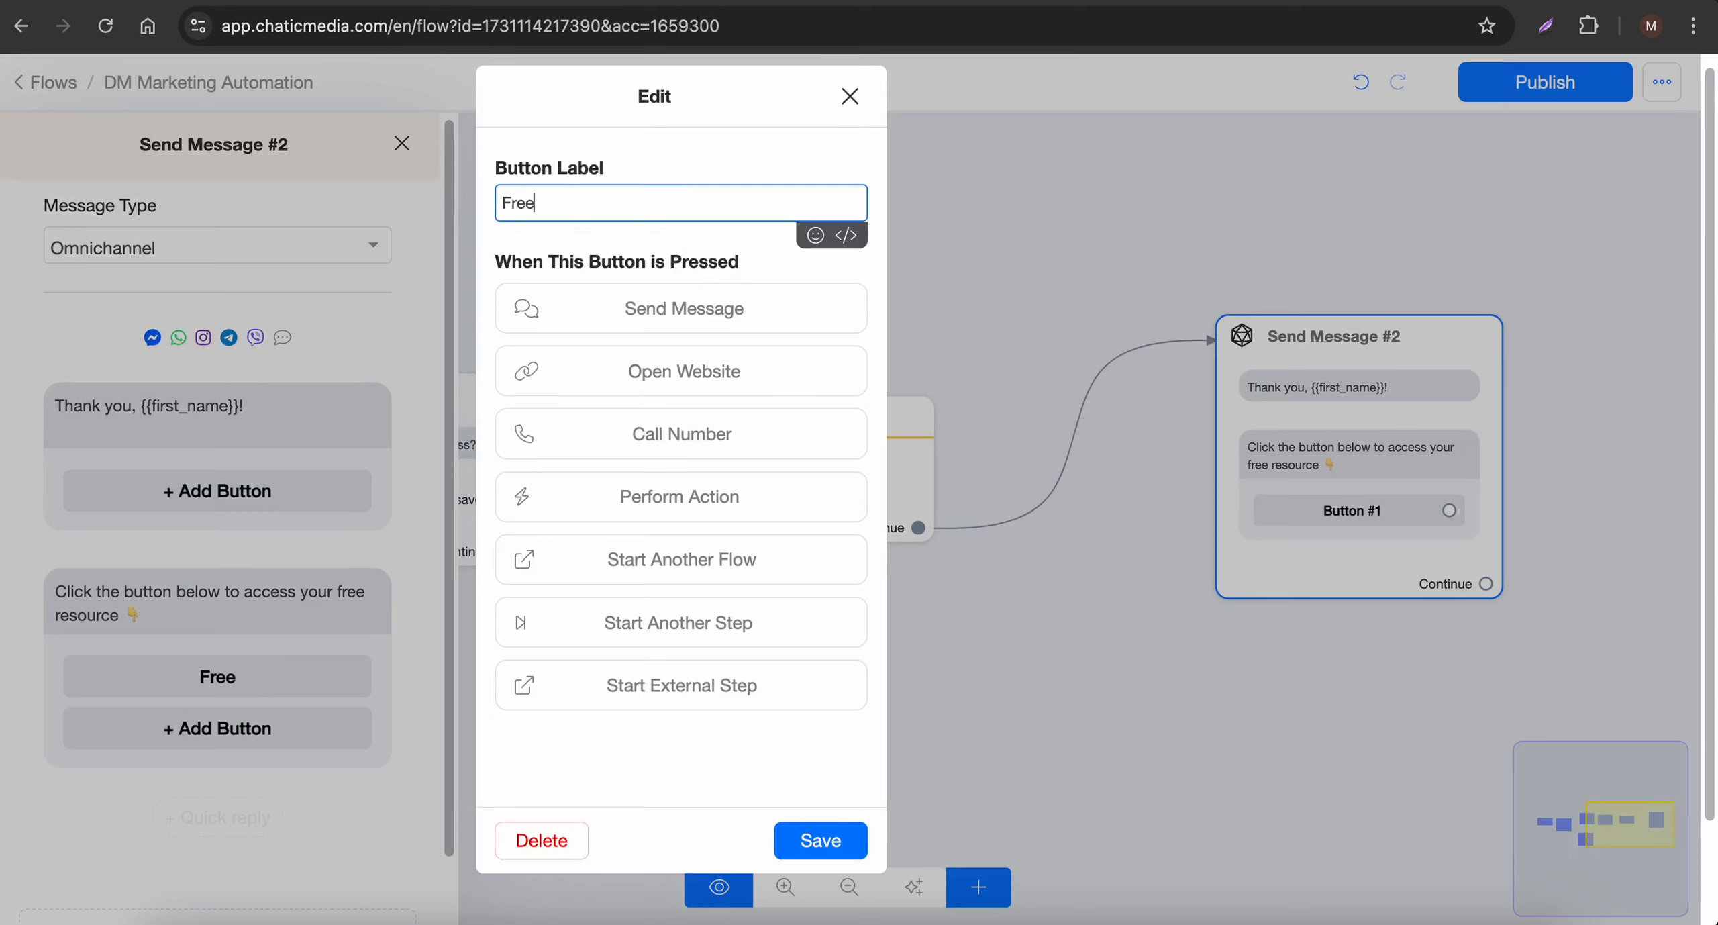
pyautogui.write(' Resource')
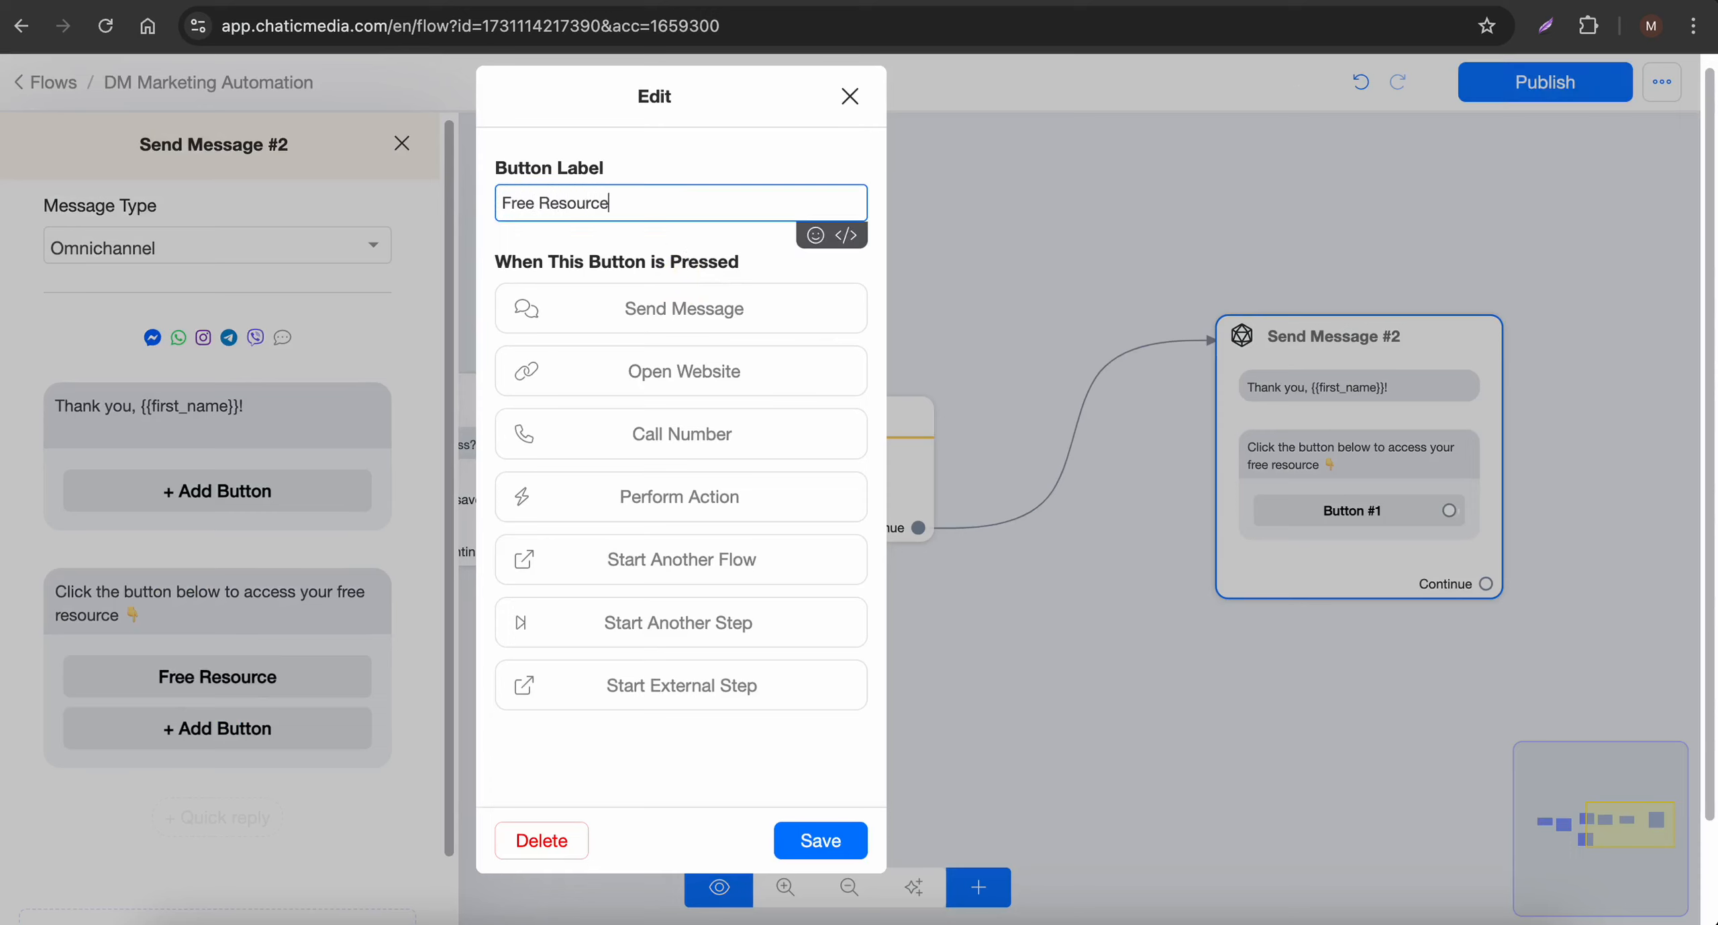
pyautogui.click(653, 385)
pyautogui.click(528, 393)
pyautogui.write('c')
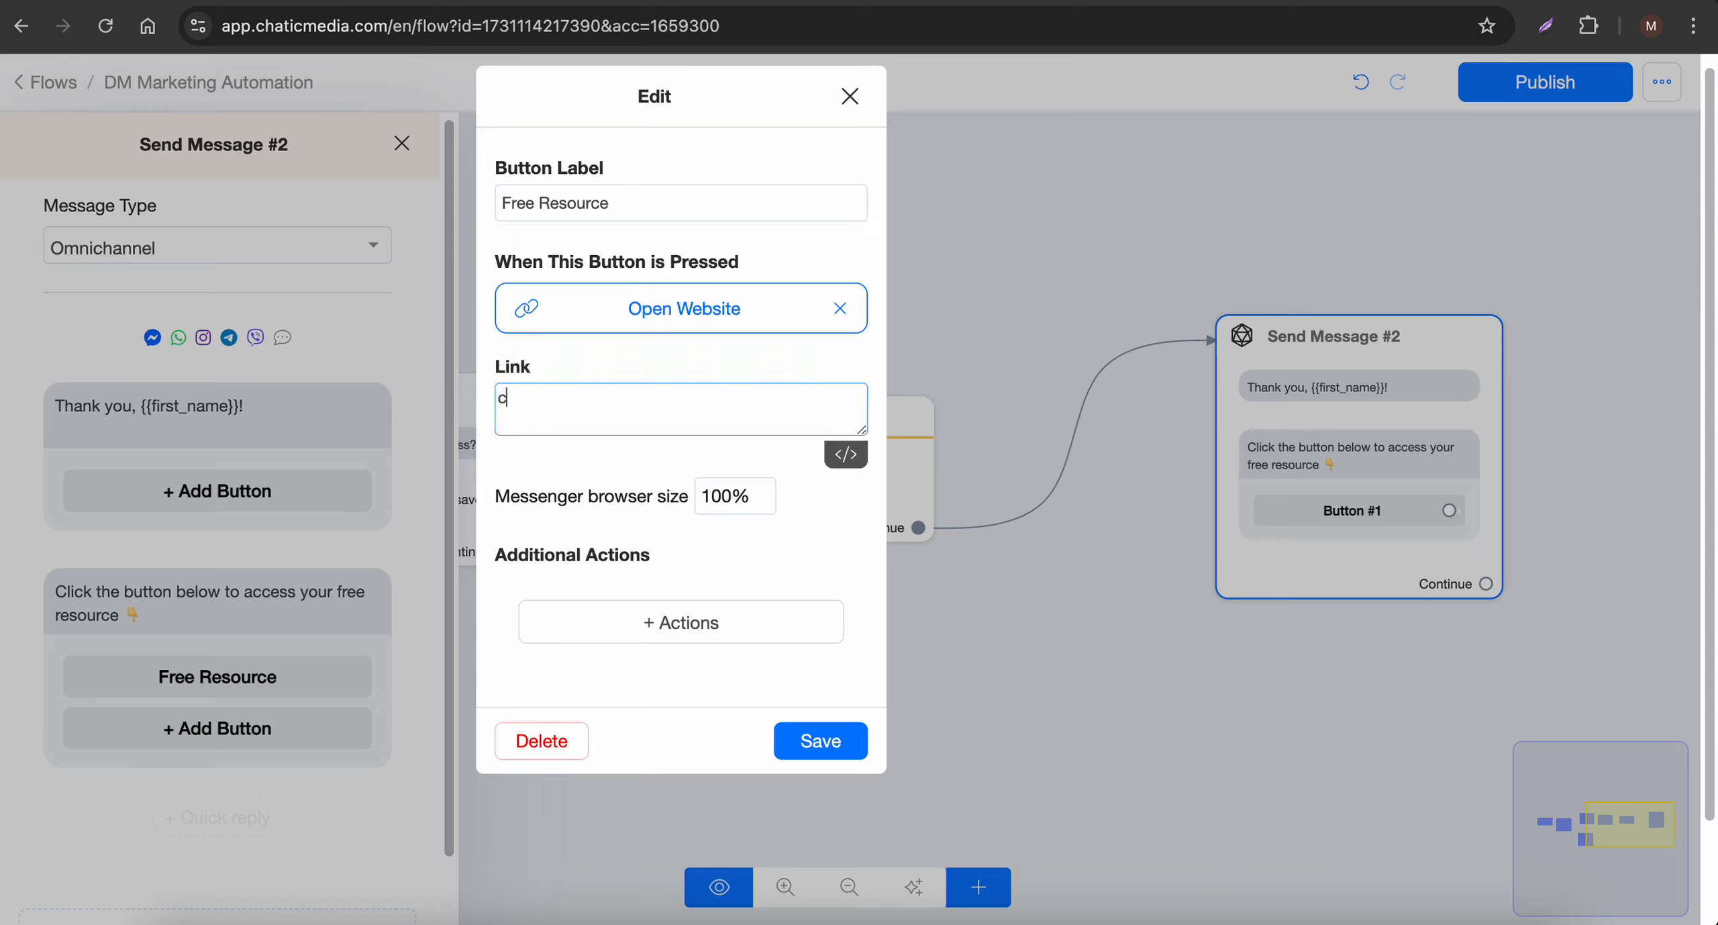
pyautogui.write('haticmedia.com')
pyautogui.hotkey('ctrl', 'a')
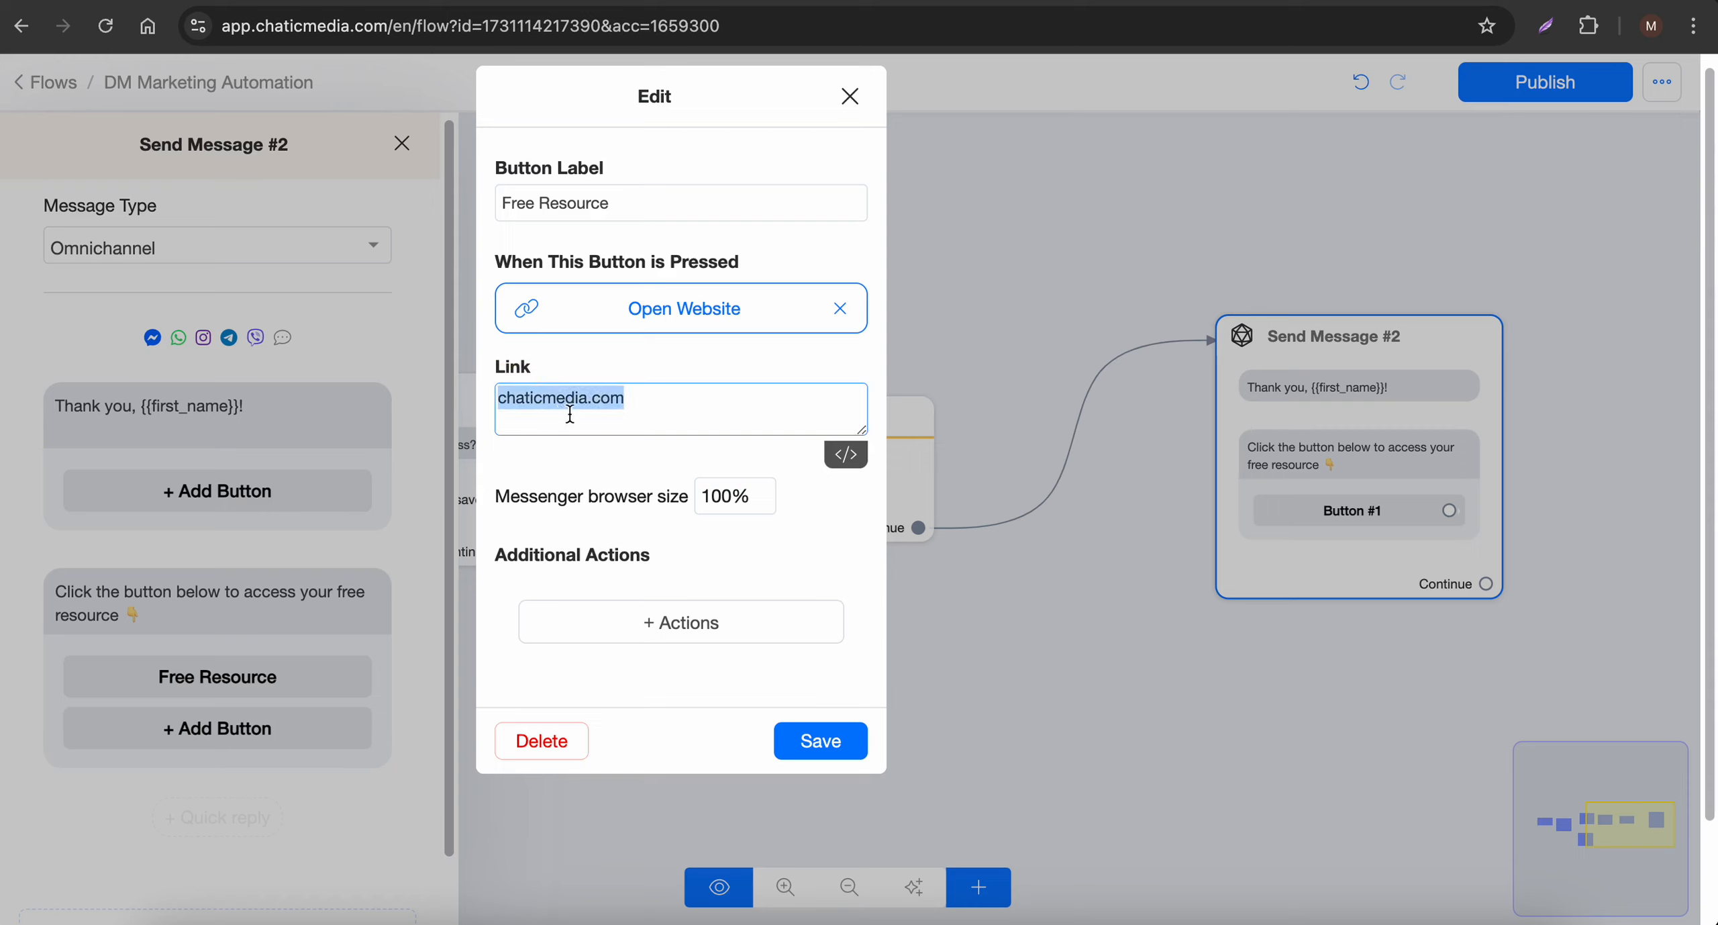
pyautogui.click(816, 740)
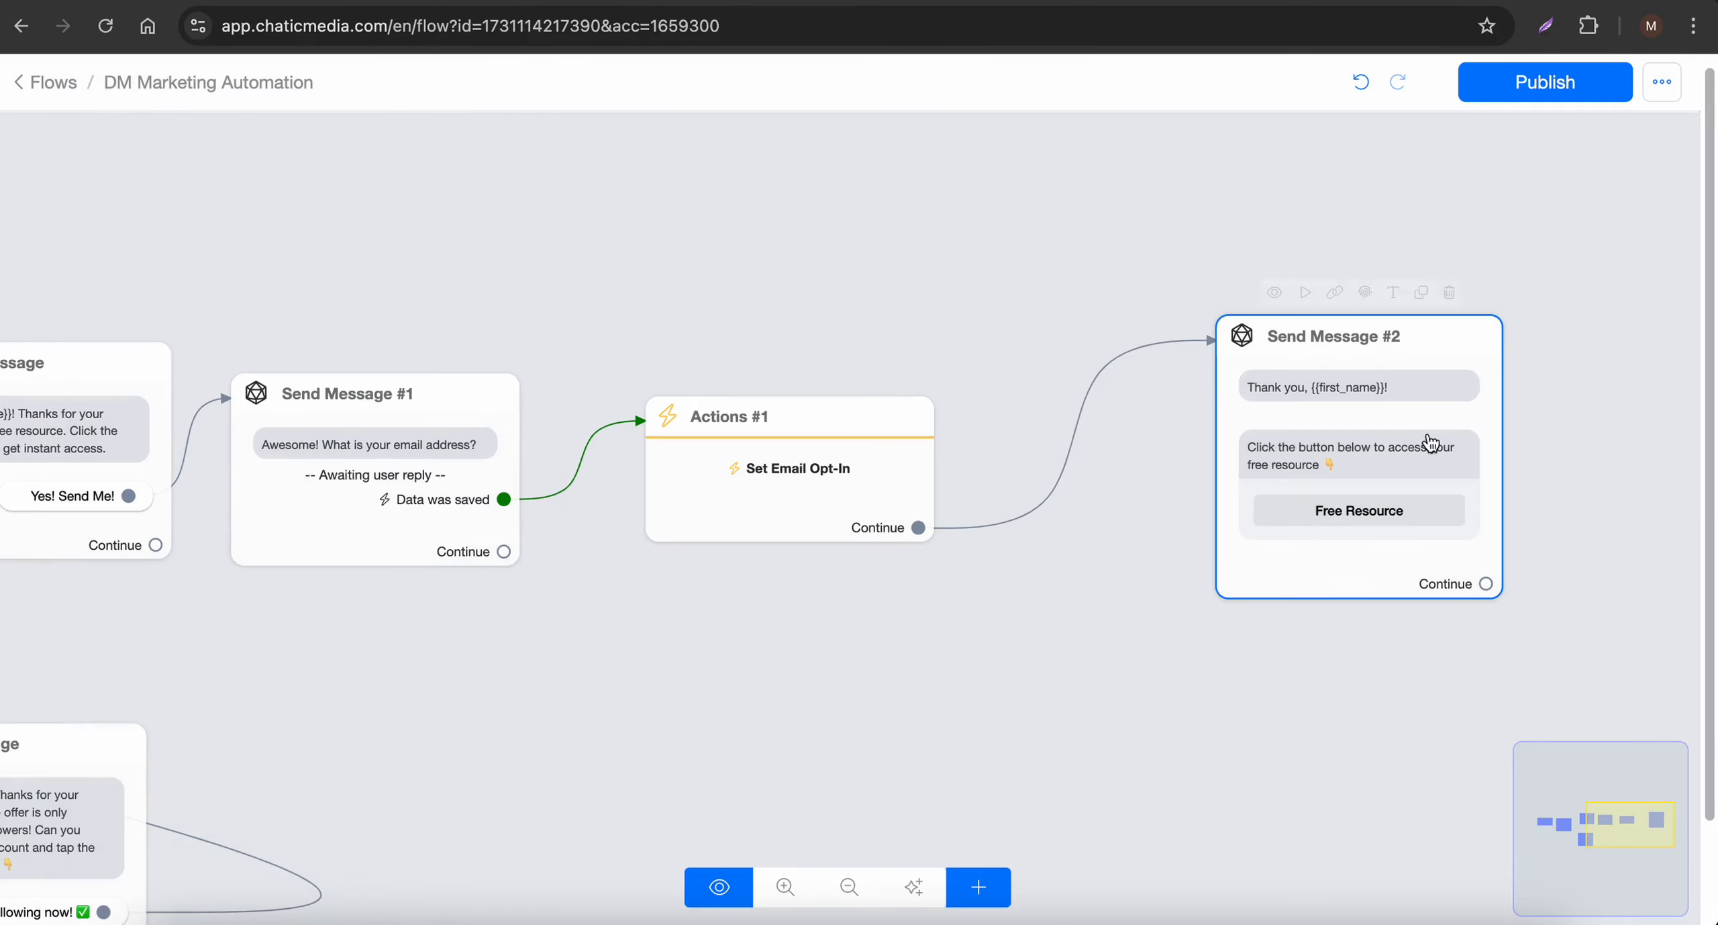
# Step: Move the Send Message #2 block closer to the Set Email Opt-In block
pyautogui.scroll(3, 1418, 510)
pyautogui.scroll(2, 1418, 510)
pyautogui.moveTo(1220, 468); pyautogui.dragTo(970, 472)
pyautogui.scroll(-3, 775, 434)
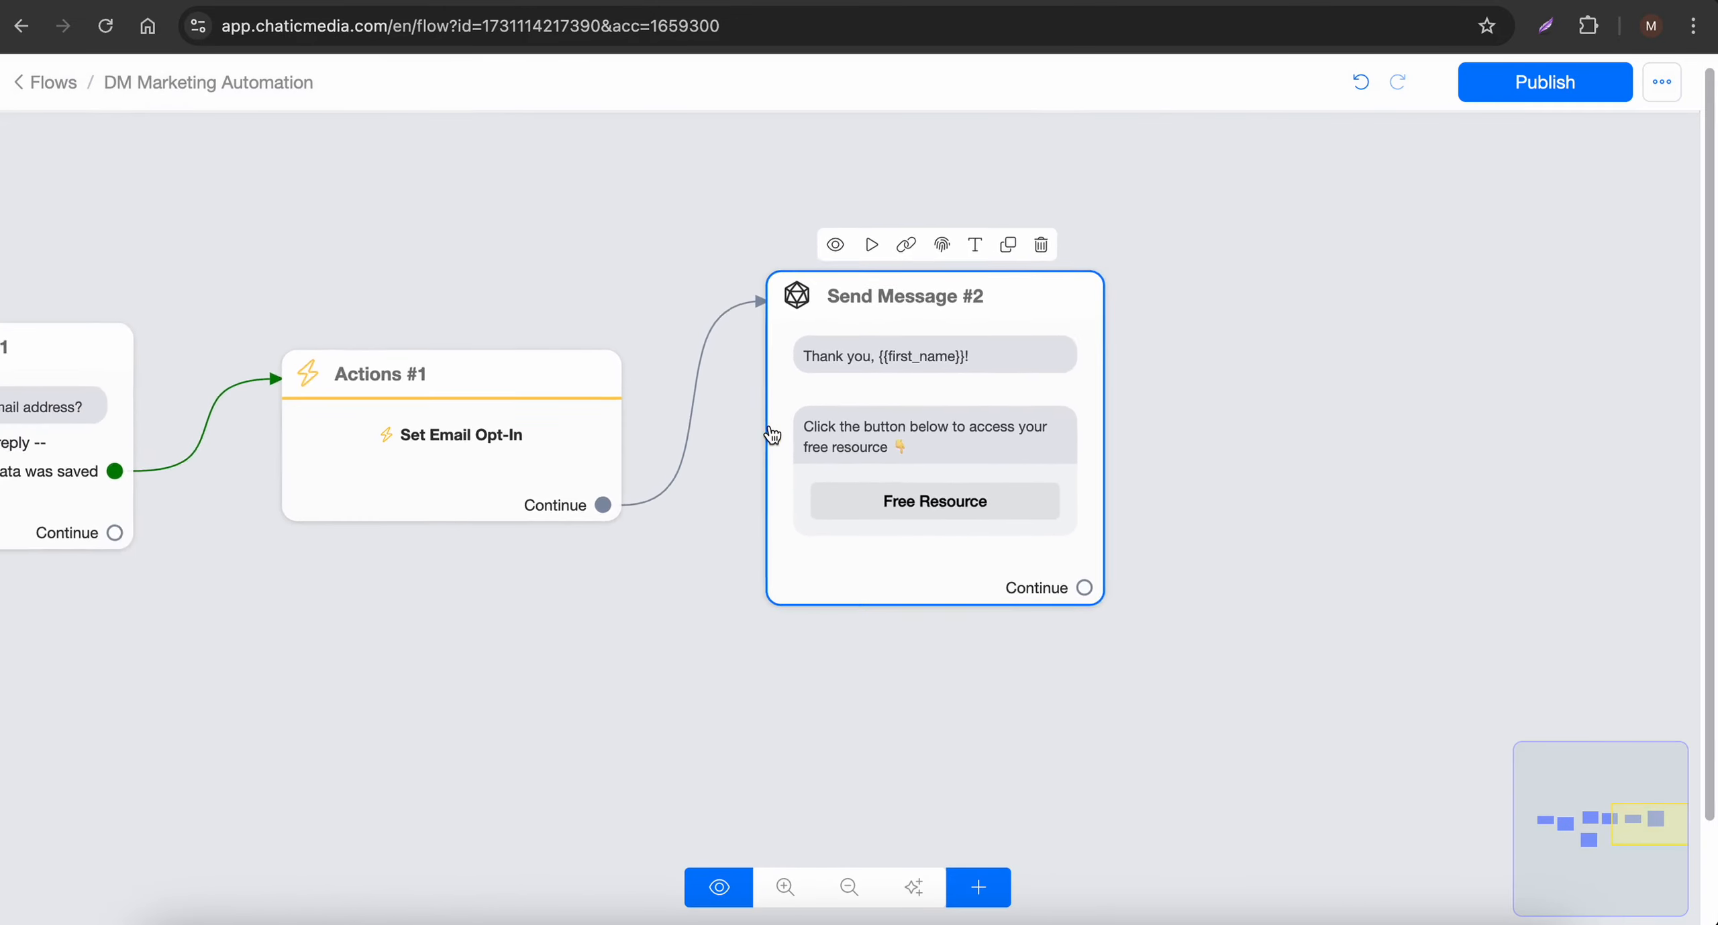
pyautogui.scroll(-2, 772, 435)
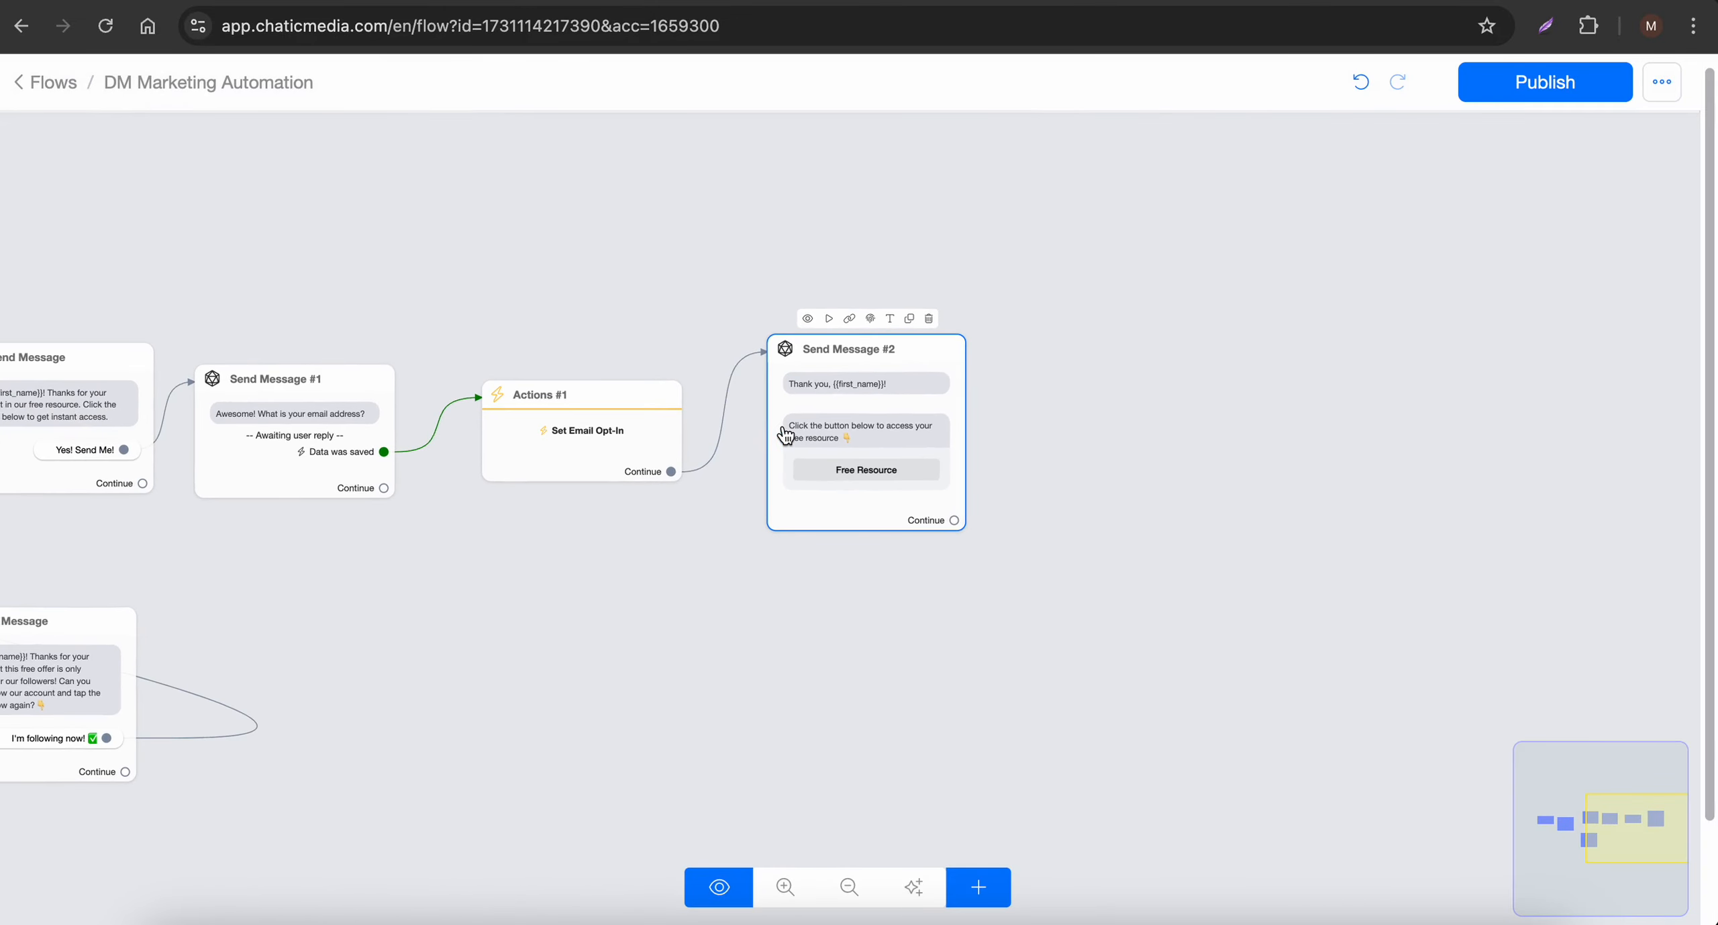
# Step: Add a Send Email block beside Send Message #2 and connect that message's Continue output to it
pyautogui.click(978, 889)
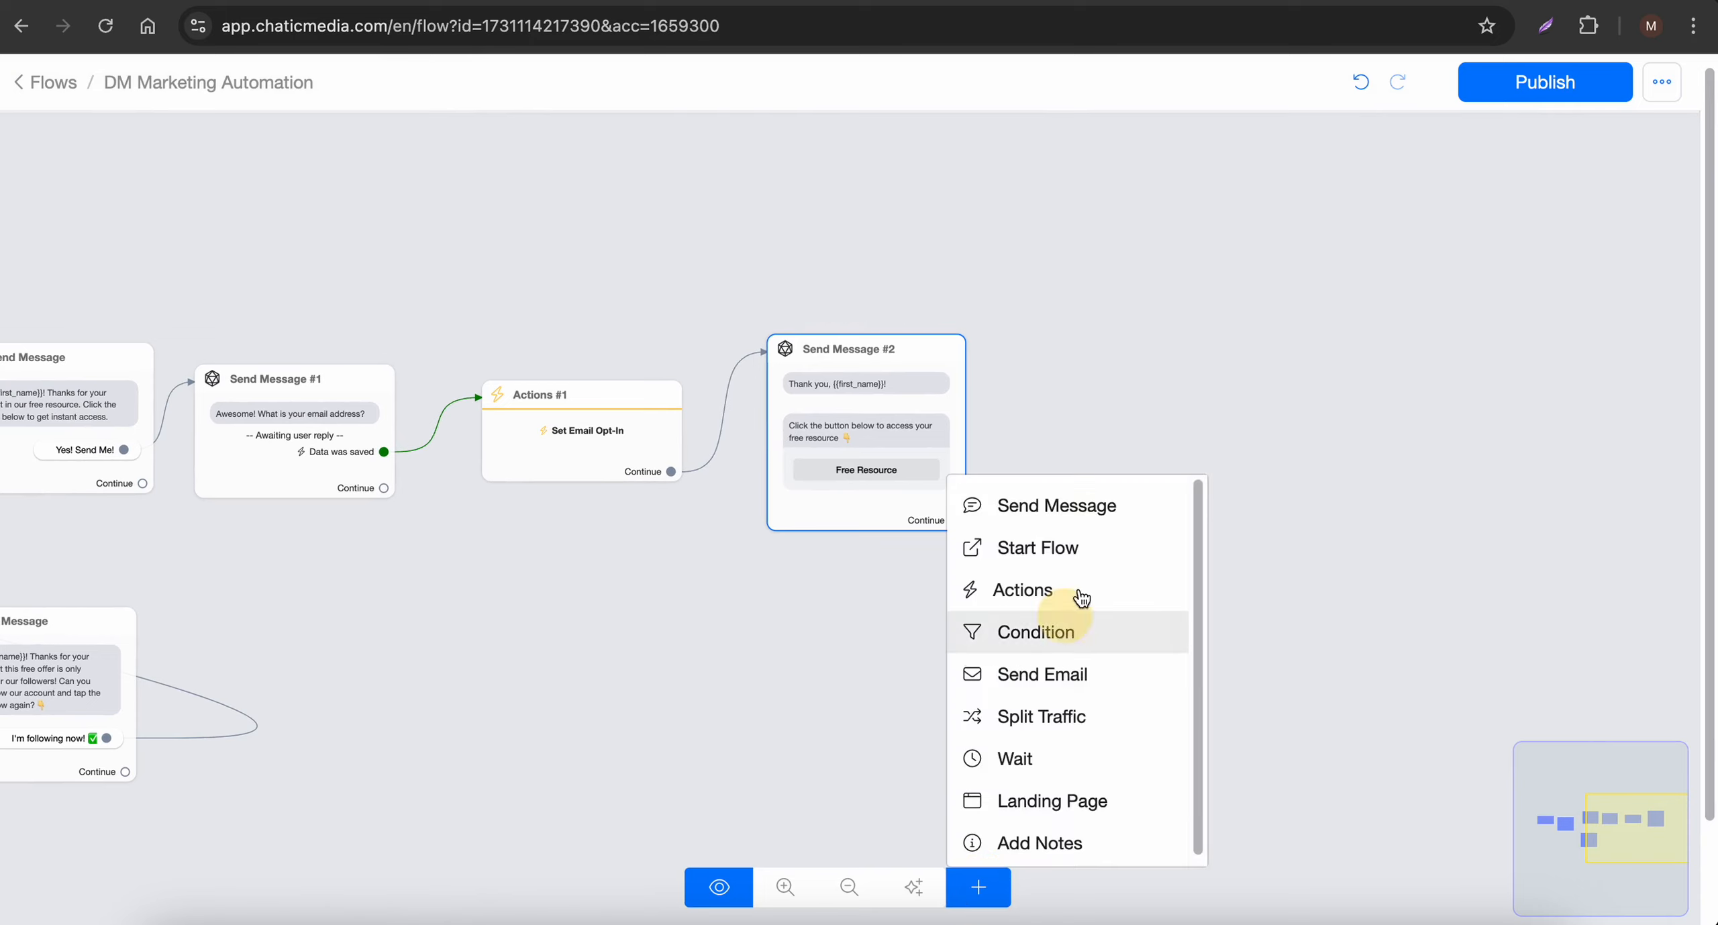
pyautogui.click(1040, 677)
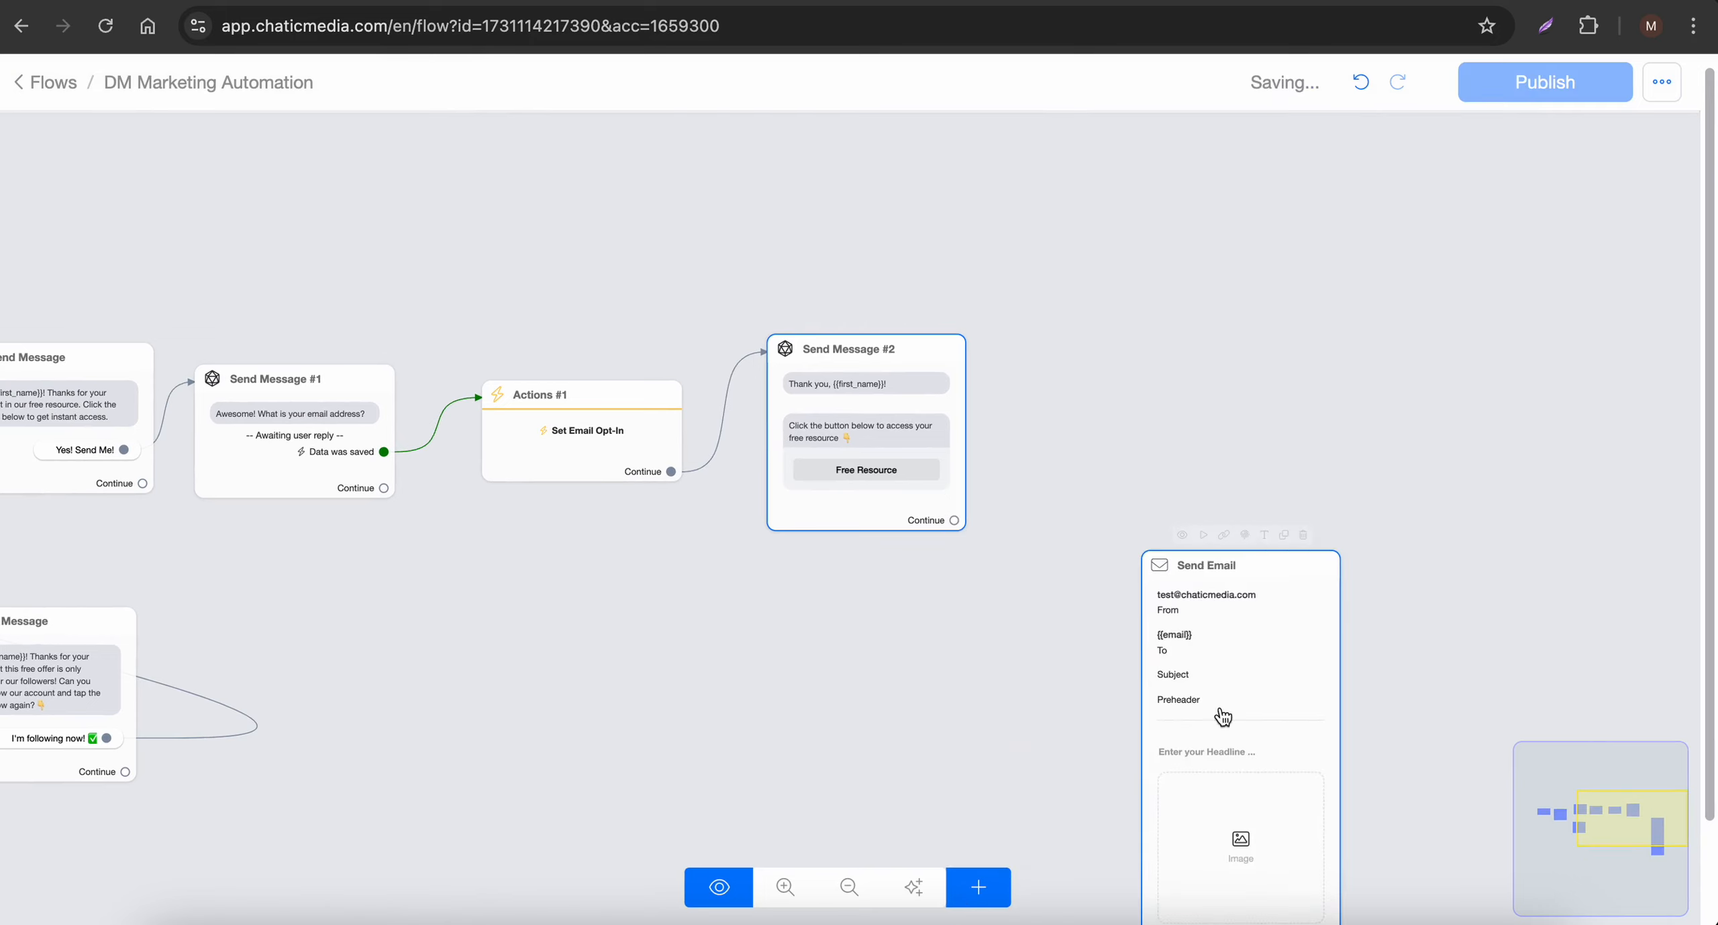
pyautogui.moveTo(1220, 714); pyautogui.dragTo(1164, 393)
pyautogui.moveTo(954, 519); pyautogui.dragTo(1167, 352)
# Step: Set both the subject and the preheader of the Send Email block to "Chatic Media: Free Resource"
pyautogui.click(1168, 347)
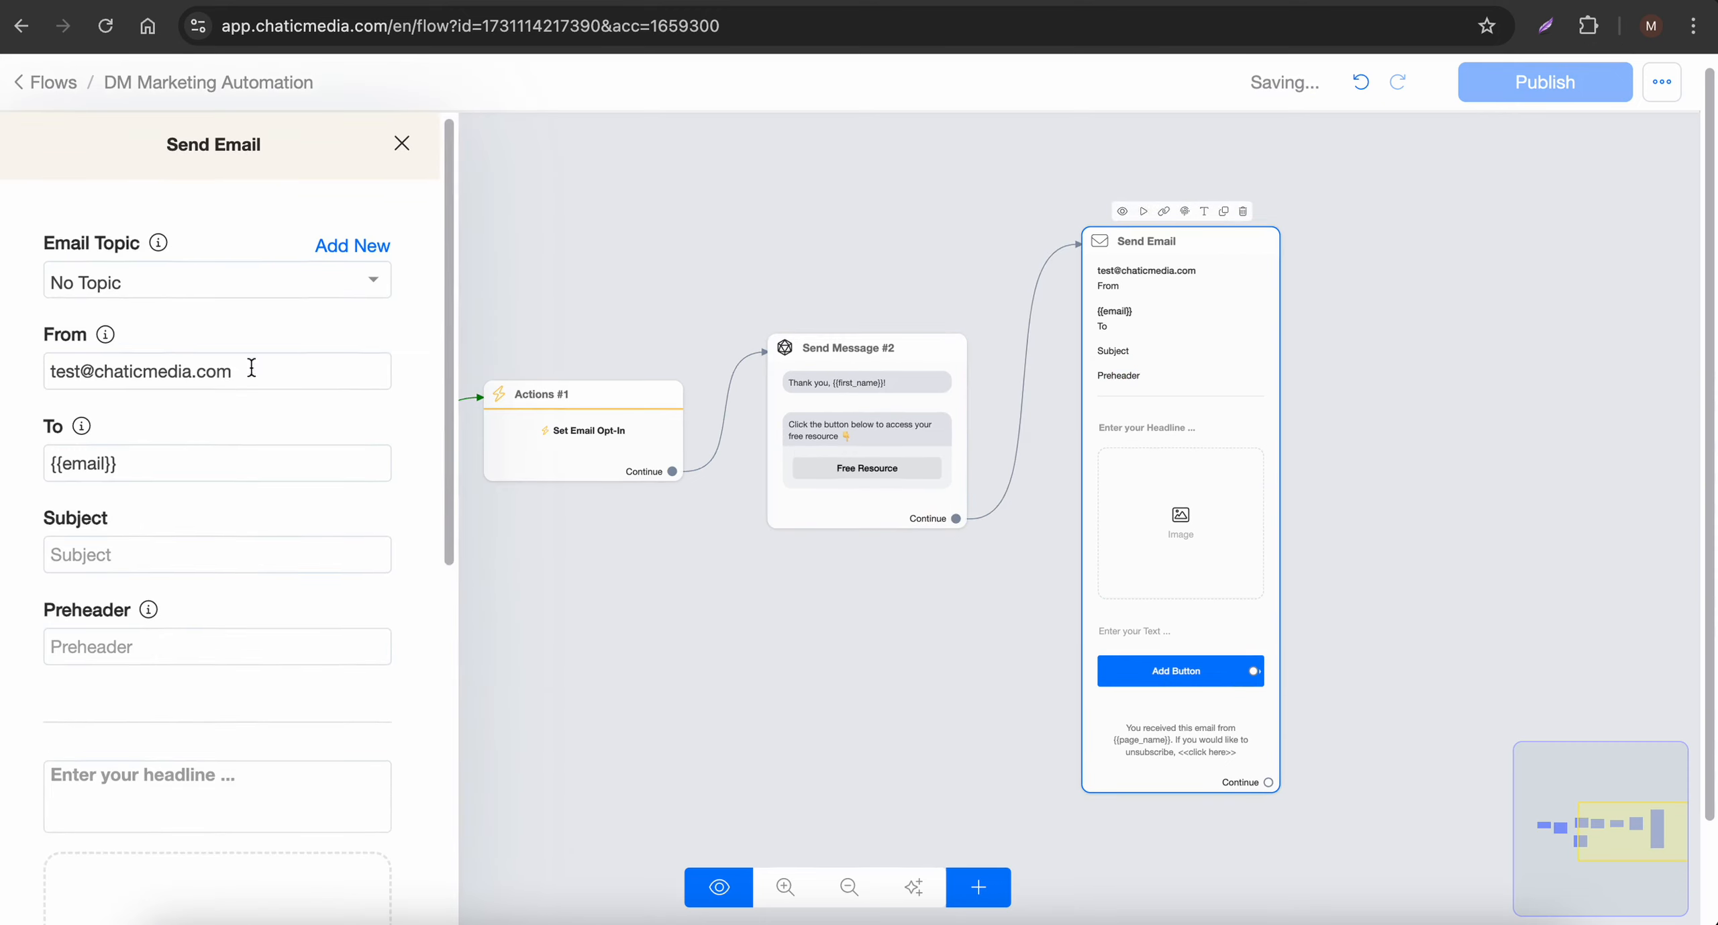
pyautogui.click(125, 544)
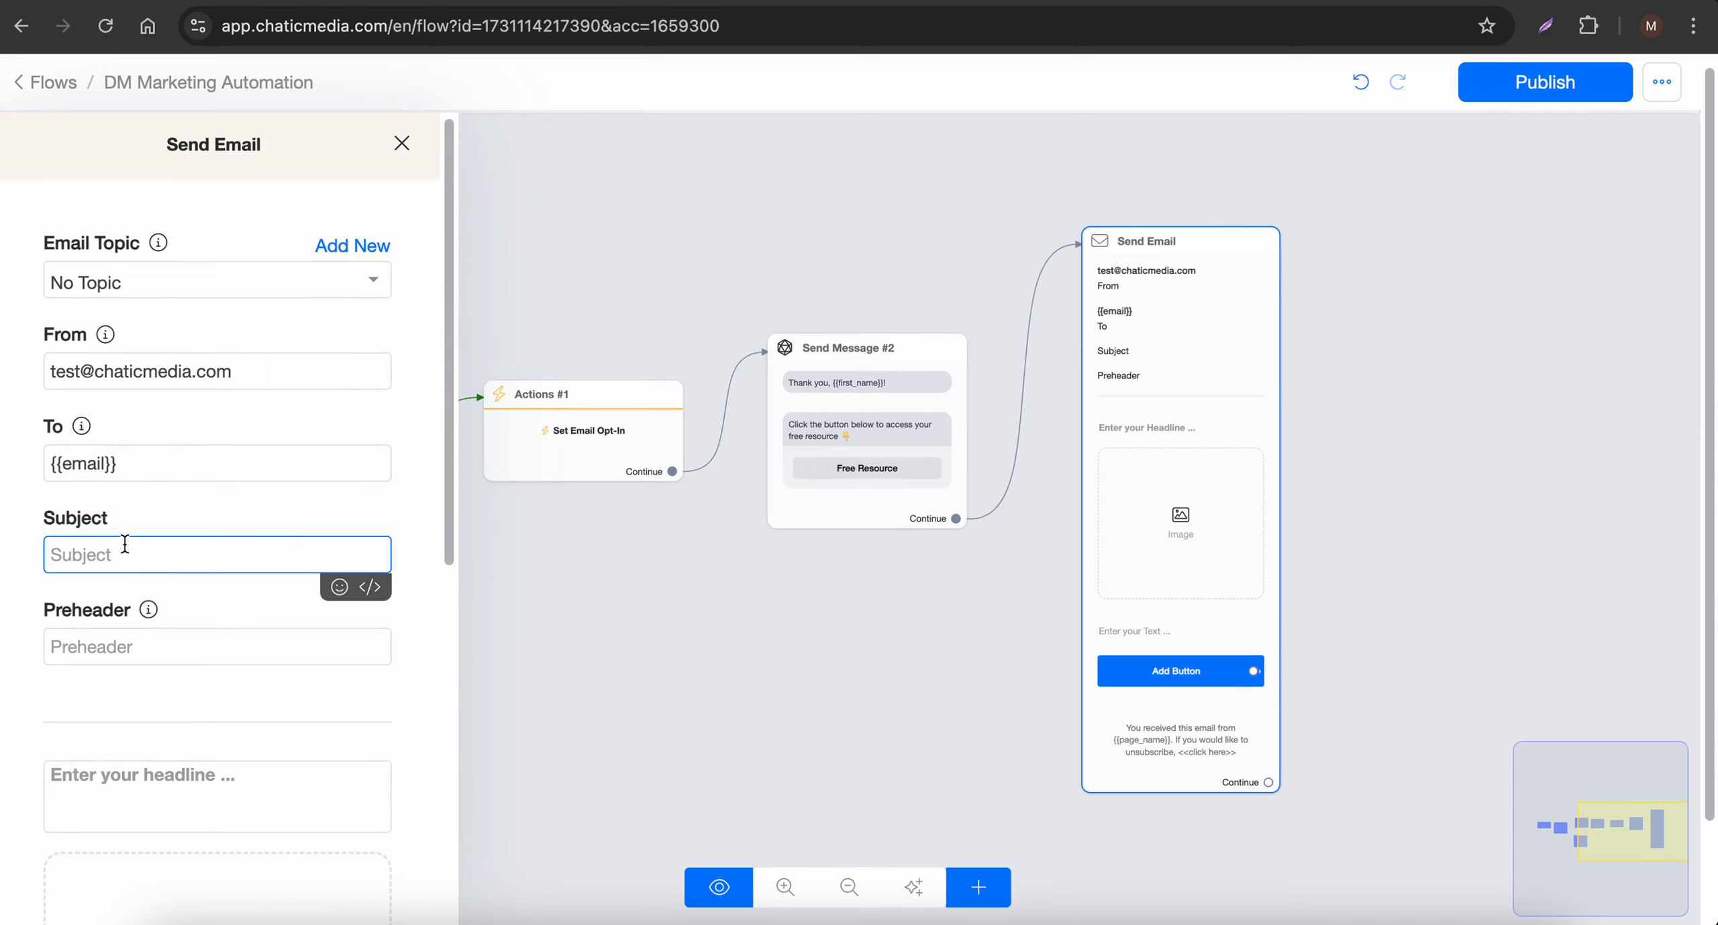
pyautogui.write('Chatic Media')
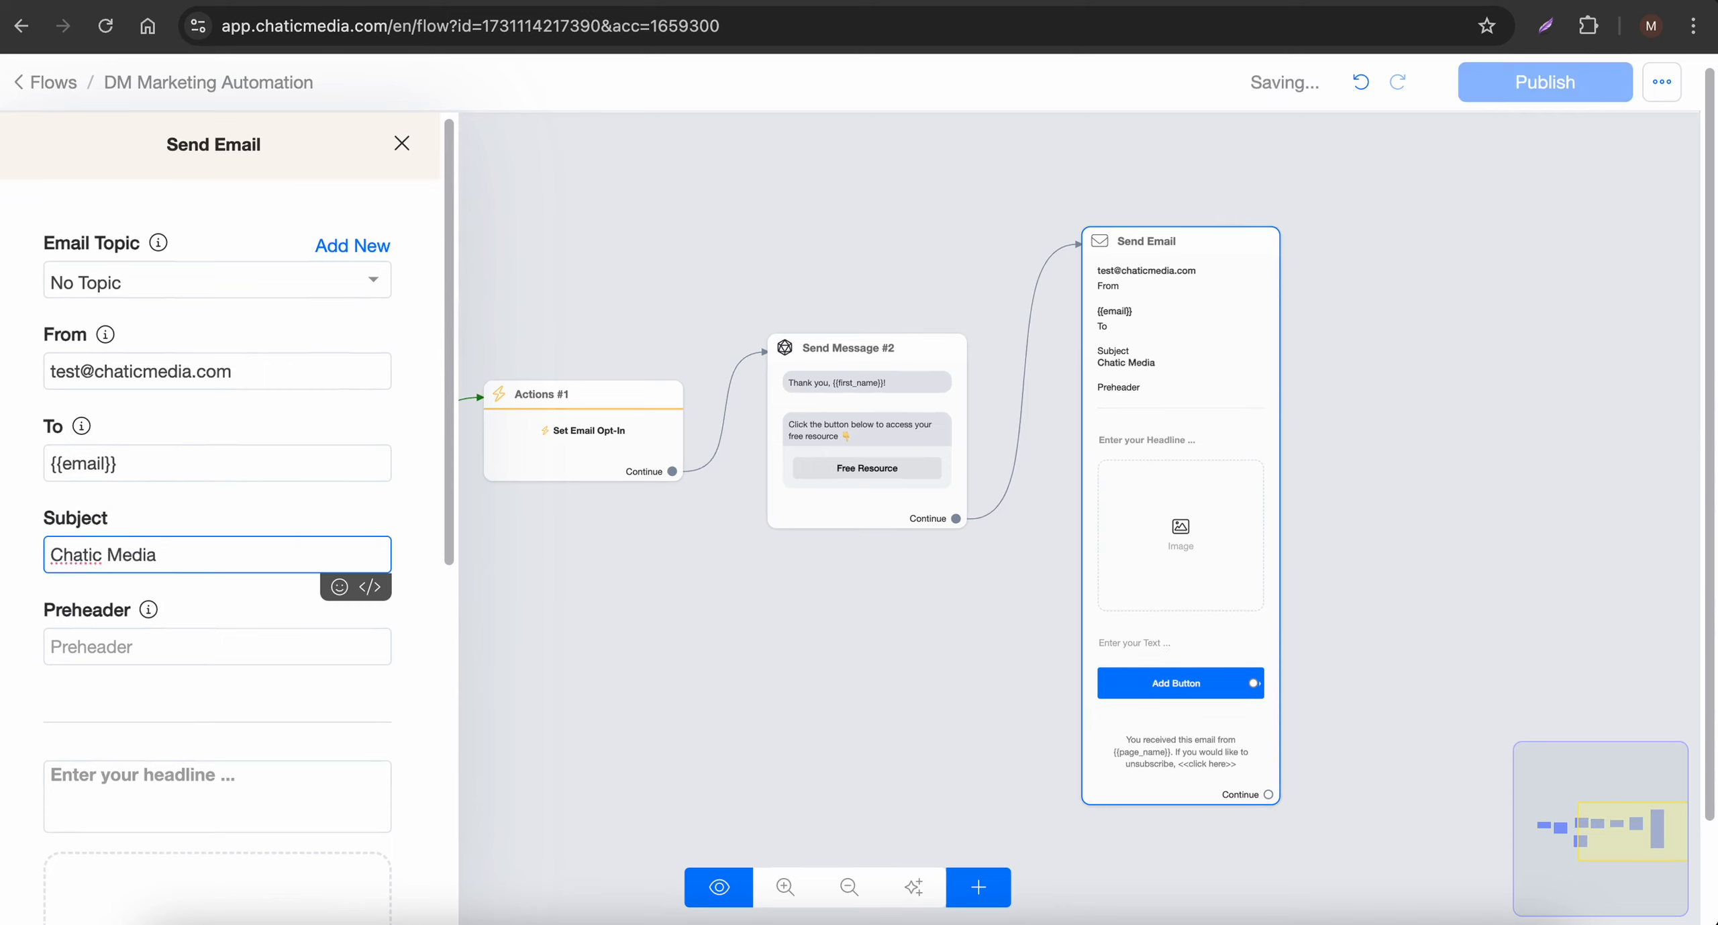
pyautogui.write(': Free S')
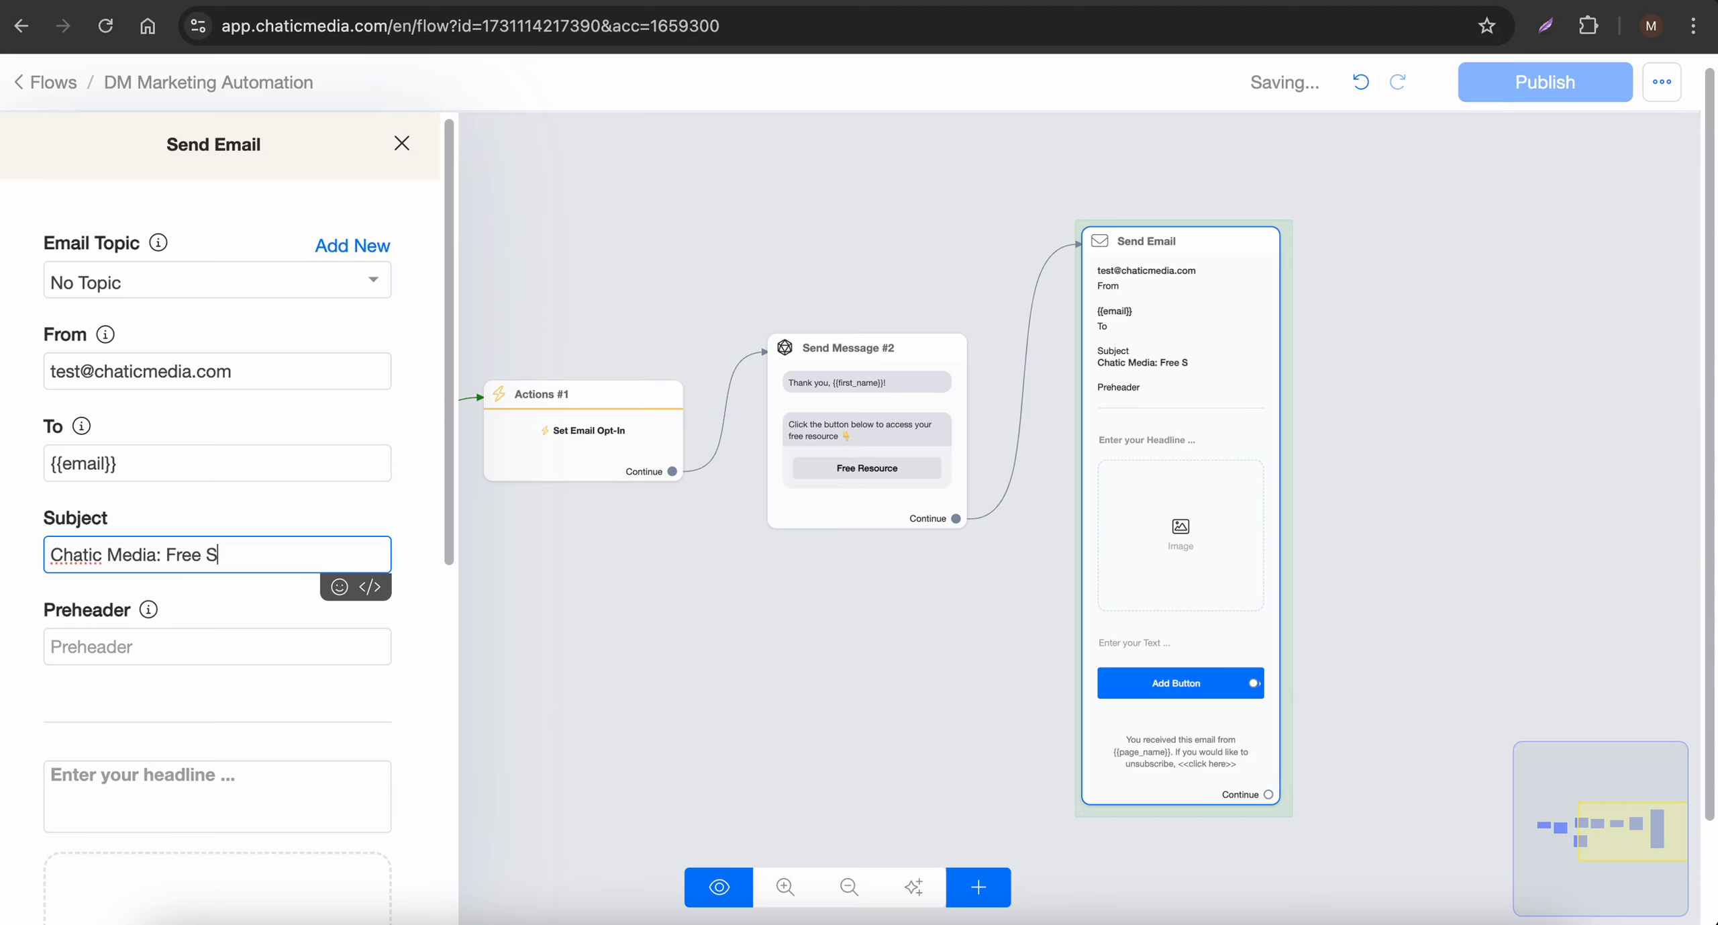
pyautogui.press('BackSpace')
pyautogui.write('Resource')
pyautogui.hotkey('ctrl', 'a')
pyautogui.press('super+c')
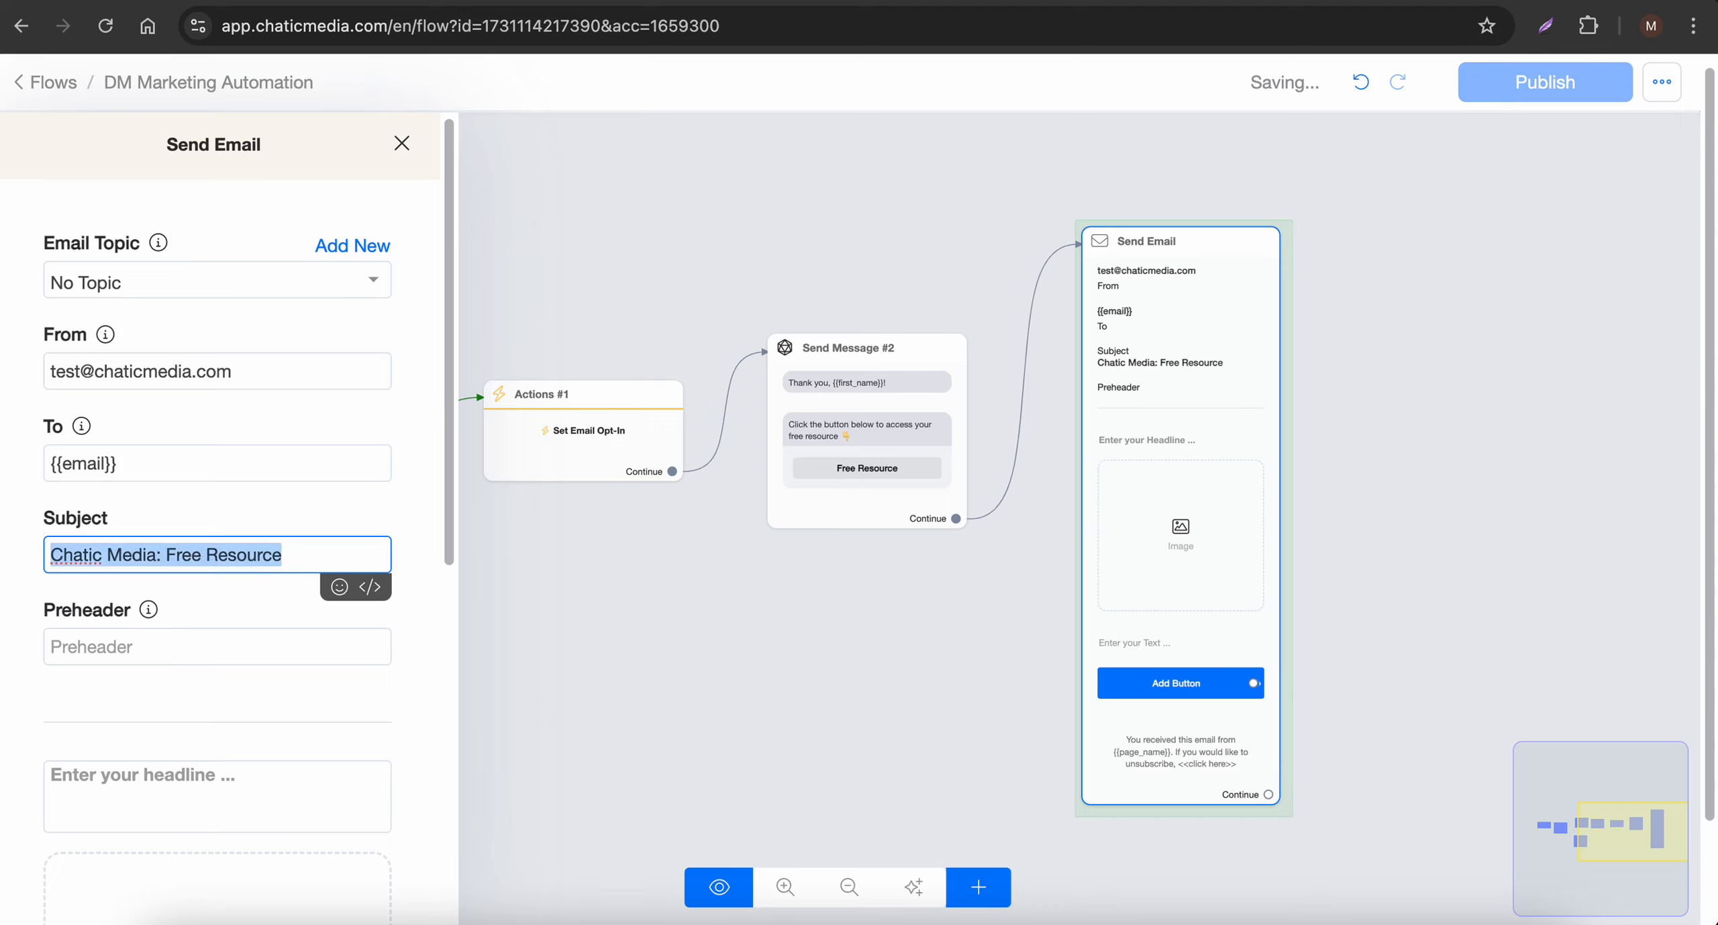
pyautogui.click(105, 646)
pyautogui.press('super+v')
pyautogui.scroll(-1, 137, 705)
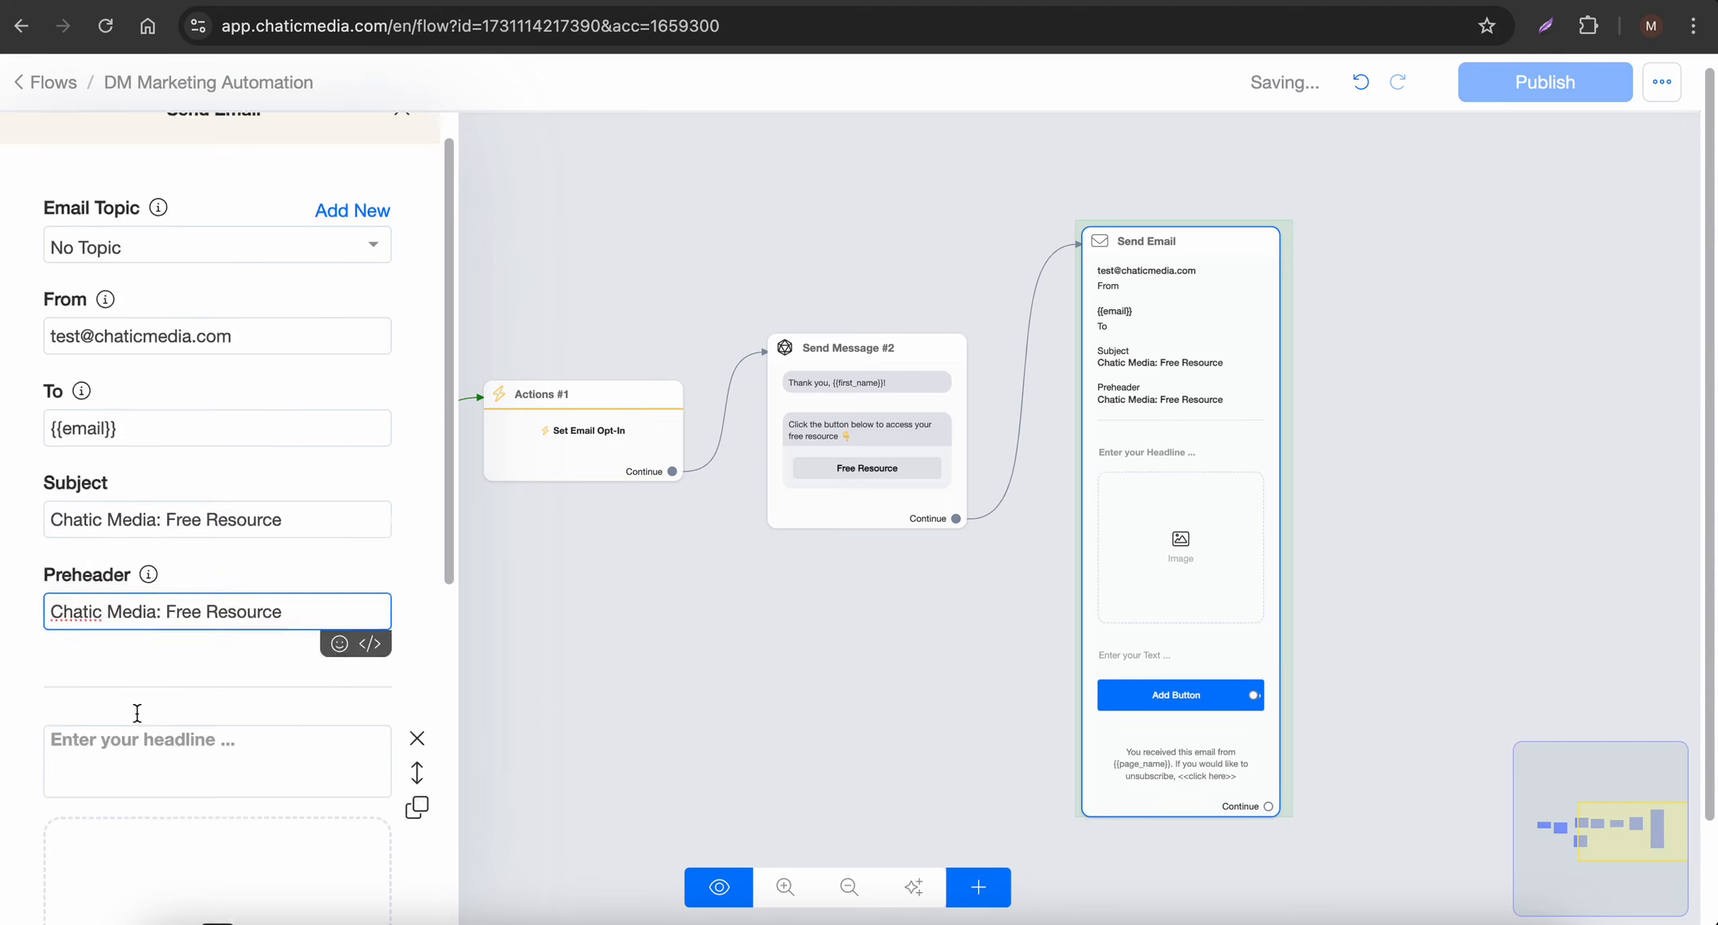
# Step: Remove the headline and image from the email and set its body text to "Hey {{first_name}}! Your Chatic Media: Free Resource"
pyautogui.scroll(-1, 215, 634)
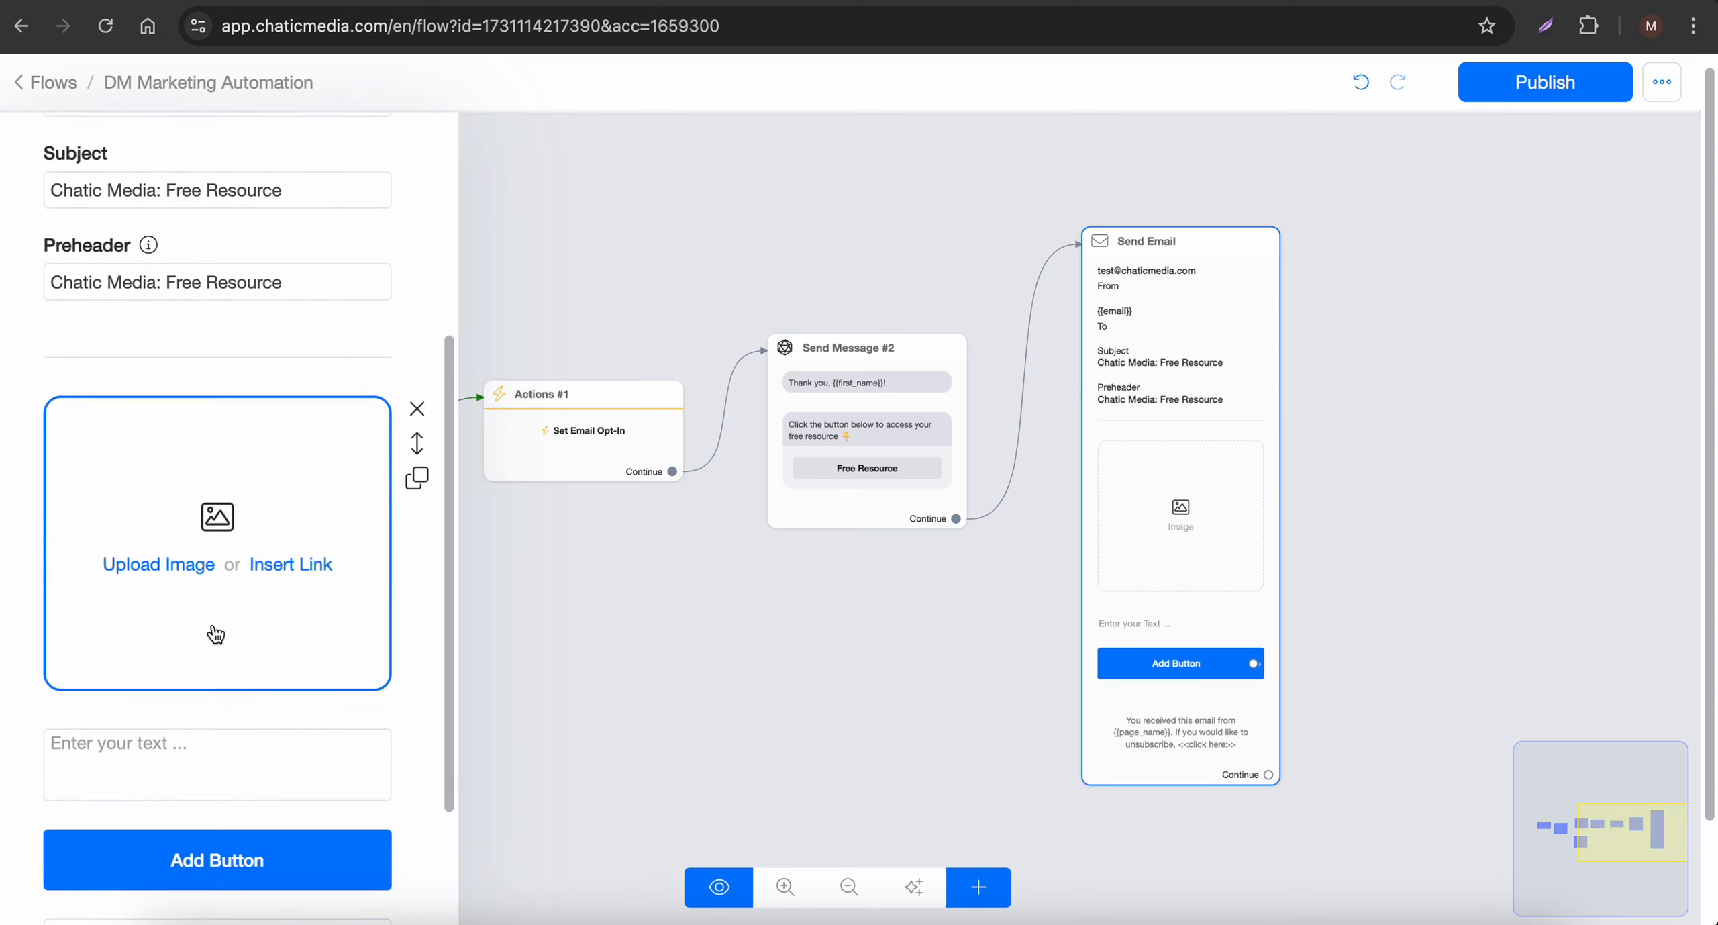
pyautogui.click(417, 408)
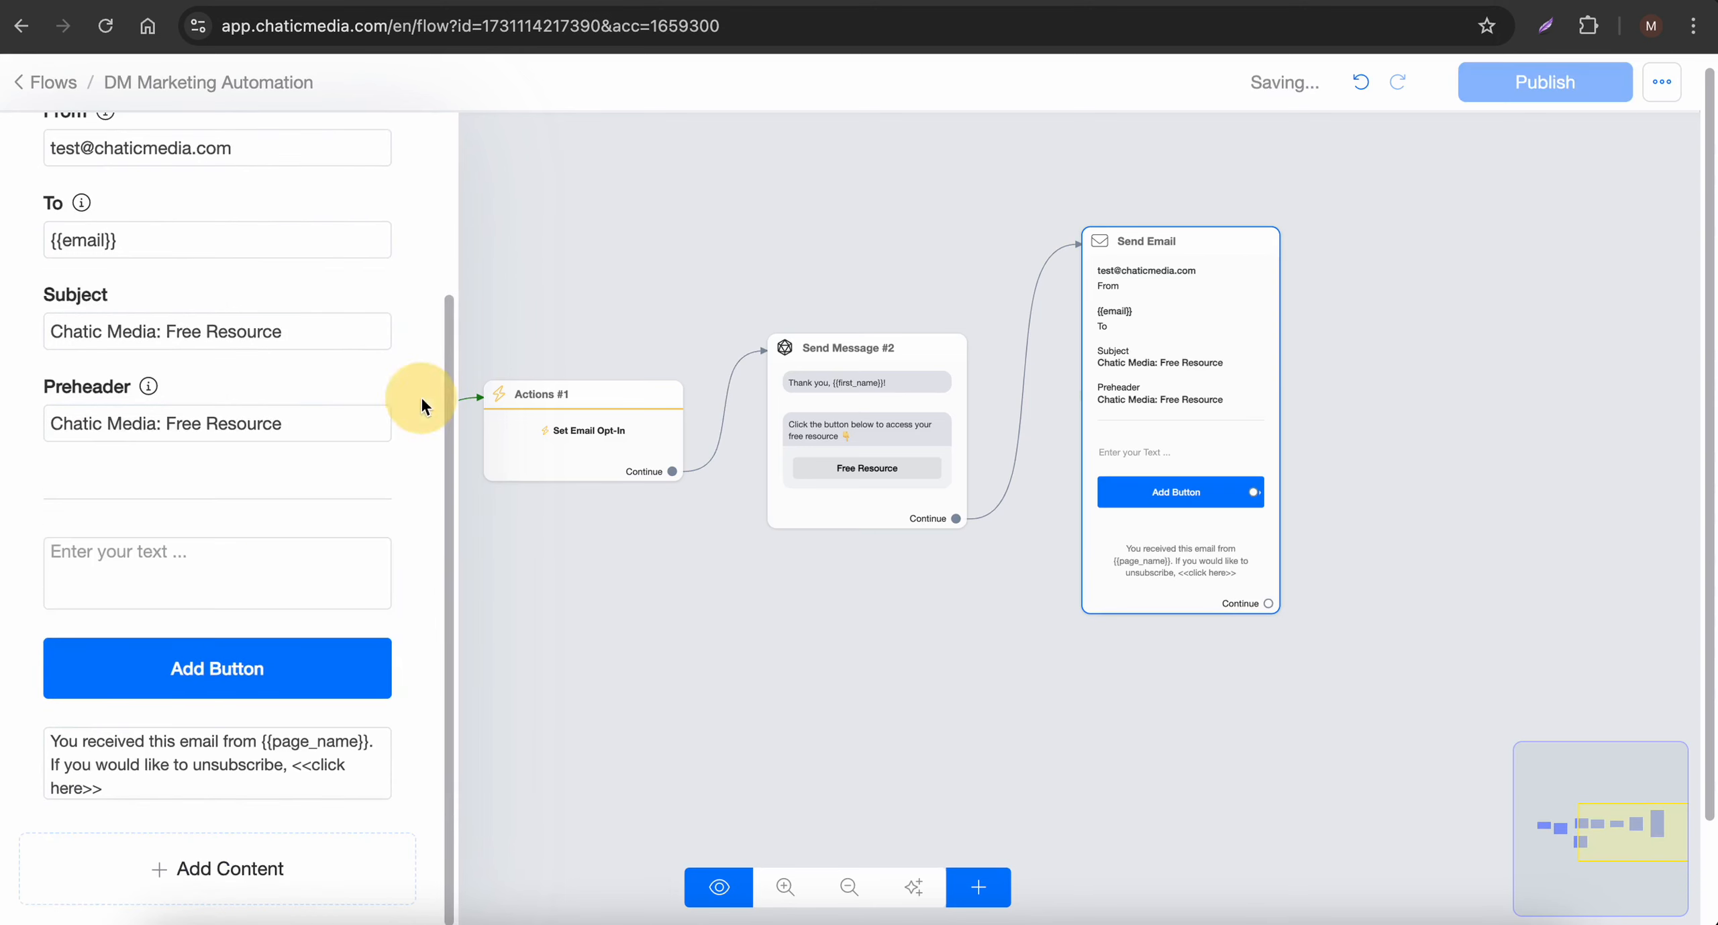
pyautogui.click(170, 566)
pyautogui.write('Hey')
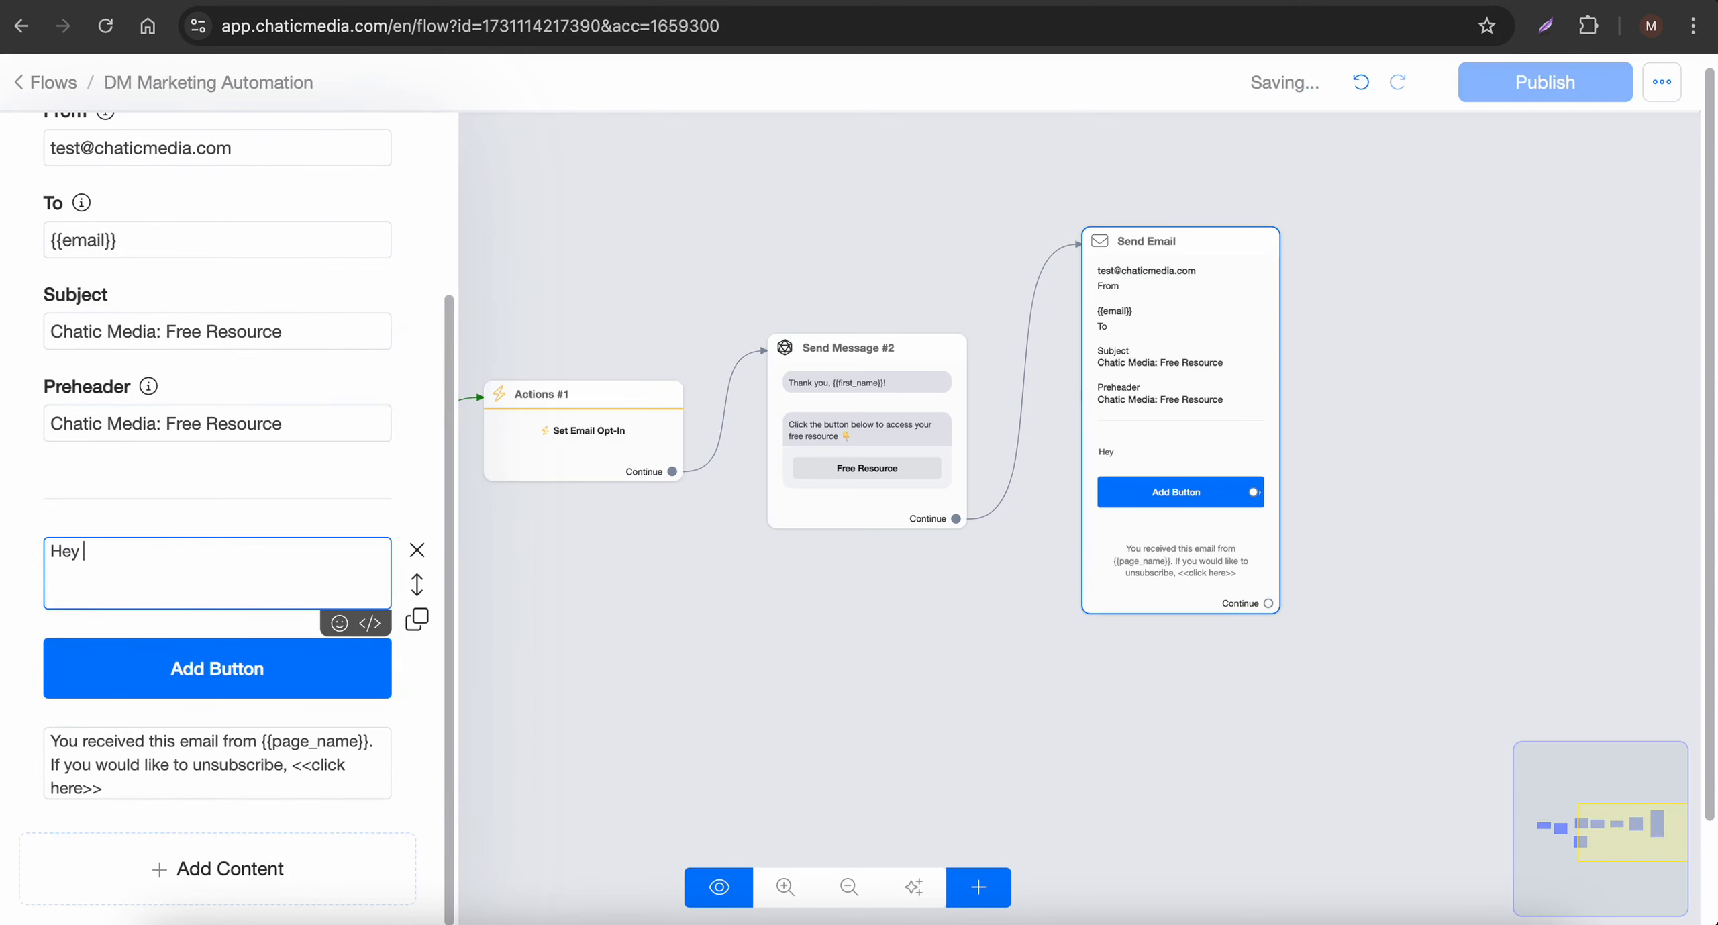
pyautogui.write(' {')
pyautogui.click(192, 597)
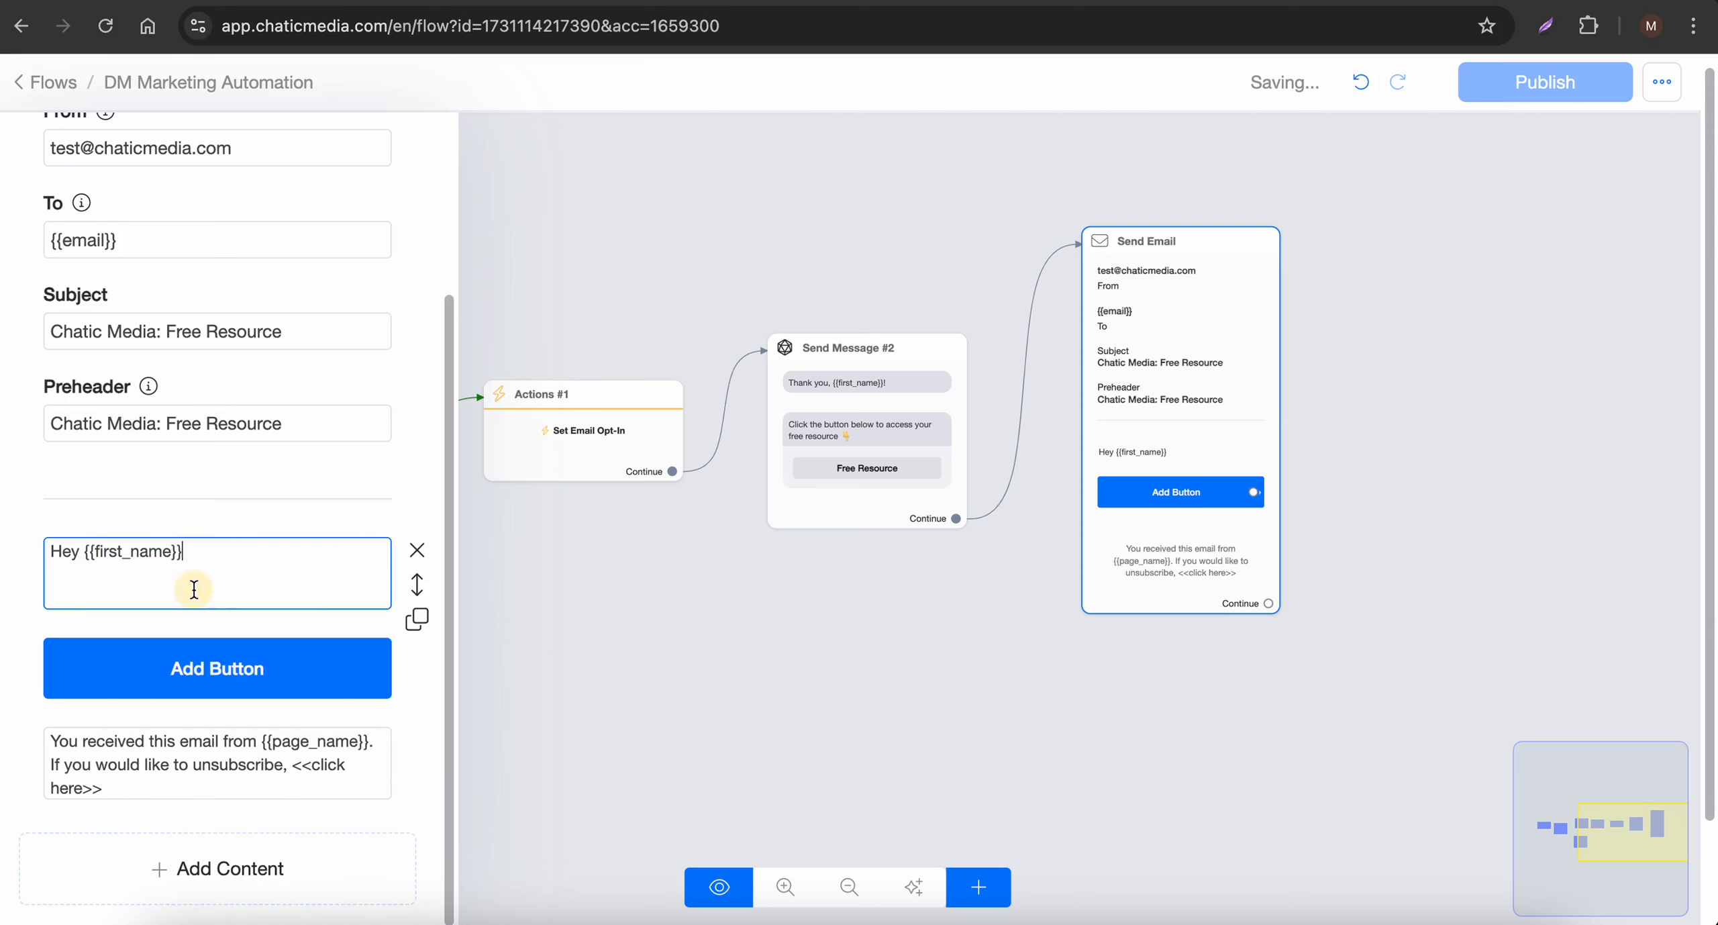
pyautogui.write('! Your')
pyautogui.hotkey('ctrl', 'v')
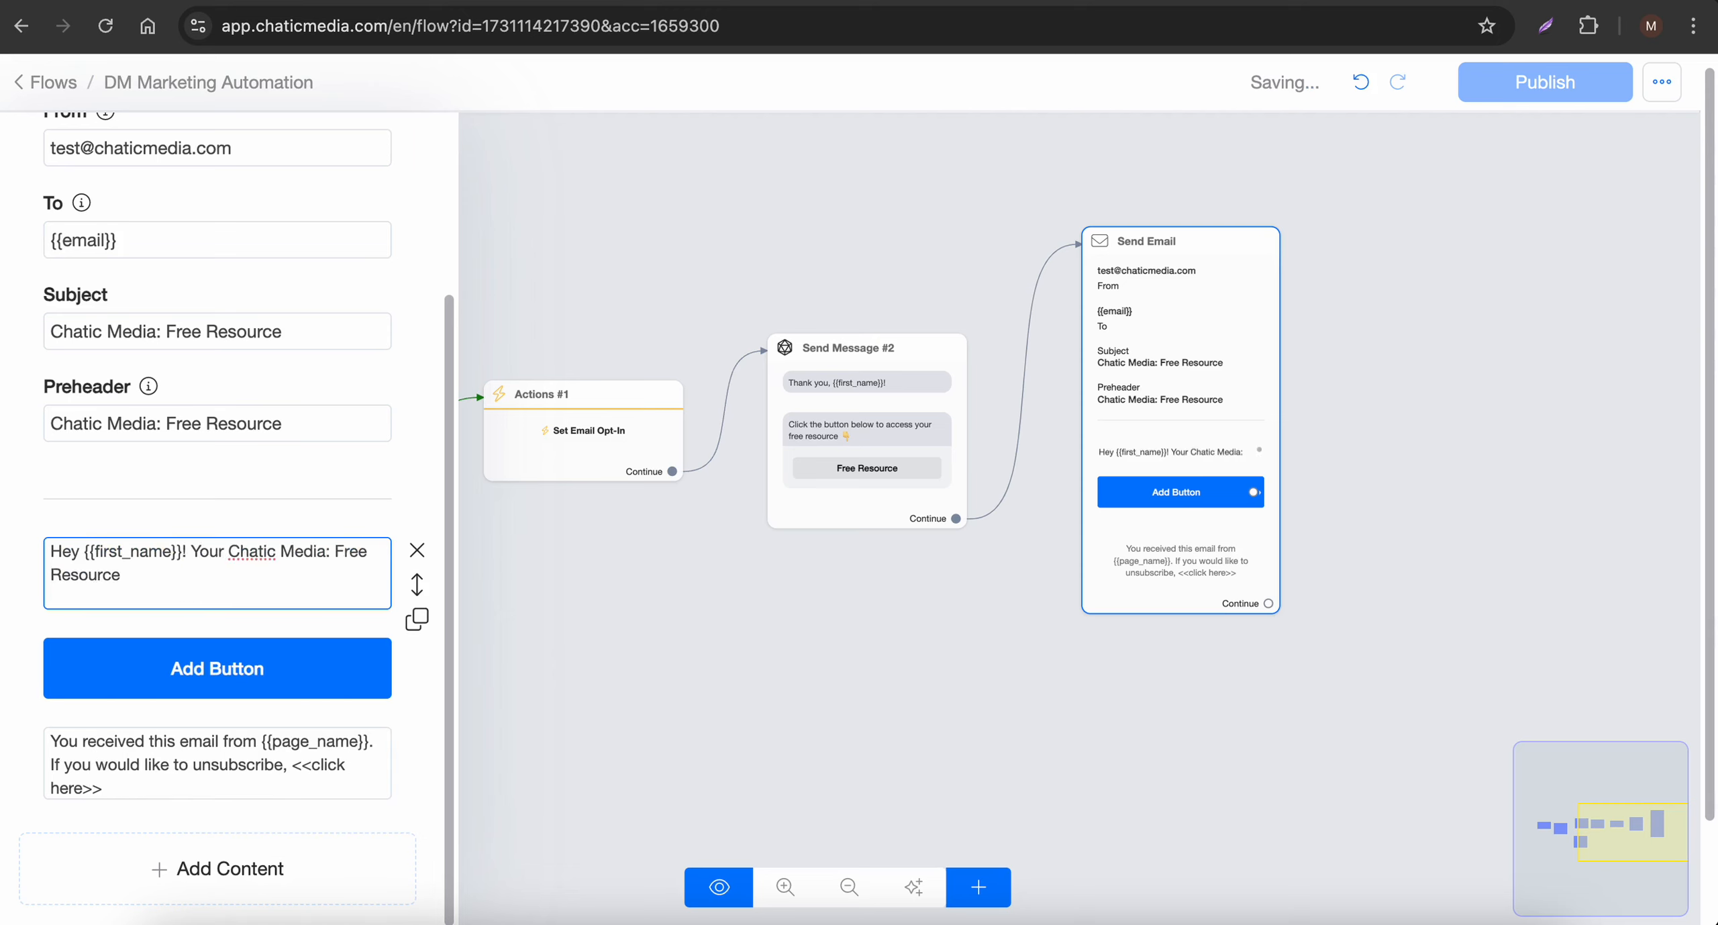
# Step: Label the email's button "Download Now!" and make it open the website chaticmedia.com
pyautogui.click(201, 671)
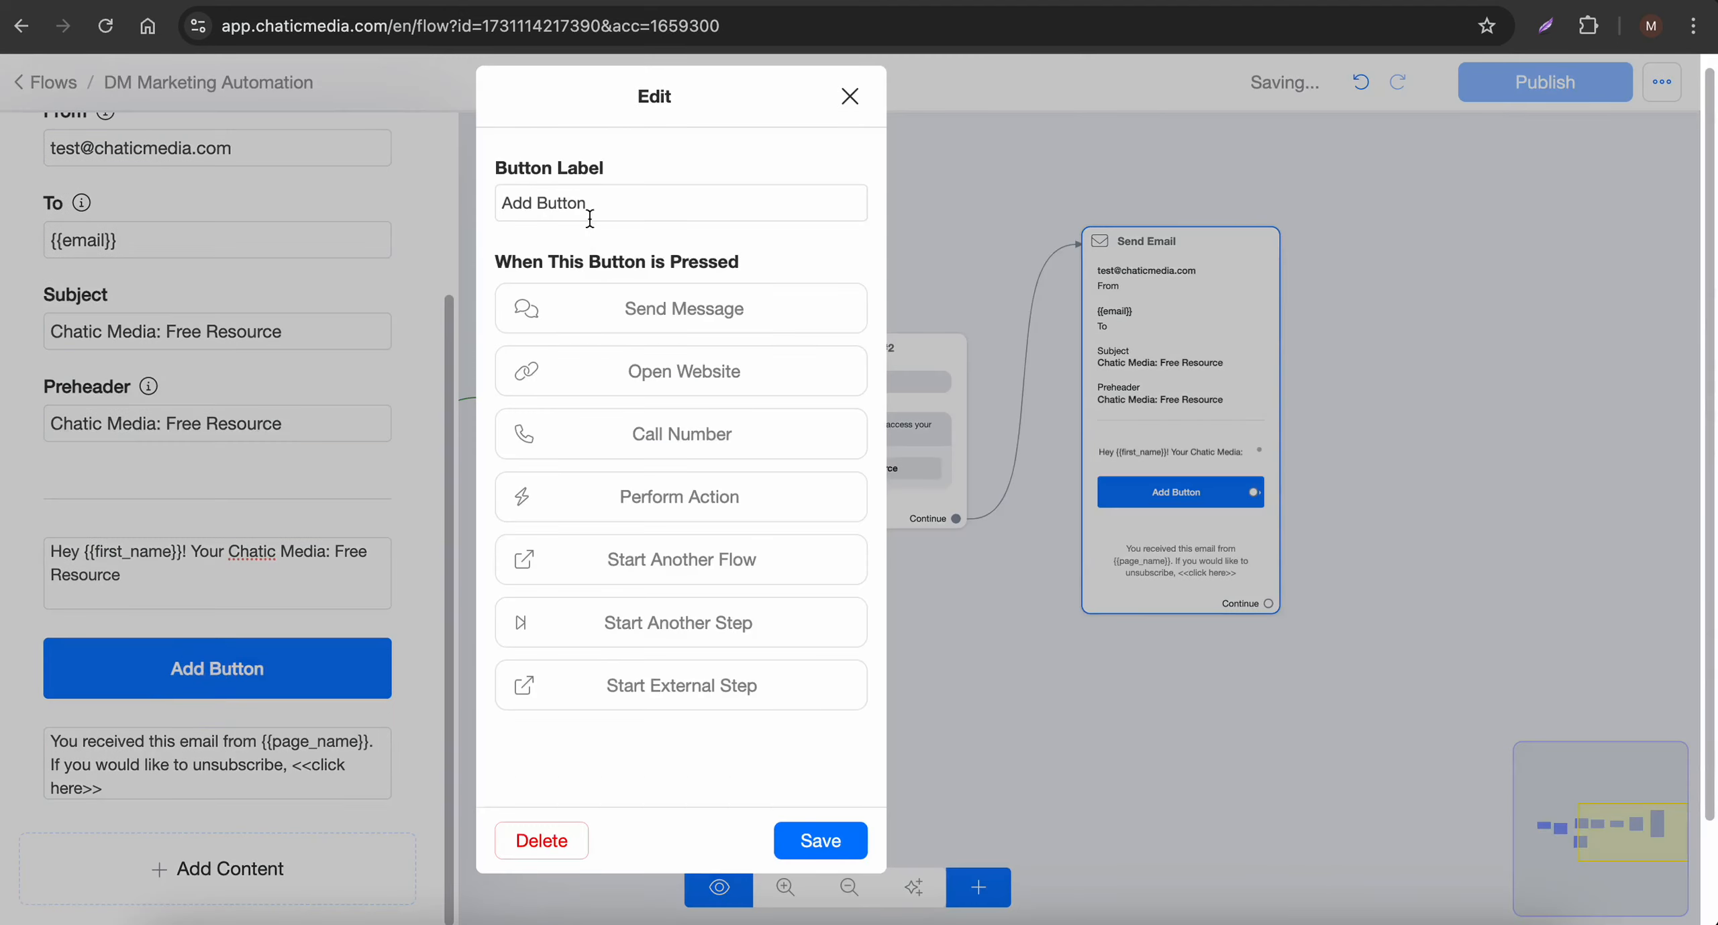
pyautogui.moveTo(593, 203); pyautogui.dragTo(470, 187)
pyautogui.write('Download Now!')
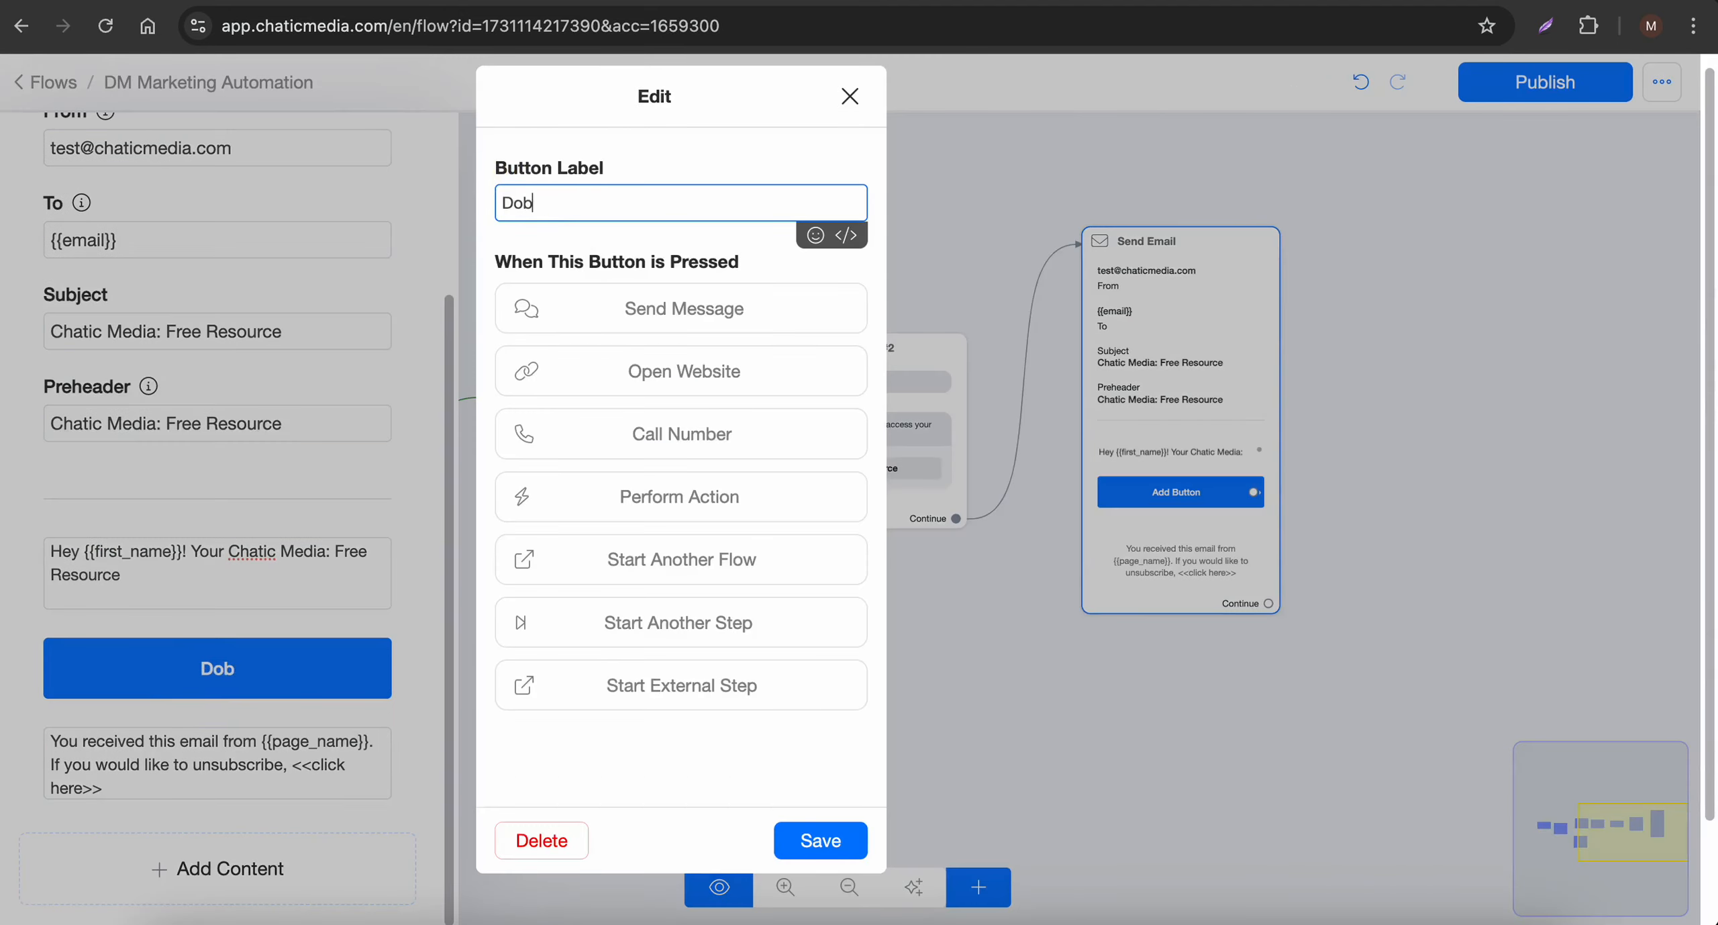
pyautogui.click(637, 379)
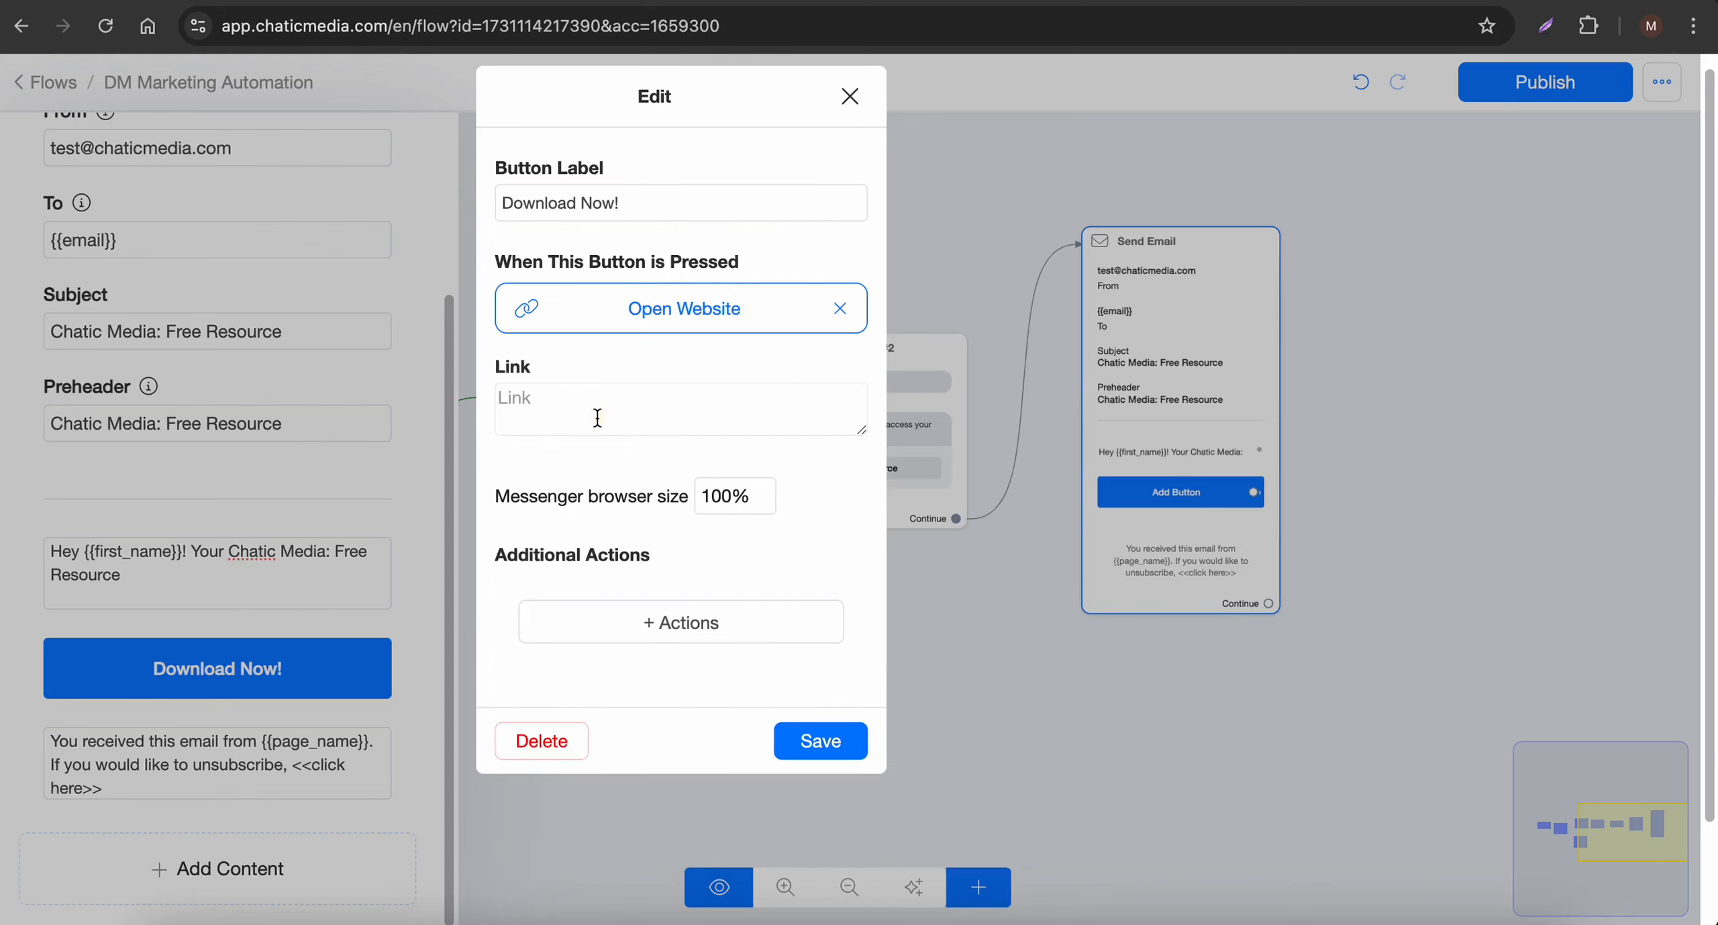
pyautogui.click(598, 418)
pyautogui.write('chaticme')
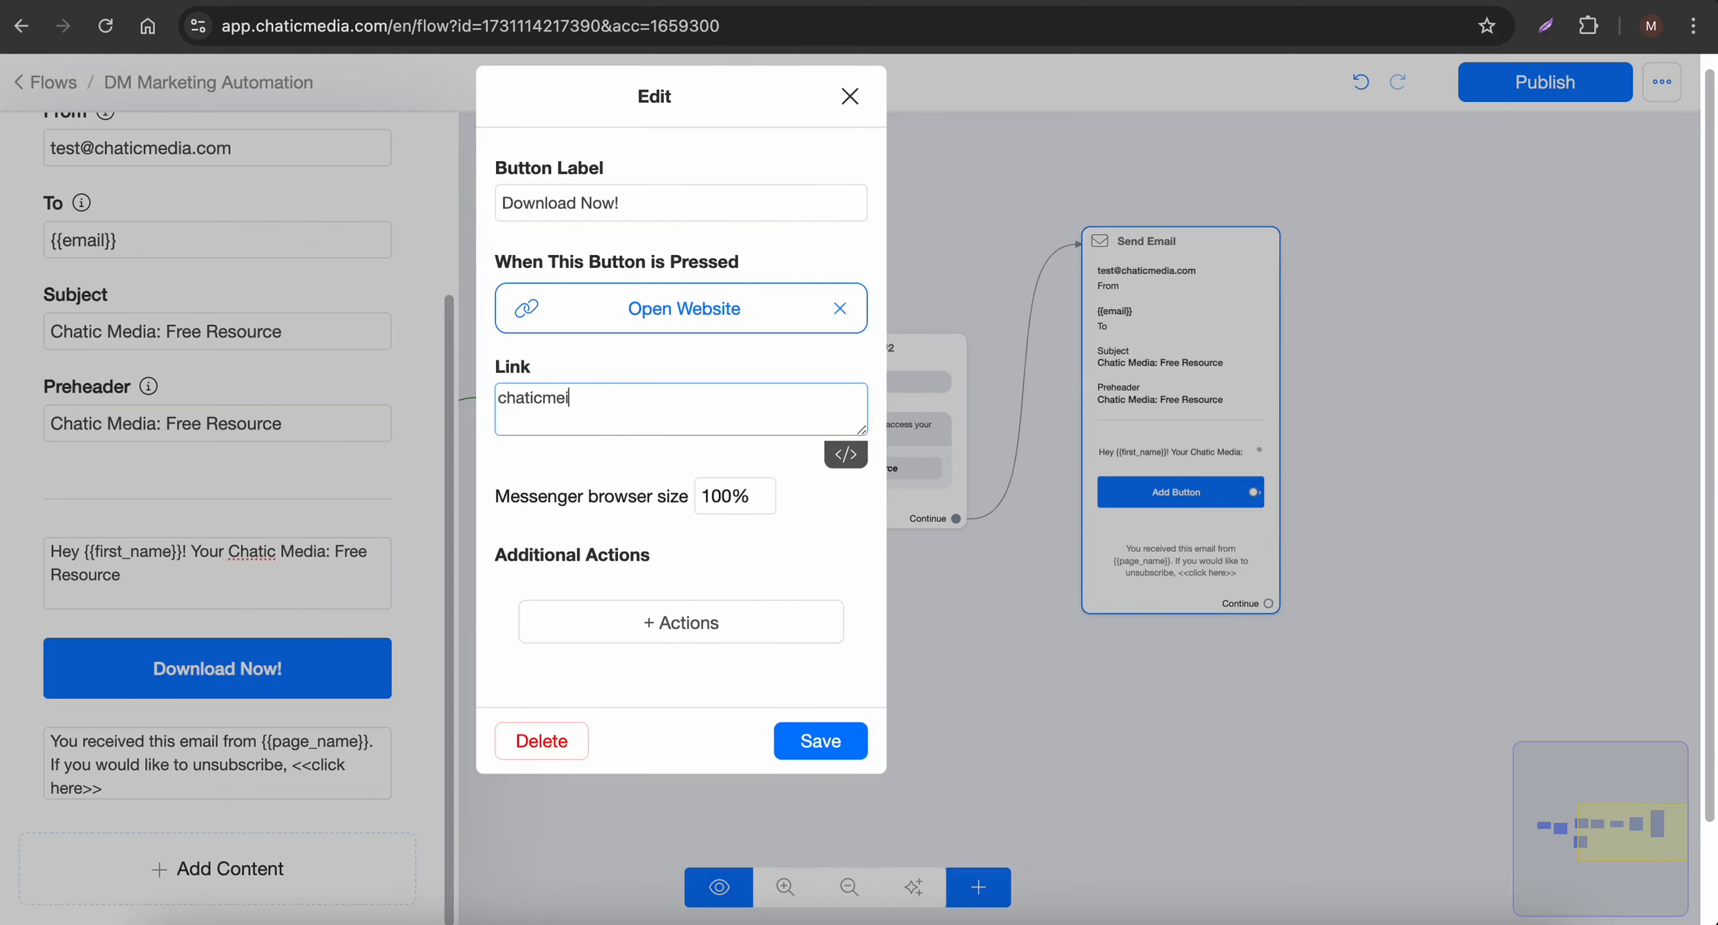
pyautogui.write('dia.com')
pyautogui.click(810, 735)
pyautogui.click(516, 672)
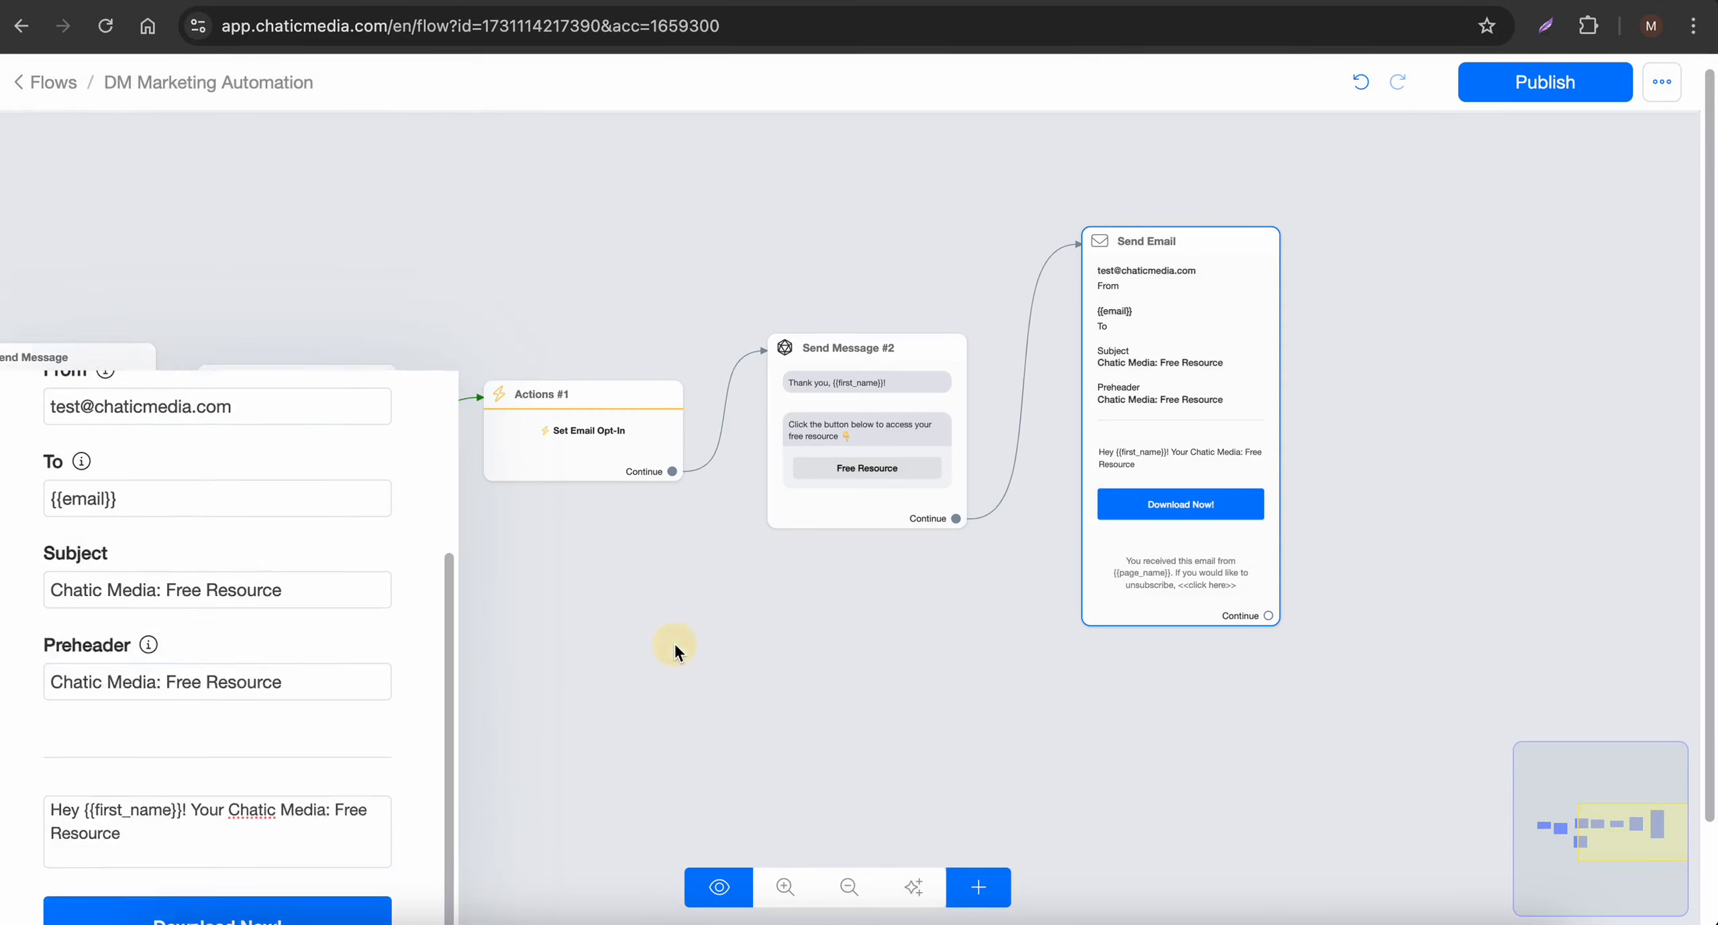
# Step: Move the Send Email block closer to the Send Message #2 block
pyautogui.scroll(5, 1168, 482)
pyautogui.scroll(-3, 1170, 485)
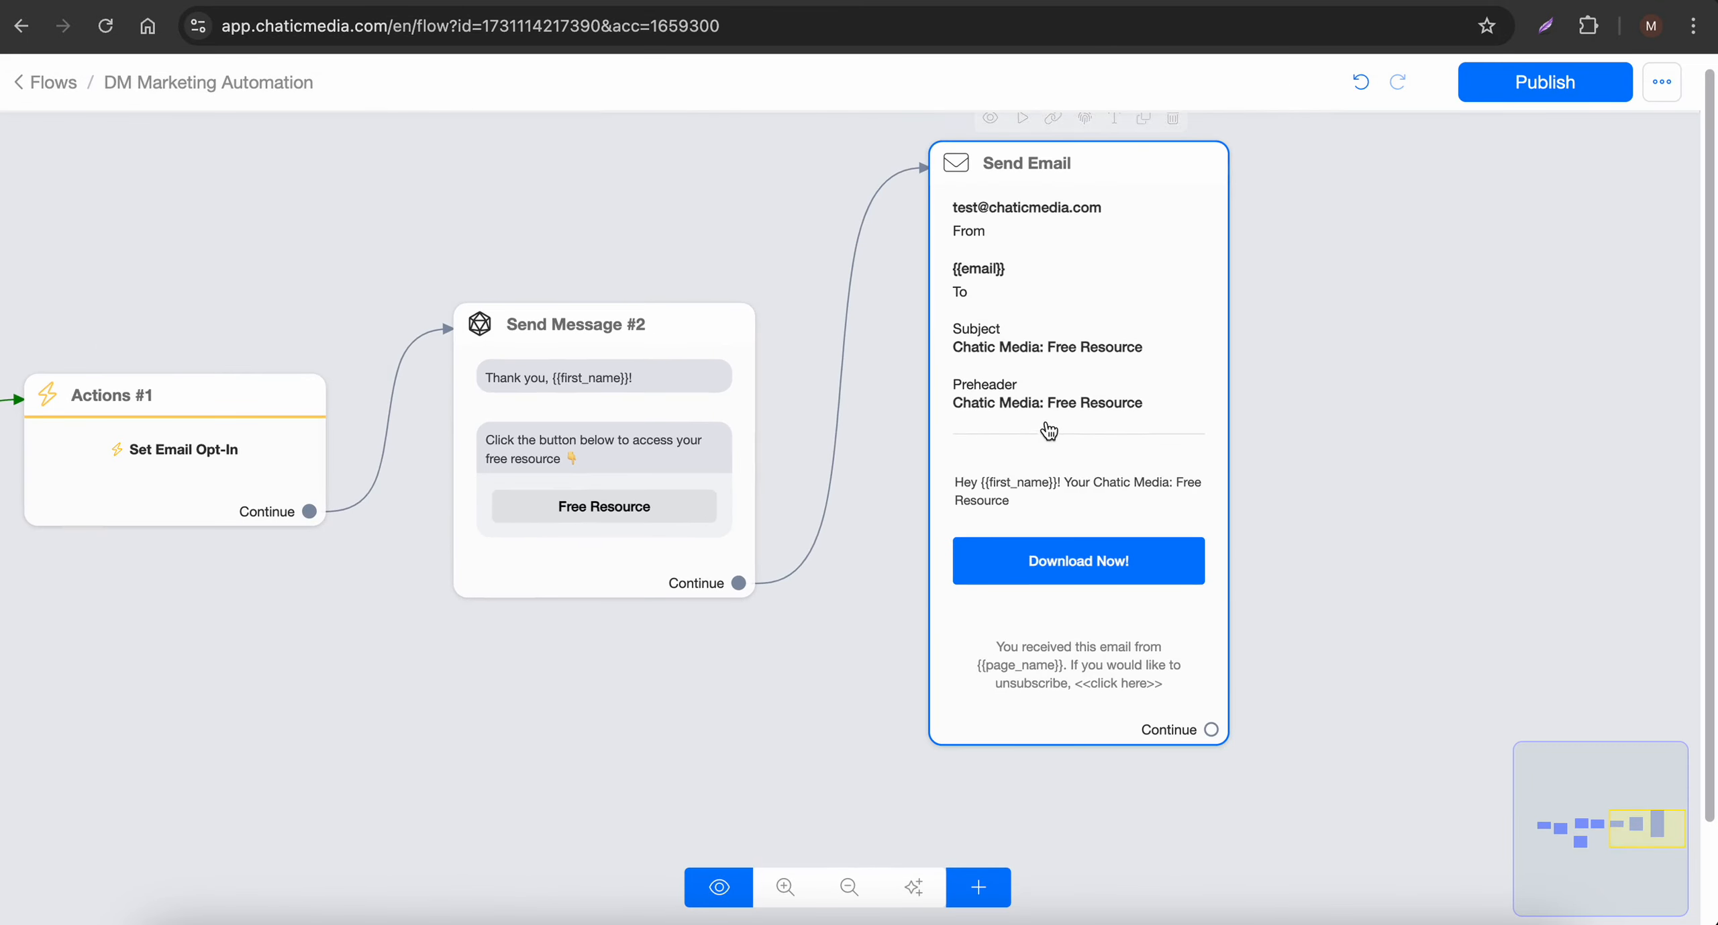
pyautogui.moveTo(1007, 461); pyautogui.dragTo(929, 492)
# Step: Review the flow's sequence from the first Send Message block through the email opt-in to the Send Email block
pyautogui.click(564, 426)
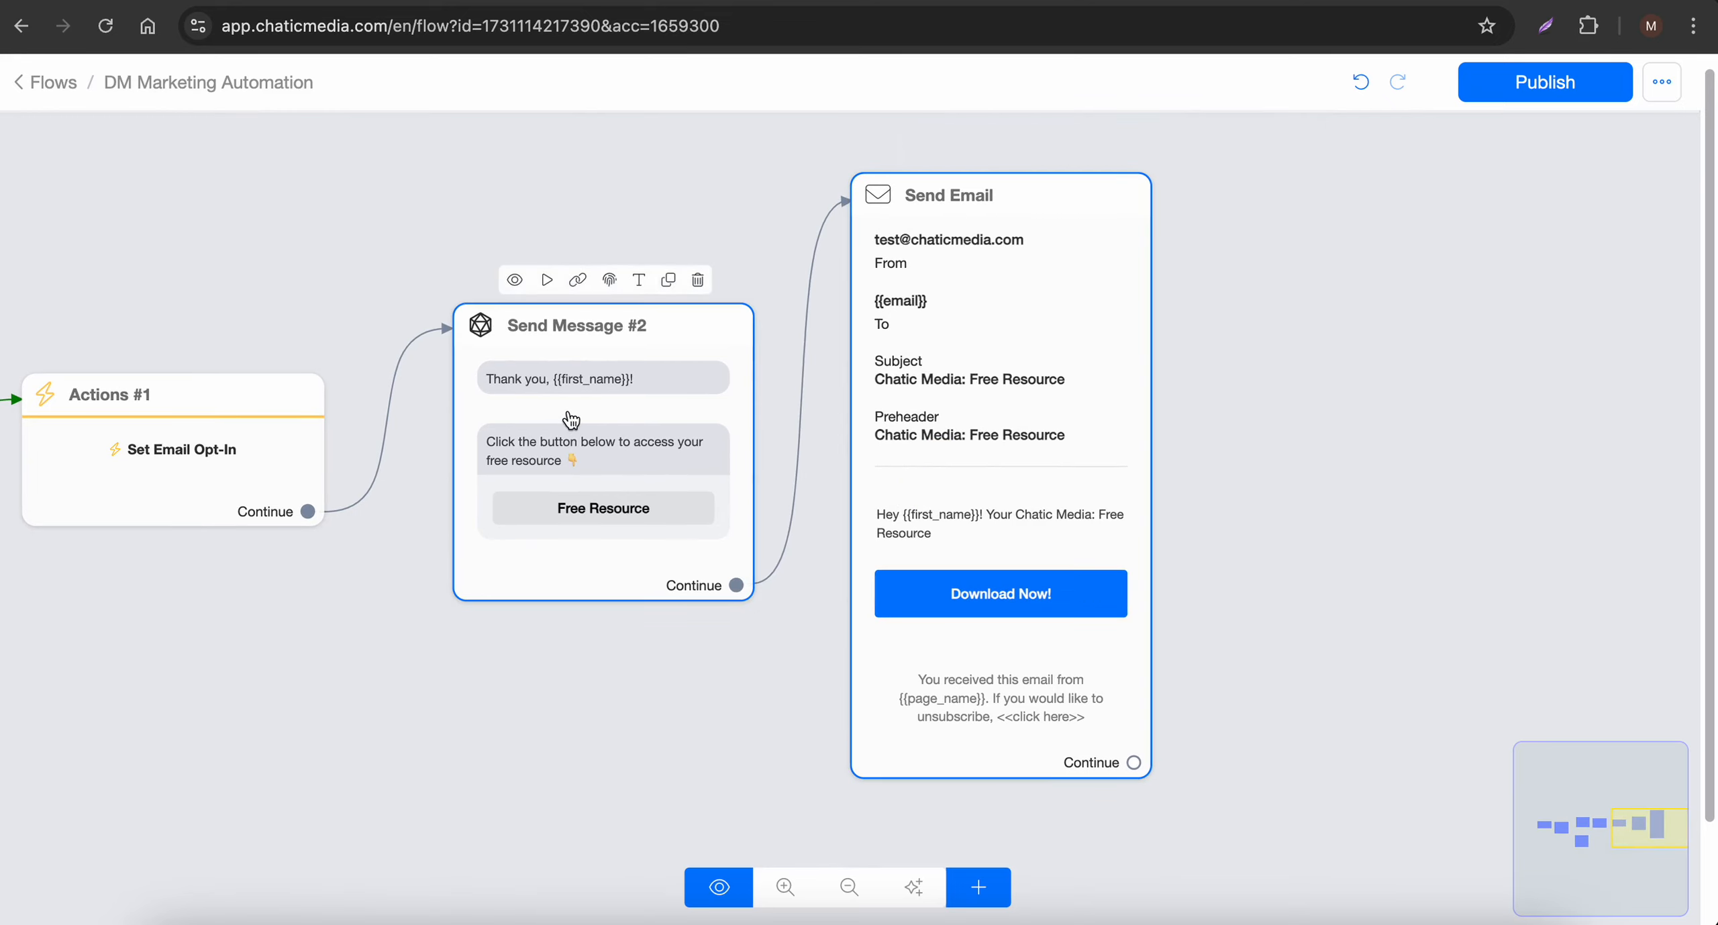
pyautogui.scroll(-5, 571, 420)
pyautogui.moveTo(472, 522); pyautogui.dragTo(685, 507)
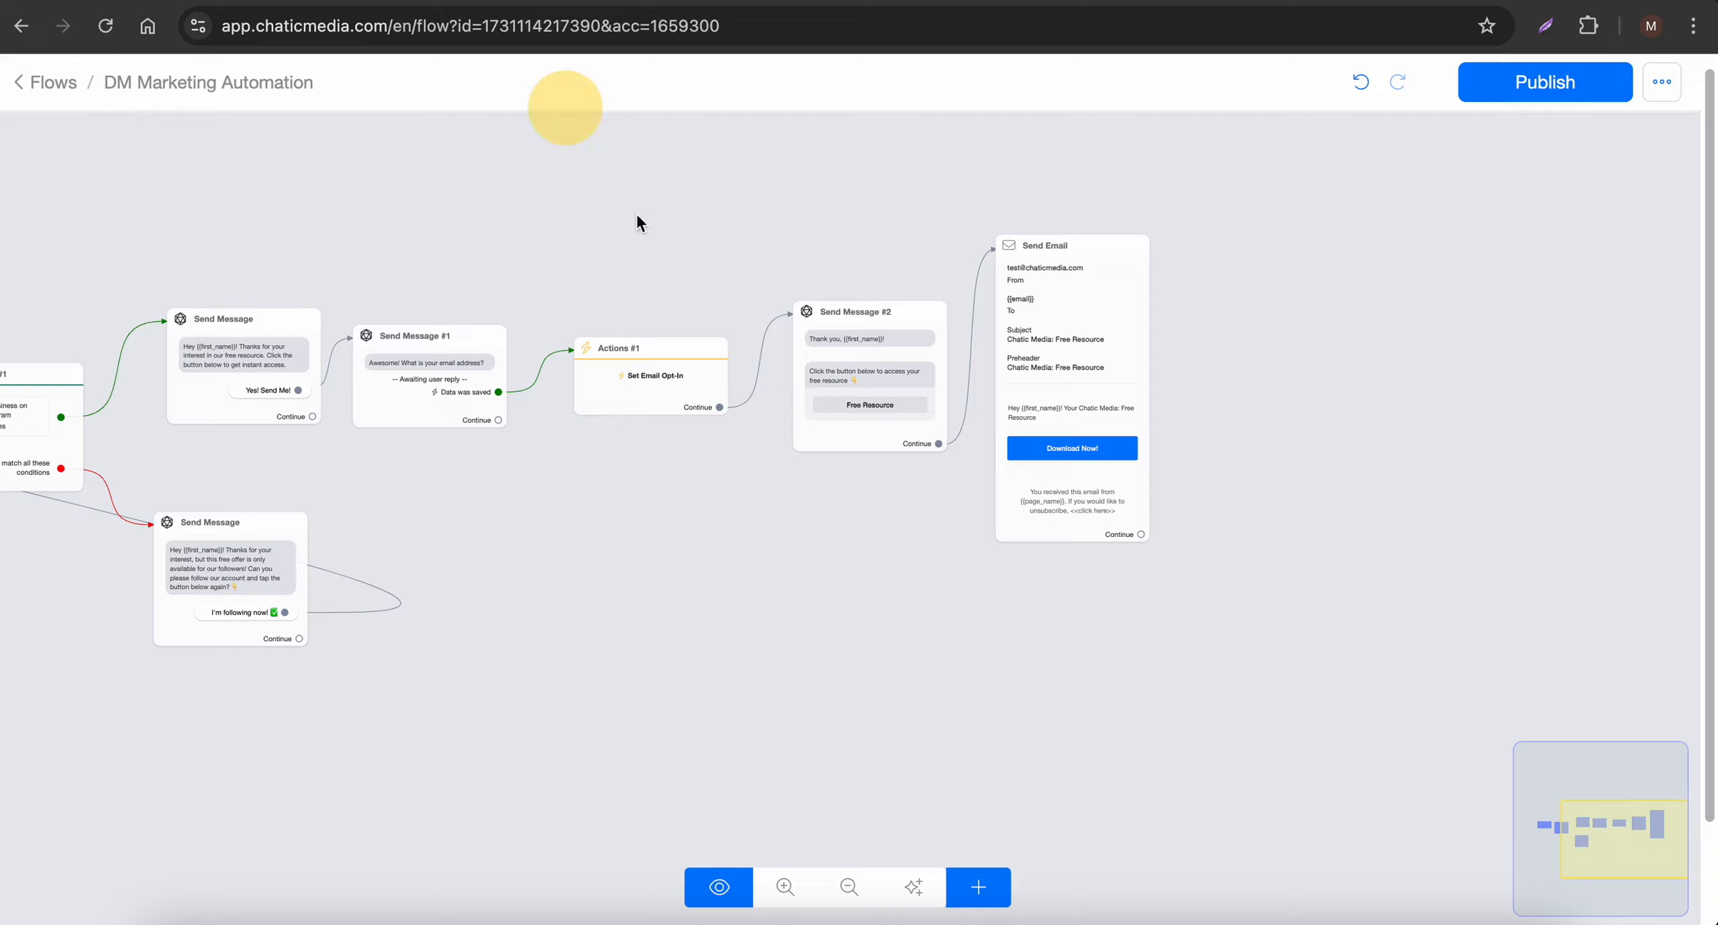
pyautogui.scroll(-3, 636, 219)
pyautogui.scroll(5, 967, 421)
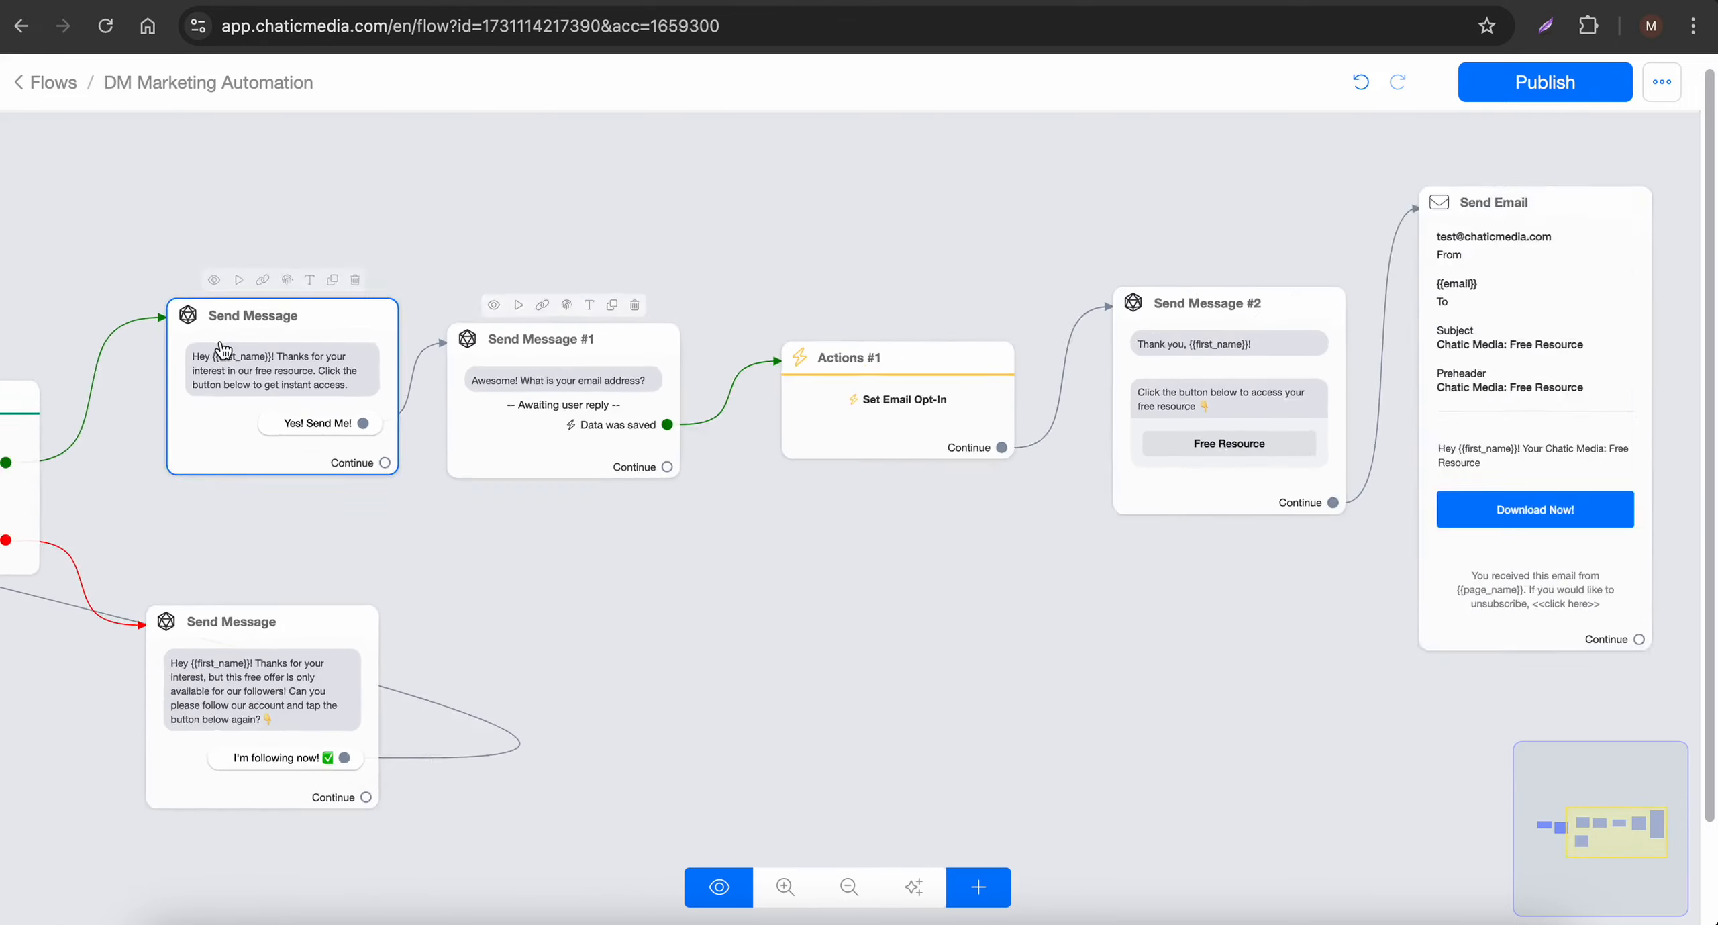
pyautogui.scroll(-2, 223, 349)
pyautogui.click(1132, 353)
pyautogui.scroll(5, 960, 491)
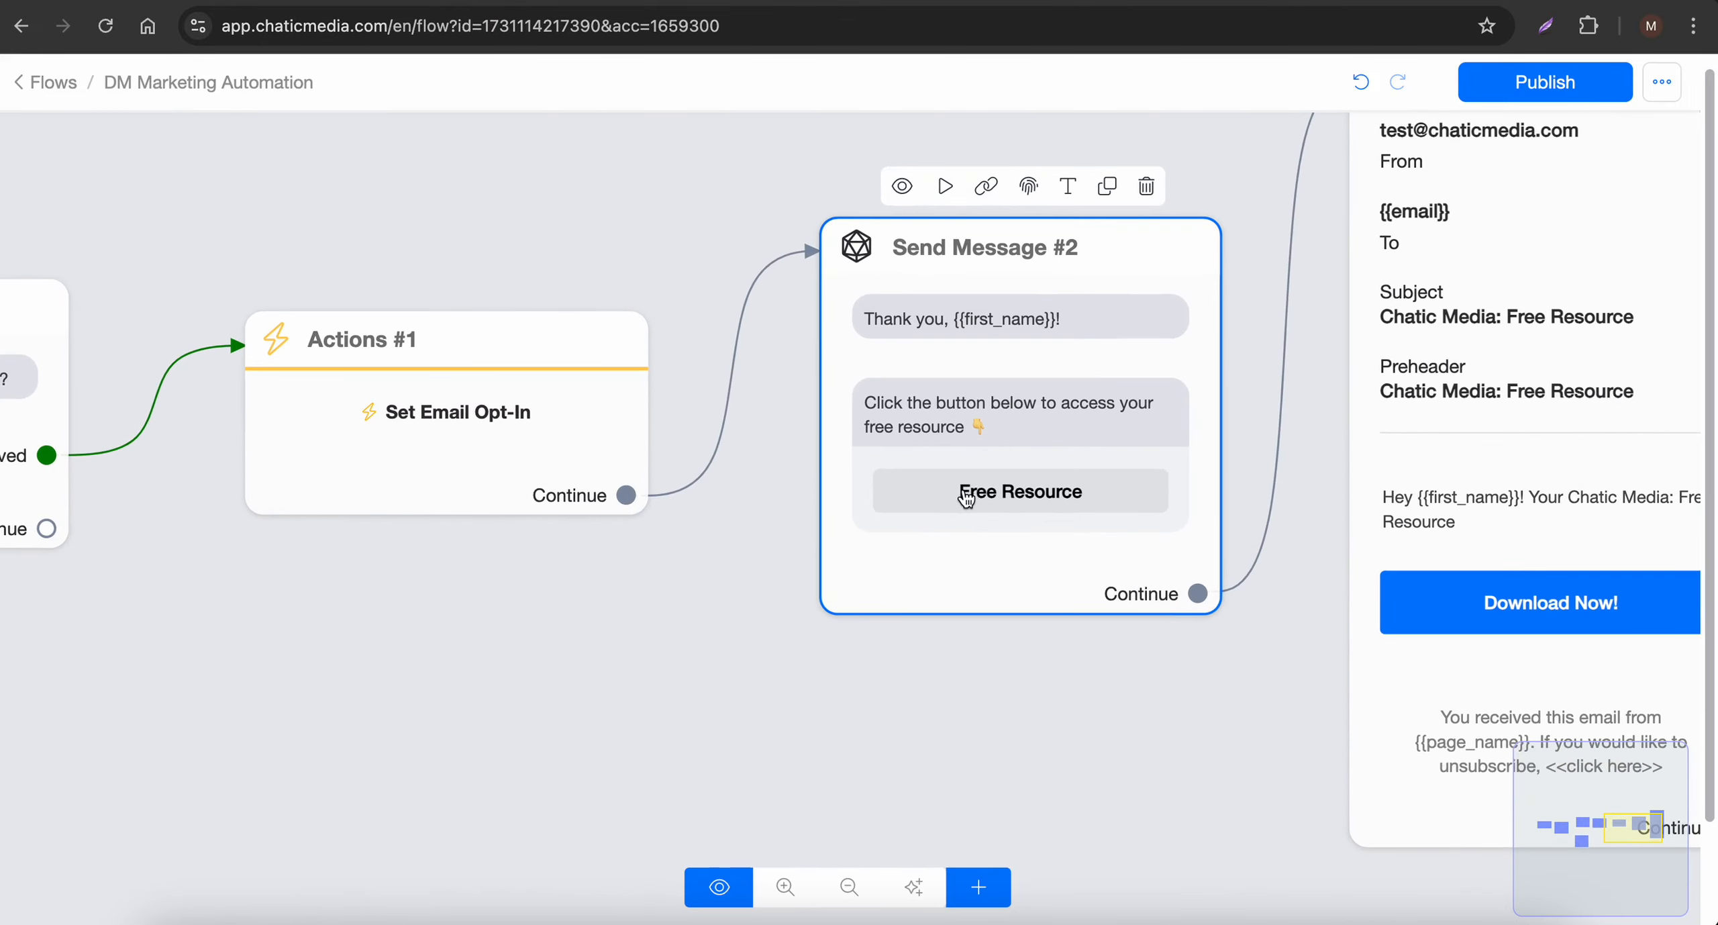
pyautogui.scroll(-3, 966, 497)
pyautogui.click(1344, 415)
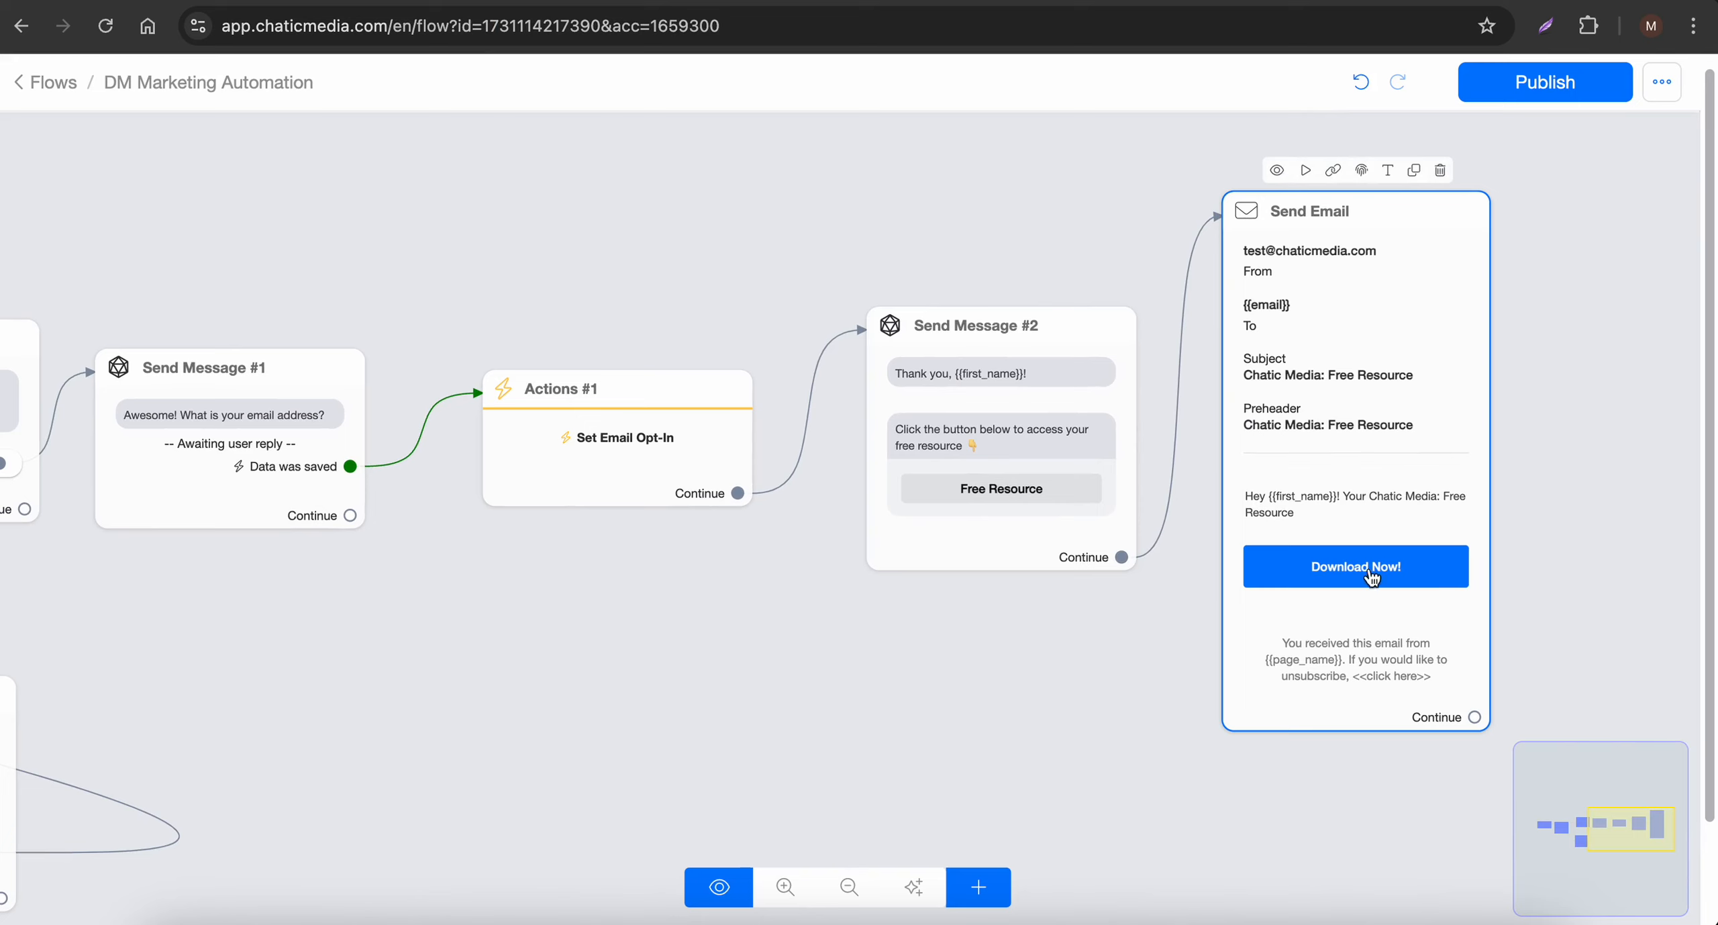
# Step: Shift the Send Email block slightly lower and farther from Send Message #2
pyautogui.scroll(-3, 579, 439)
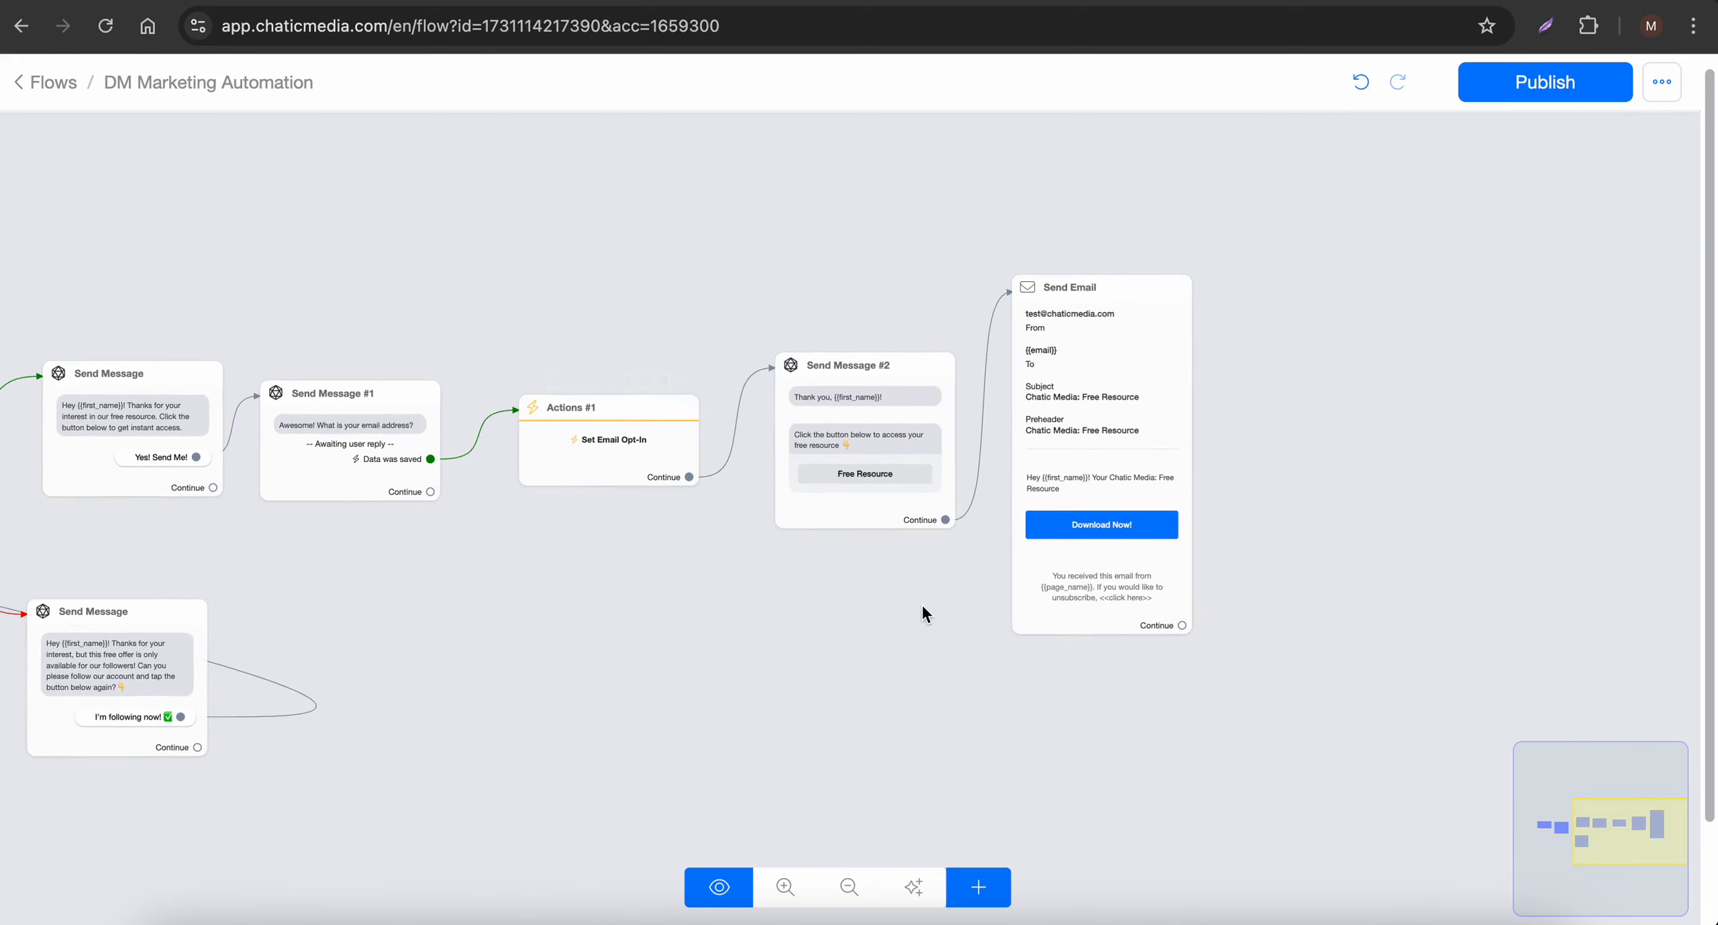
pyautogui.moveTo(922, 607); pyautogui.dragTo(632, 586)
pyautogui.moveTo(780, 481)
pyautogui.mouseDown()
pyautogui.moveTo(912, 468)
pyautogui.moveTo(908, 487)
pyautogui.moveTo(798, 503)
pyautogui.mouseUp()
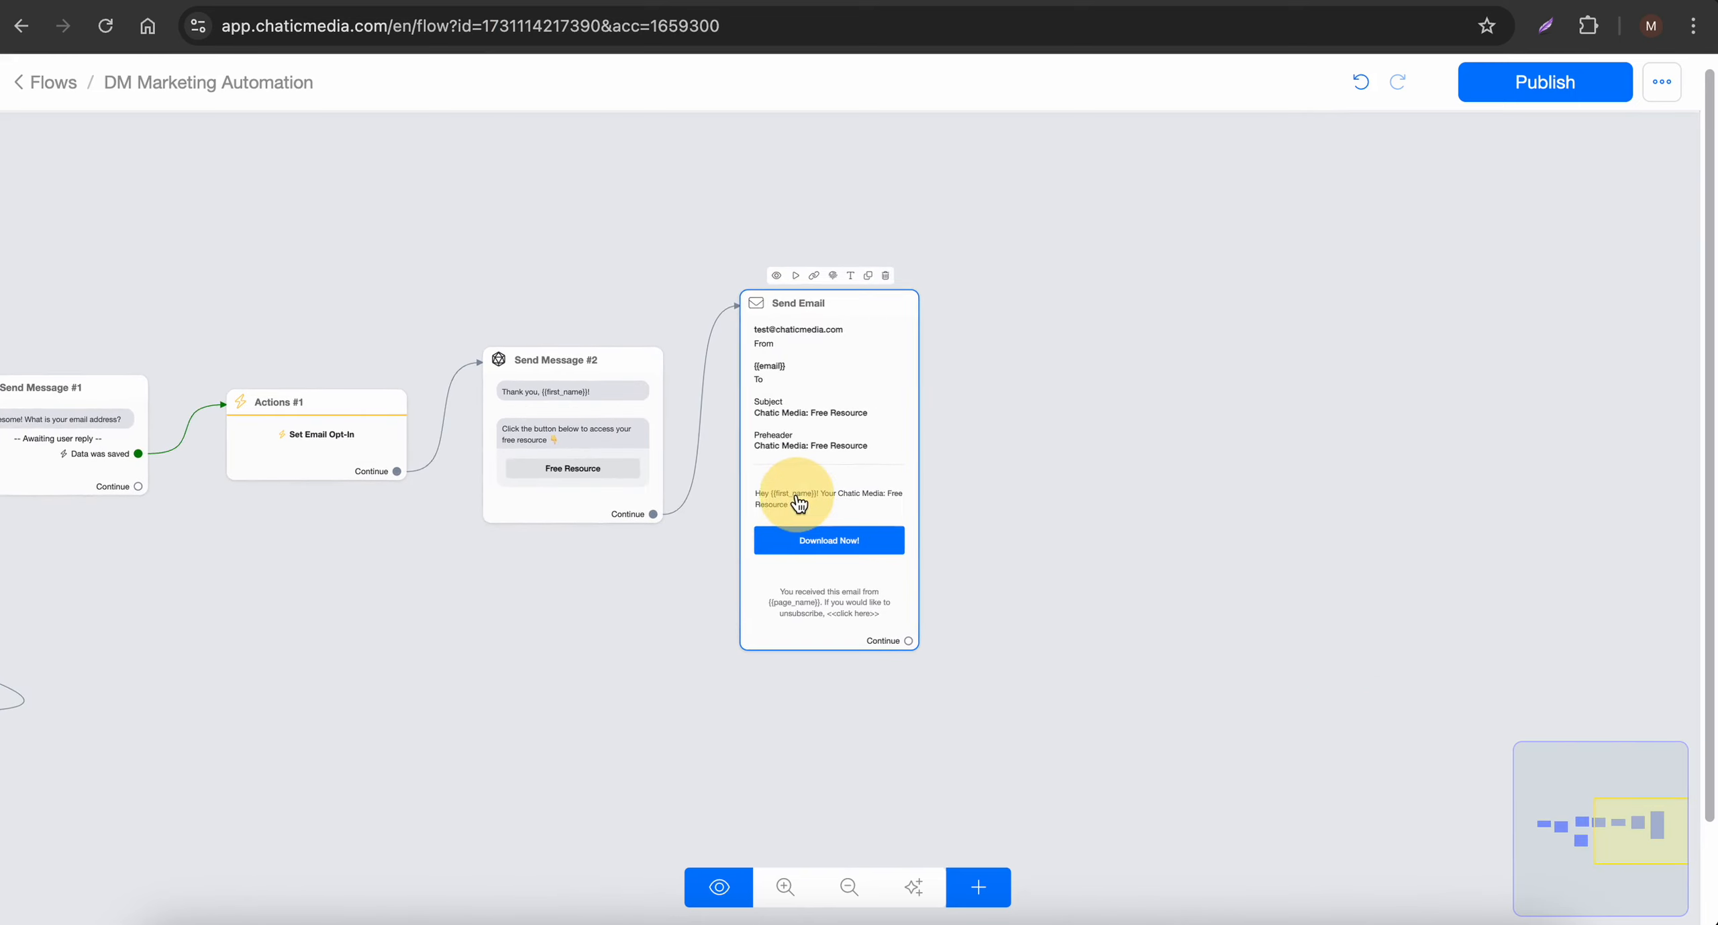
# Step: Check the label and link settings of the Free Resource button in Send Message #2
pyautogui.click(573, 478)
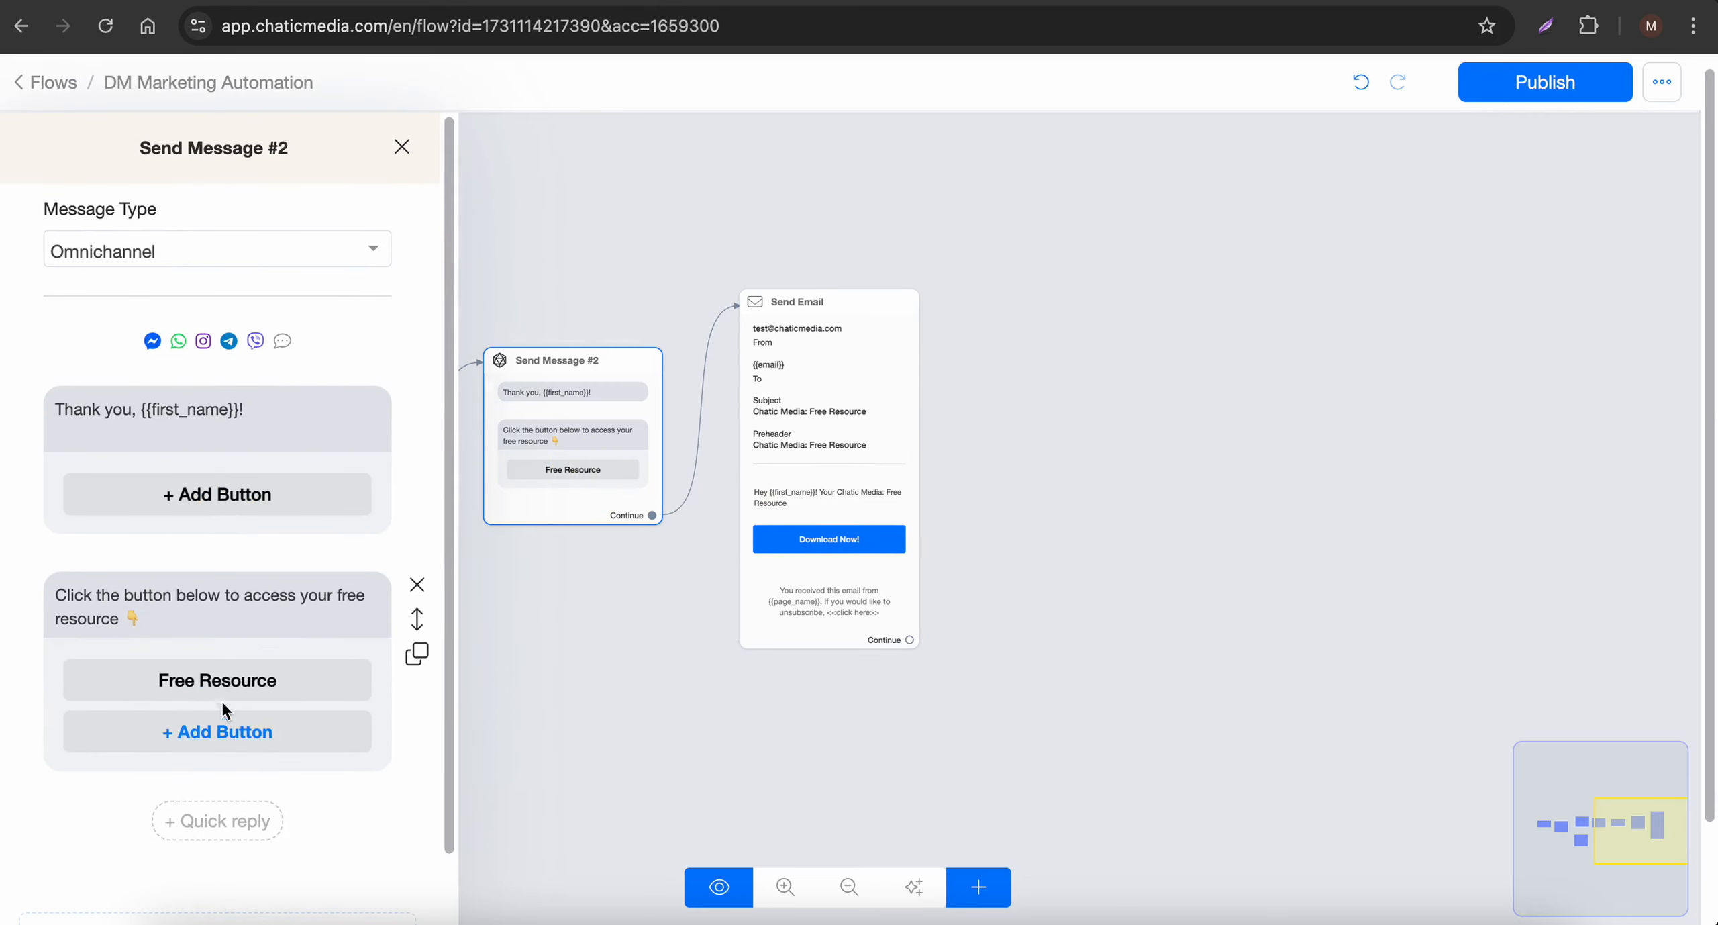
pyautogui.click(225, 684)
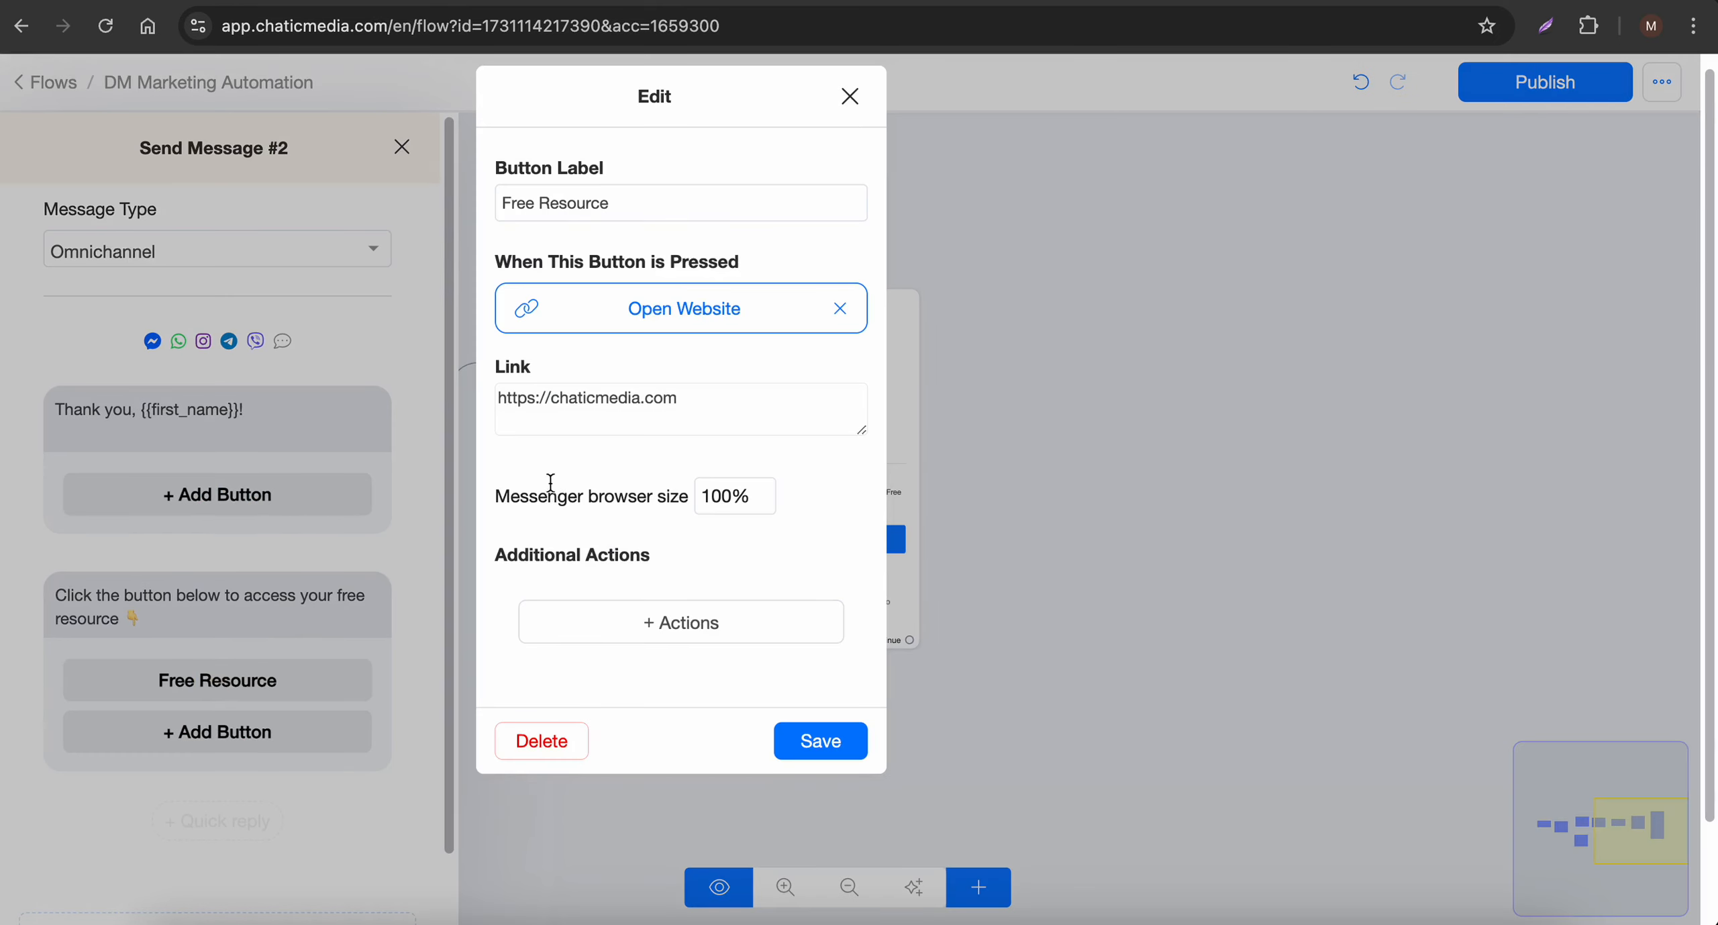
pyautogui.click(850, 99)
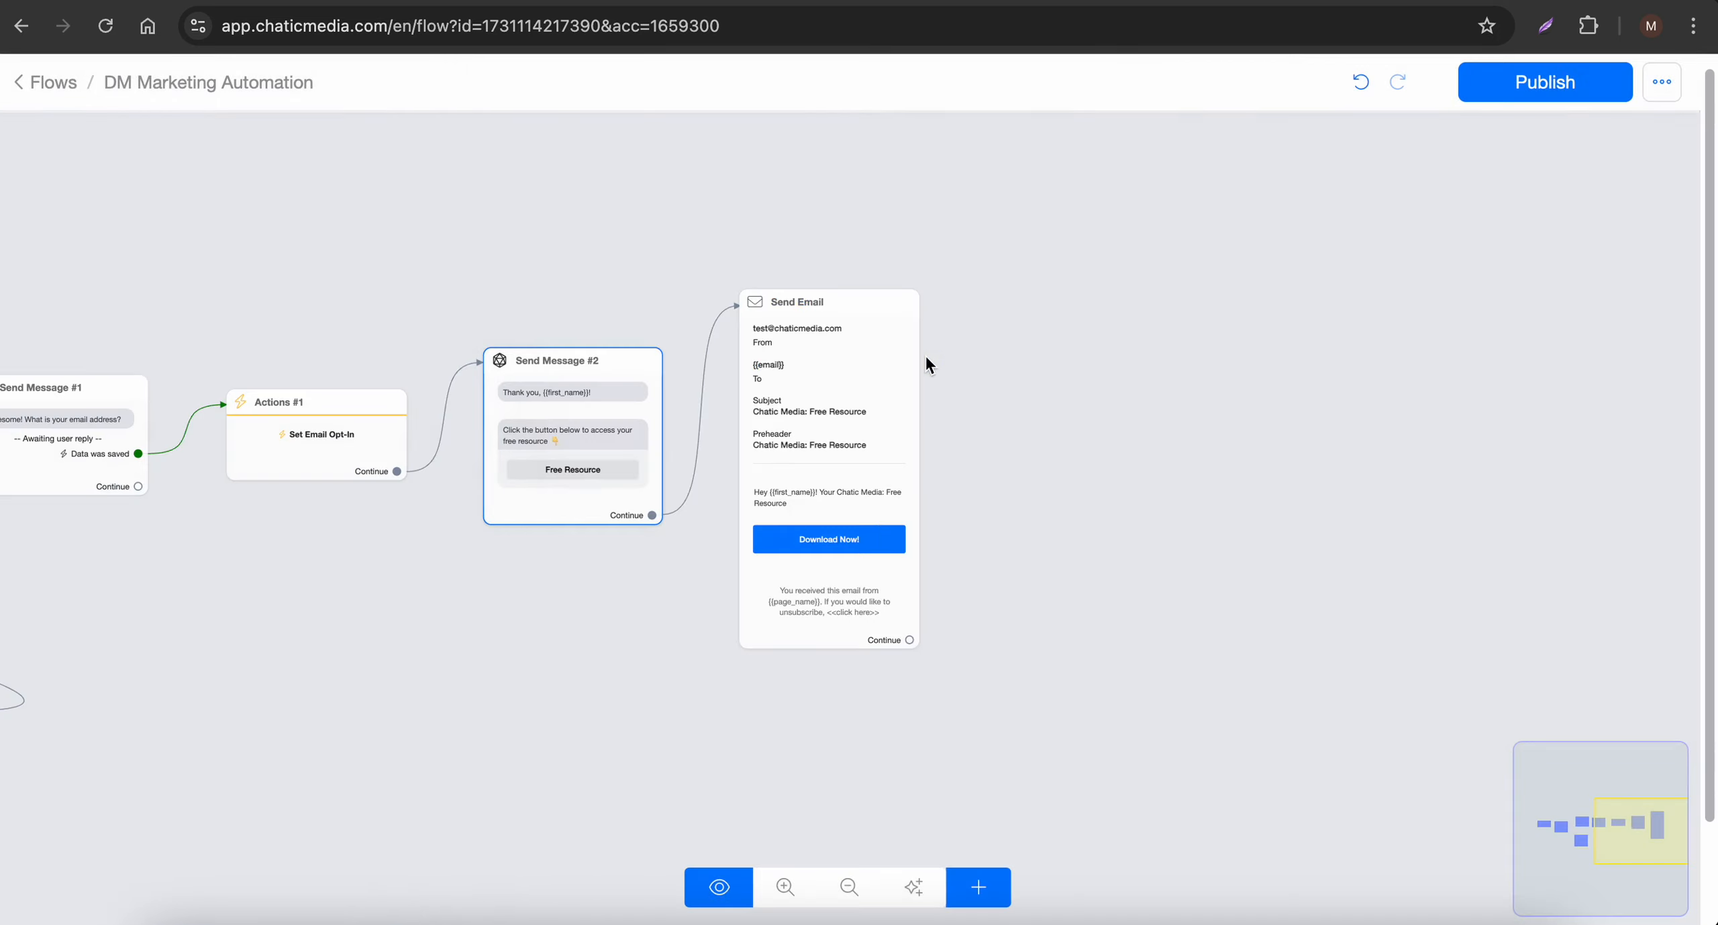
# Step: Add a Wait block below Send Email, connected from its Continue output, with a delay of 30 Seconds
pyautogui.click(981, 887)
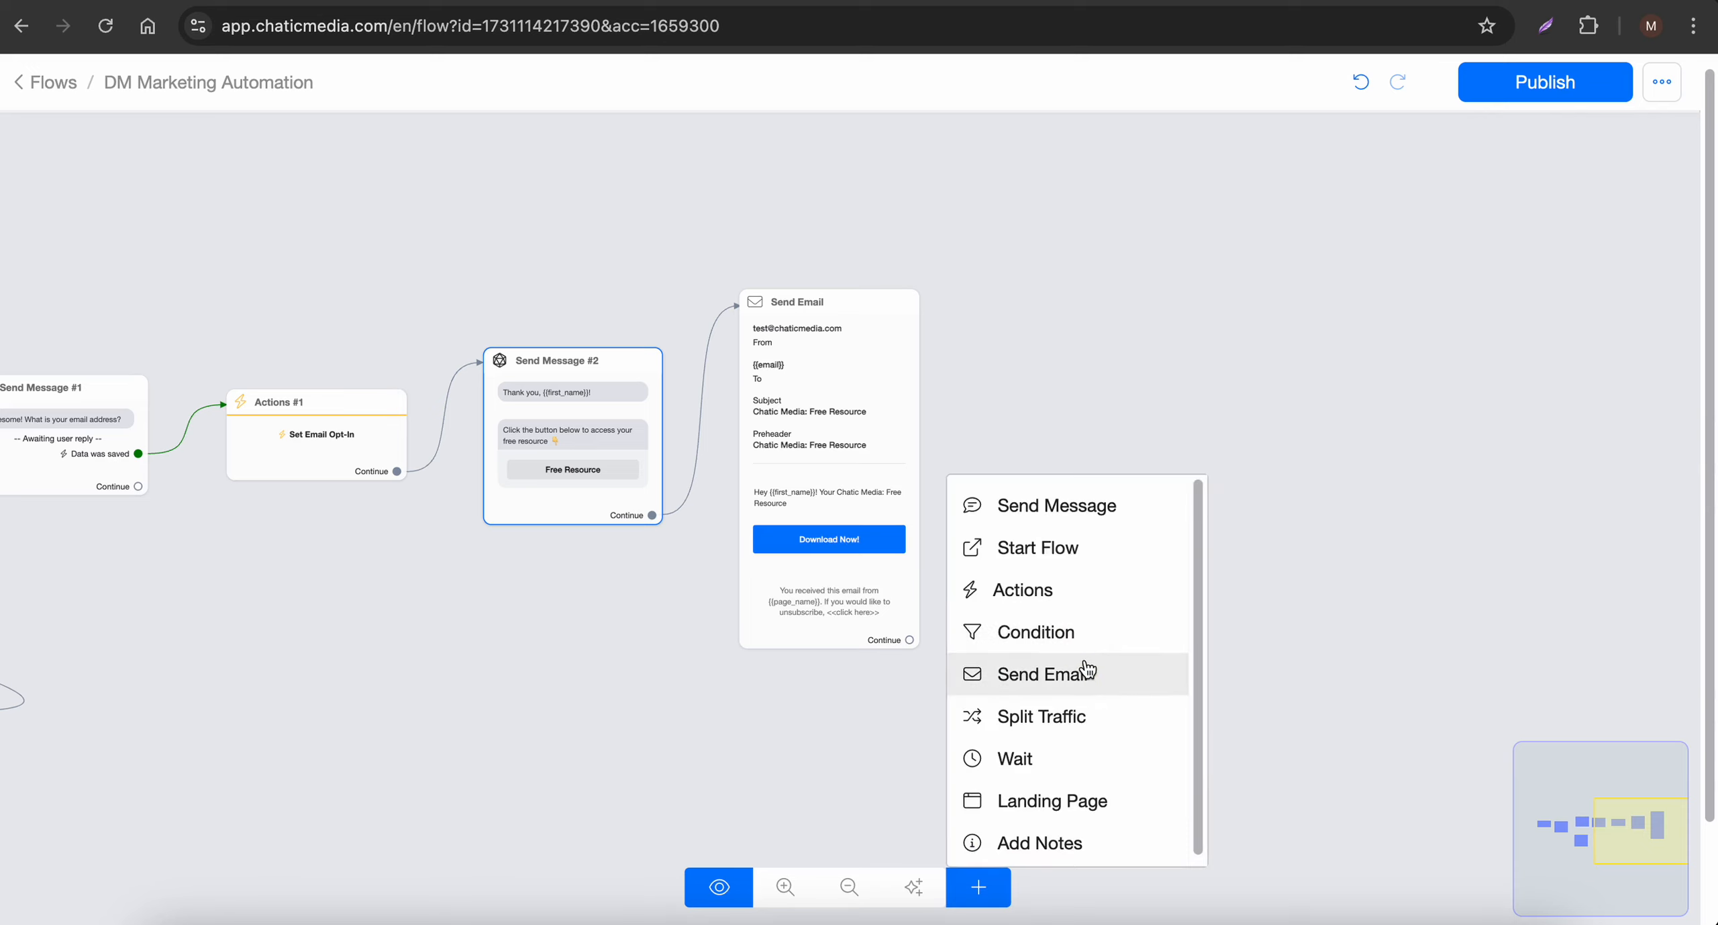
pyautogui.click(1053, 758)
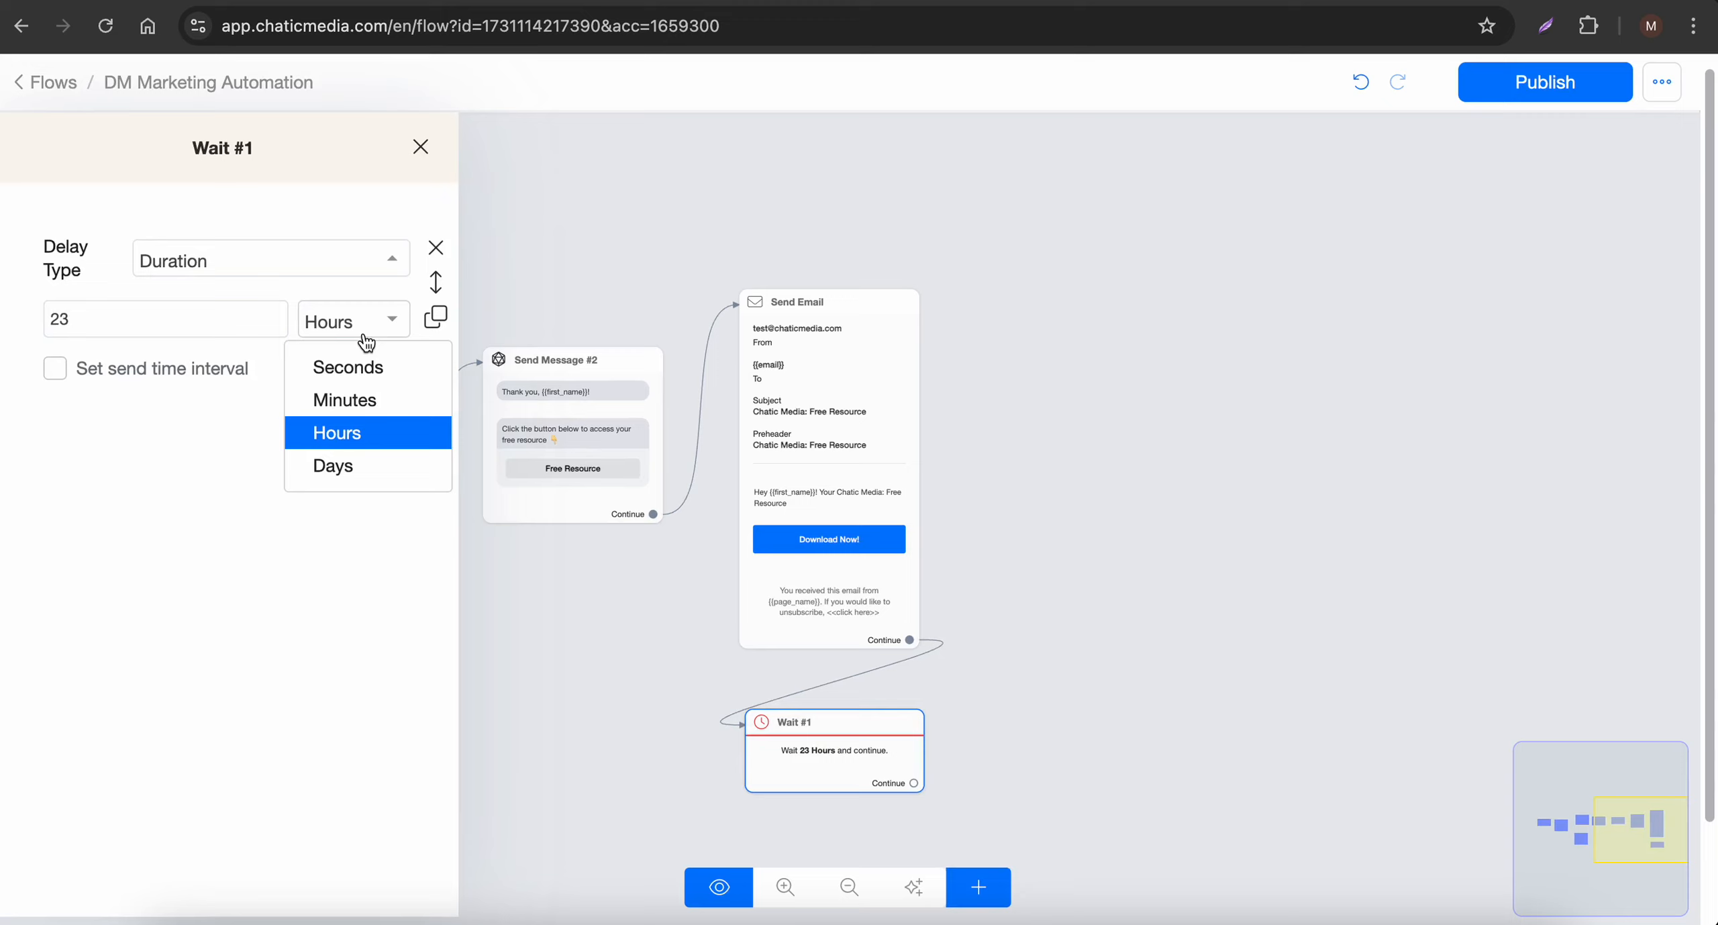
pyautogui.click(368, 368)
pyautogui.moveTo(221, 329); pyautogui.dragTo(1, 314)
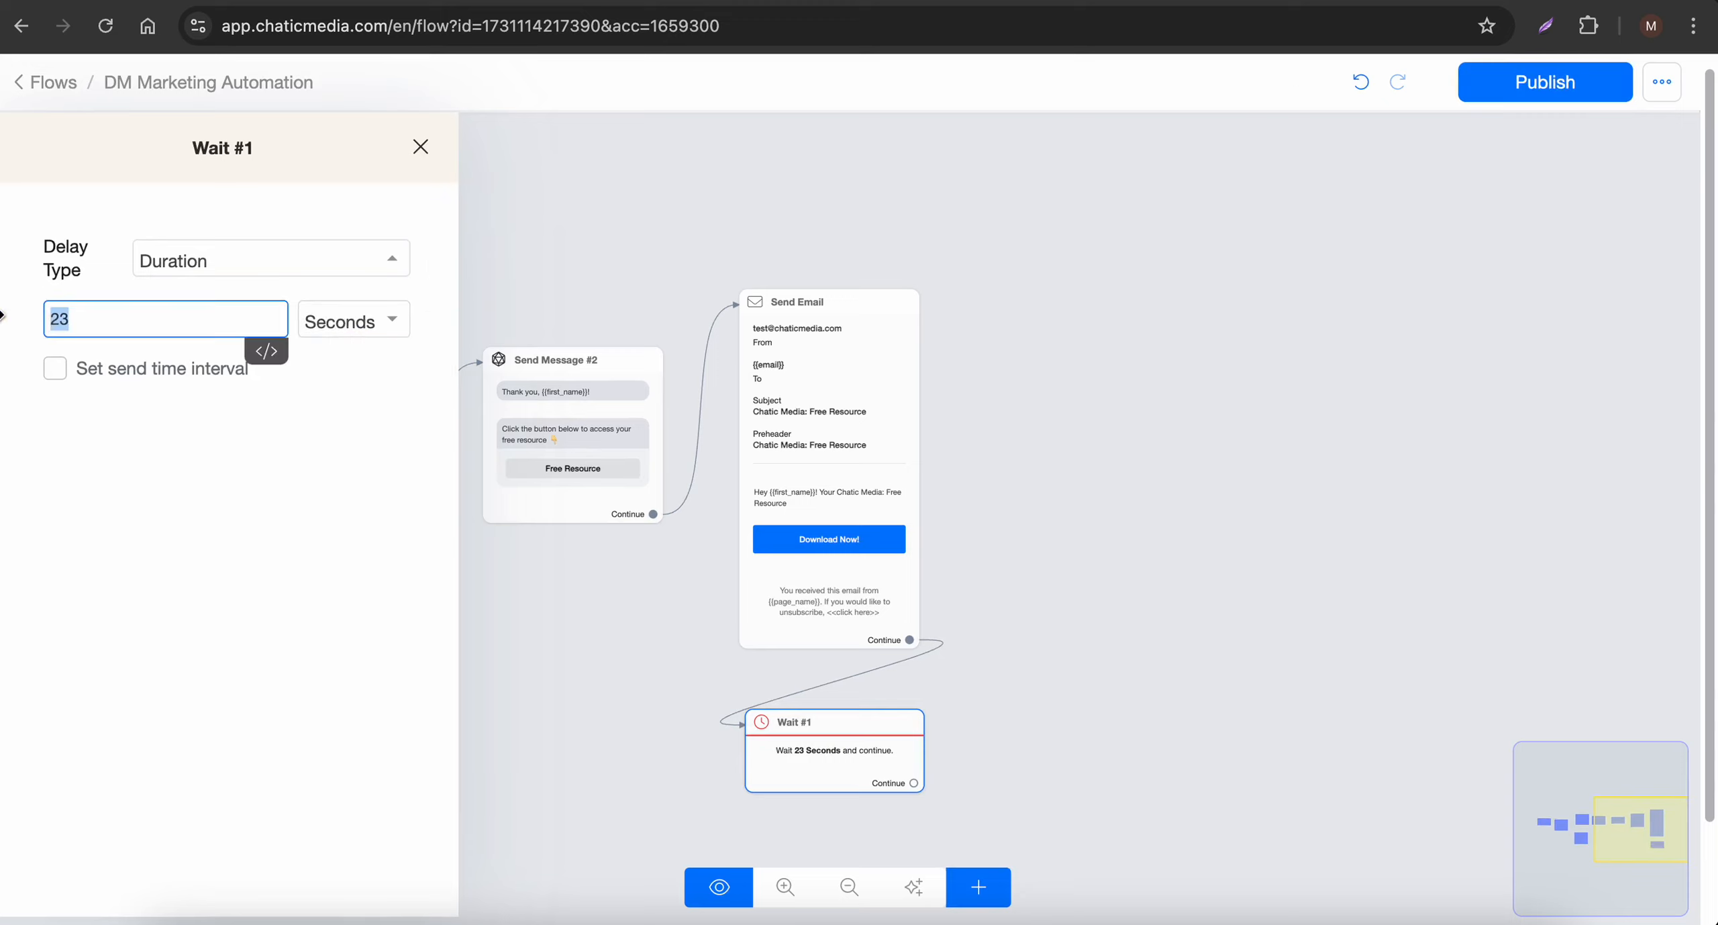
pyautogui.write('30')
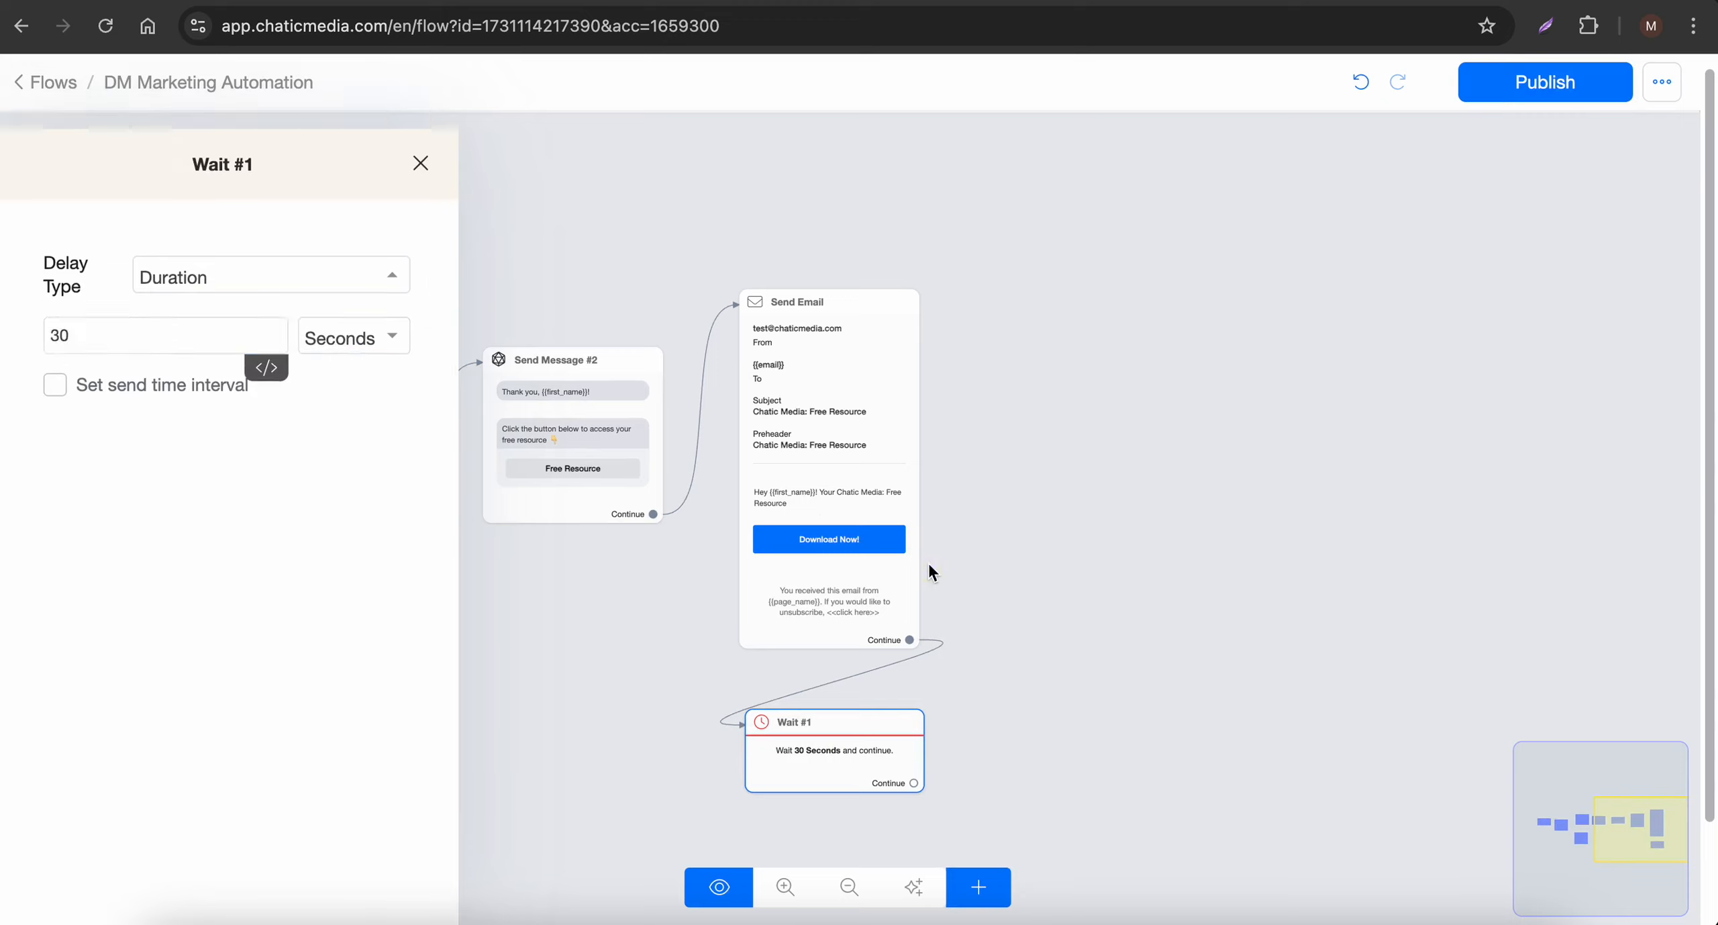
pyautogui.click(932, 573)
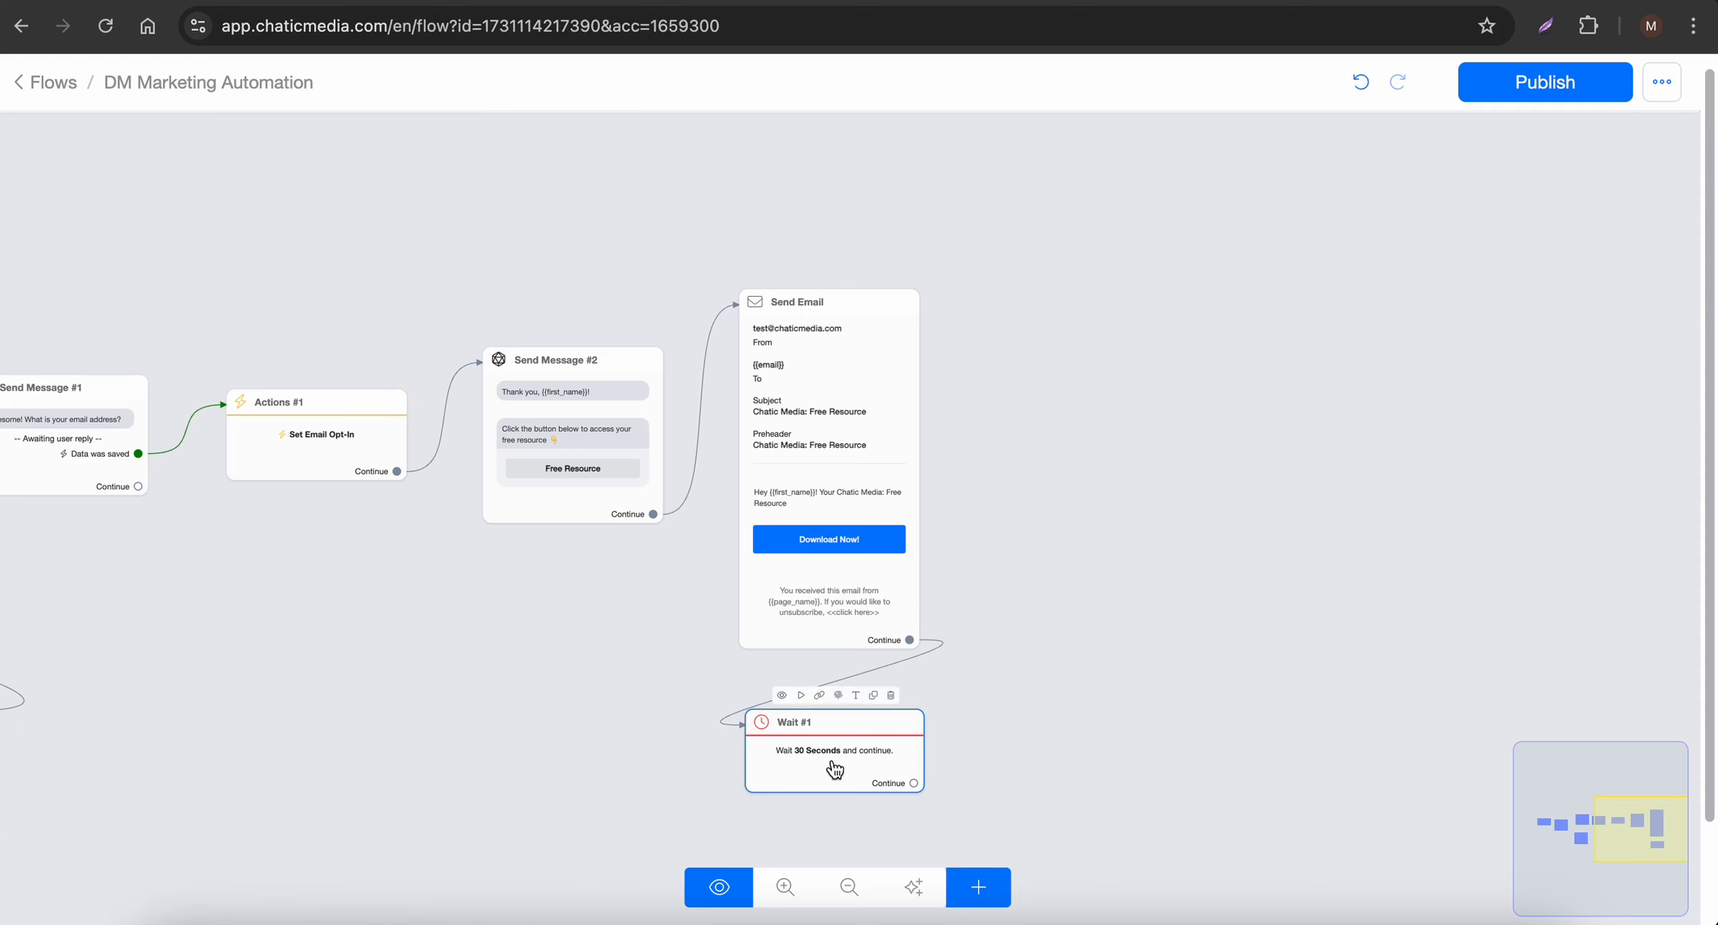
# Step: Add a Send Message block connected from the Wait block's Continue output and give it an empty text content
pyautogui.moveTo(915, 785); pyautogui.dragTo(1158, 459)
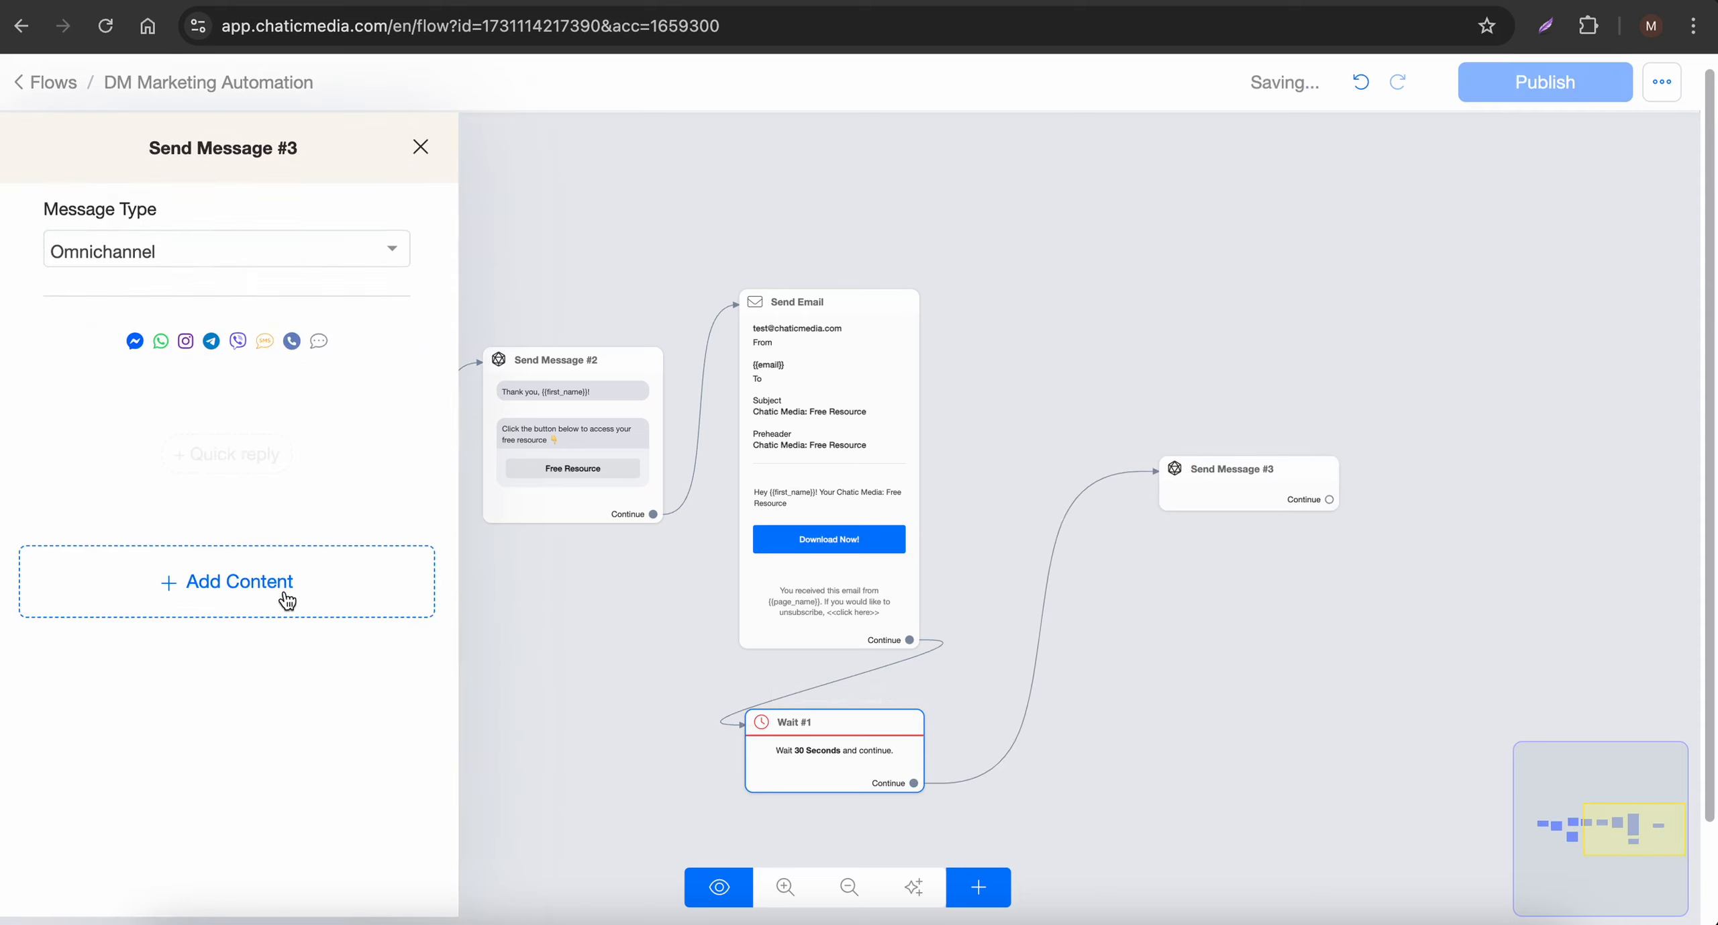
pyautogui.click(284, 589)
pyautogui.click(79, 411)
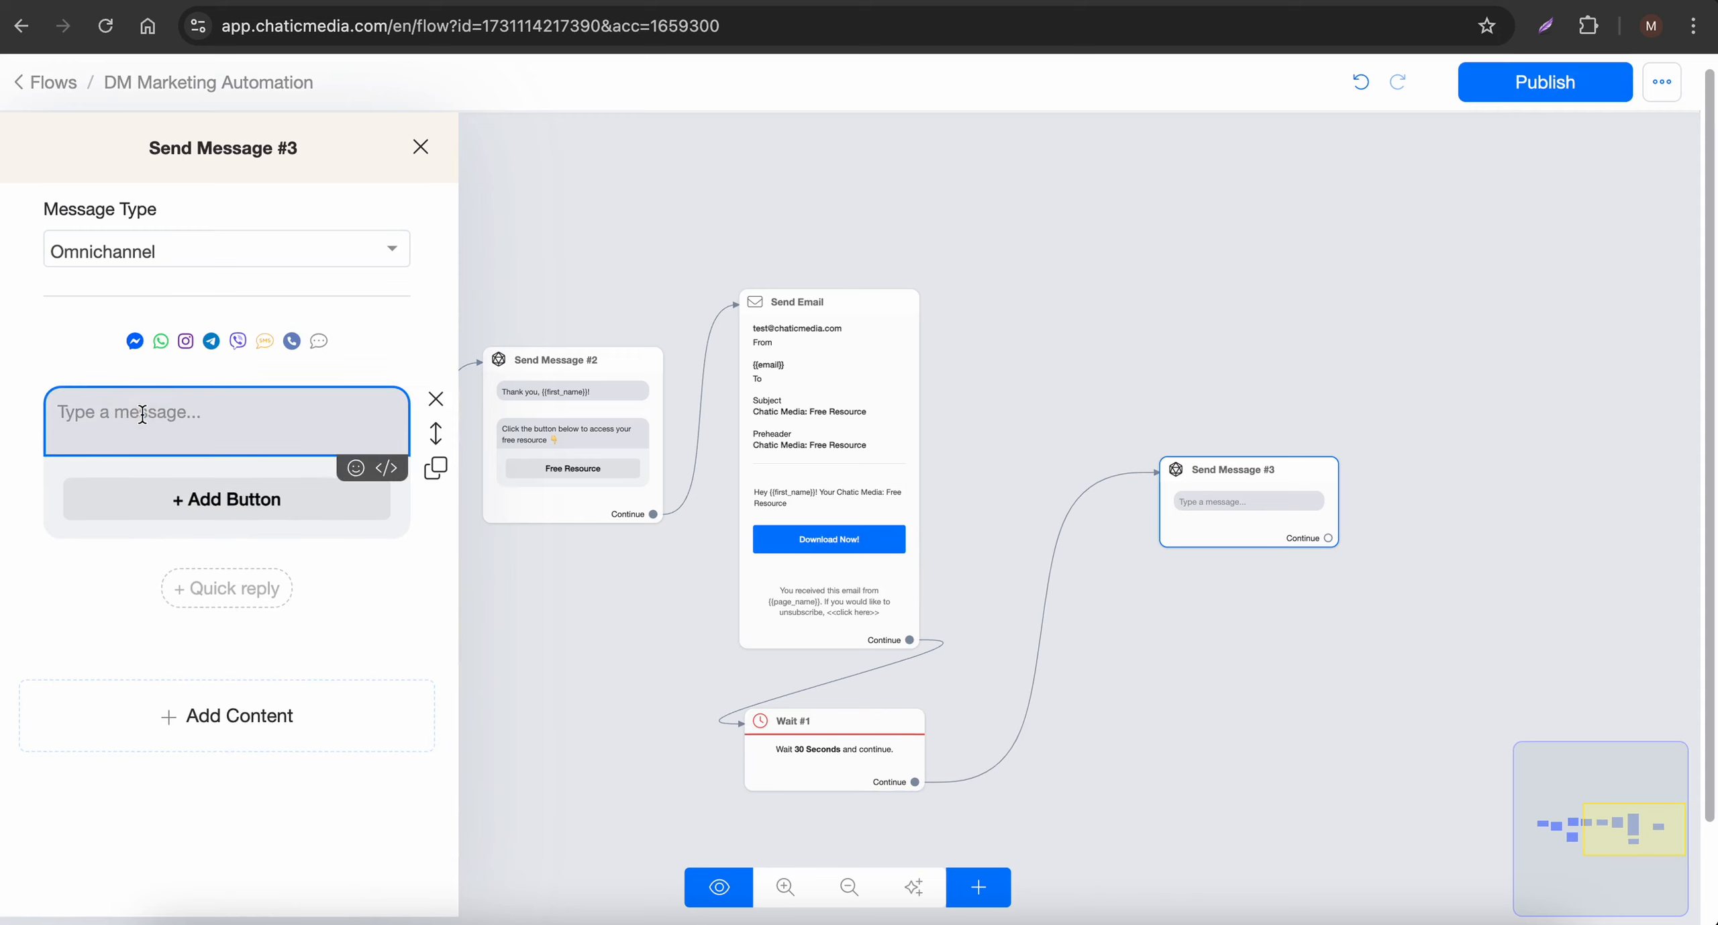
# Step: Write the follow-up message "Hey {{first_name}}! Just wanted to check in to see what you think about the free"
pyautogui.write('Hey {')
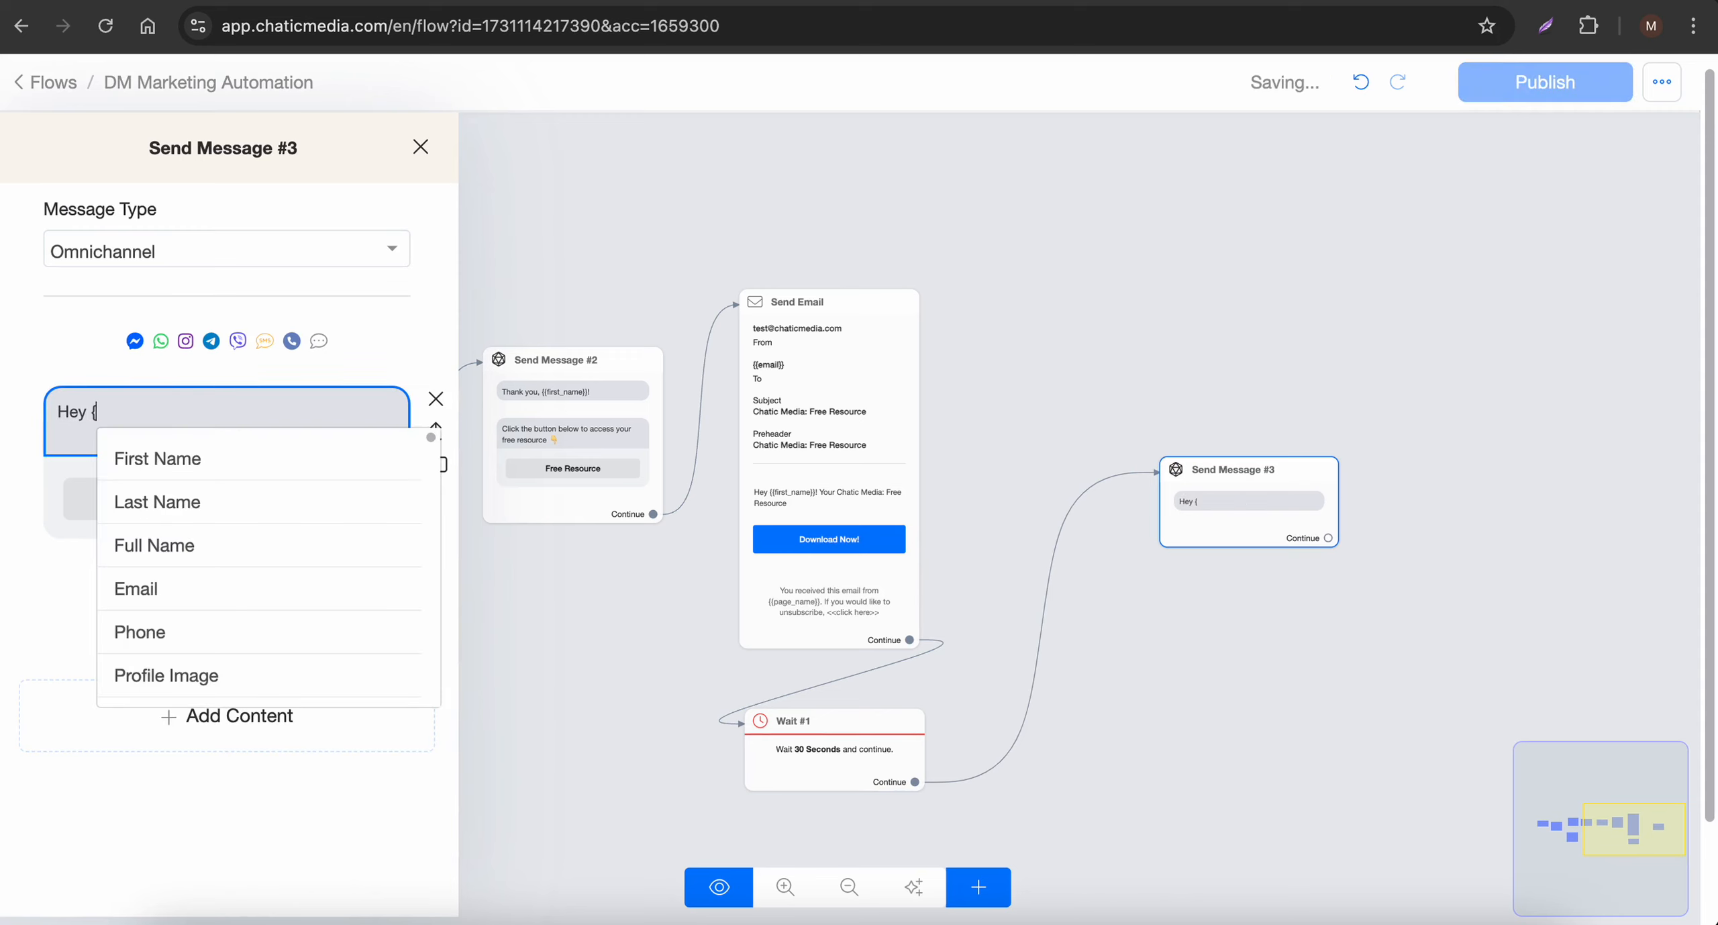
pyautogui.click(188, 464)
pyautogui.write('! x')
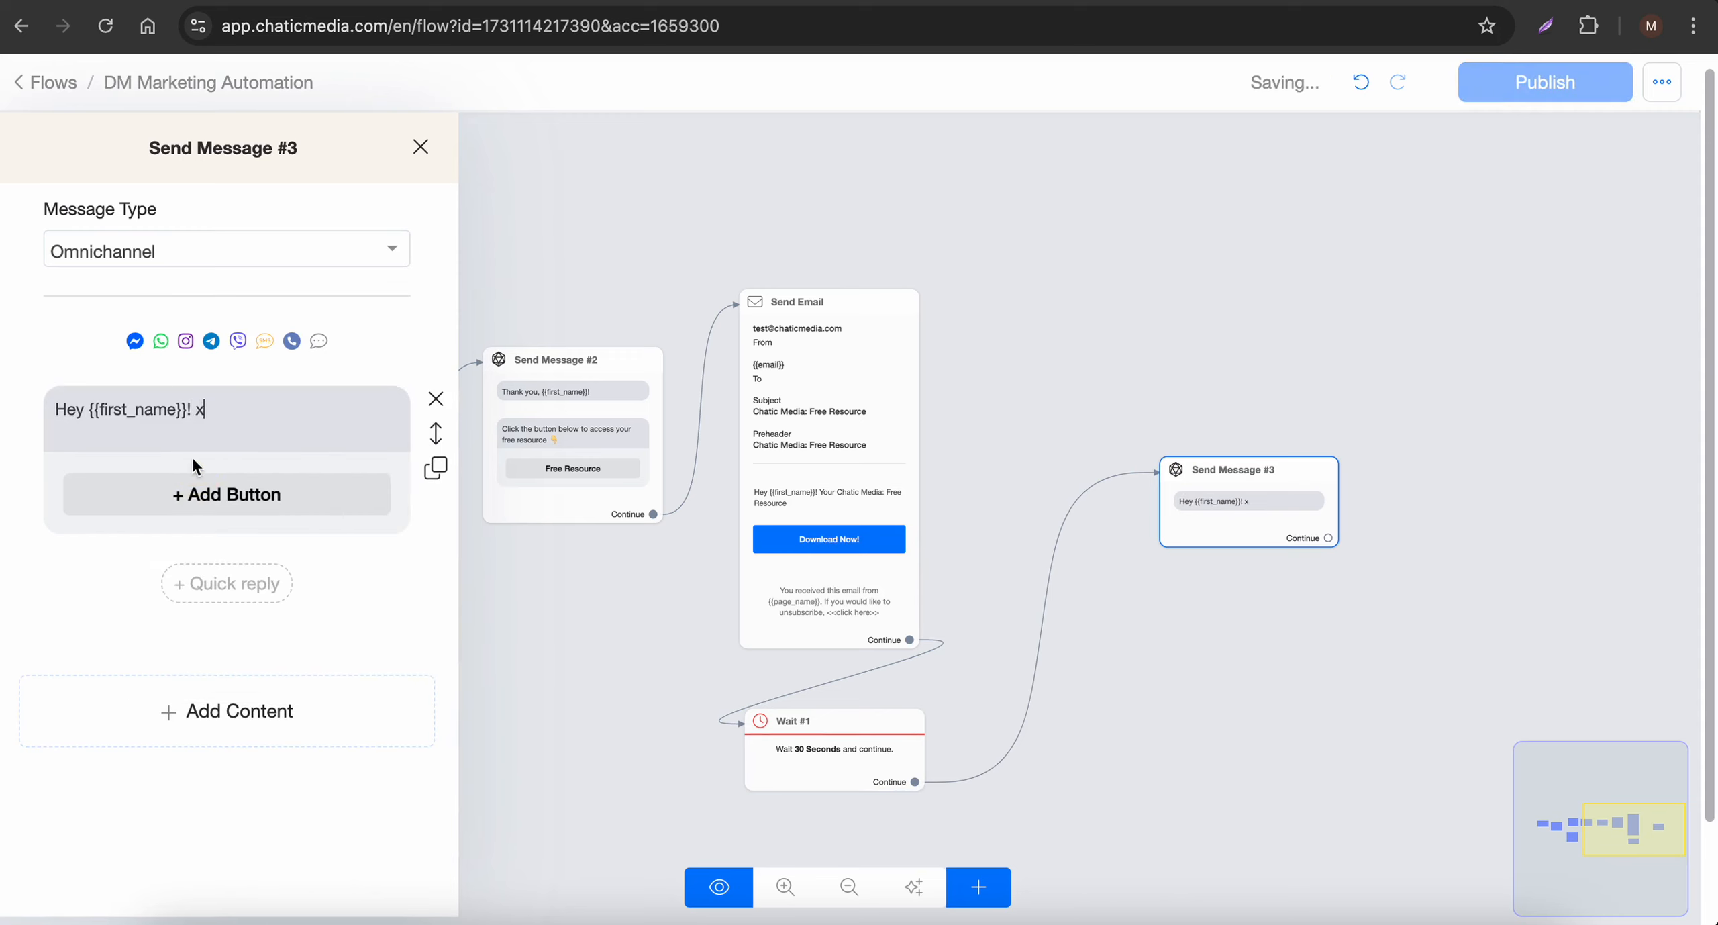
pyautogui.write('Just wanted to check')
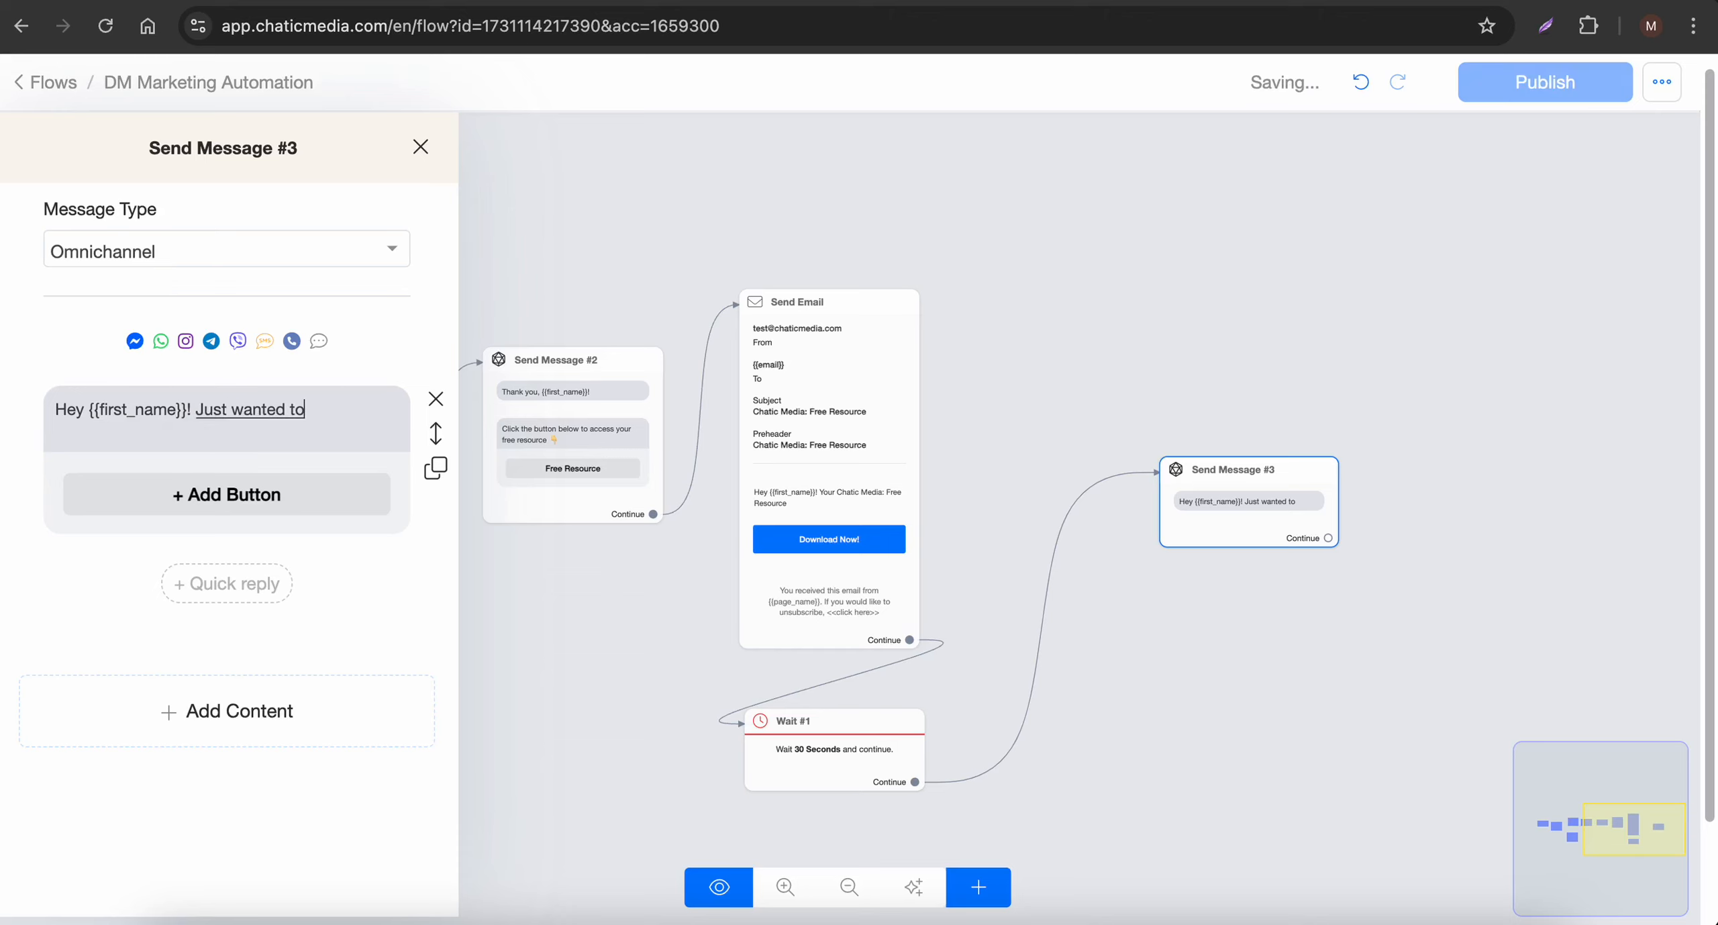
pyautogui.write(' in to see what you think about the free')
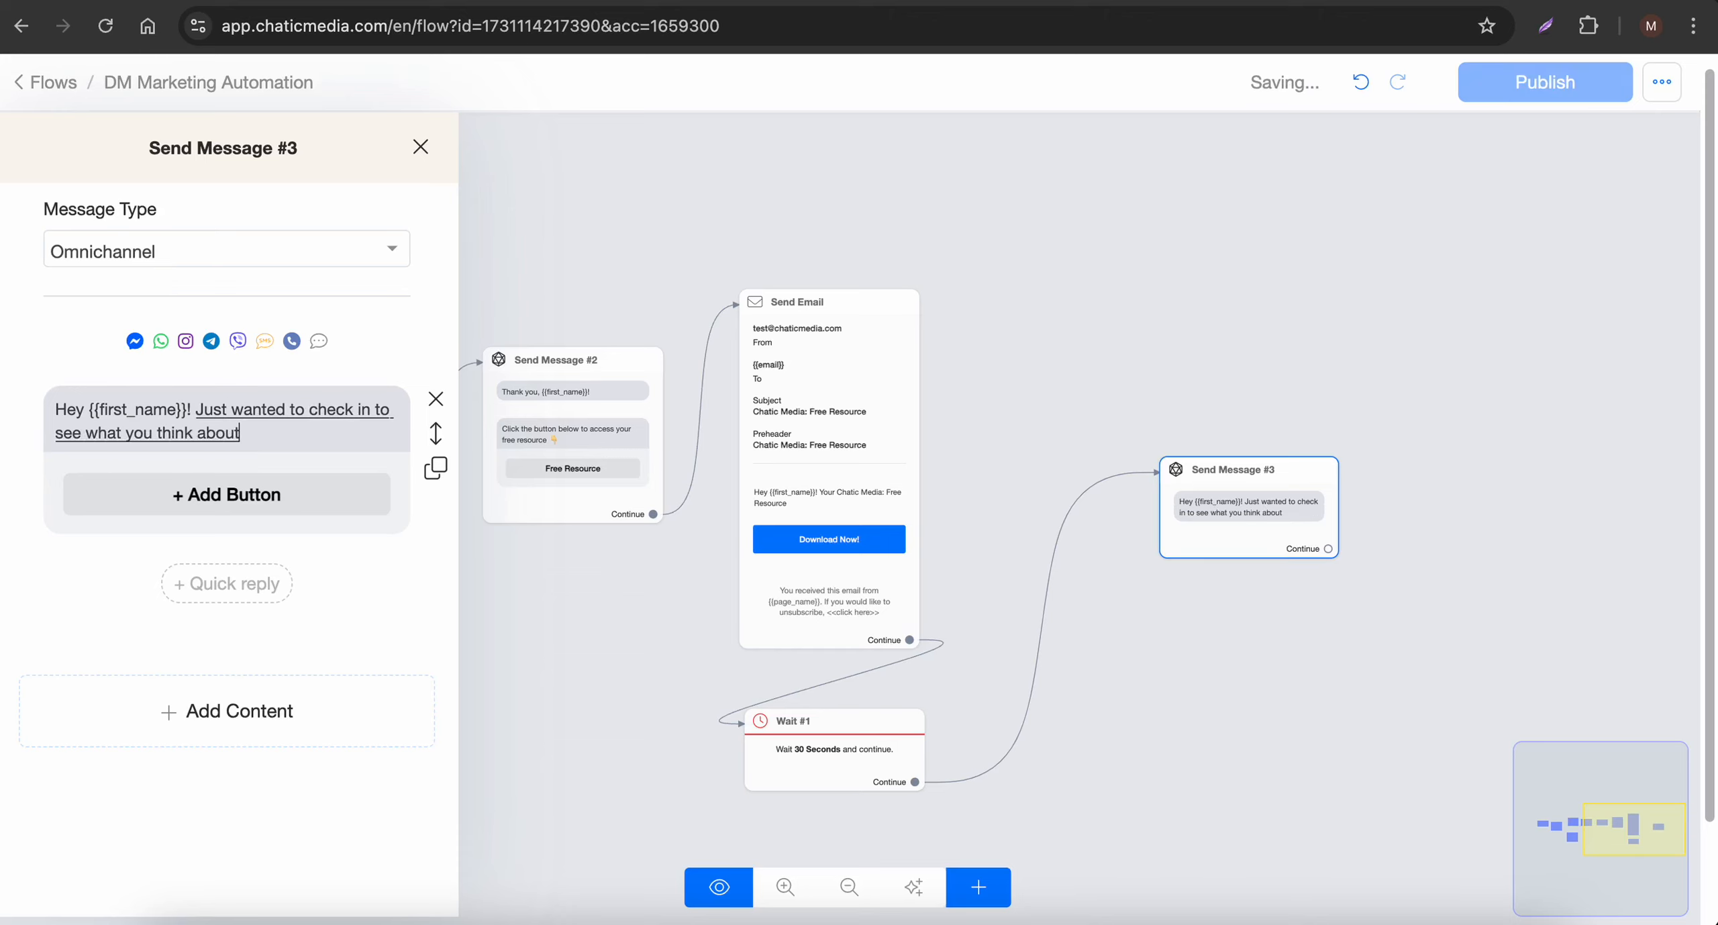